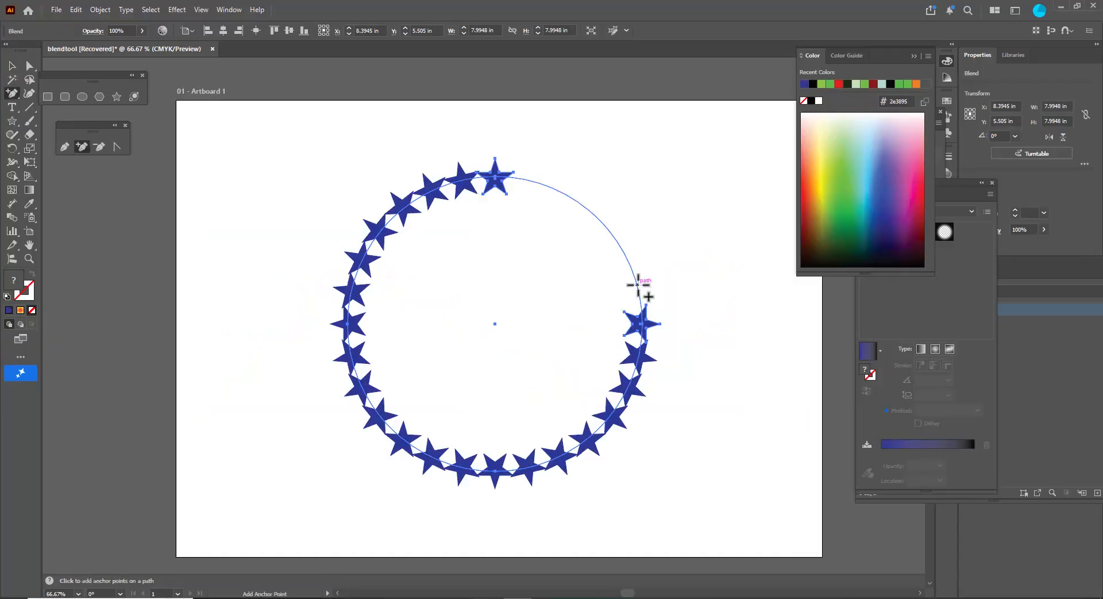
left_click(638, 285)
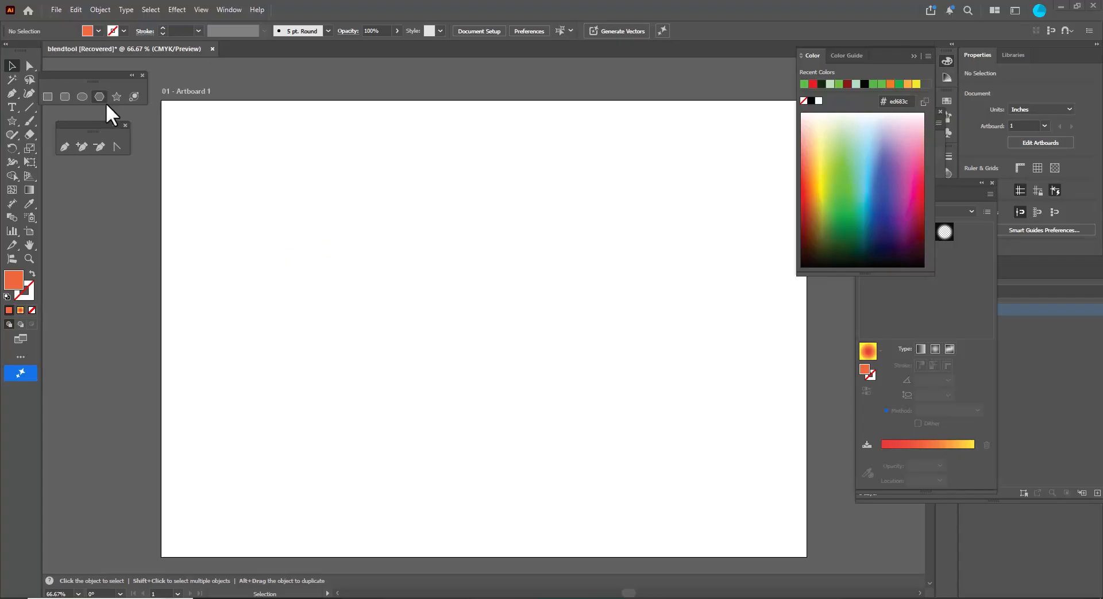
- Draw an orange star and scale it down to about 2.41 in wide near the artboard's left side
left_click(112, 95)
left_click_drag(278, 288, 332, 347)
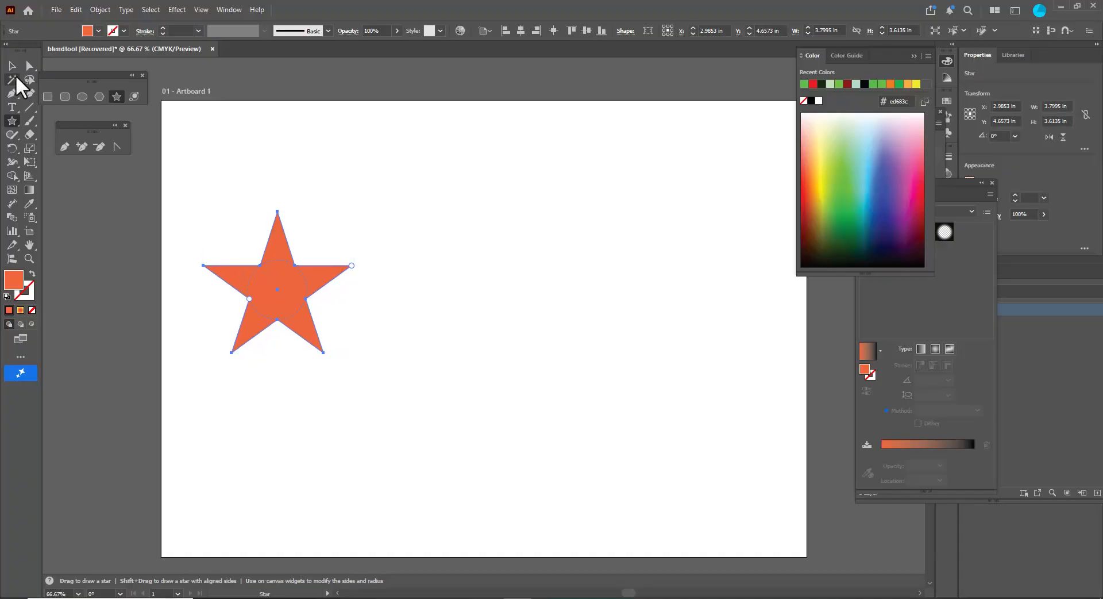
left_click(12, 66)
left_click_drag(352, 212, 322, 247)
left_click_drag(301, 301, 241, 283)
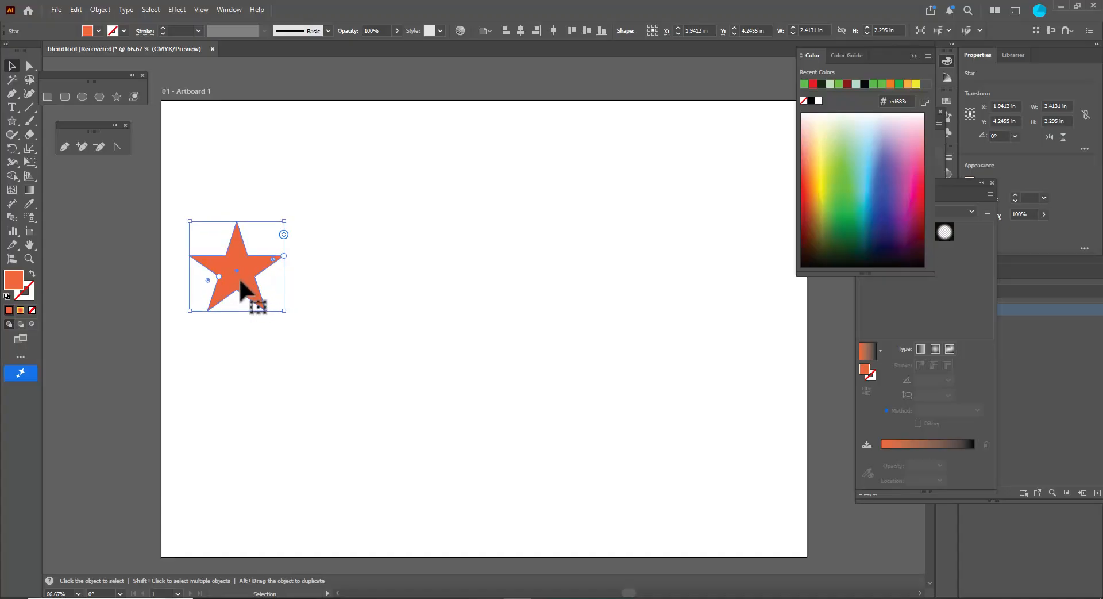
- Duplicate the star to the artboard's right side and enlarge the copy to about 3.97 in wide
left_click_drag(242, 286, 677, 294)
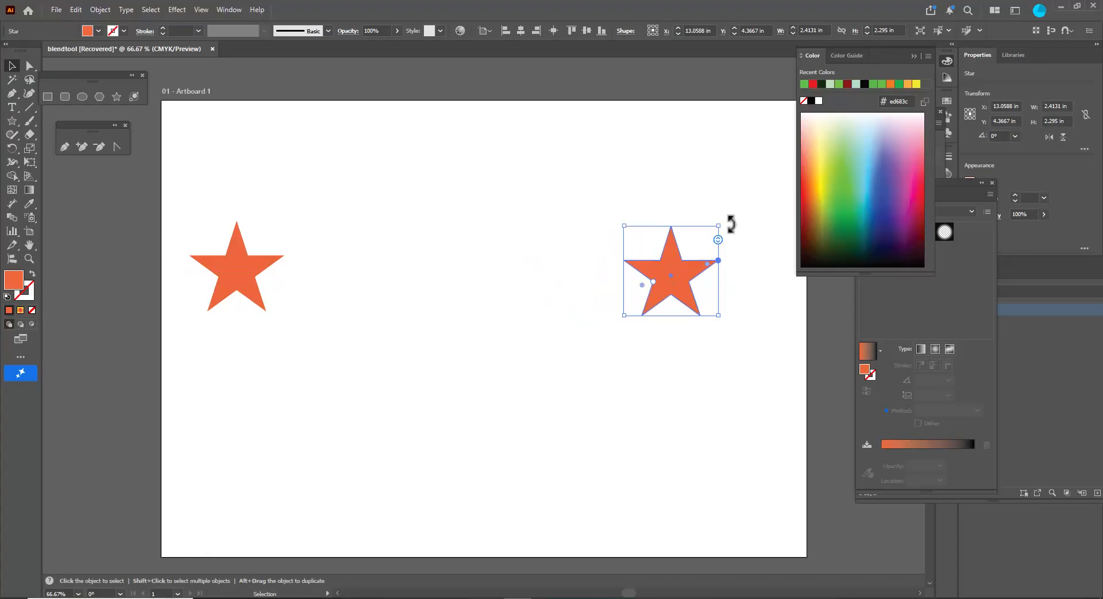
left_click_drag(718, 227, 749, 197)
left_click_drag(690, 276, 712, 266)
- Fill the right star with a green color from the spectrum
left_click(836, 178)
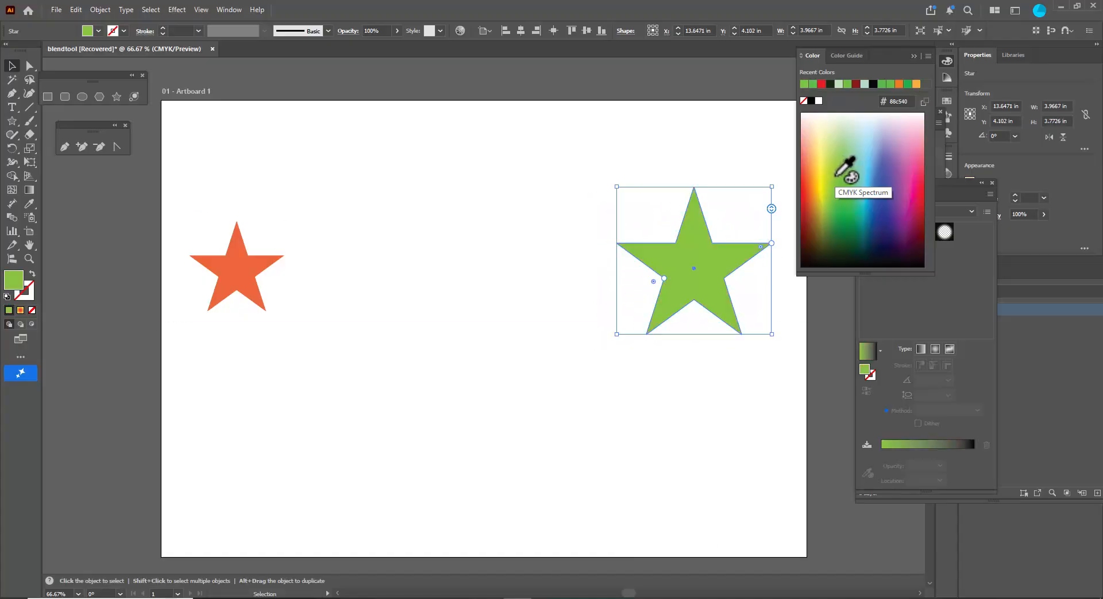
- Shrink the left orange star to about 2.09 in wide
left_click(256, 291)
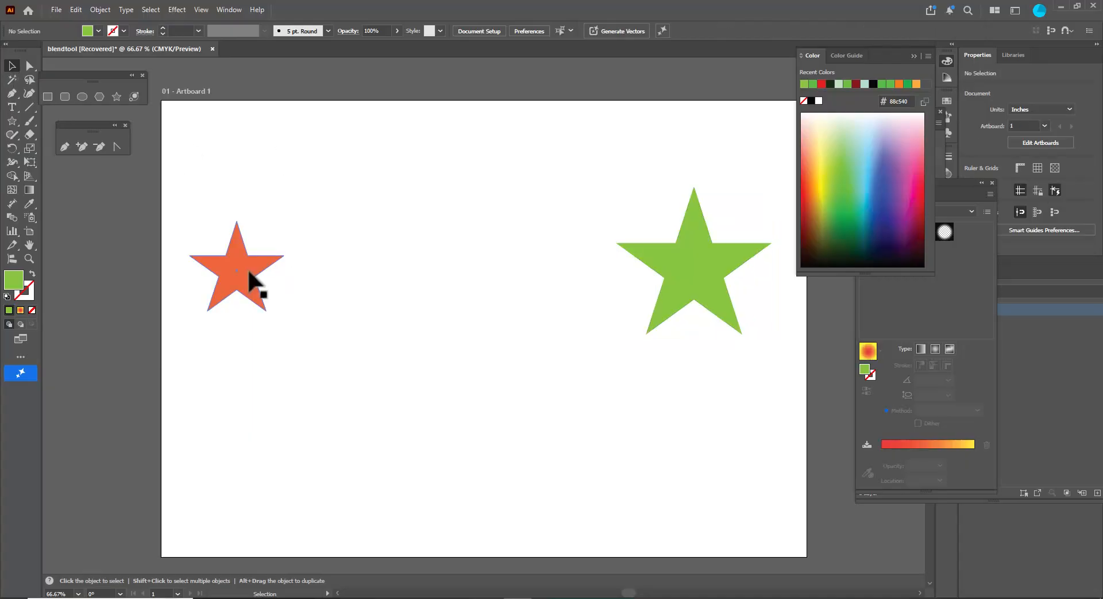
left_click_drag(284, 221, 277, 228)
left_click_drag(246, 266, 232, 271)
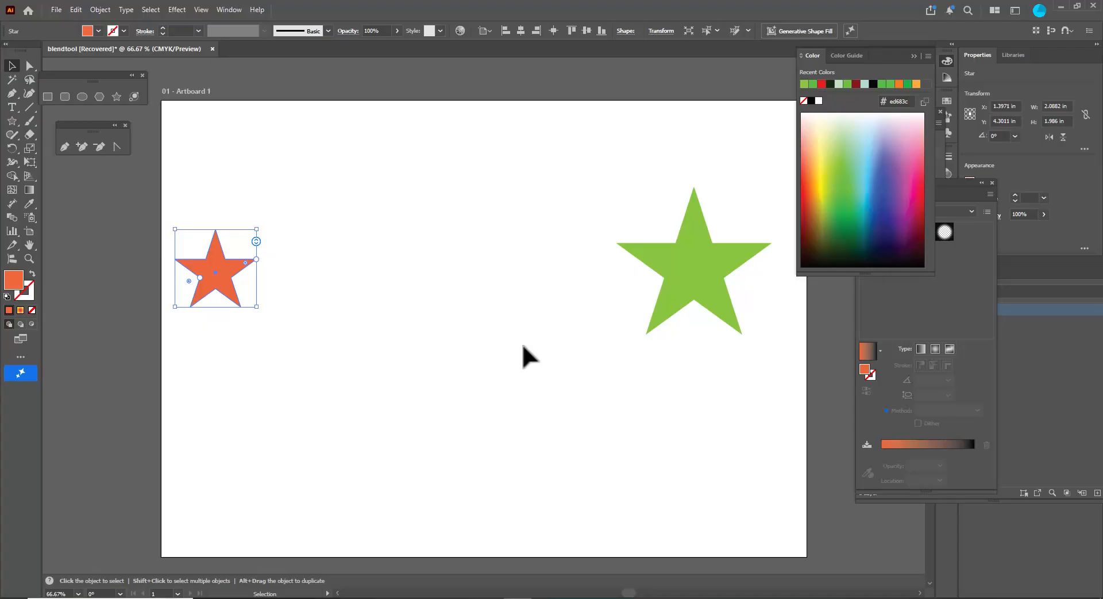
- Select both stars and open the Blend Options dialog
left_click(450, 308)
left_click(224, 286)
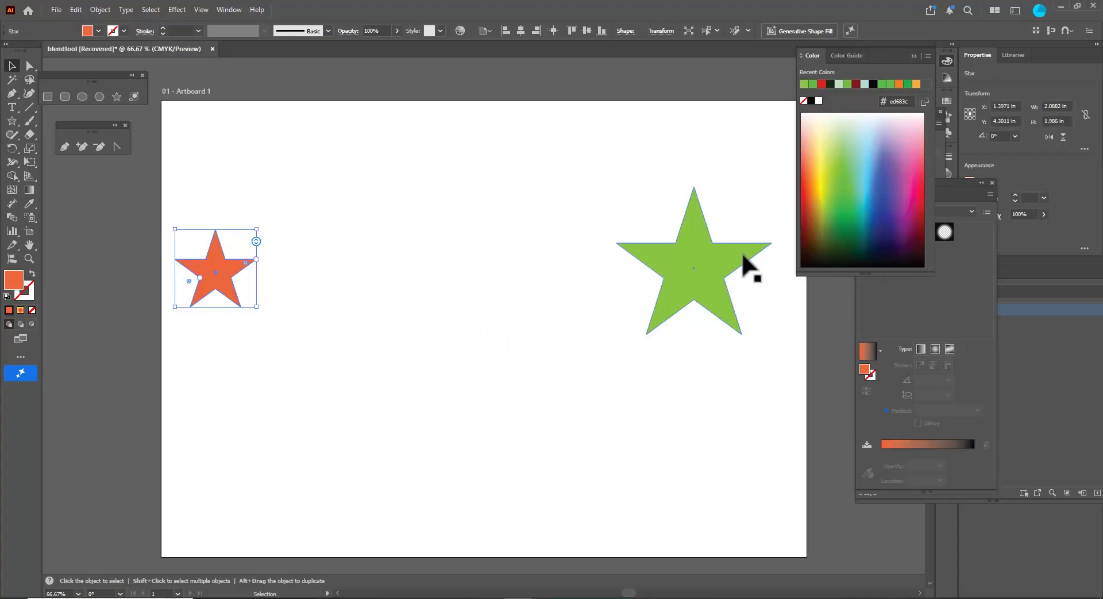
left_click(699, 252, "shift")
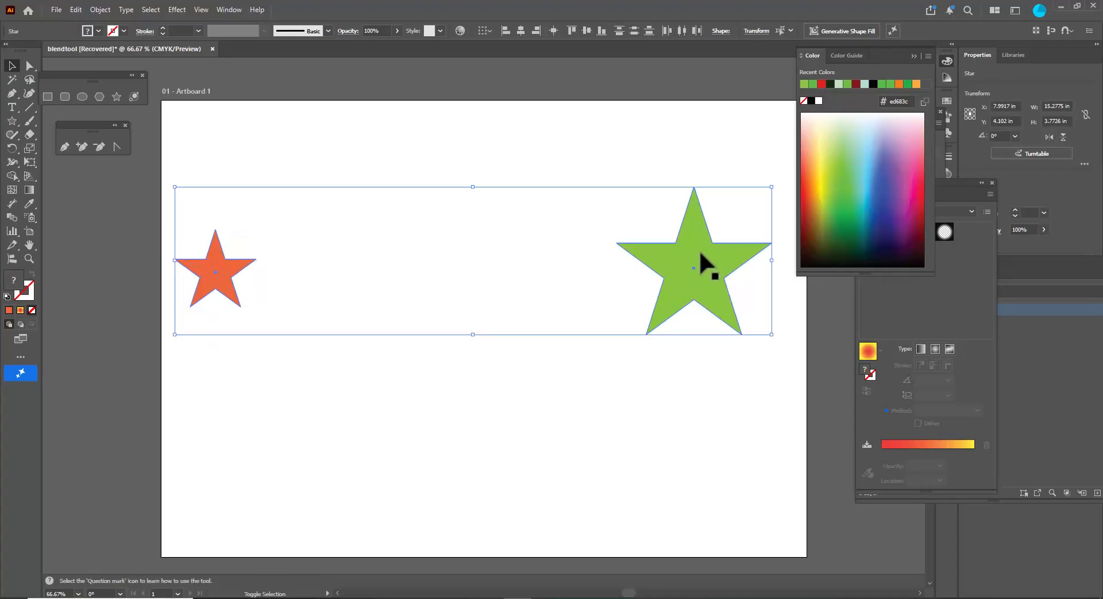
left_click(99, 10)
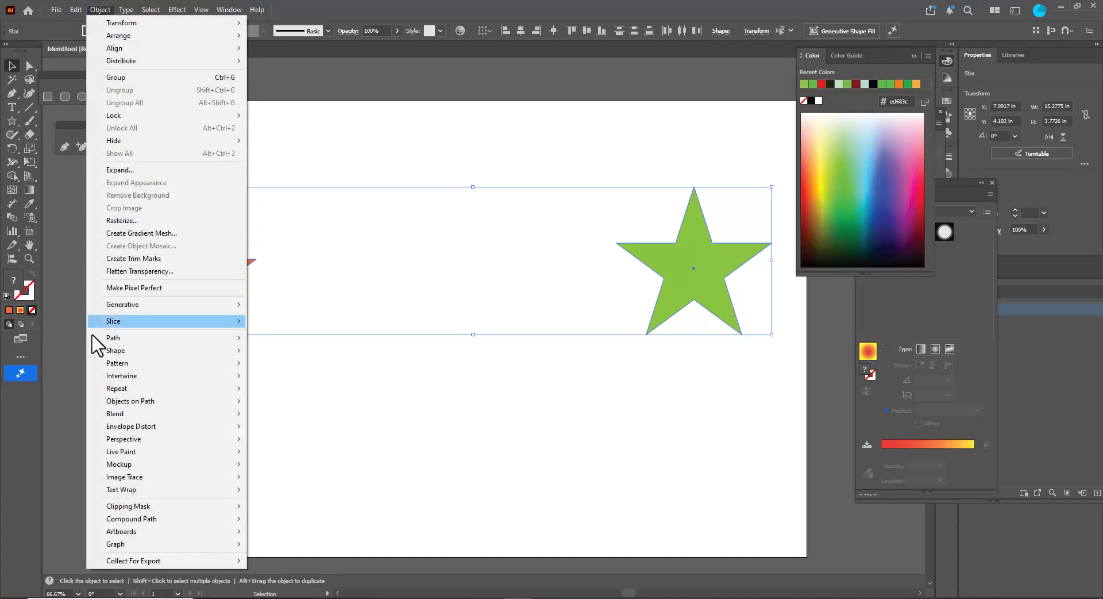
mouse_move(144, 415)
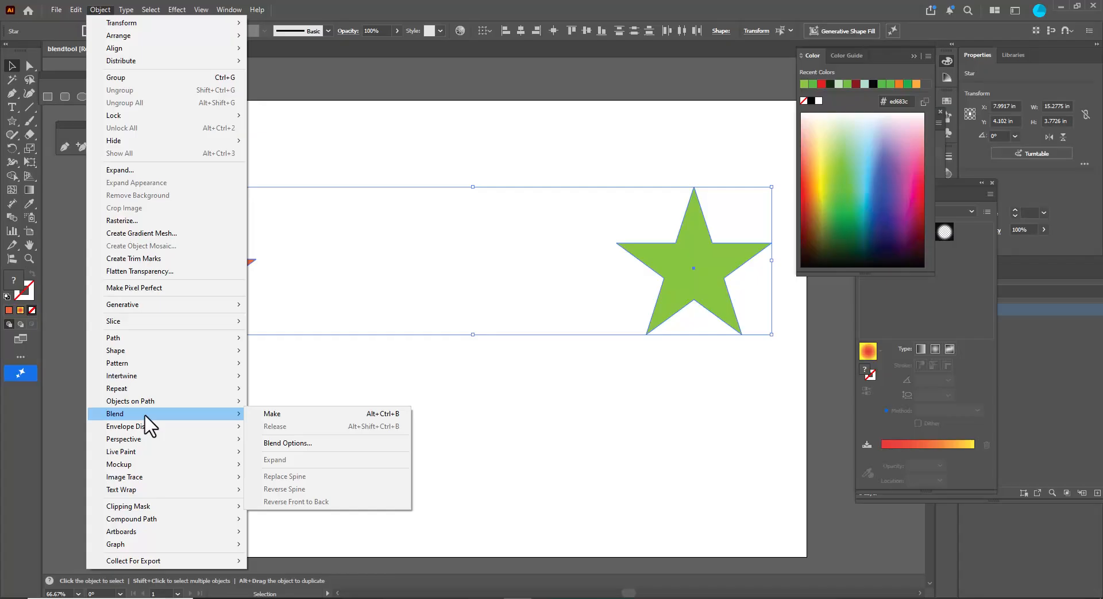
left_click(316, 444)
- Set the blend spacing to Specified Steps with 4 steps and confirm
left_click_drag(477, 240, 378, 250)
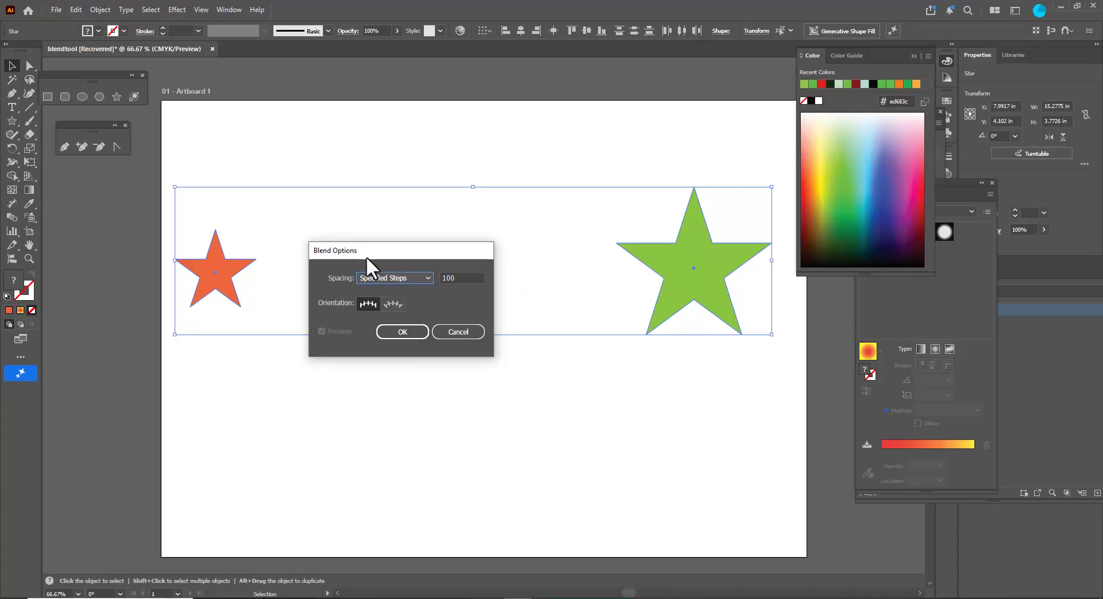
left_click_drag(371, 256, 402, 247)
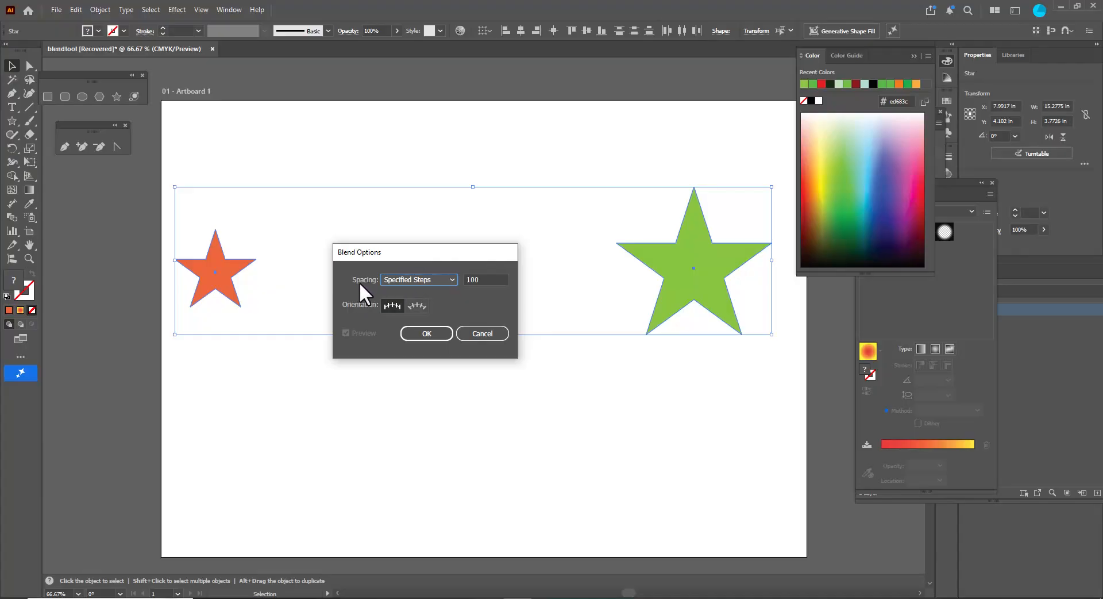
left_click(421, 278)
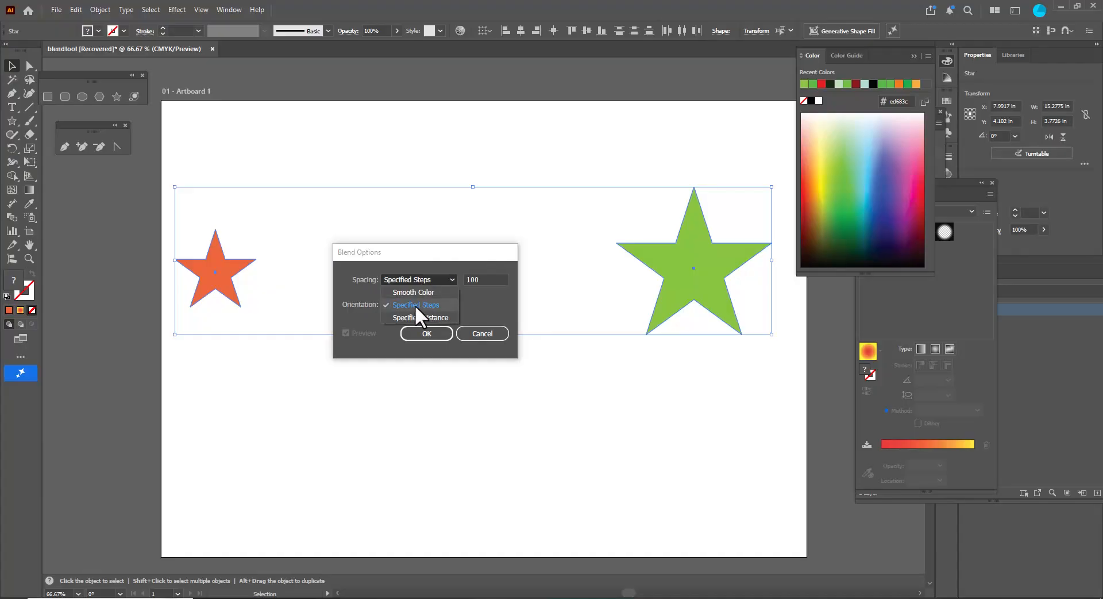
left_click(436, 304)
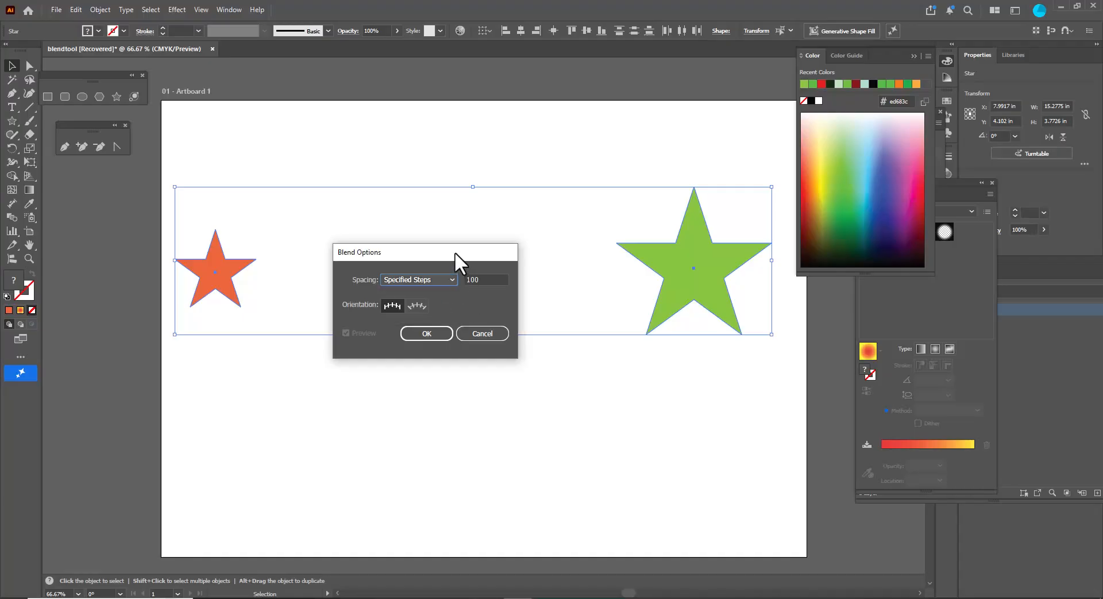
left_click_drag(453, 251, 426, 254)
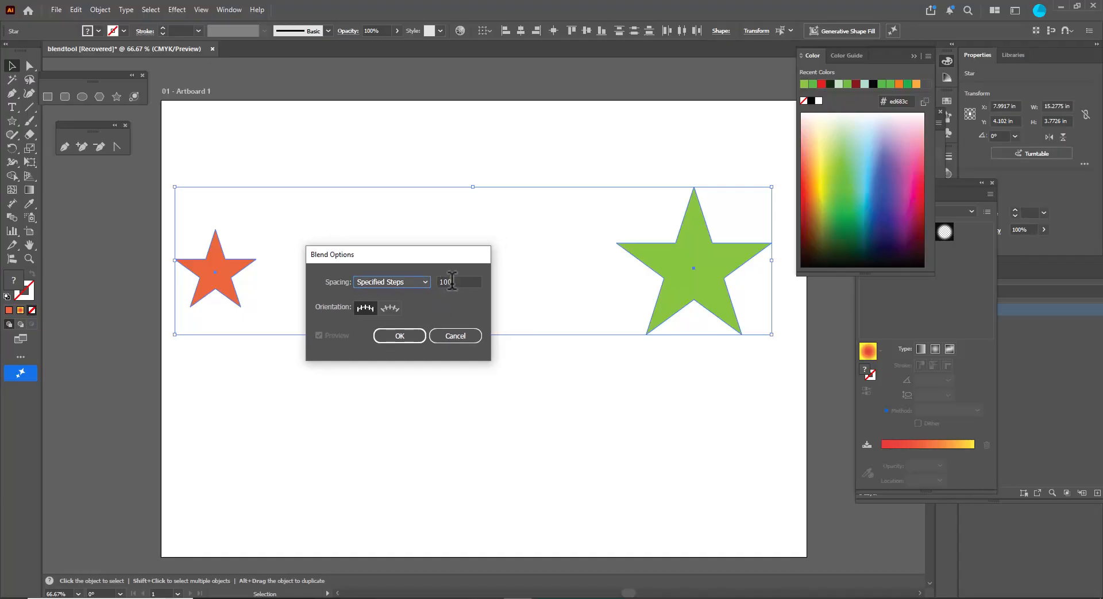
left_click(452, 281)
type("4")
left_click_drag(406, 252, 418, 253)
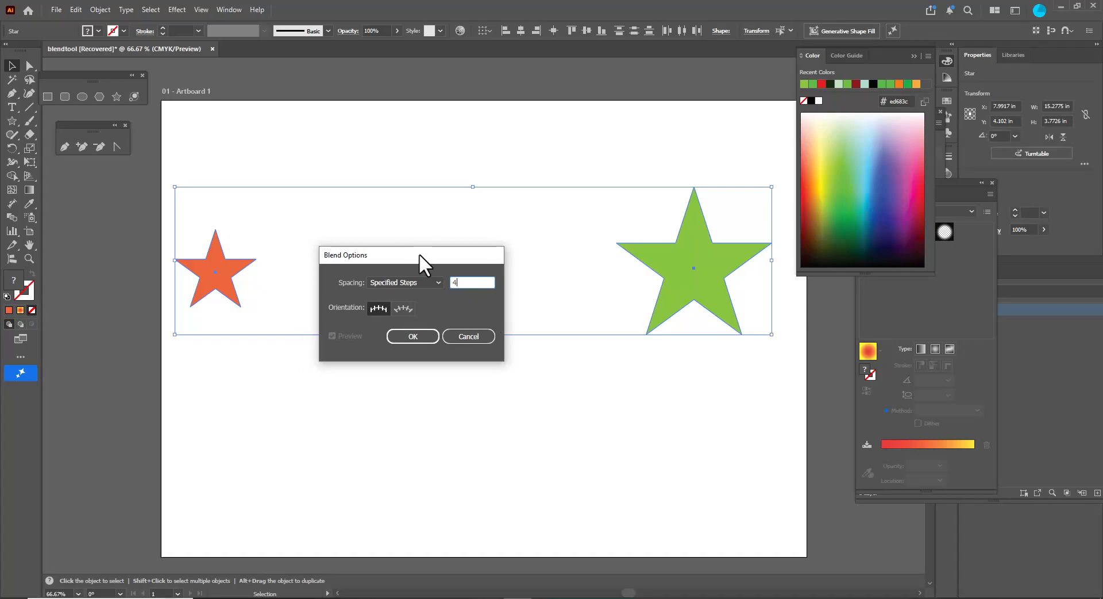
left_click(409, 336)
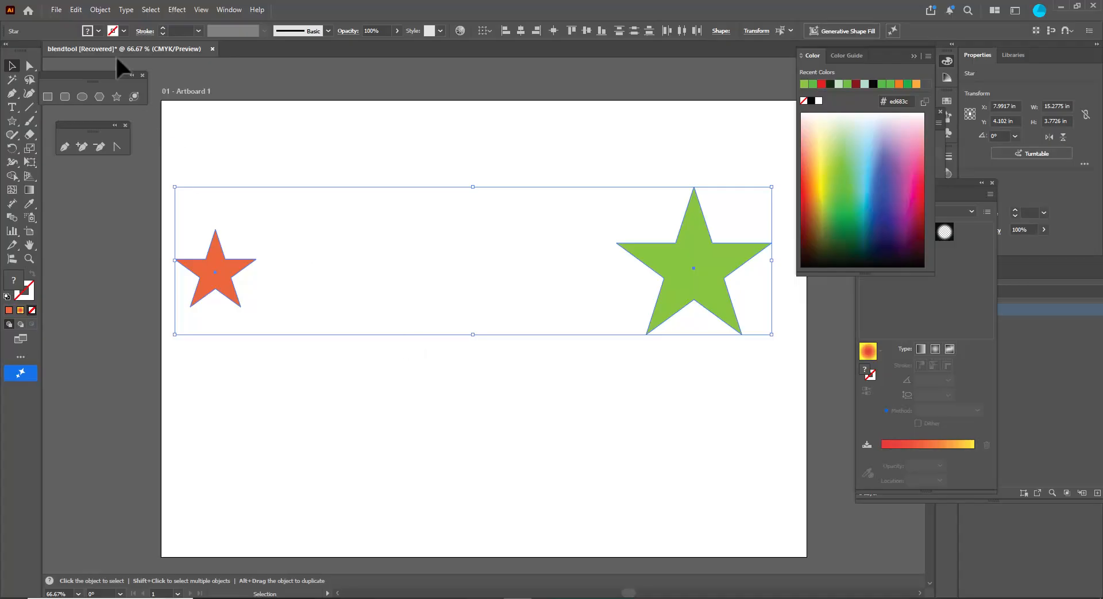
- Make a blend between the two stars
left_click(100, 10)
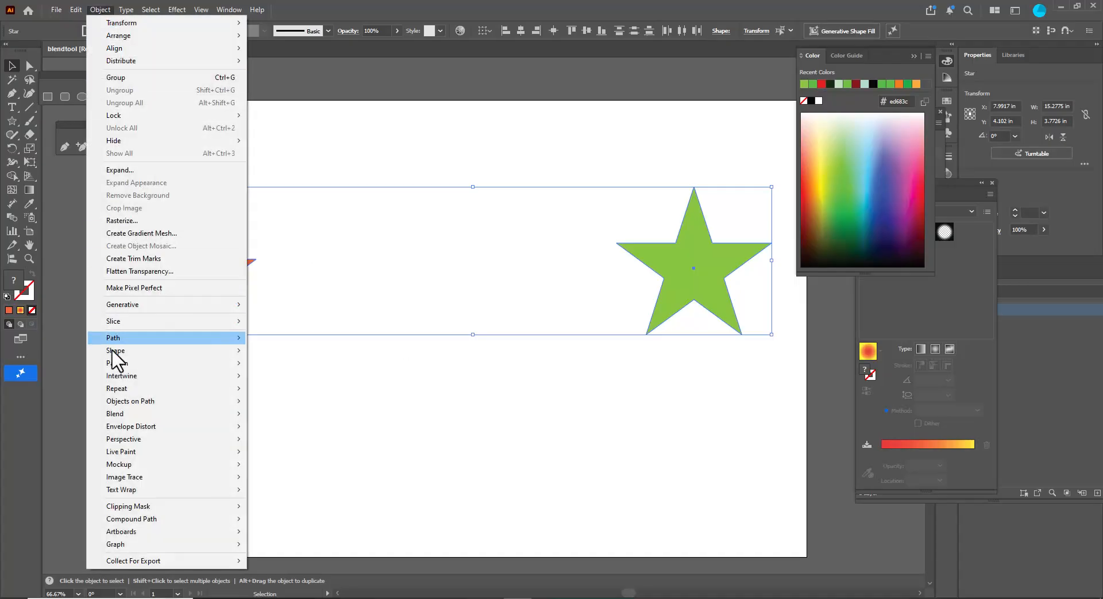
mouse_move(144, 416)
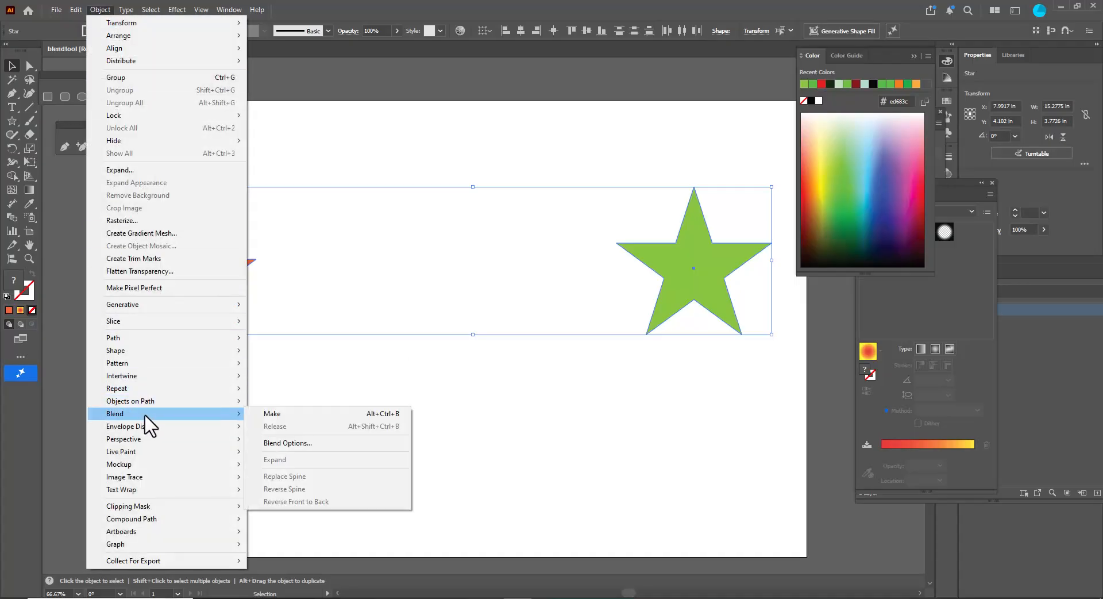
left_click(313, 417)
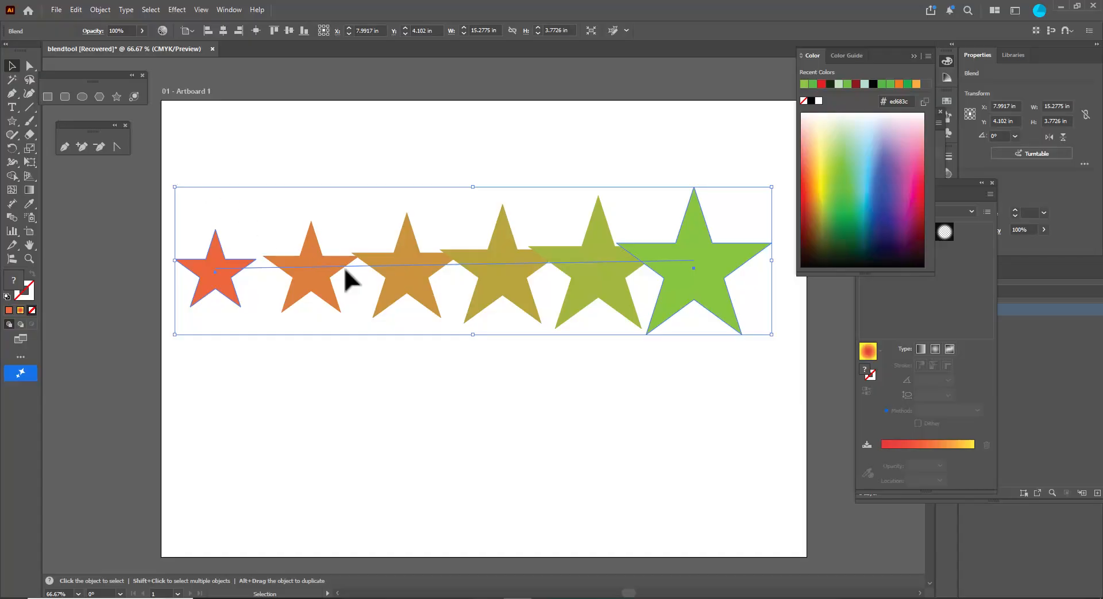
- Undo the blend
left_click(475, 353)
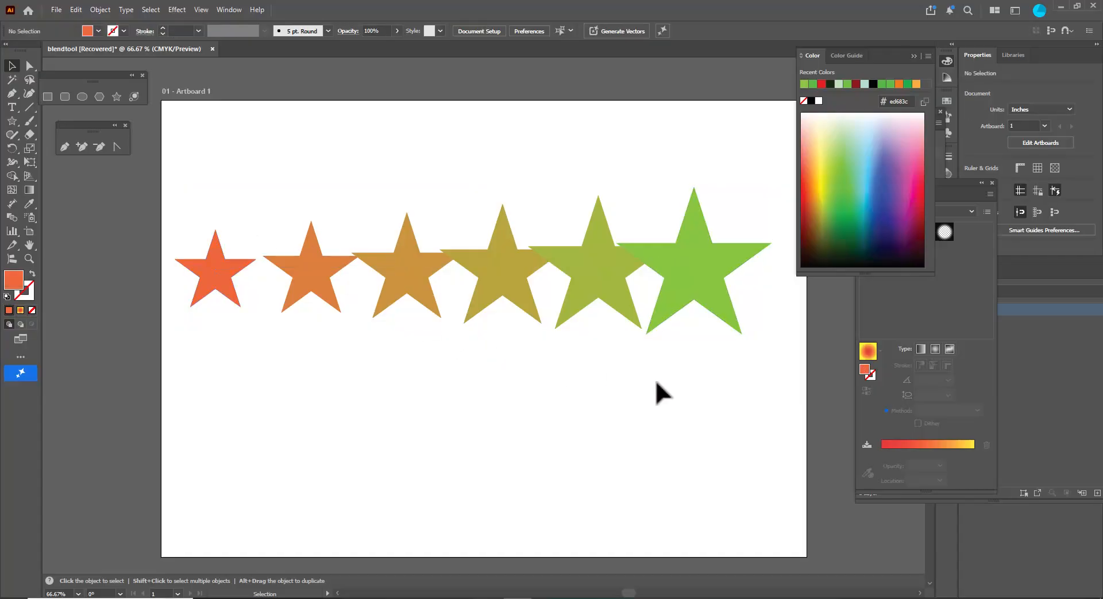
key("ctrl+z")
left_click(672, 402)
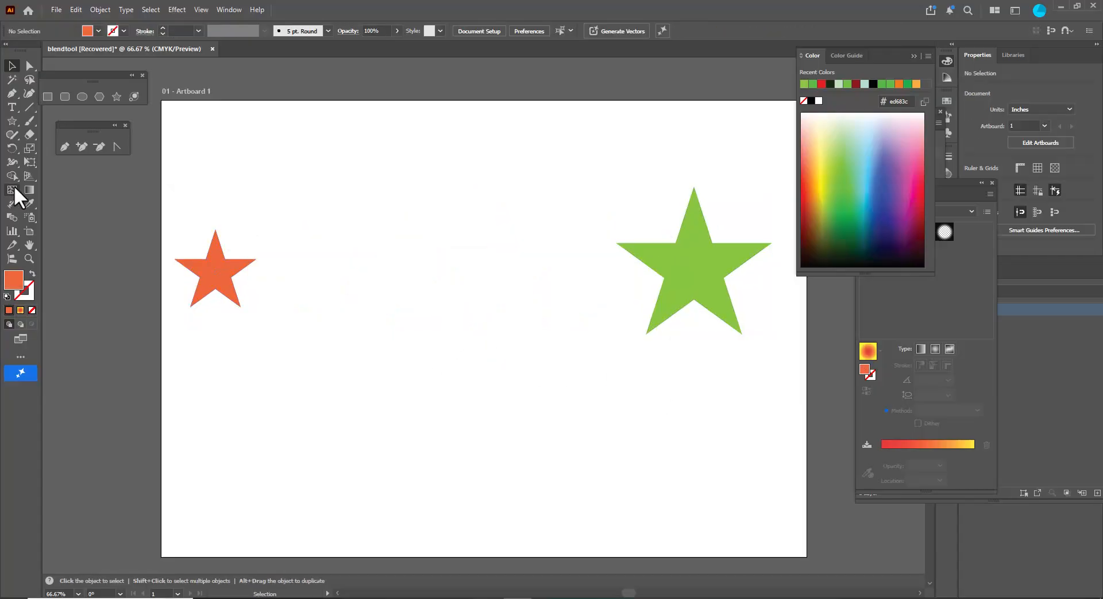
- Draw a curved path with black stroke and no fill from the lower left toward the green star with the Pen tool
left_click(61, 146)
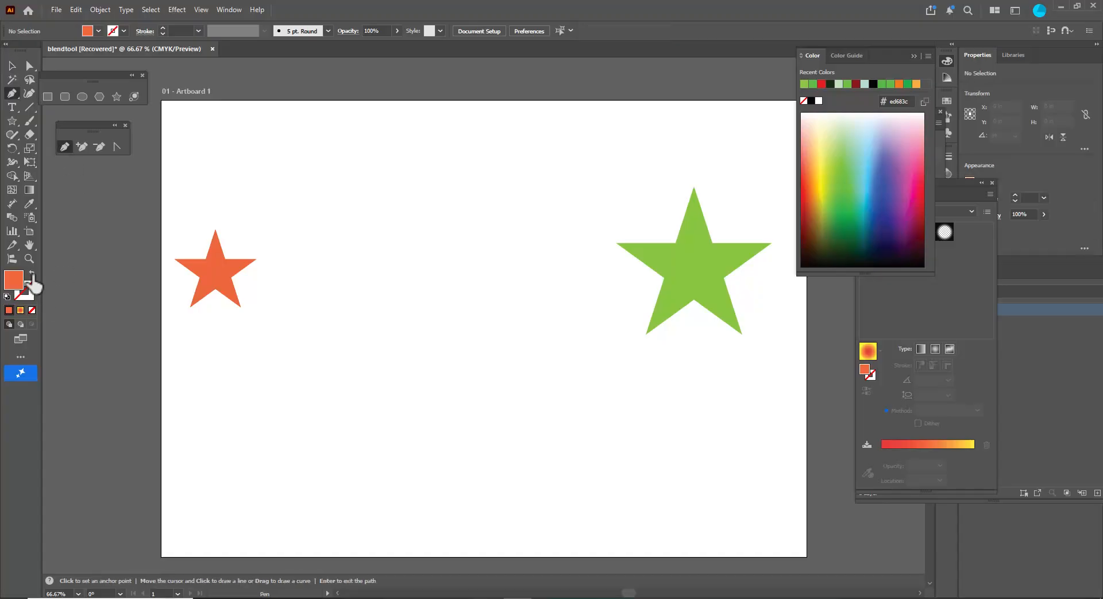
left_click(32, 274)
double_click(23, 290)
left_click_drag(353, 339, 370, 419)
left_click(494, 236)
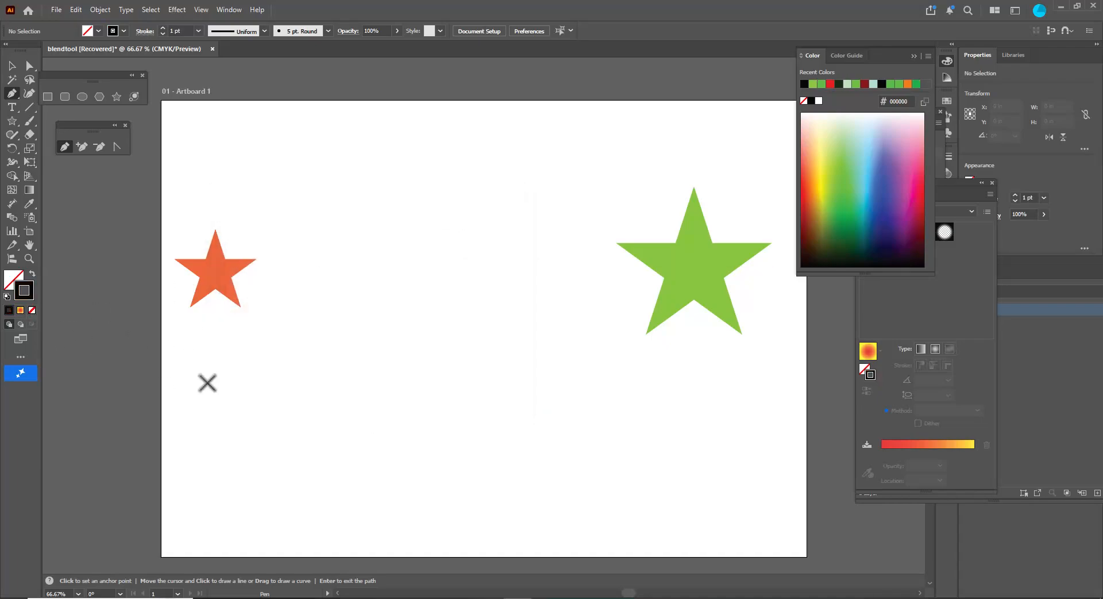
left_click(204, 377)
left_click_drag(447, 306, 544, 402)
left_click(703, 334)
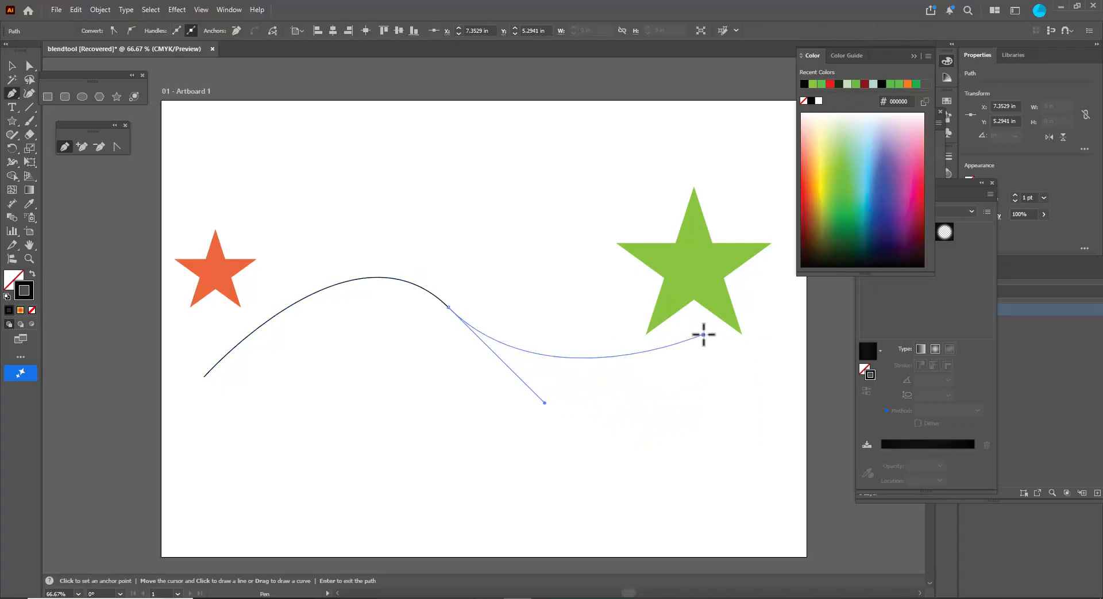
left_click(703, 334)
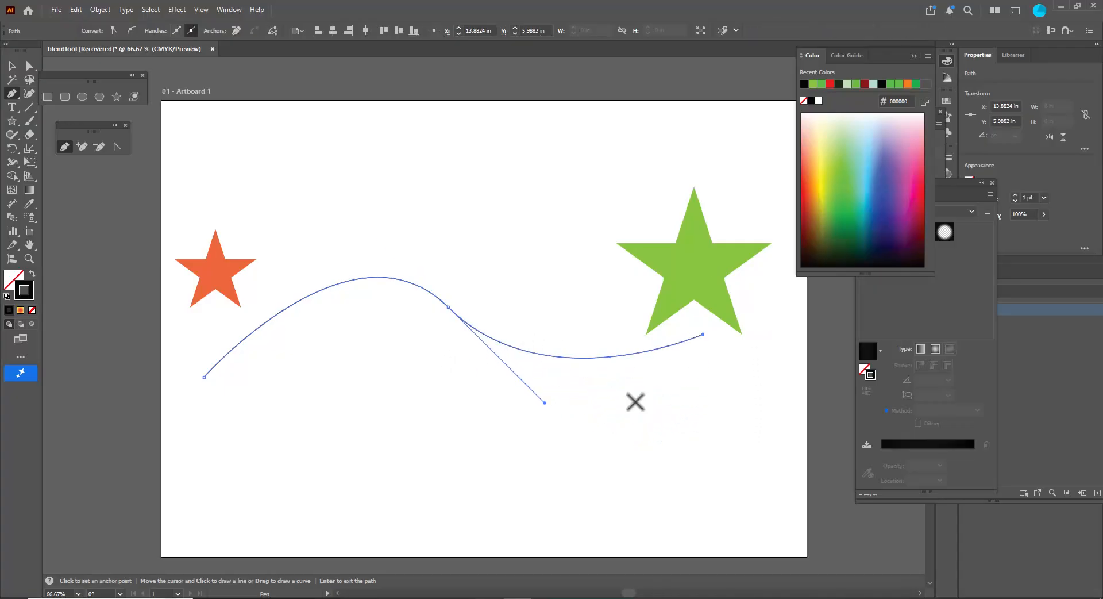
- Reshape the curve by lengthening the middle anchor's handle and moving the end point onto the green star
key("ctrl")
left_click(449, 306)
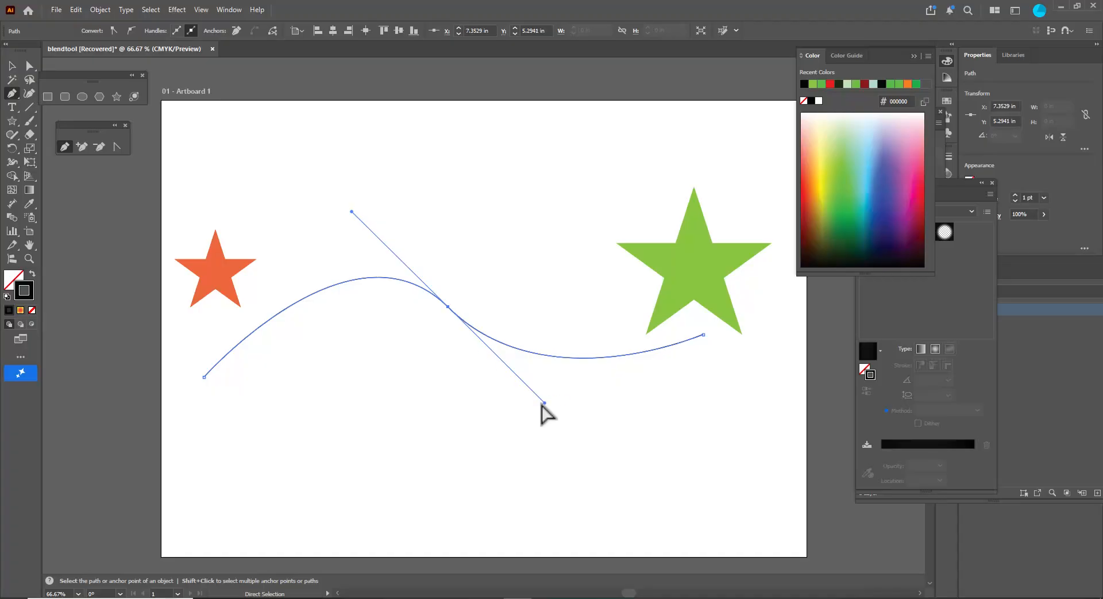
left_click_drag(544, 402, 638, 487)
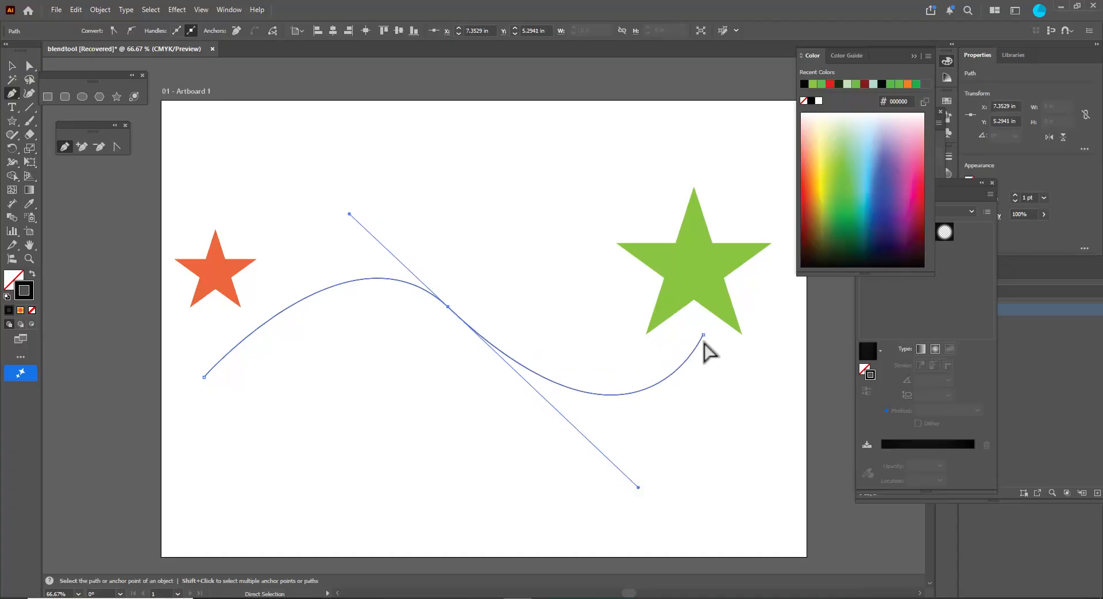
left_click_drag(703, 334, 698, 273)
left_click(449, 307)
left_click_drag(449, 307, 436, 298)
key("v")
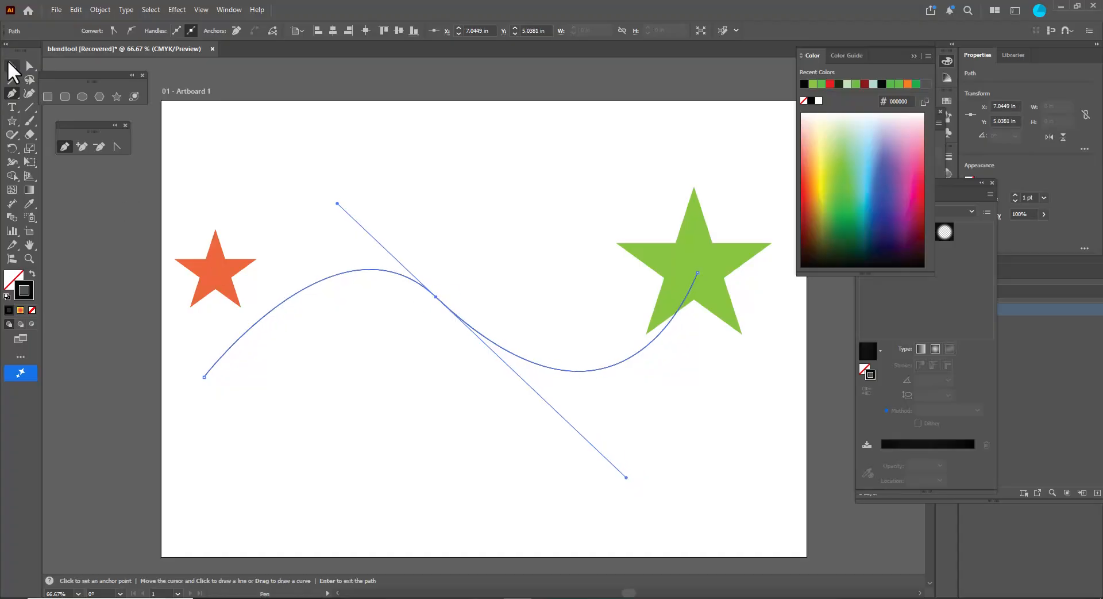
- Move the orange star onto the path's start and align the green star on the path's end
left_click(220, 323)
left_click_drag(211, 257, 197, 359)
mouse_move(695, 248)
left_mouse_down()
mouse_move(706, 236)
mouse_move(698, 250)
left_mouse_up()
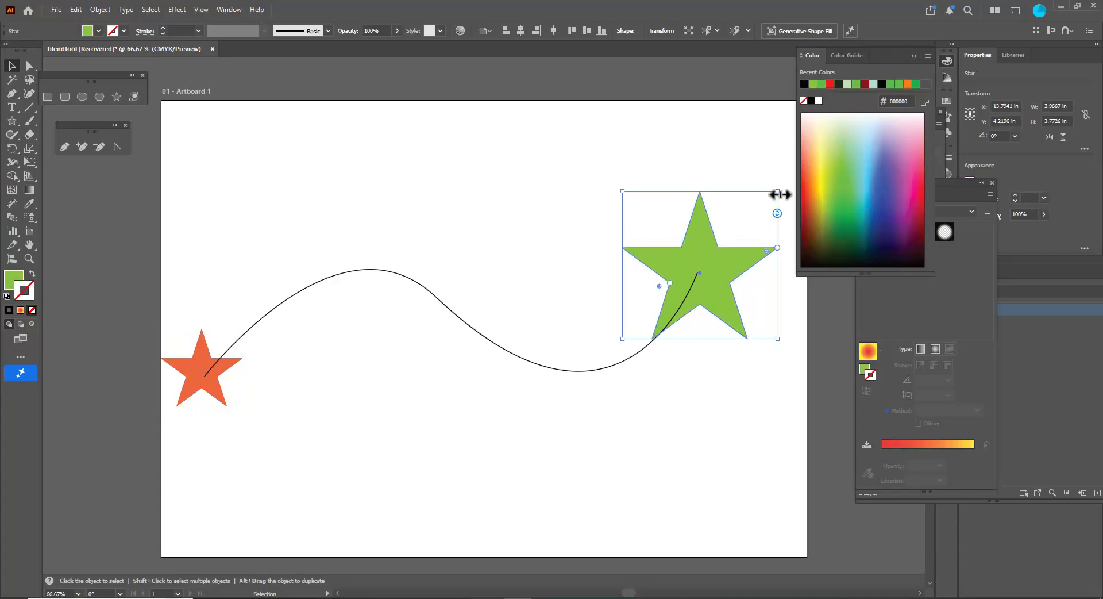
- Shrink the green star to about 2.08 in and the orange star to about 1.03 in wide
left_click_drag(774, 197, 746, 229)
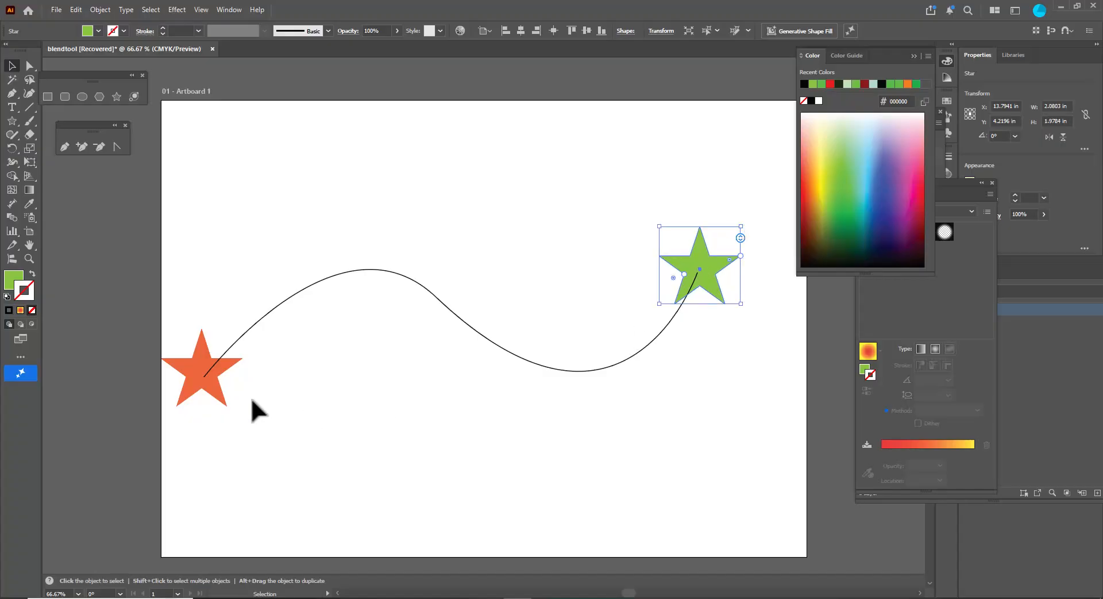
left_click_drag(189, 382, 192, 390)
left_click_drag(242, 340, 227, 351)
left_click(288, 429)
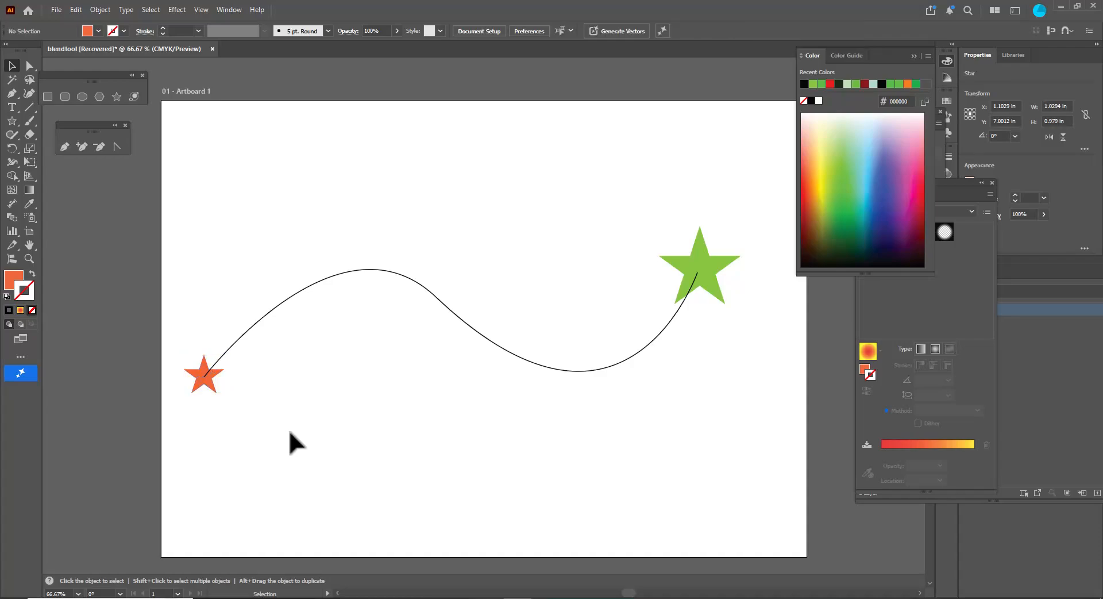
- Select both stars and set Blend Options to Specified Steps of 8 with Align to Path orientation
left_click(212, 389)
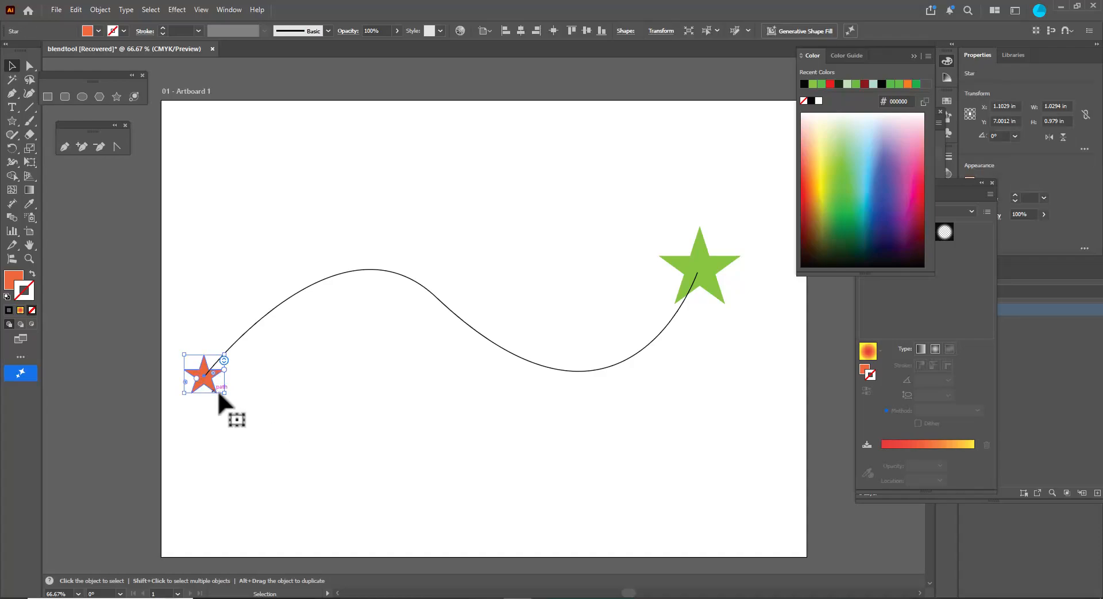
left_click(702, 248, "shift")
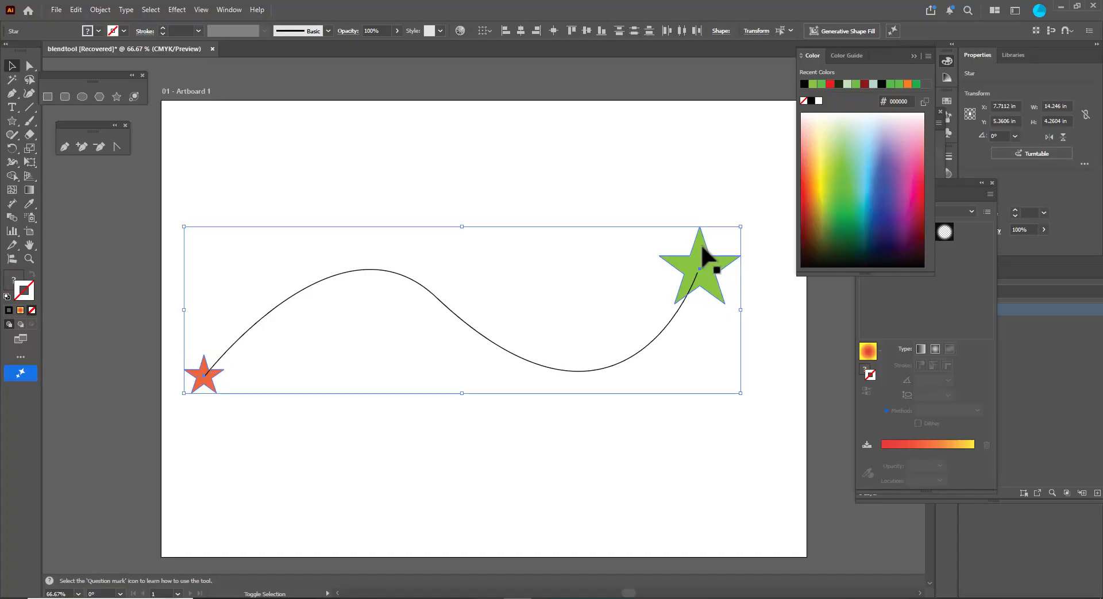
left_click(101, 10)
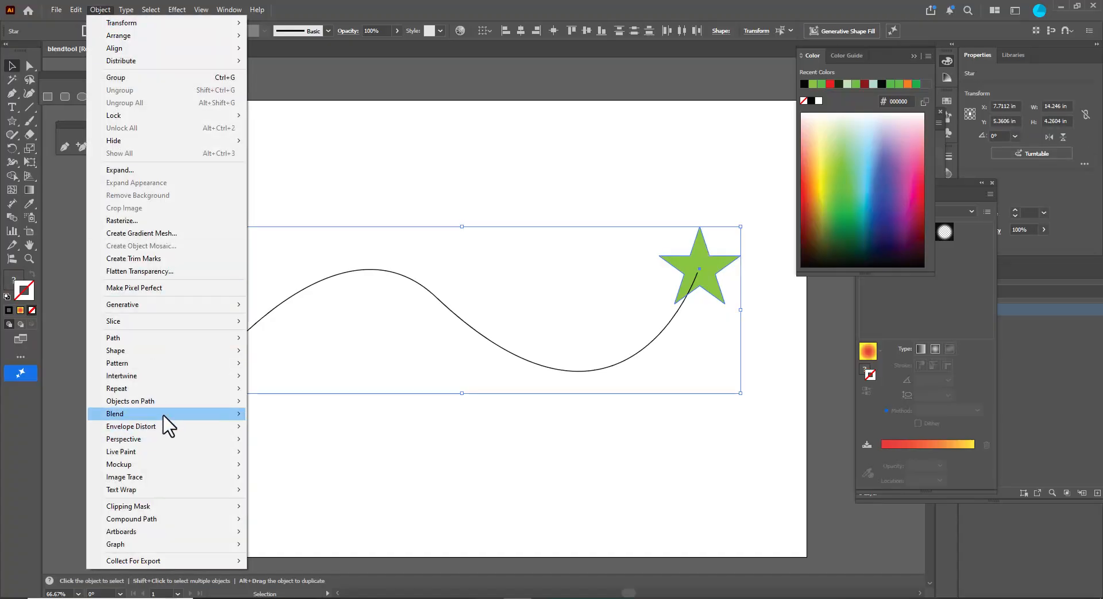
mouse_move(164, 415)
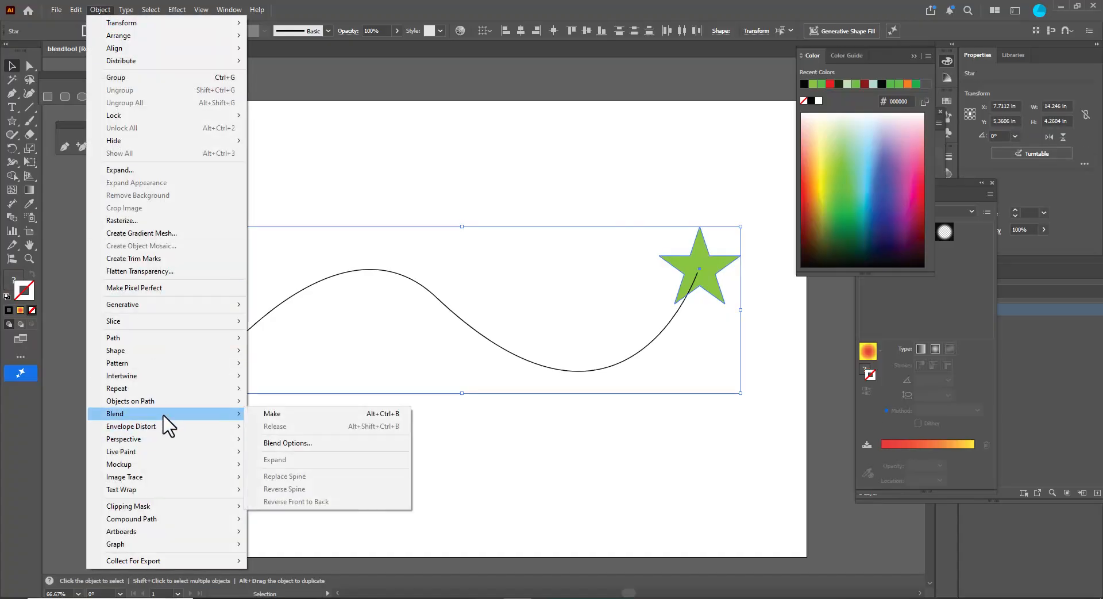
left_click(317, 443)
left_click_drag(451, 255, 419, 263)
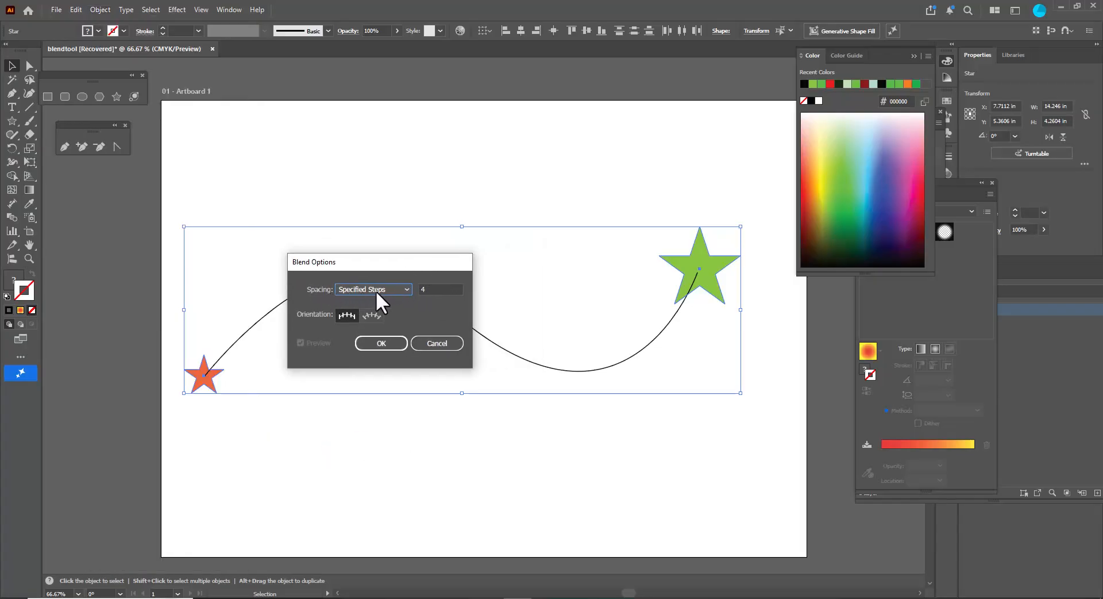
left_click_drag(356, 263, 394, 259)
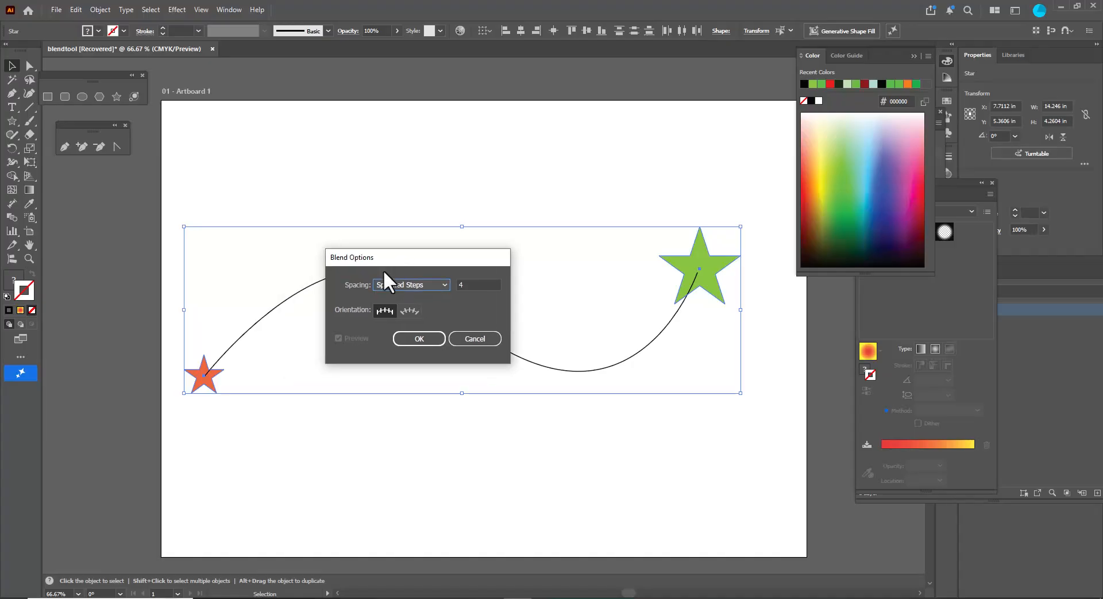
left_click(468, 282)
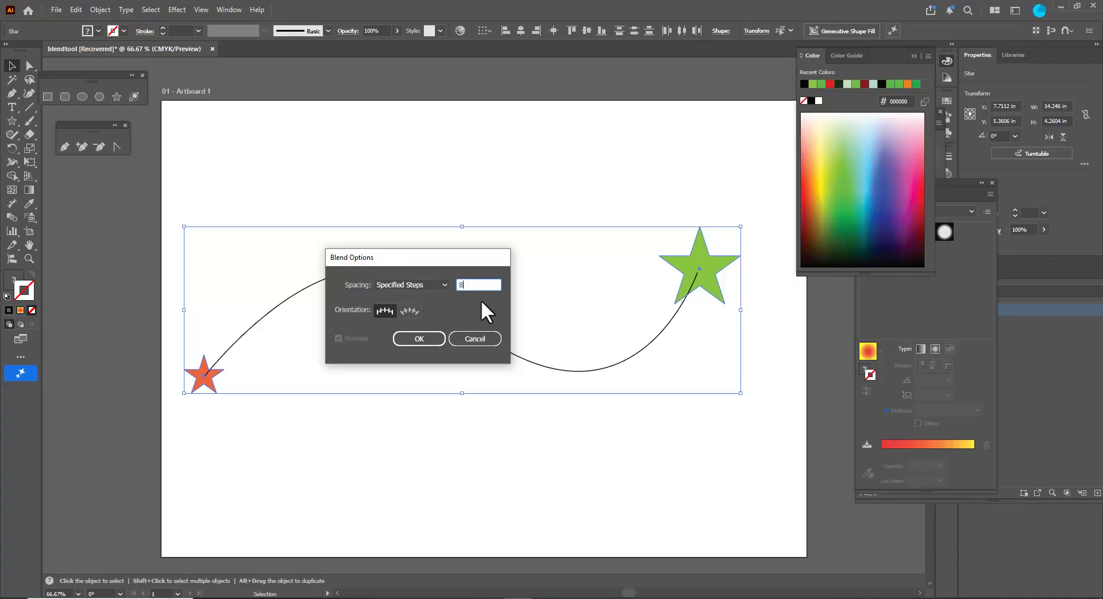
left_click_drag(463, 256, 466, 261)
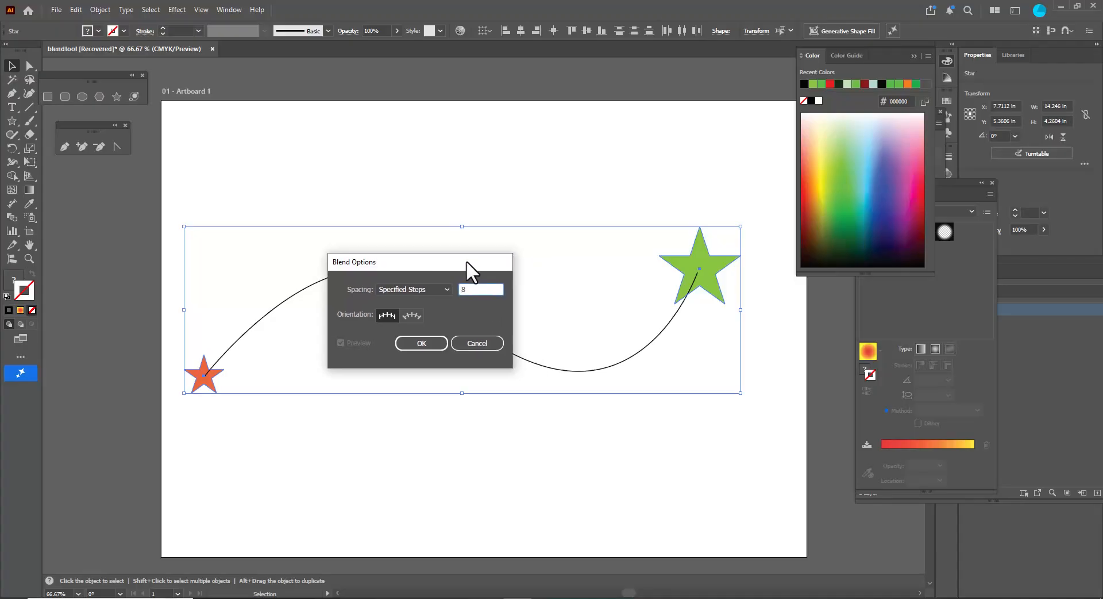
left_click(409, 314)
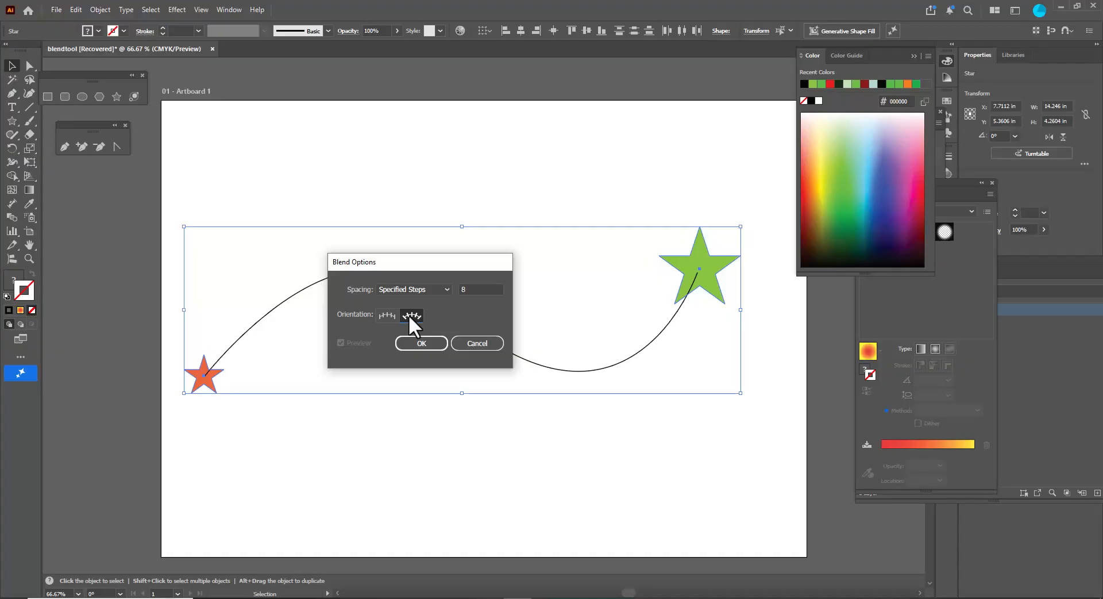
left_click_drag(436, 257, 449, 260)
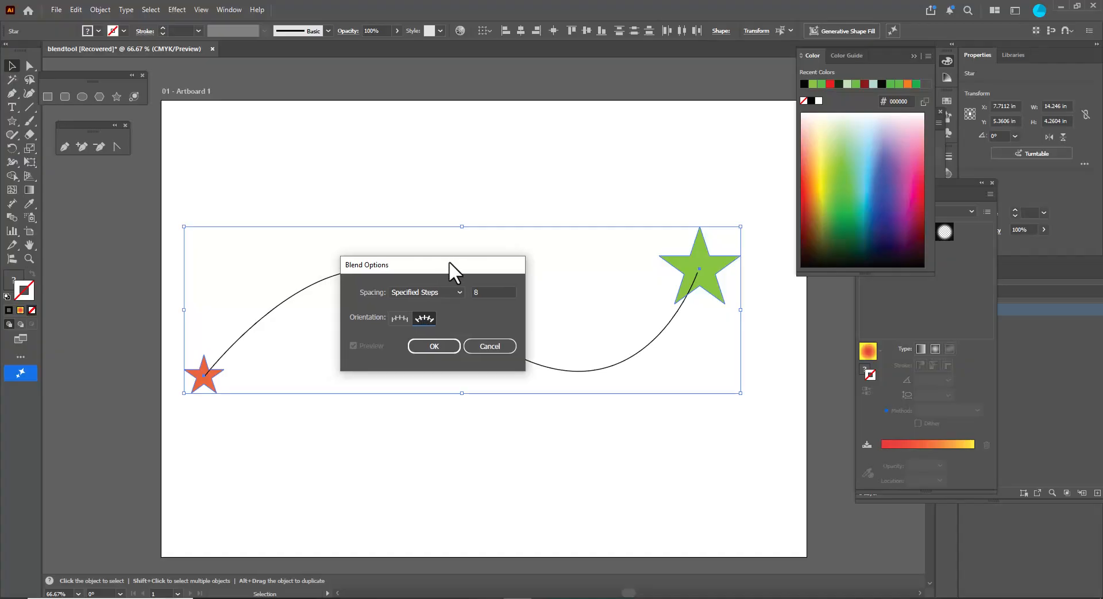
left_click(429, 344)
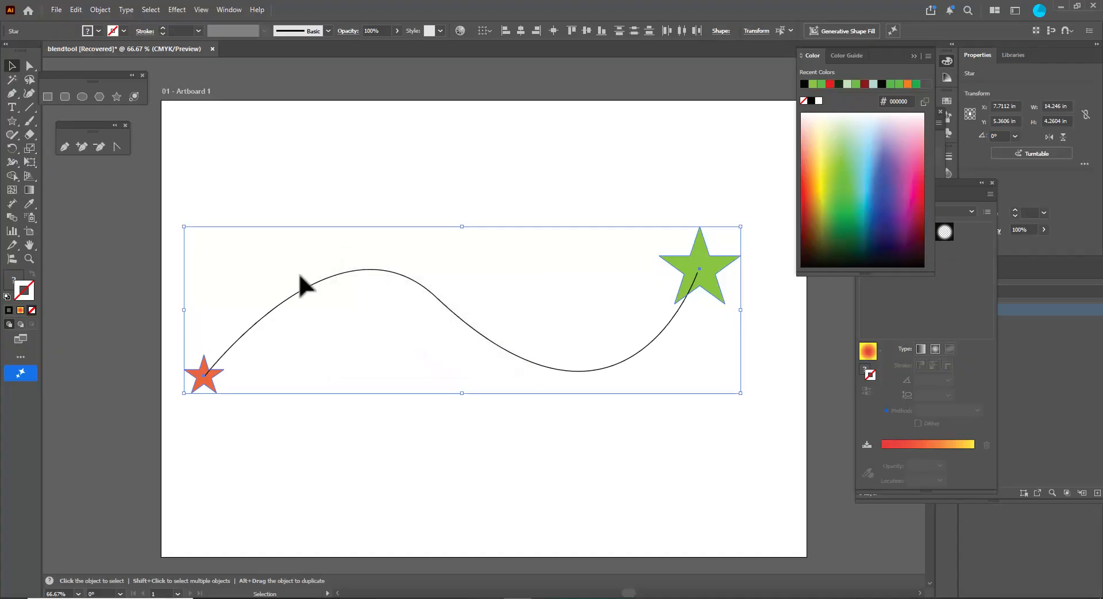
- Make a blend between the orange and green stars
left_click(99, 9)
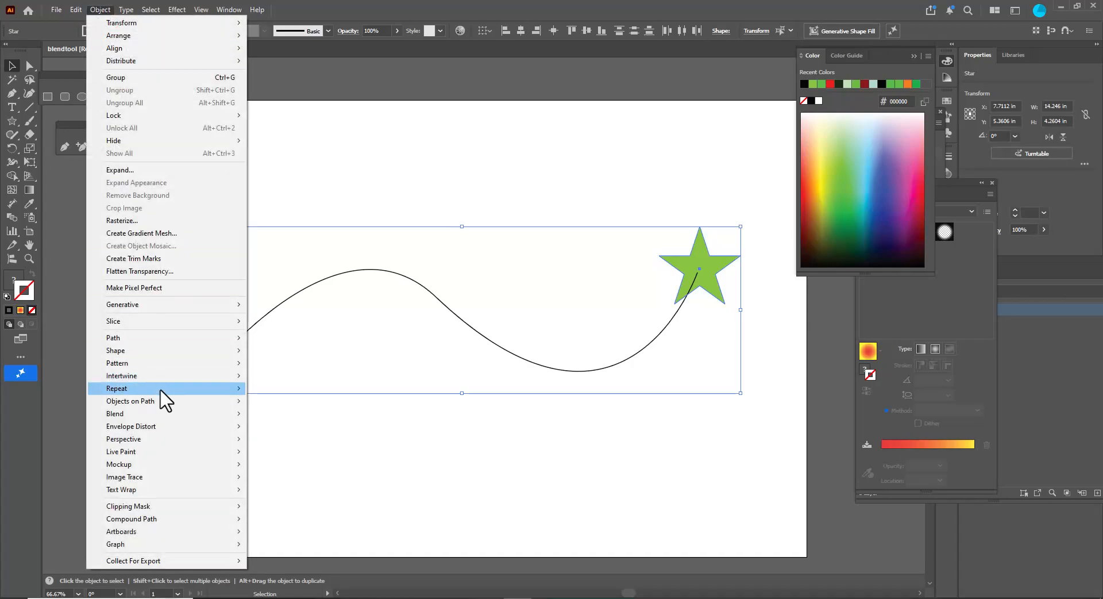
mouse_move(233, 415)
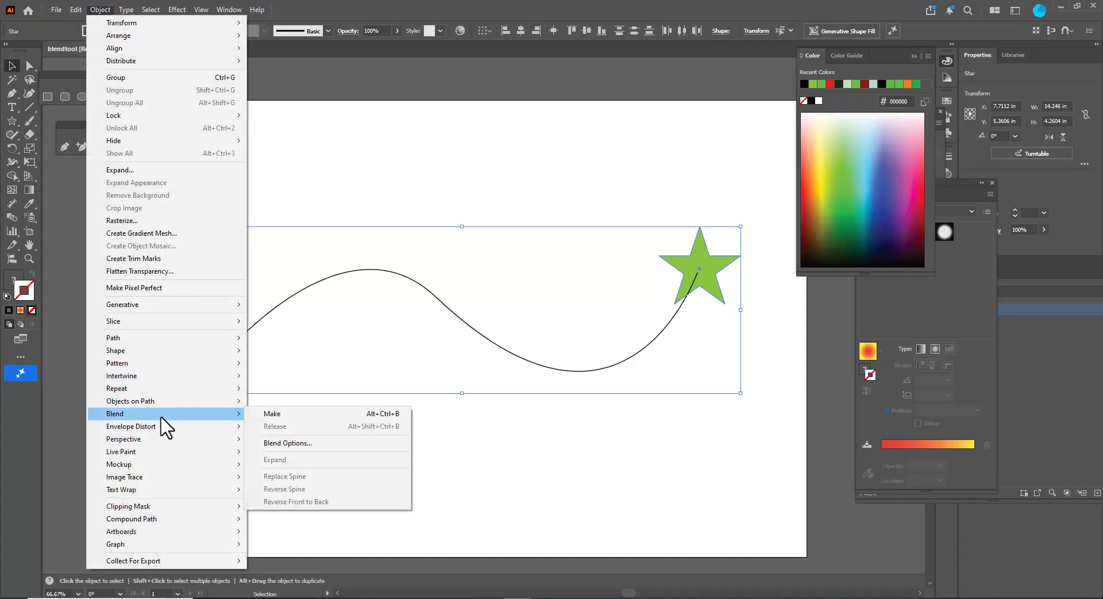
left_click(308, 415)
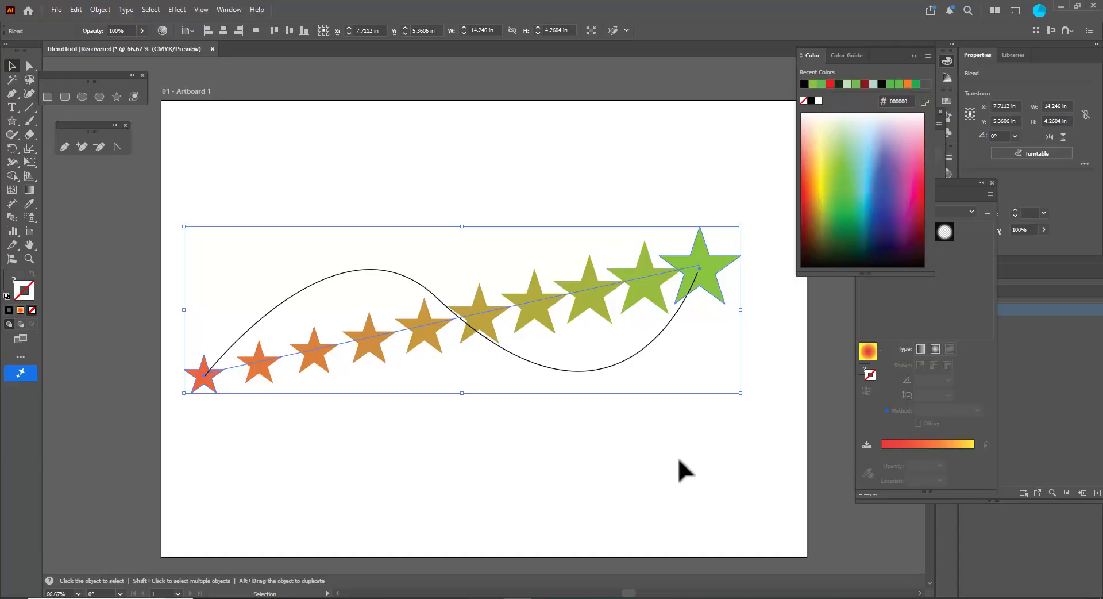
- Add the curved path to the selection and replace the blend's spine with it
left_click(353, 272, "shift")
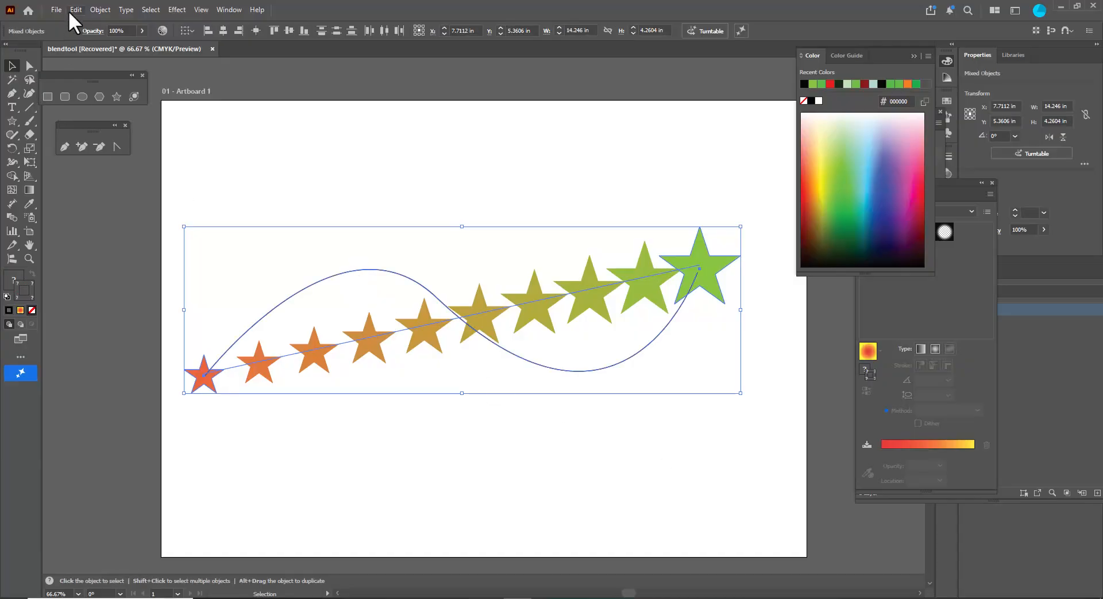
left_click(98, 10)
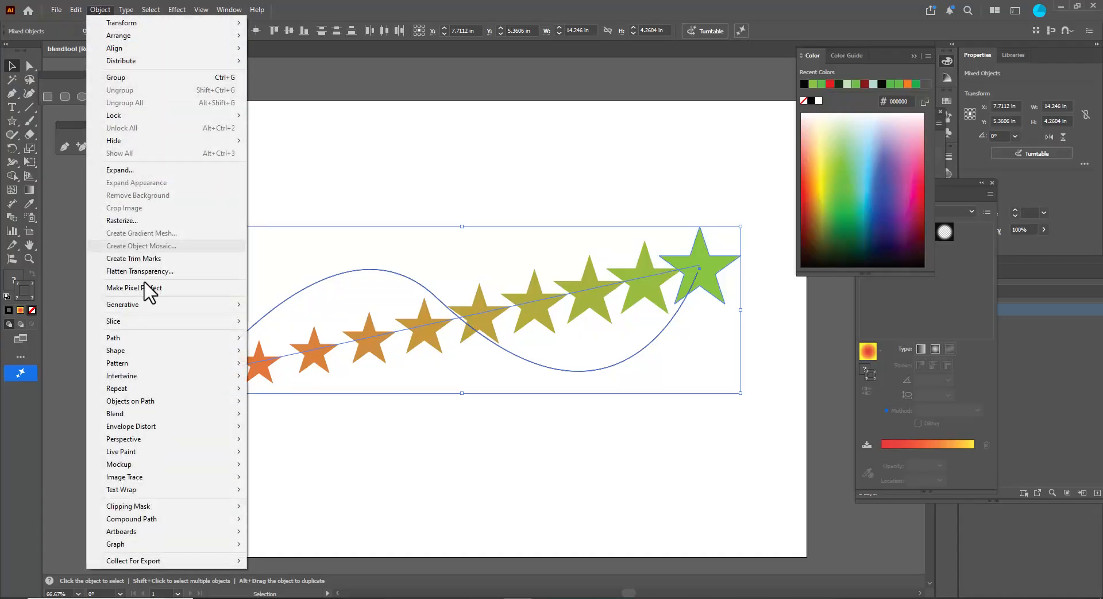
mouse_move(148, 423)
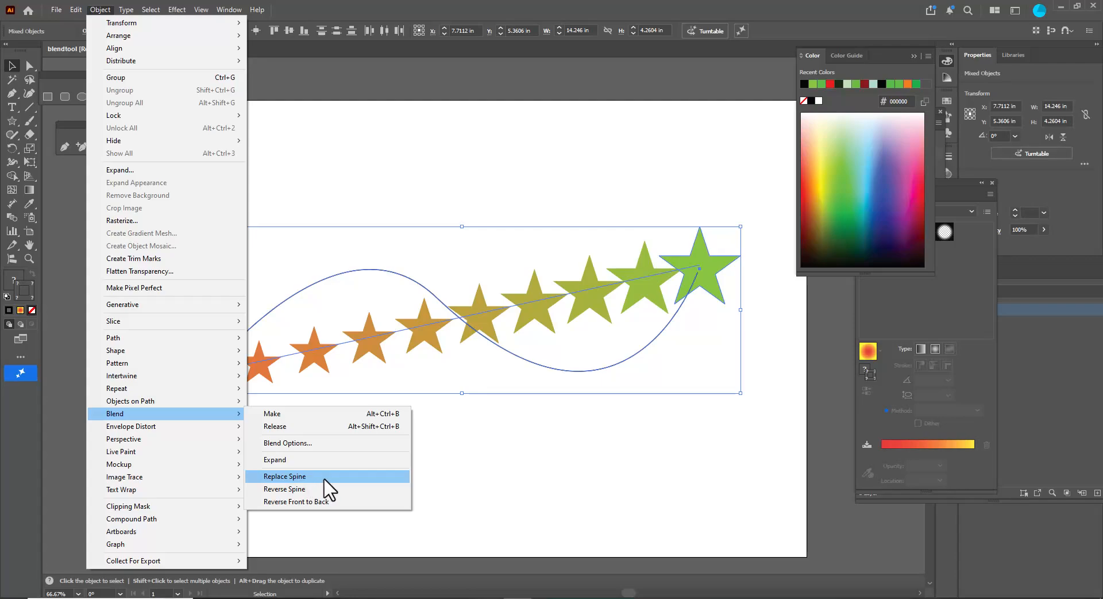
left_click(285, 476)
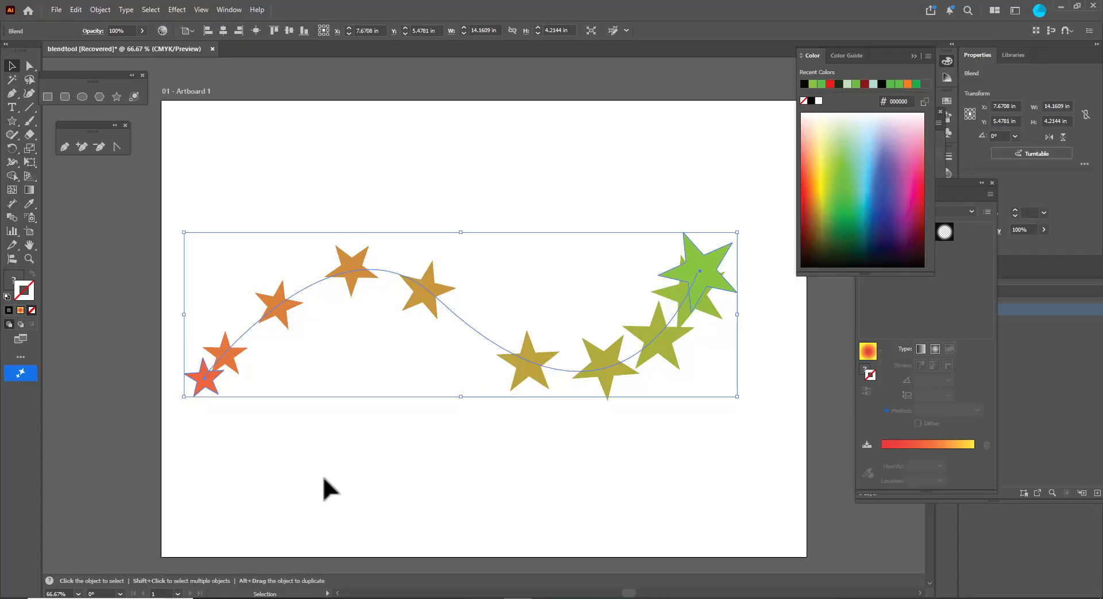
- Add several anchor points along the blend spine with the Add Anchor Point tool
left_click(80, 148)
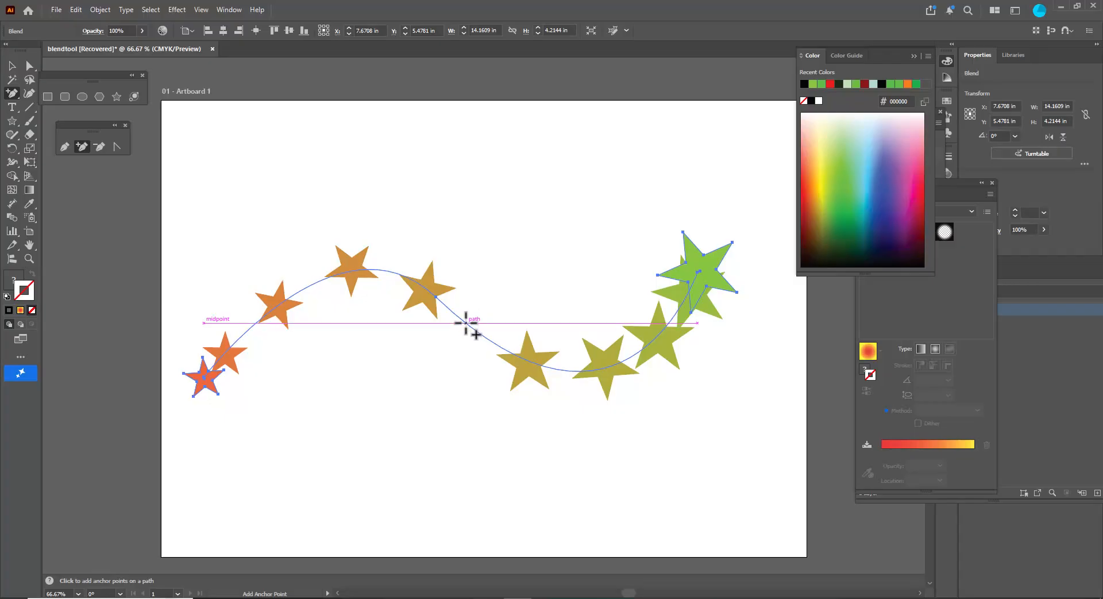
left_click(466, 322)
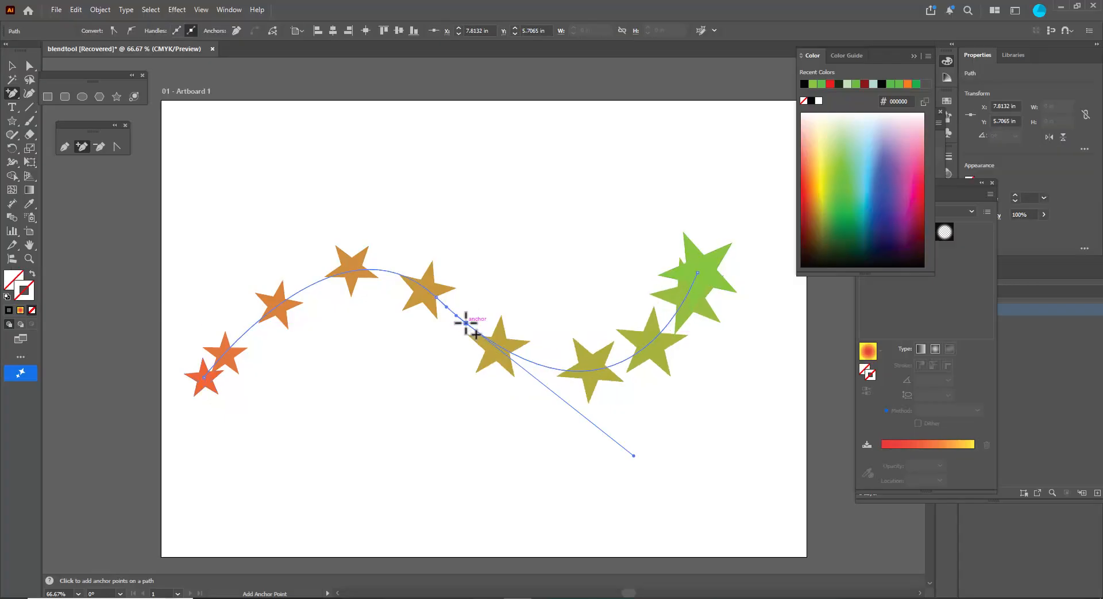
left_click(311, 283)
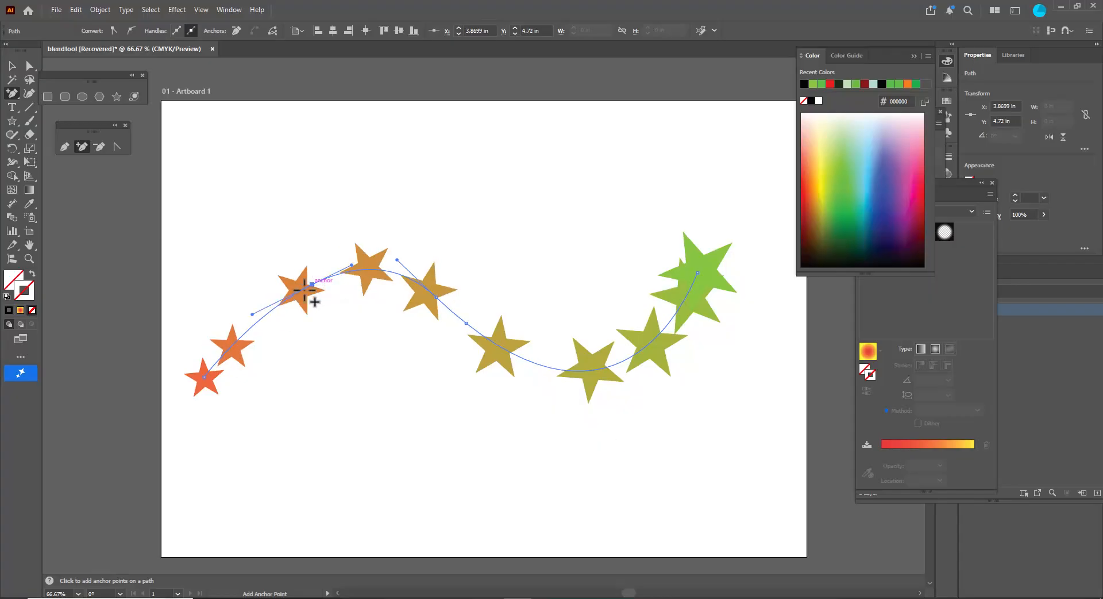
left_click(256, 322)
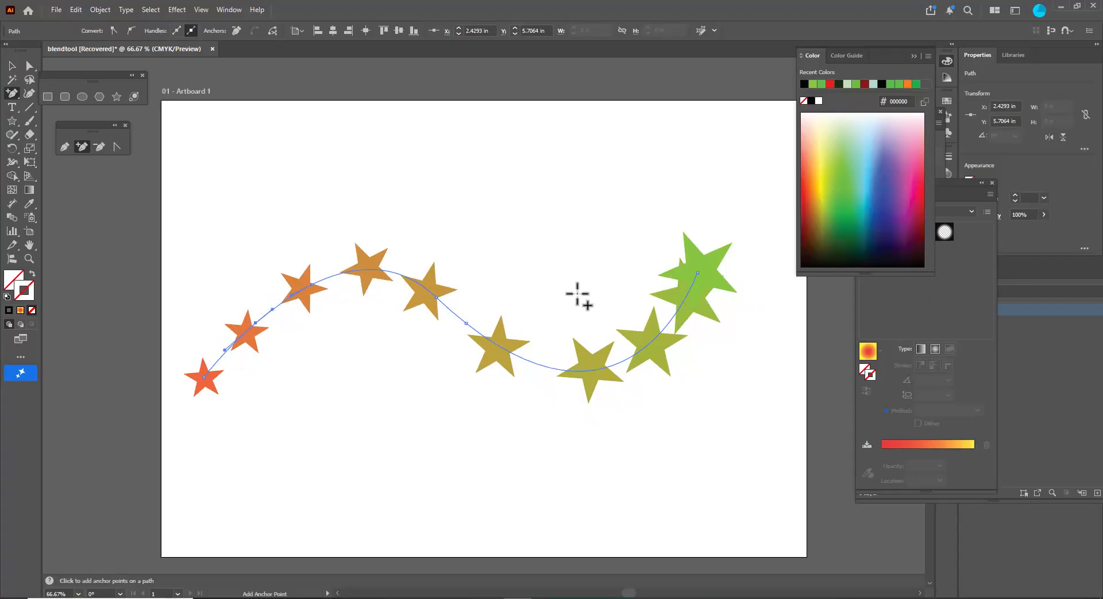
left_click(673, 319)
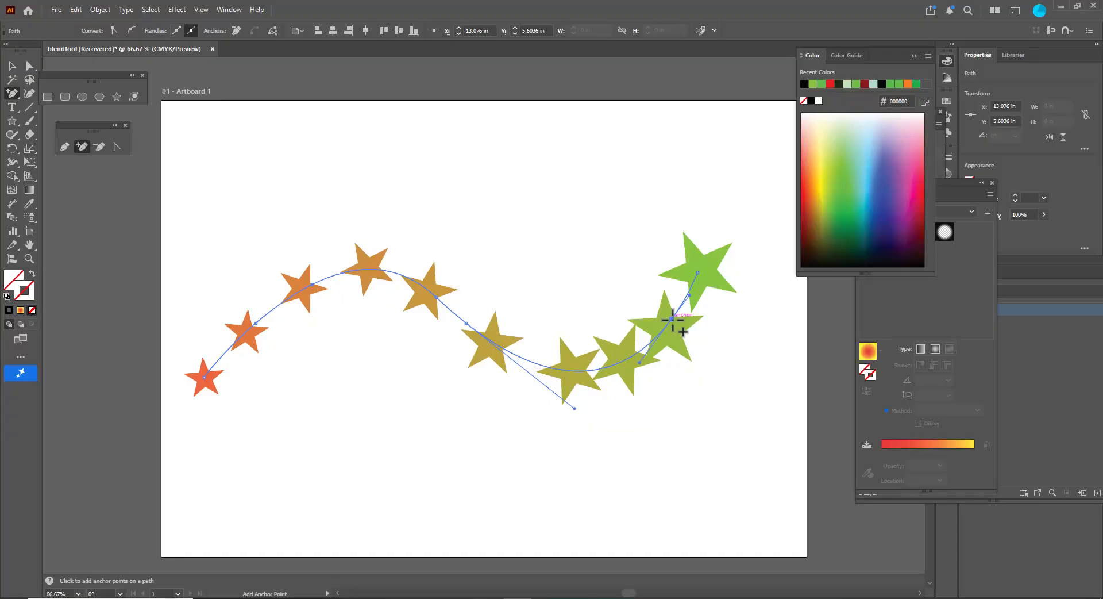
left_click(526, 360)
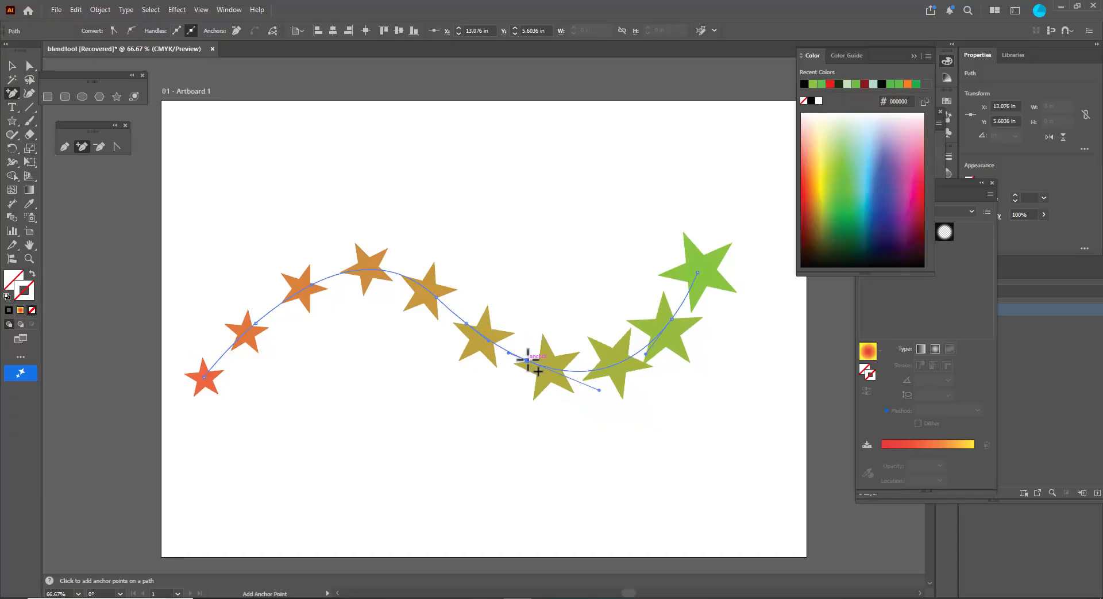
left_click(448, 308)
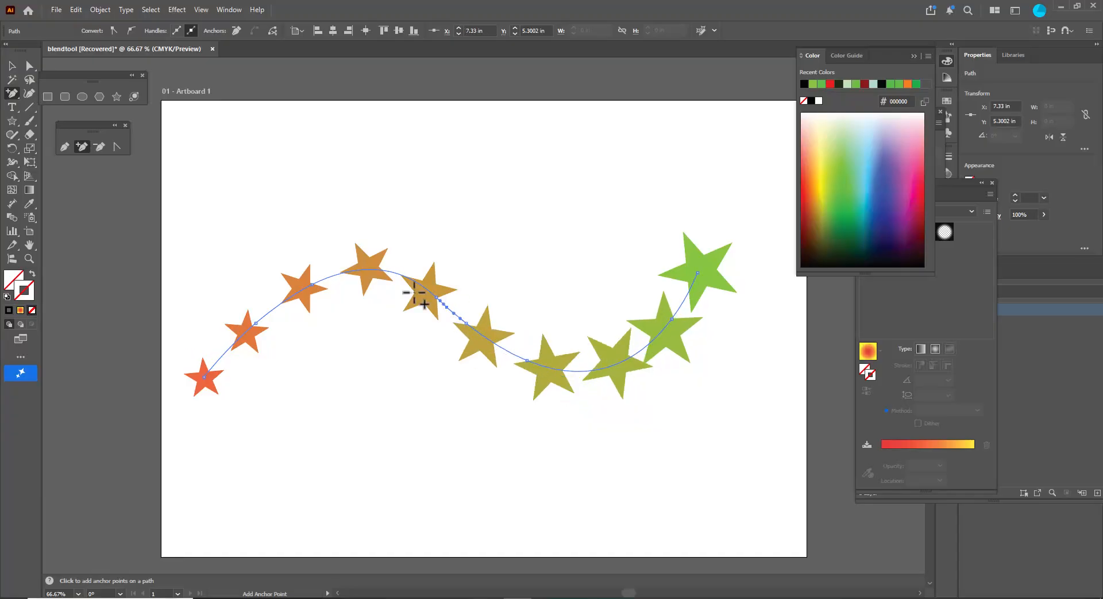
left_click(403, 275)
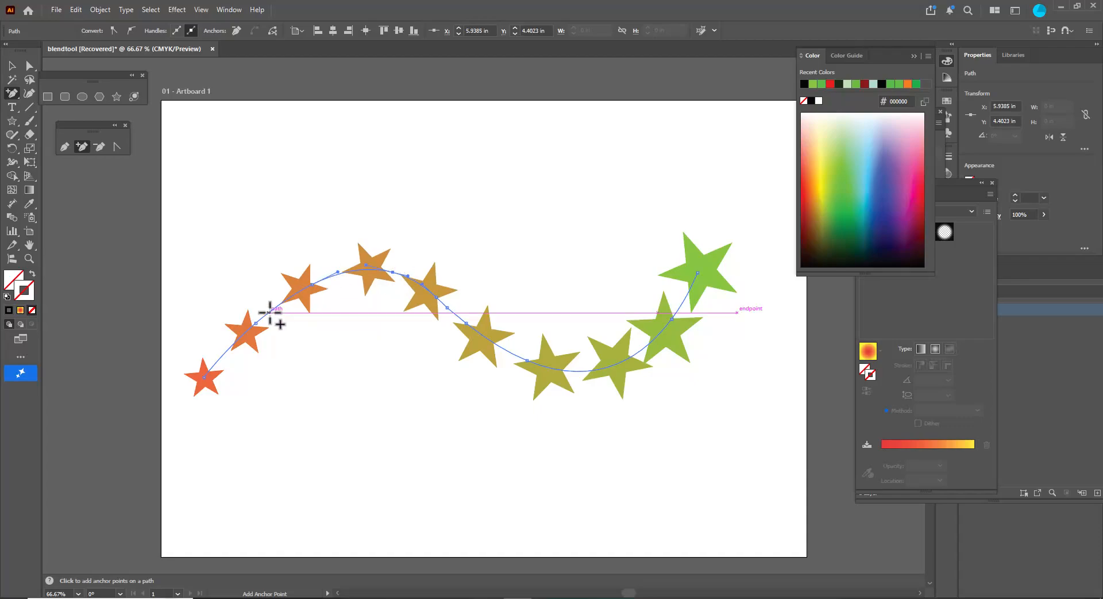
left_click(269, 312)
left_click(221, 356)
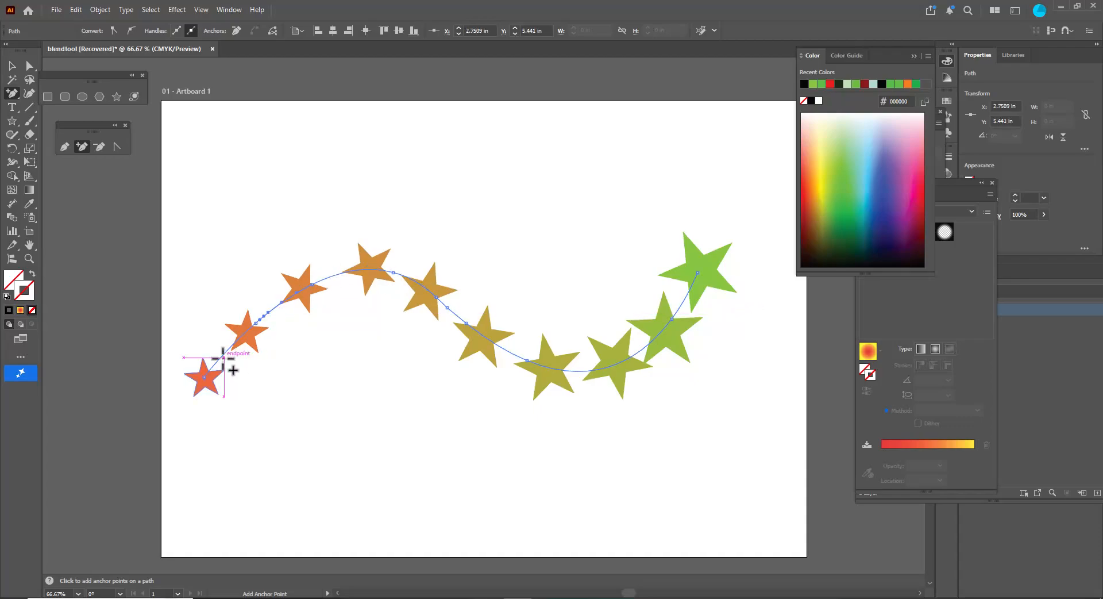
left_click(231, 347)
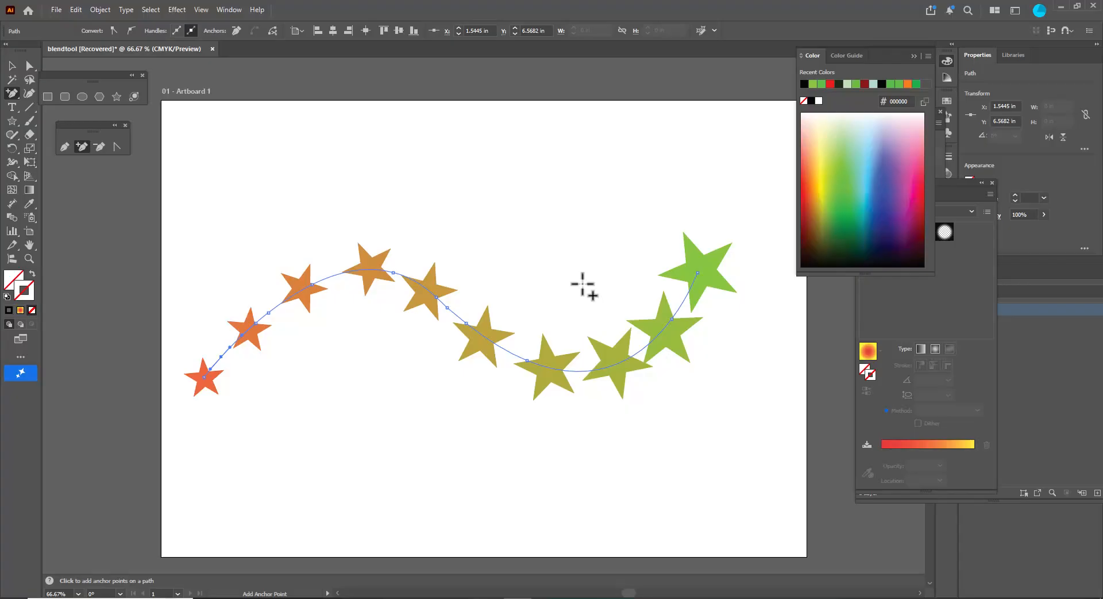
- Select everything on the artboard and delete it
left_click(12, 67)
left_click_drag(164, 190, 773, 540)
key("Delete")
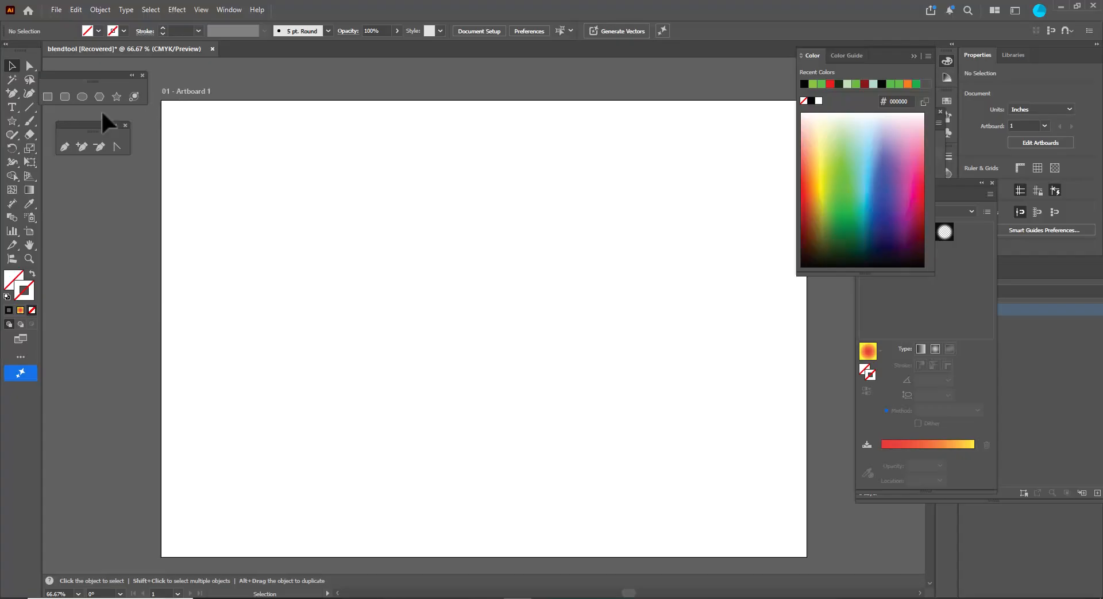
- Draw a large circle with black stroke and no fill in the middle of the artboard with the Ellipse tool
left_click(82, 96)
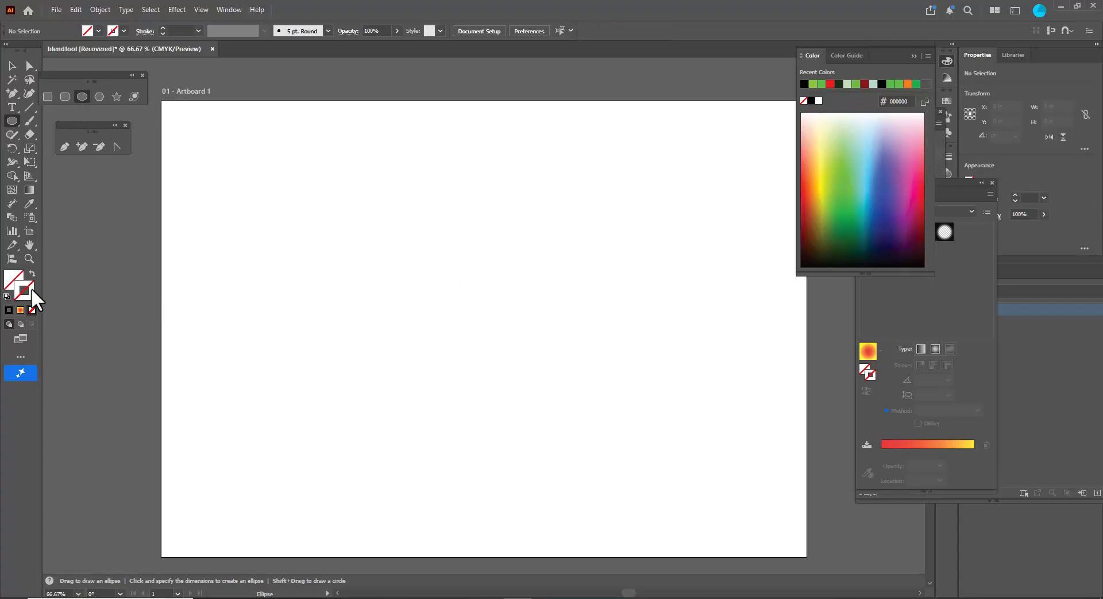
left_click(7, 310)
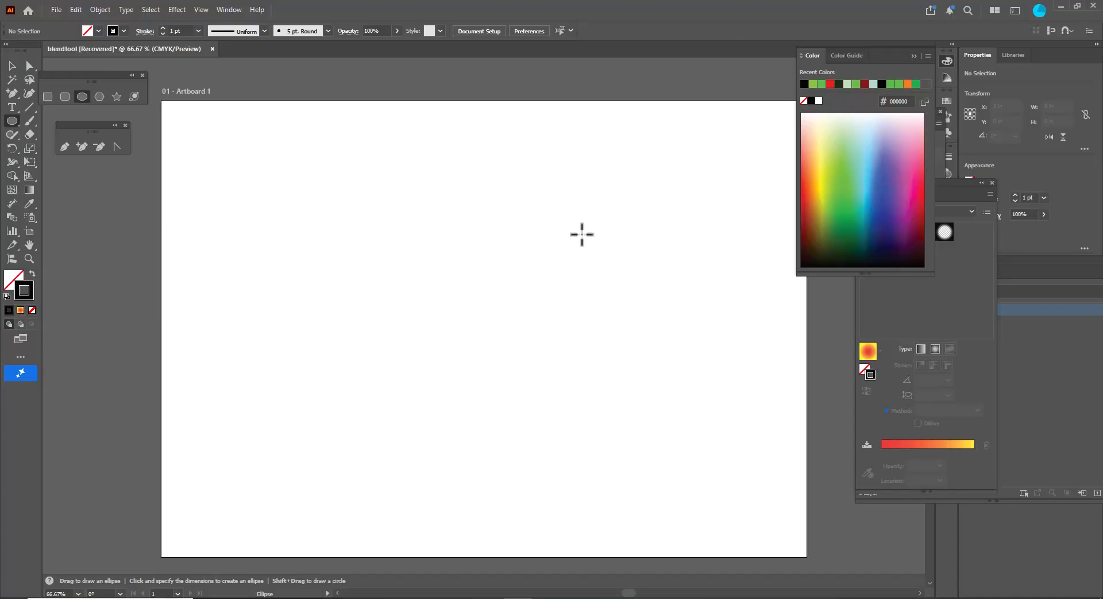
left_click_drag(332, 176, 627, 471)
- Draw a star about 1.33 in wide near the artboard's top left and fill it with blue #2e3895
left_click(12, 67)
left_click(309, 182)
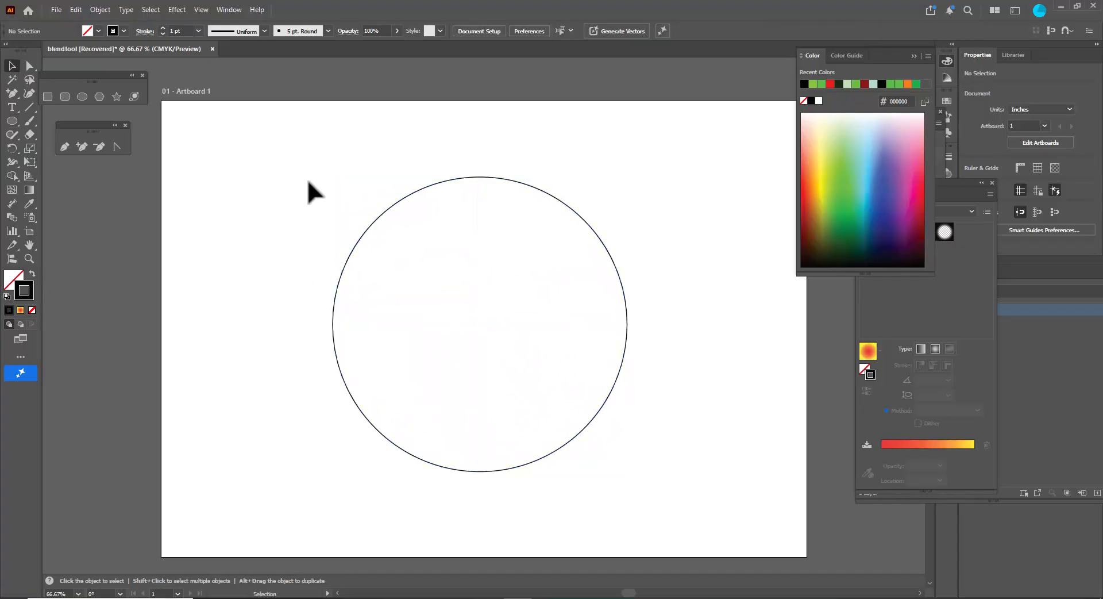
left_click(116, 97)
left_click_drag(258, 135, 285, 156)
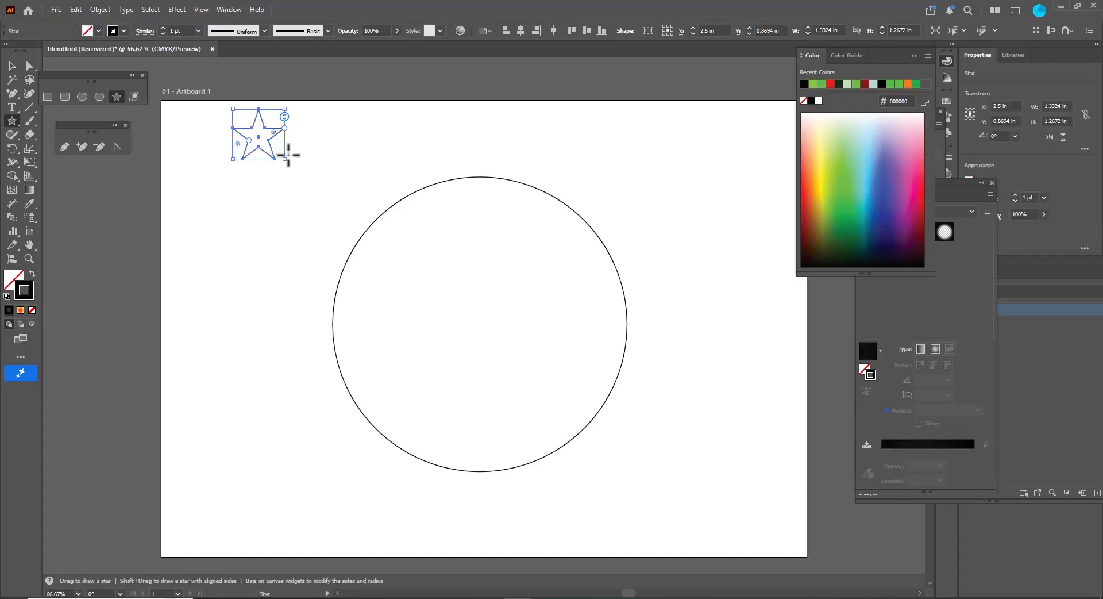
left_click(890, 219)
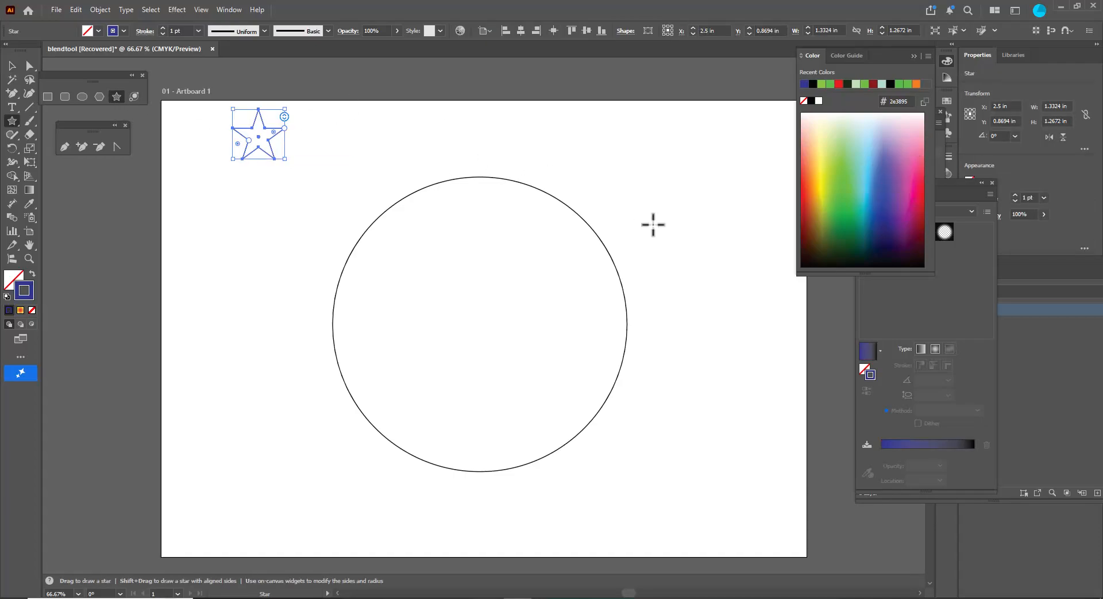
key("shift+x")
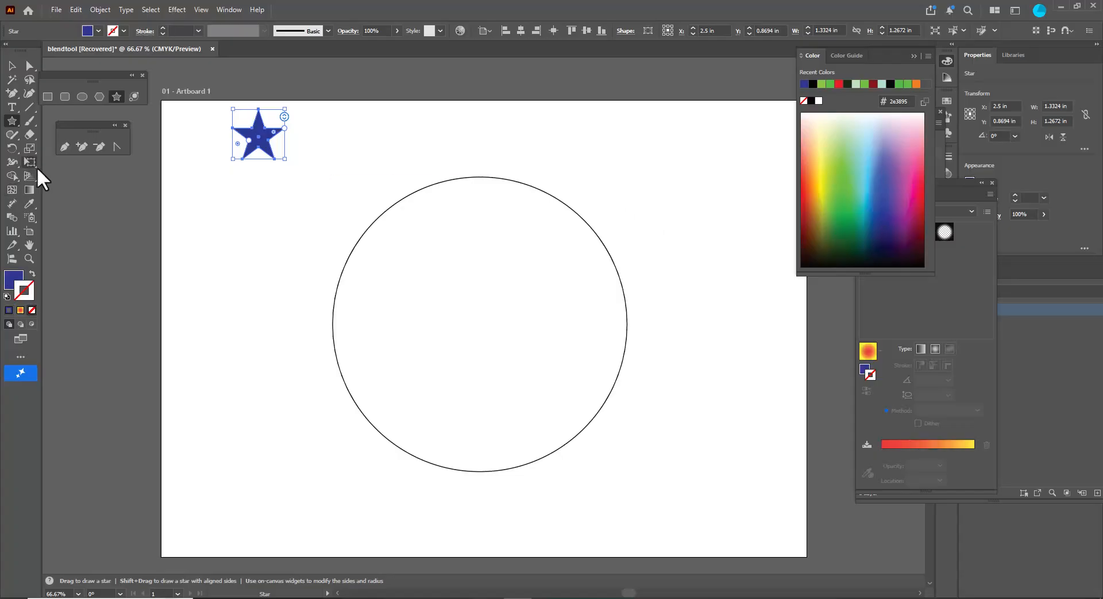
- Move the blue star onto the top point of the circle, centered on the circle's outline
left_click(12, 65)
left_click_drag(261, 141, 488, 181)
left_click_drag(506, 145, 501, 153)
left_click_drag(480, 172, 488, 187)
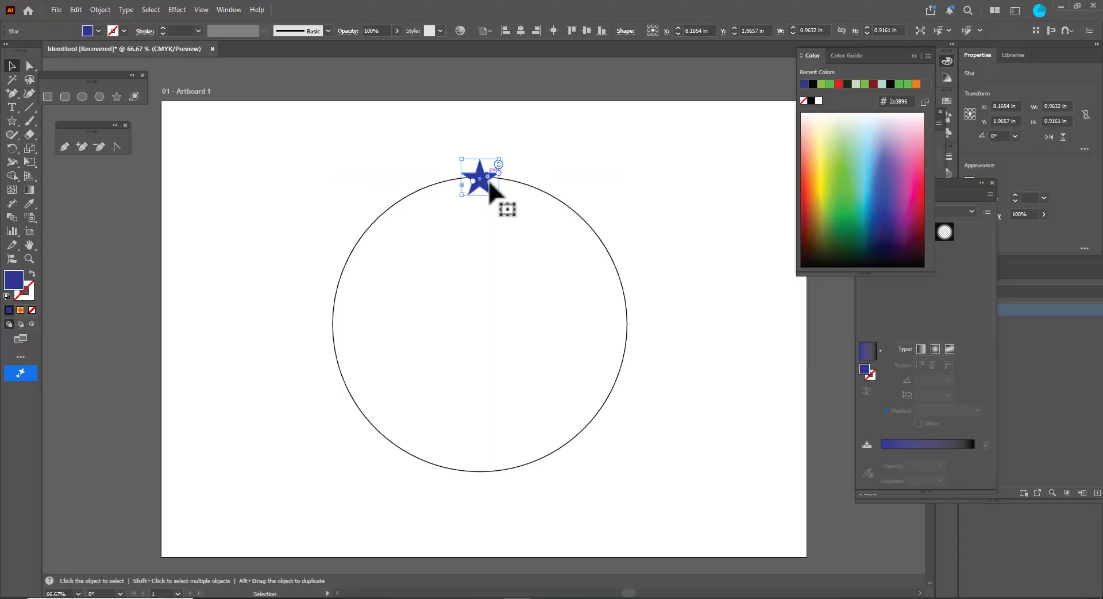
scroll(488, 189, "up", 3)
left_click_drag(479, 217, 479, 215)
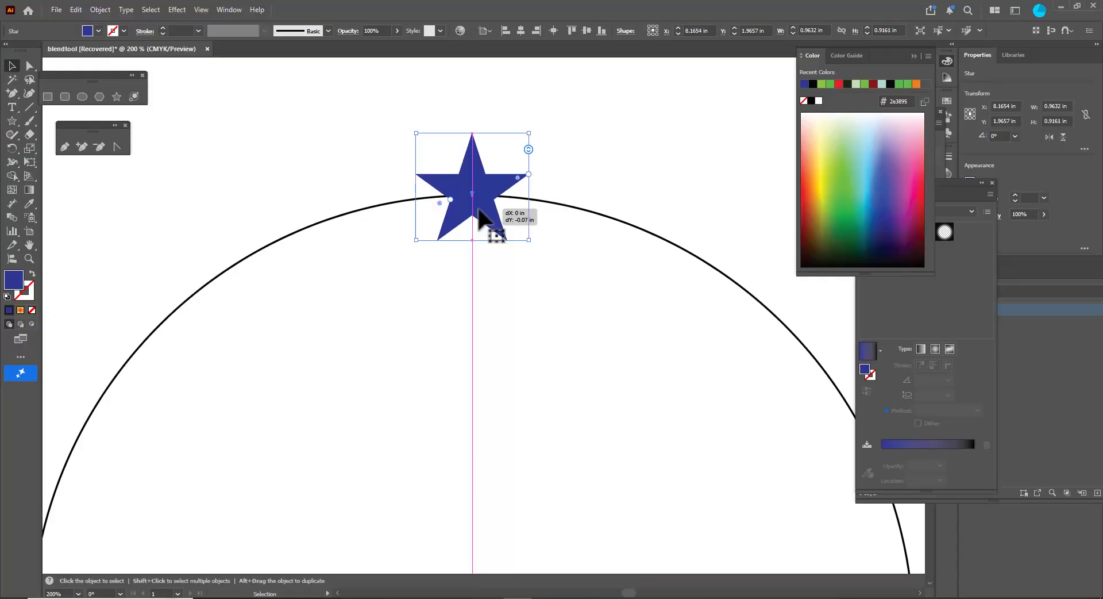
scroll(554, 172, "down", 3)
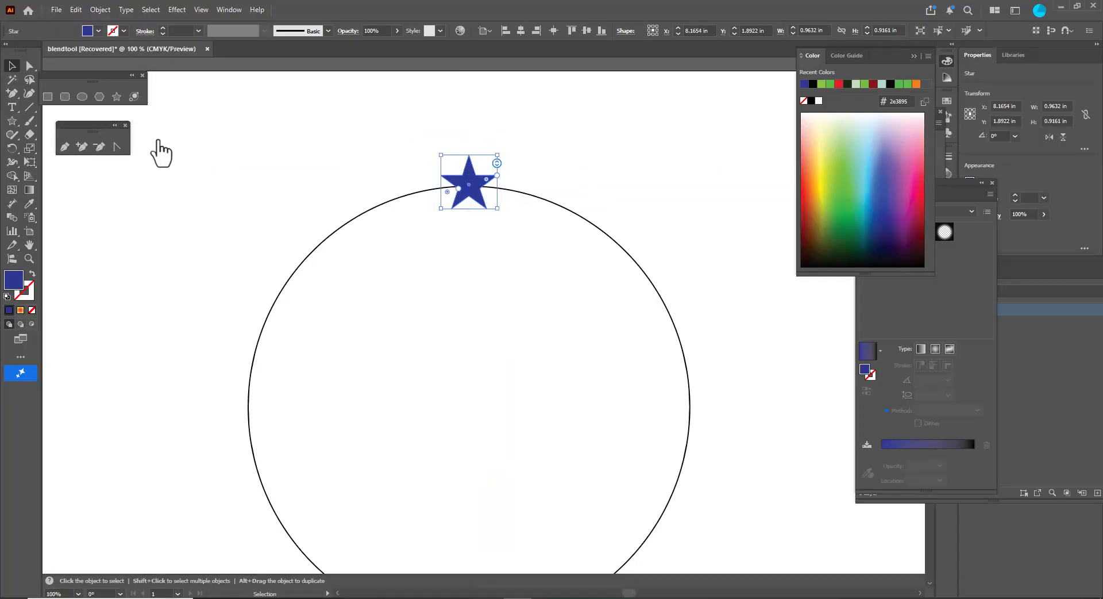
- Duplicate the star straight down 7.5 in onto the circle's bottom point
left_click(90, 174)
left_click(495, 179)
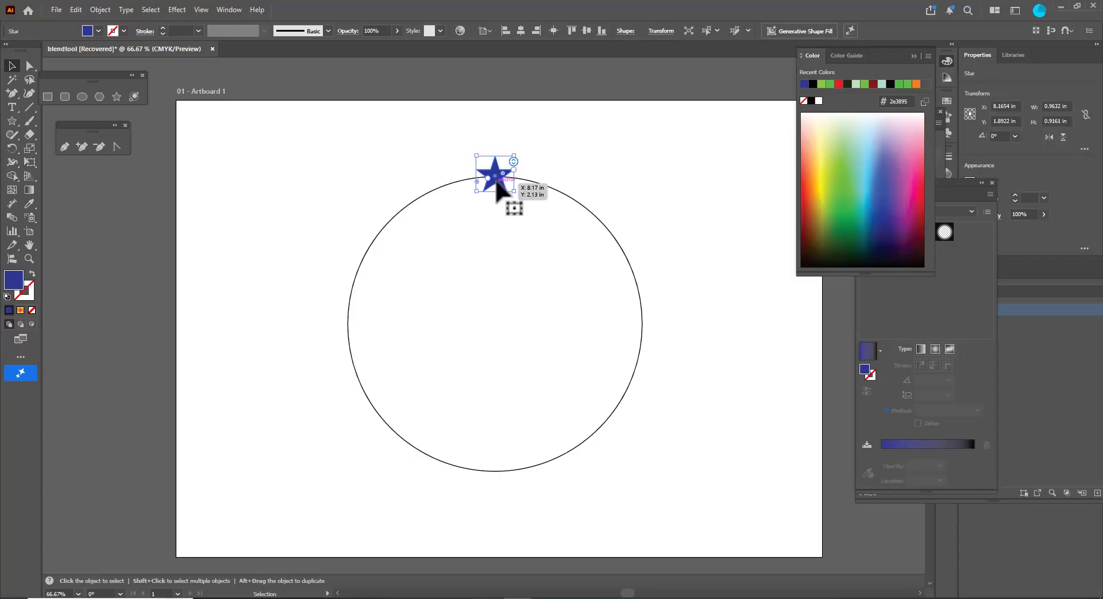
left_click_drag(498, 191, 499, 484)
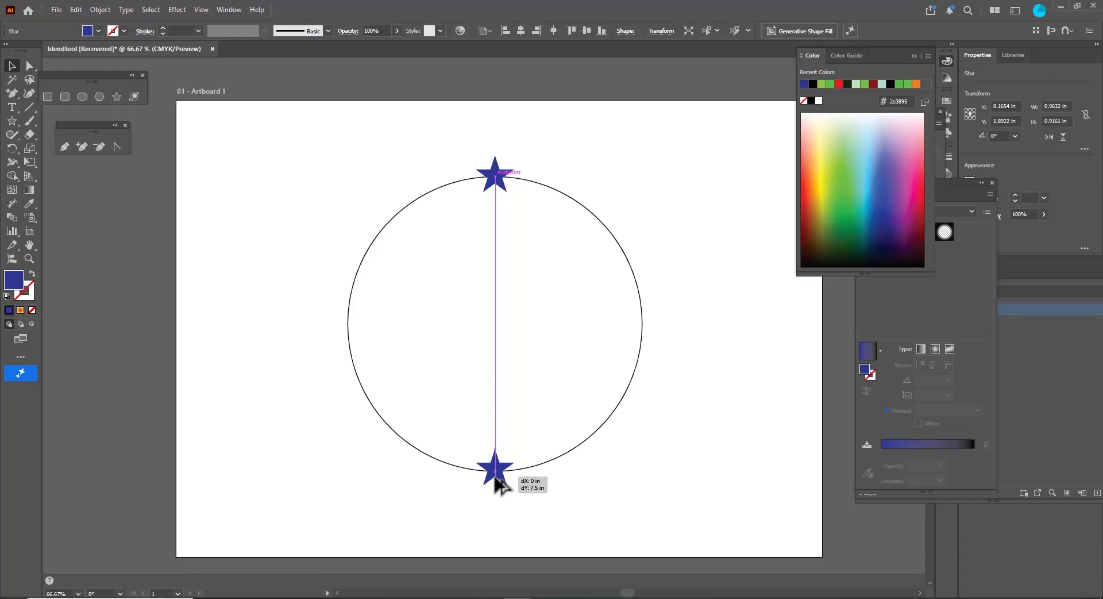
left_click_drag(499, 484, 500, 484)
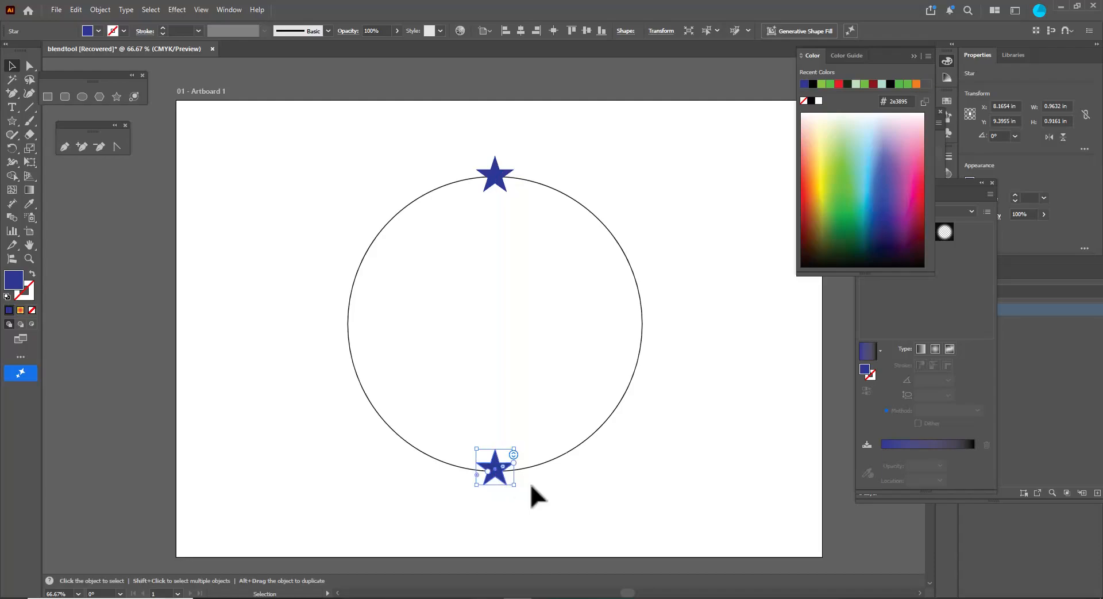
- Select both stars and set Blend Options spacing to Specified Steps
left_click(492, 174, "shift")
left_click(101, 10)
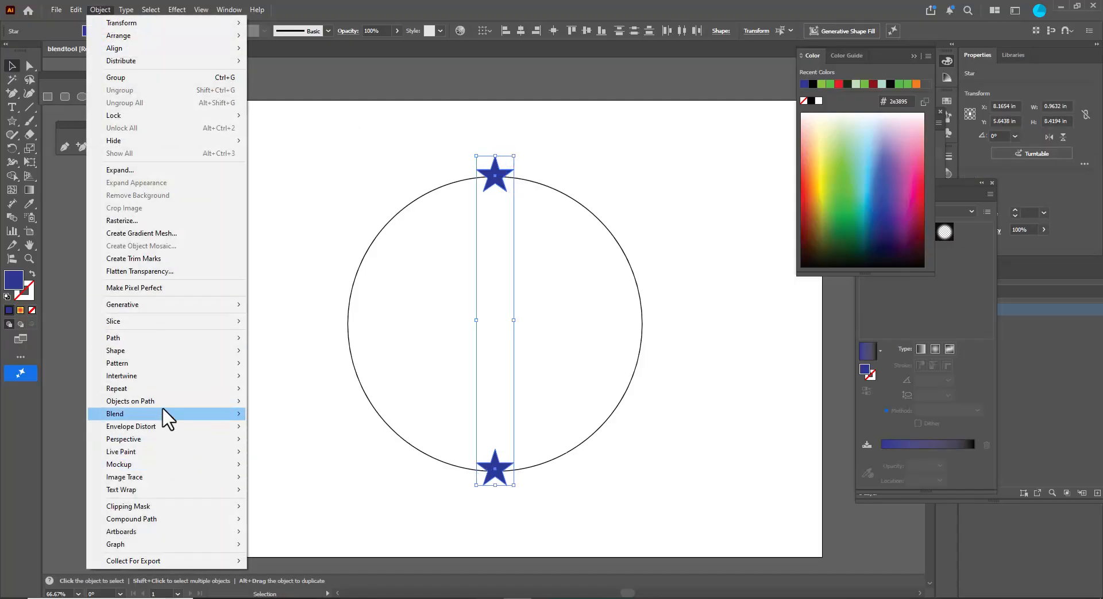
mouse_move(162, 416)
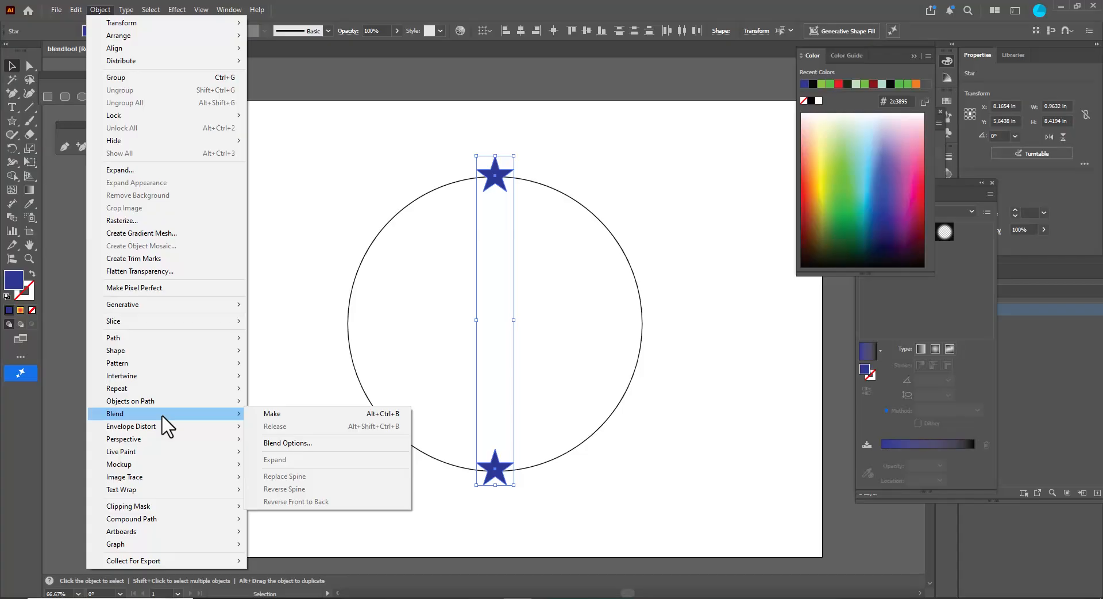
left_click(361, 444)
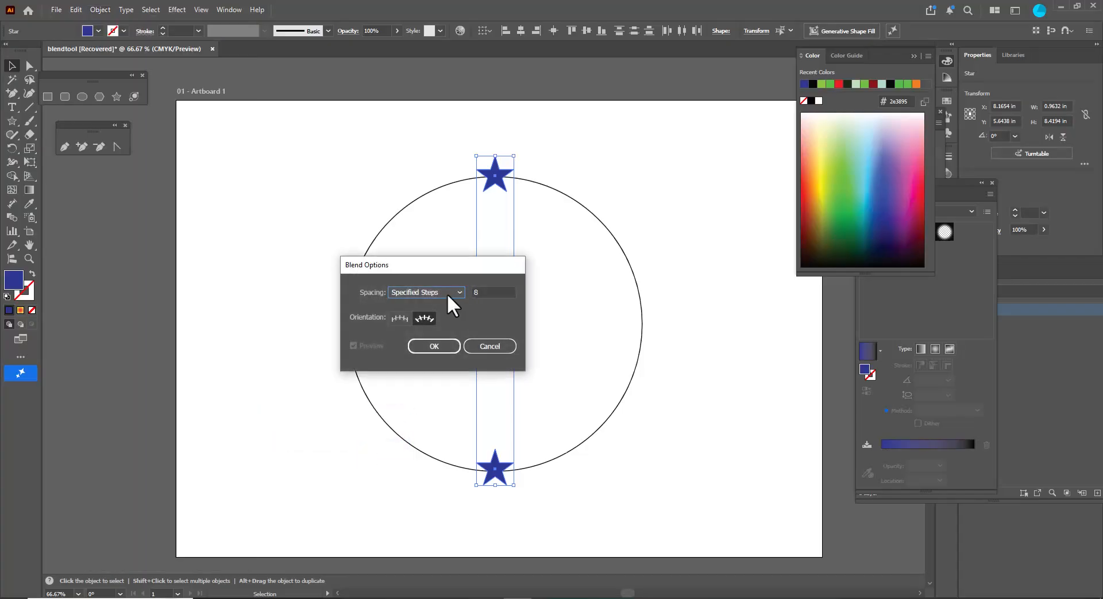
left_click_drag(428, 263, 281, 223)
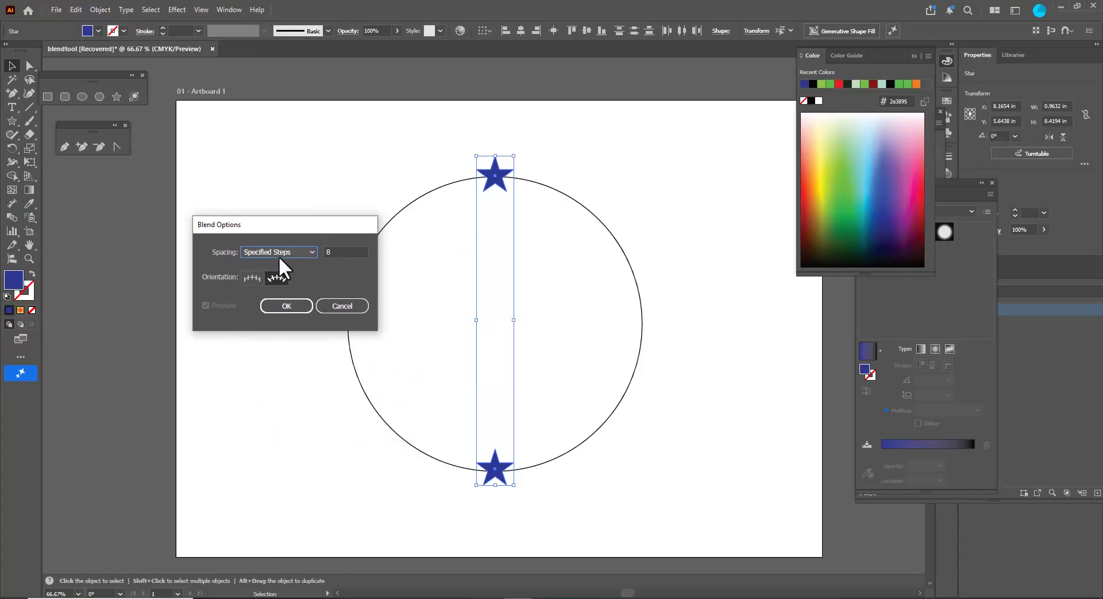
key("Tab")
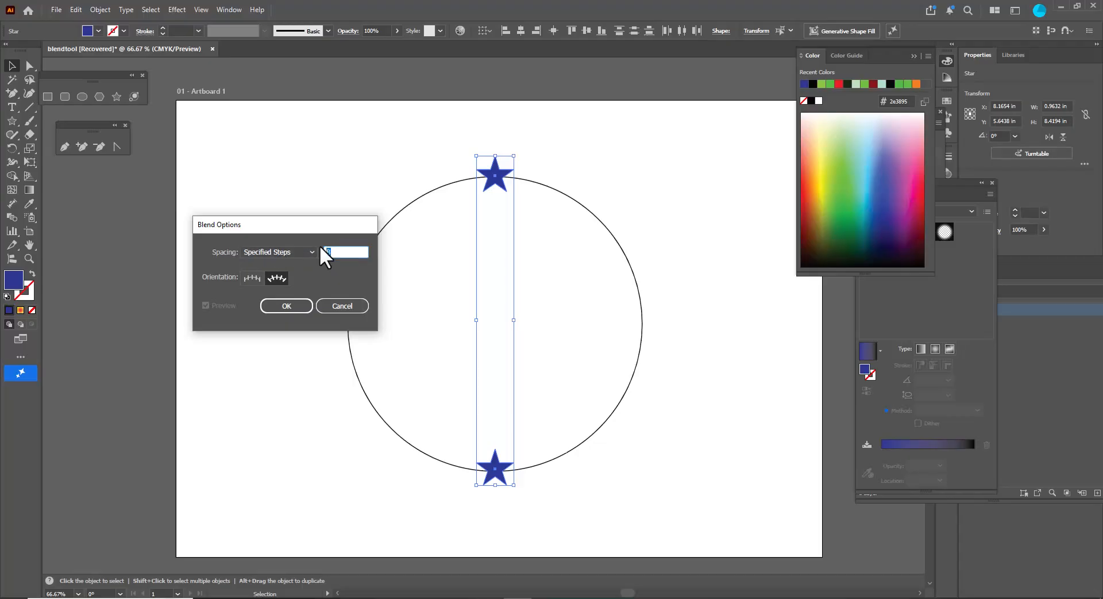
left_click(285, 305)
- Make a blend between the two stars
left_click(100, 9)
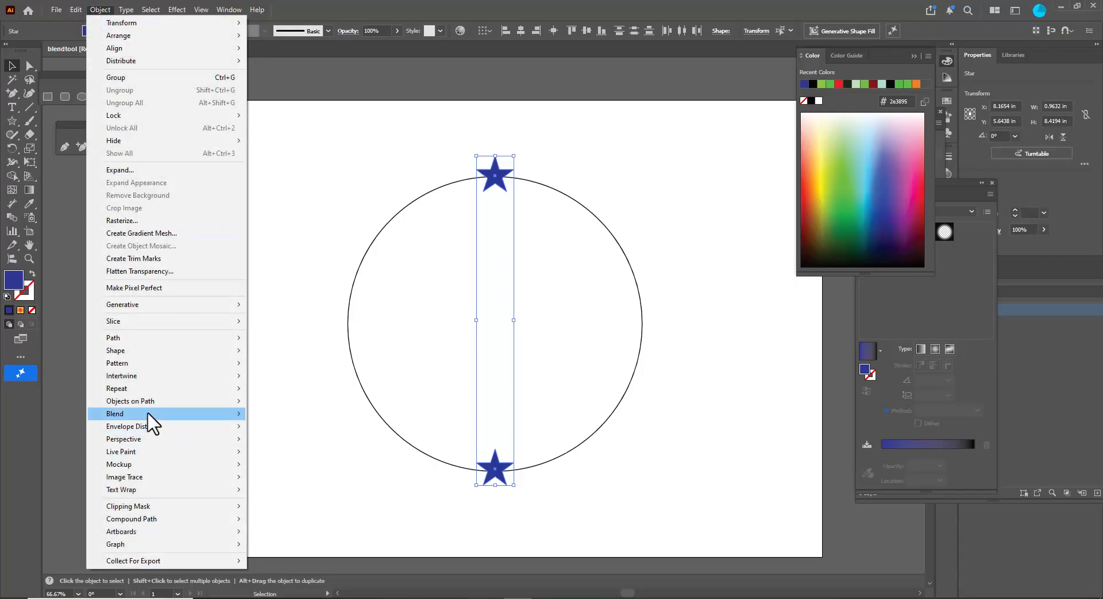
mouse_move(224, 418)
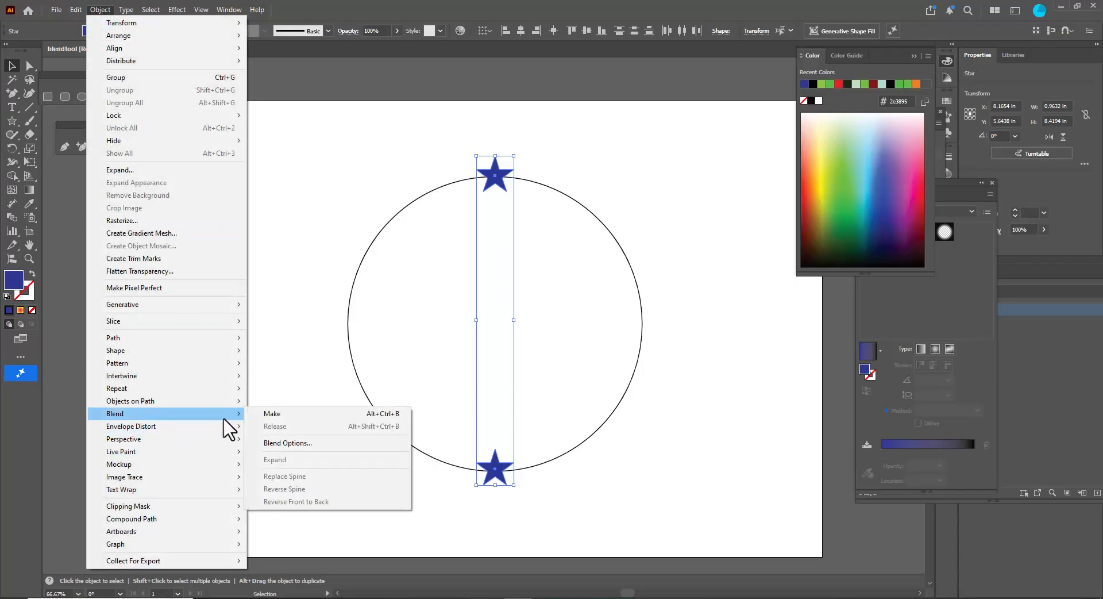
left_click(303, 416)
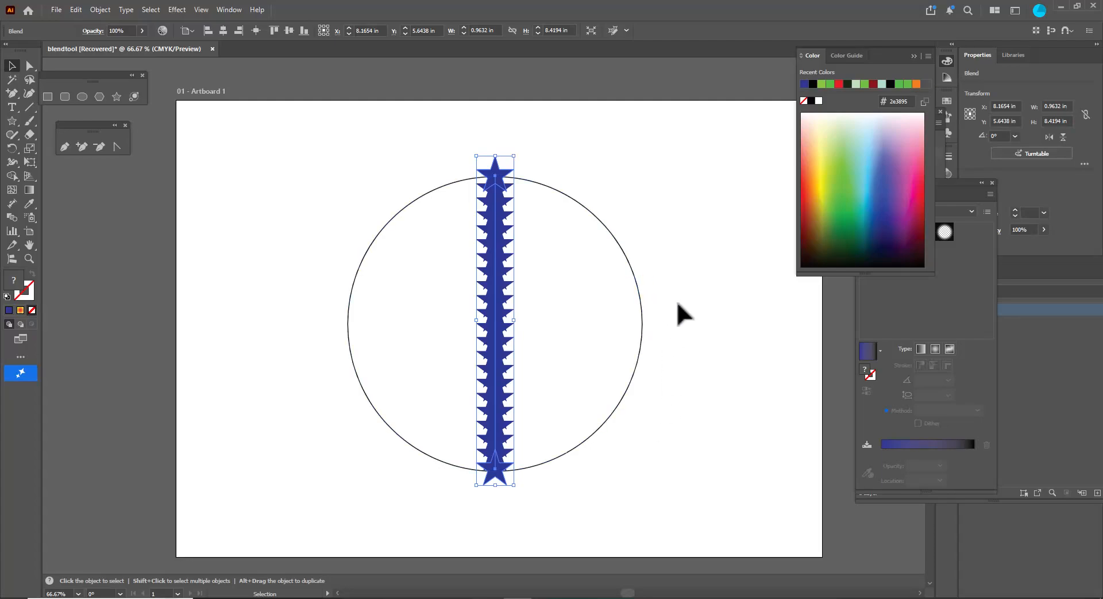
- Select the blend together with the circle and replace the blend's spine with the circle
left_click(625, 252, "shift")
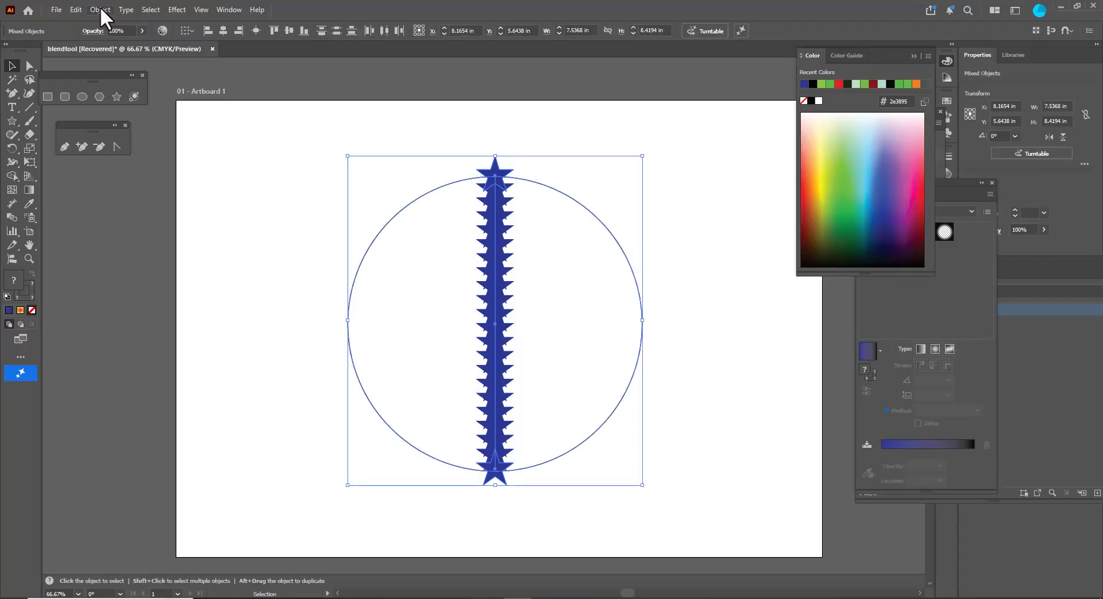
left_click(101, 10)
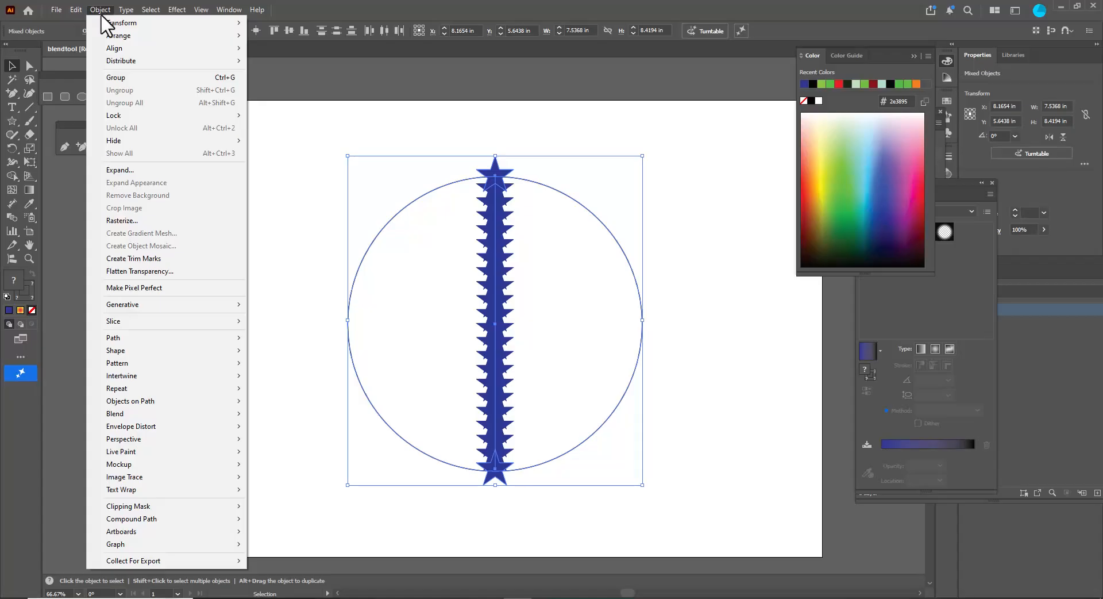
mouse_move(131, 417)
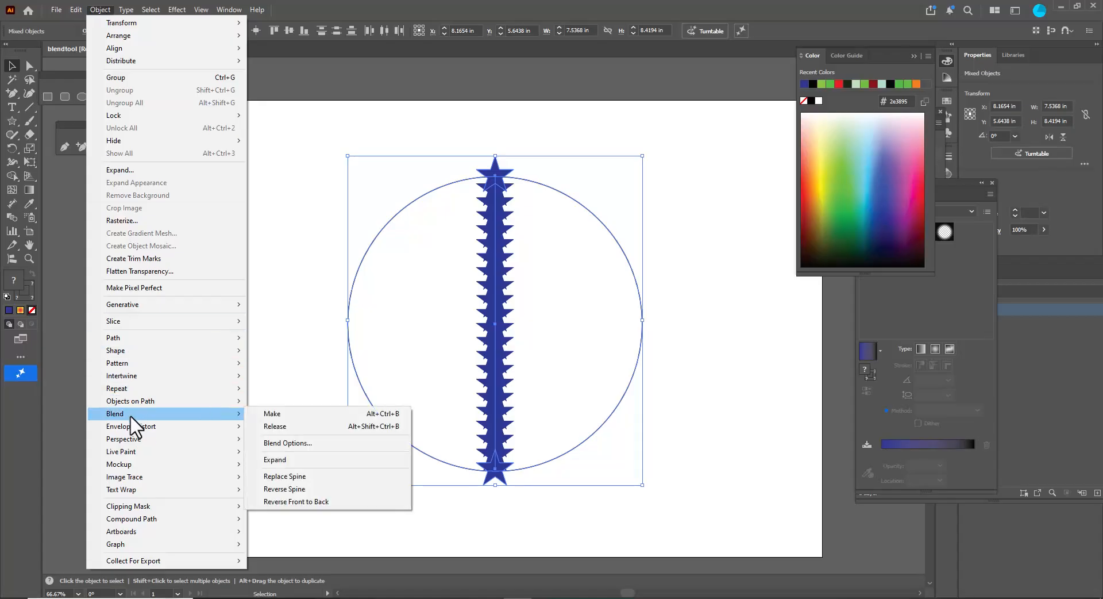
left_click(325, 482)
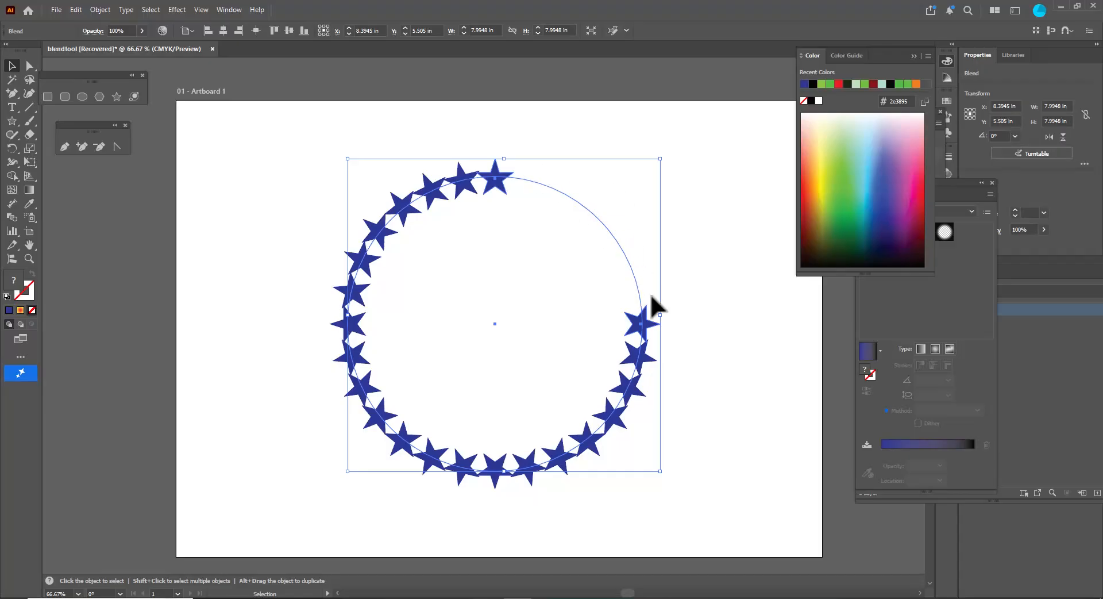
- Add an anchor point on the circle spine near its gap so the stars spread evenly around the circle
left_click(82, 146)
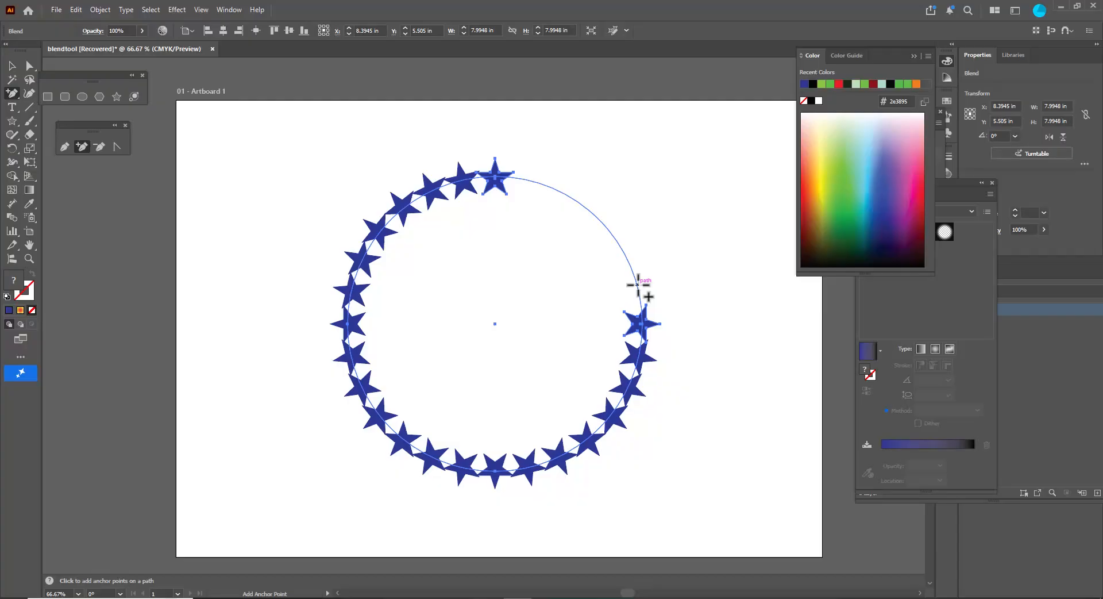
left_click(638, 284)
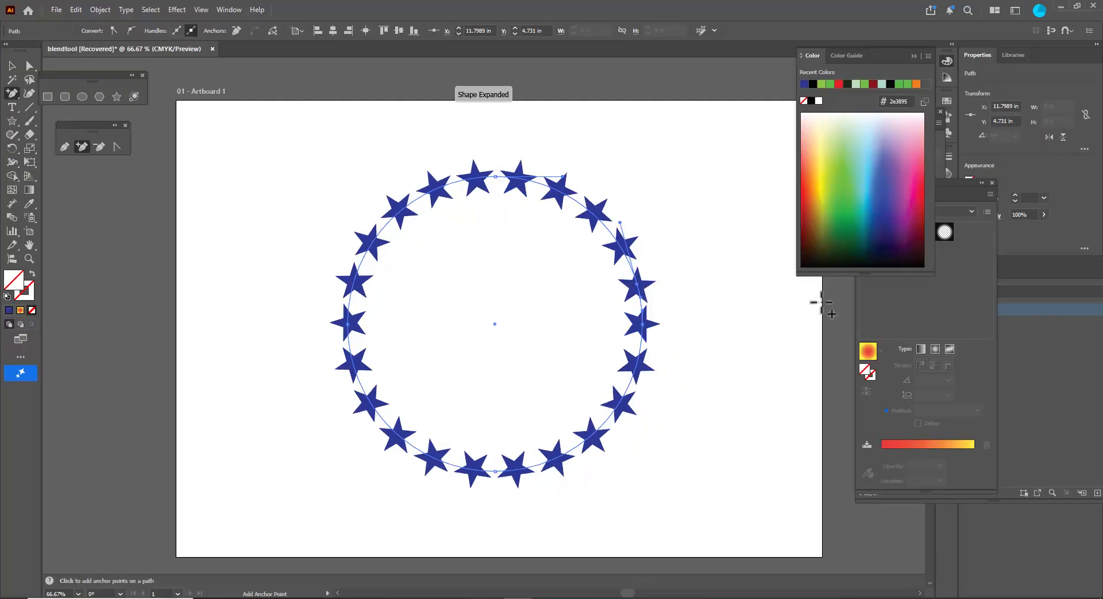
left_click(11, 65)
left_click(302, 191)
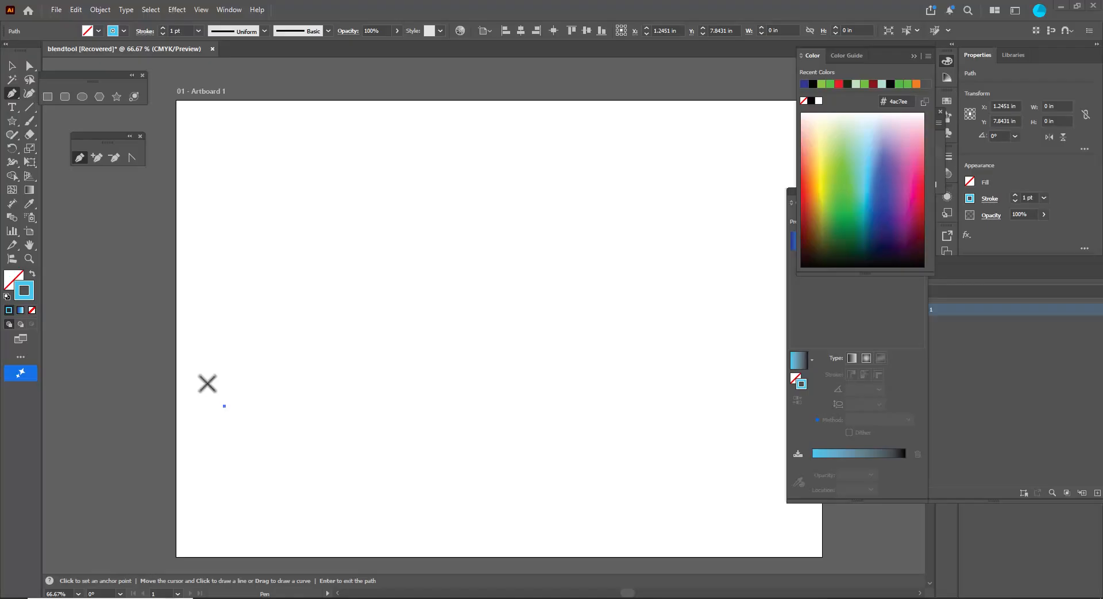
- Draw an open curved path with the Pen tool from the lower left, through a smooth middle point, to the right
left_click_drag(89, 136, 112, 134)
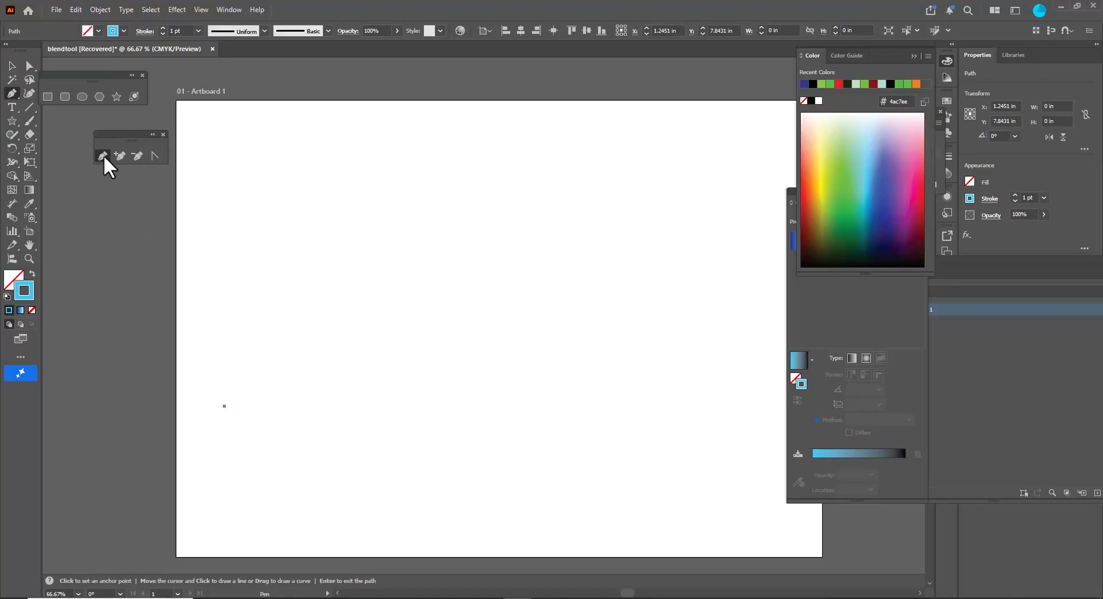
left_click(204, 393)
left_click_drag(401, 253, 529, 383)
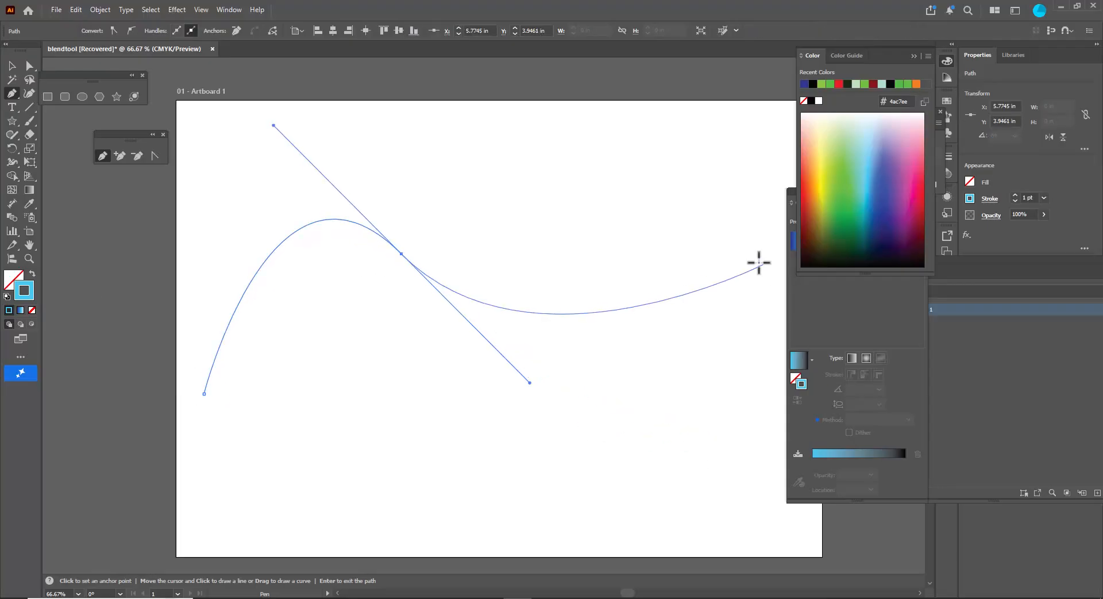
left_click(741, 260)
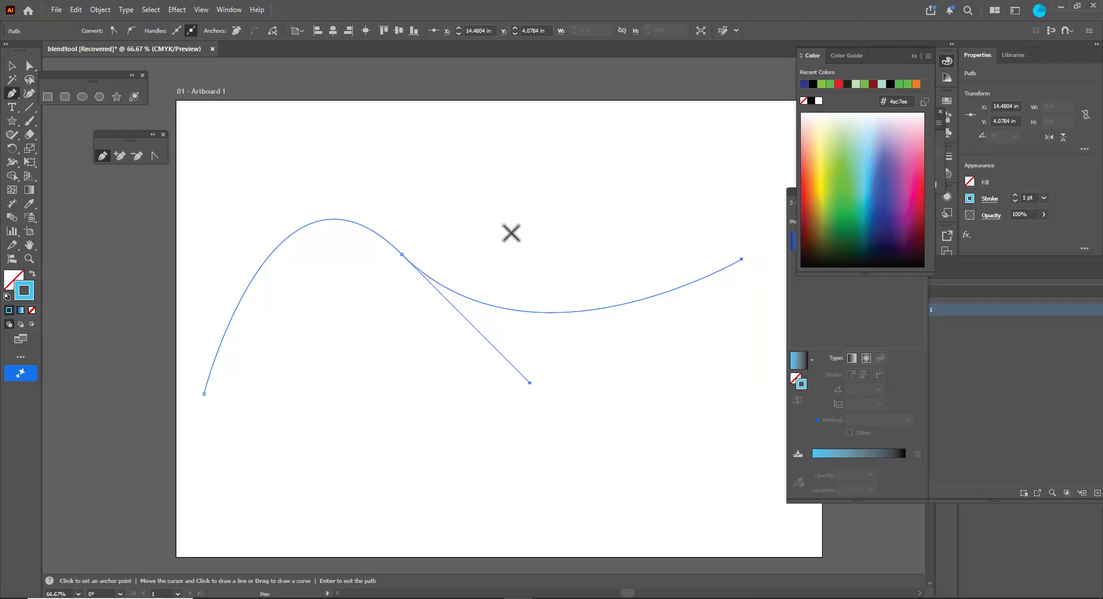
- Reshape the path into an S-shaped wave by moving its middle anchor and lengthening its handles
left_click(402, 256, "ctrl")
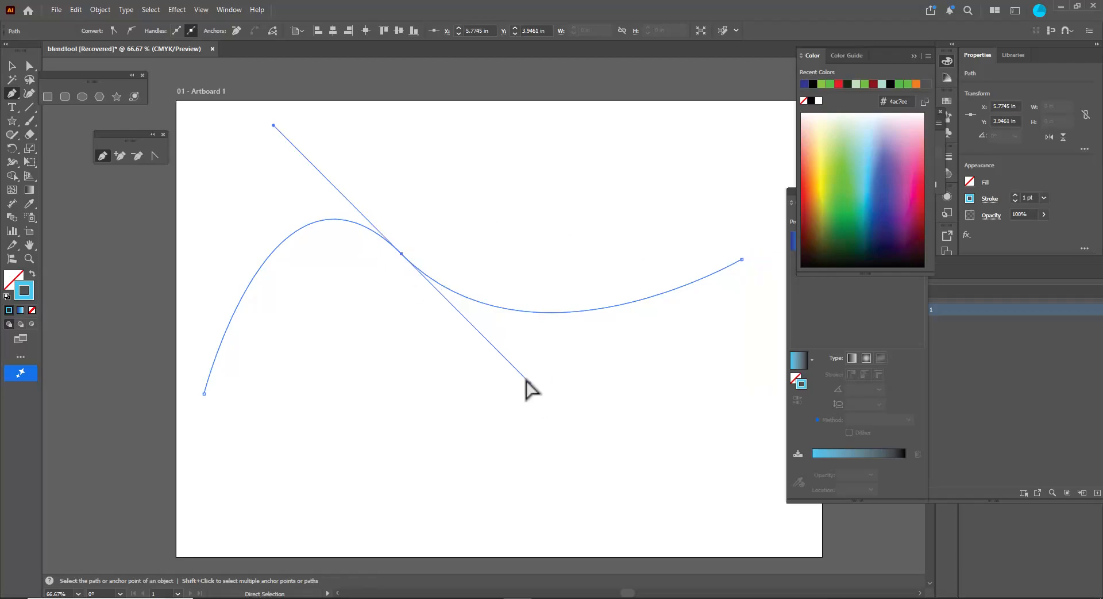
left_click_drag(529, 382, 709, 510)
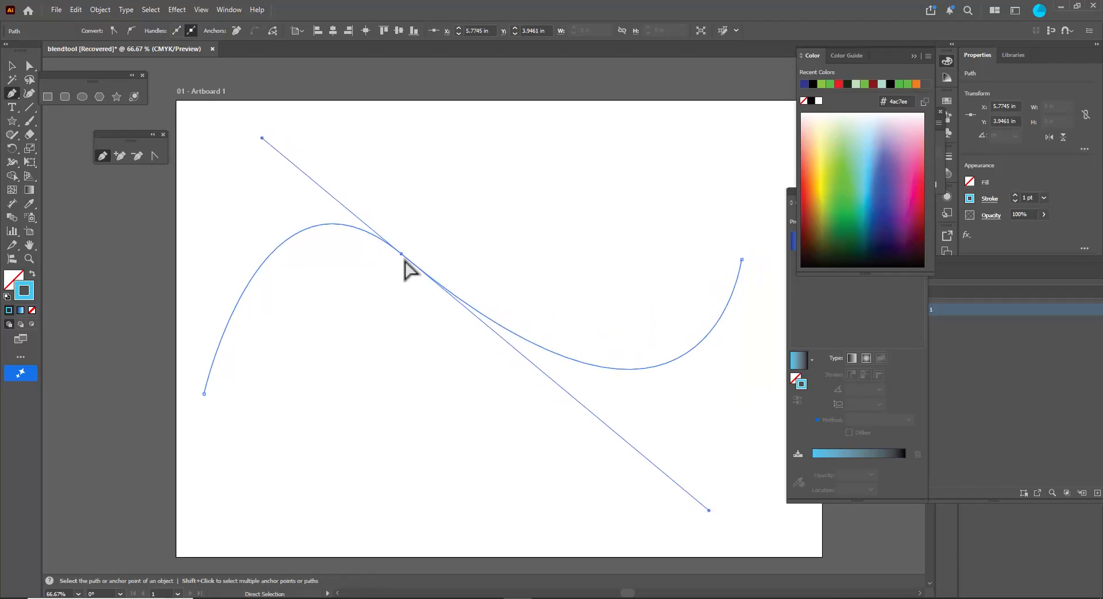
left_click_drag(402, 254, 457, 291)
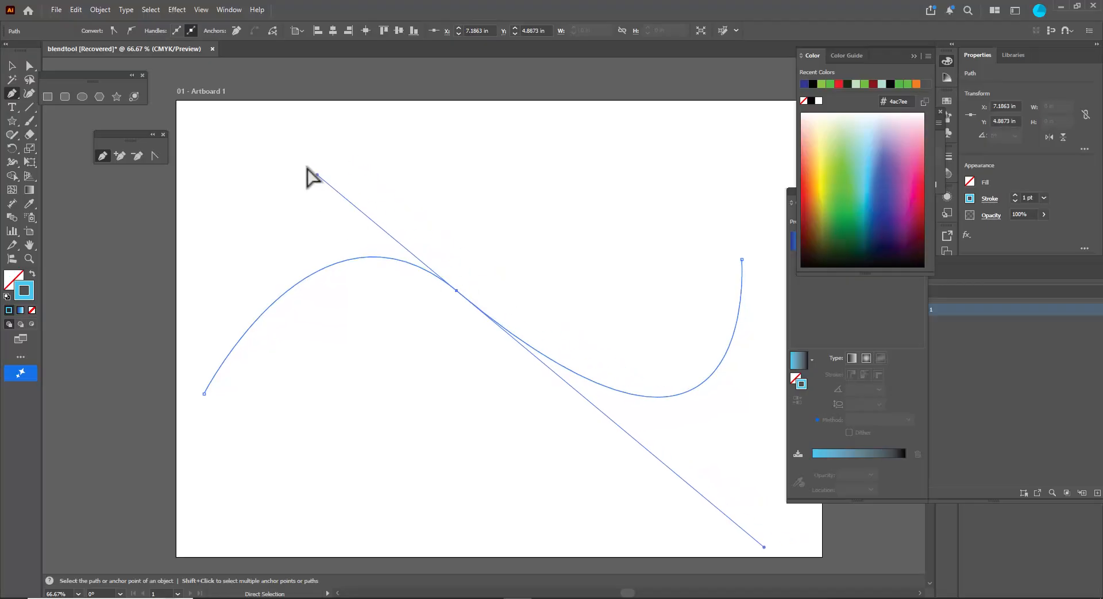
left_click_drag(317, 175, 247, 84)
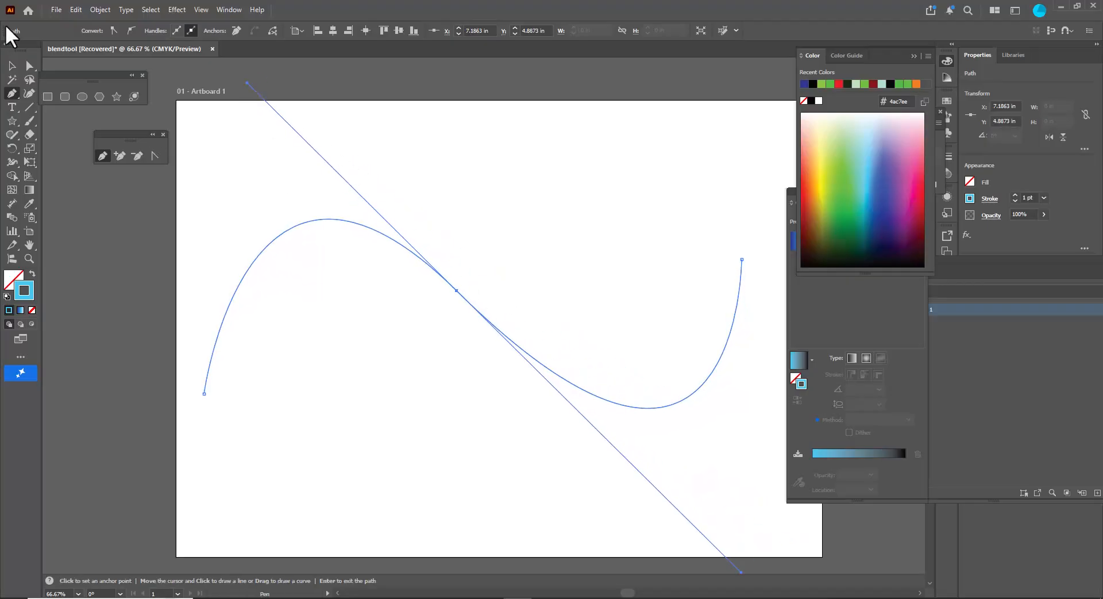
- Select the wave path and apply a gradient to its stroke
left_click(11, 67)
left_click(430, 164)
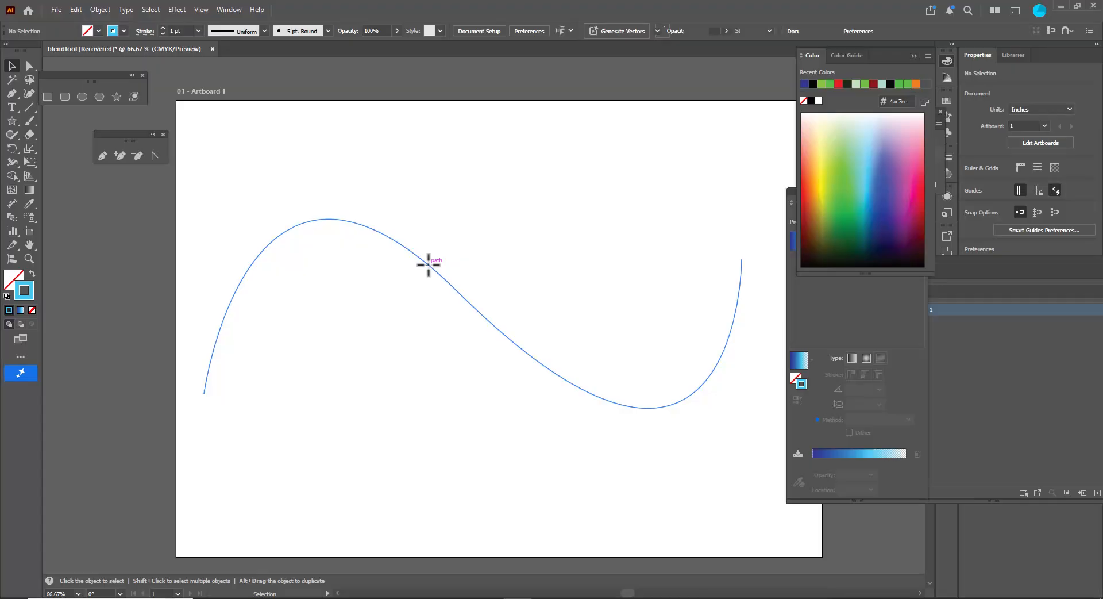
left_click(429, 263)
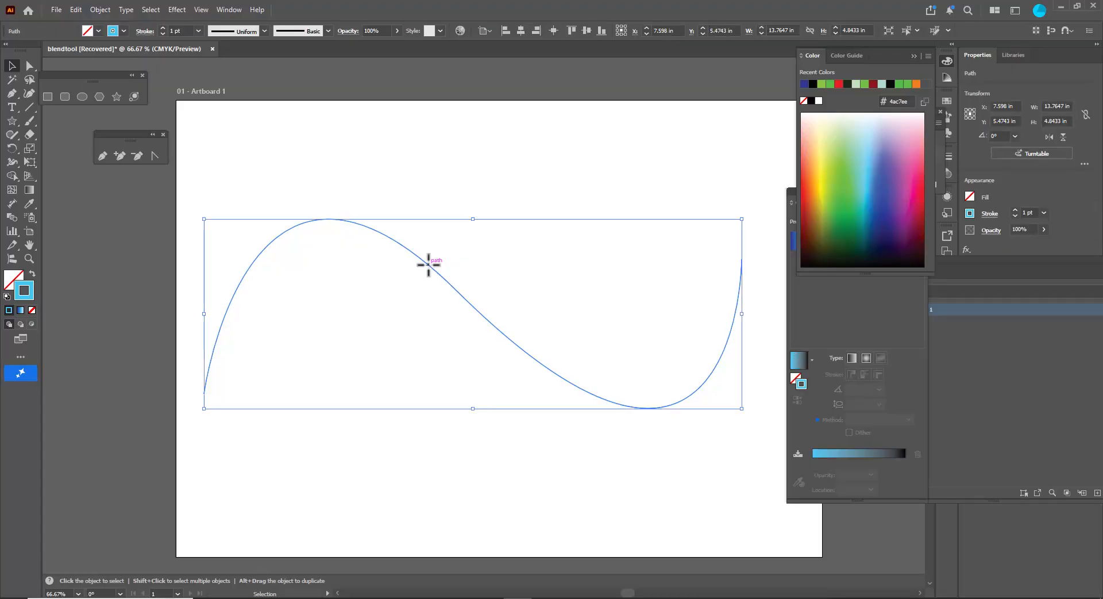
left_click(20, 310)
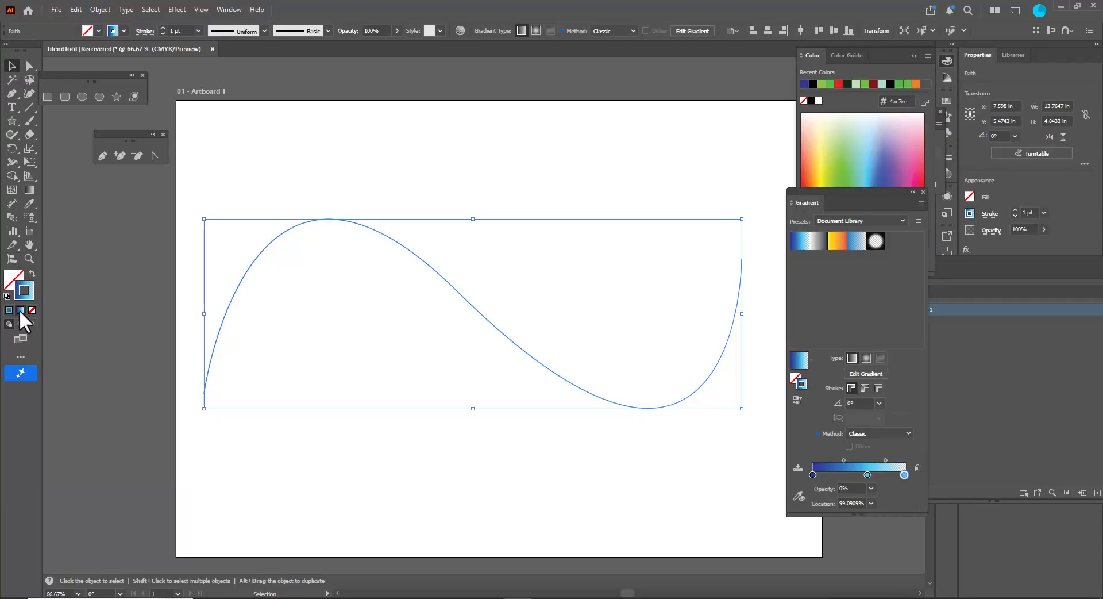
left_click(422, 208)
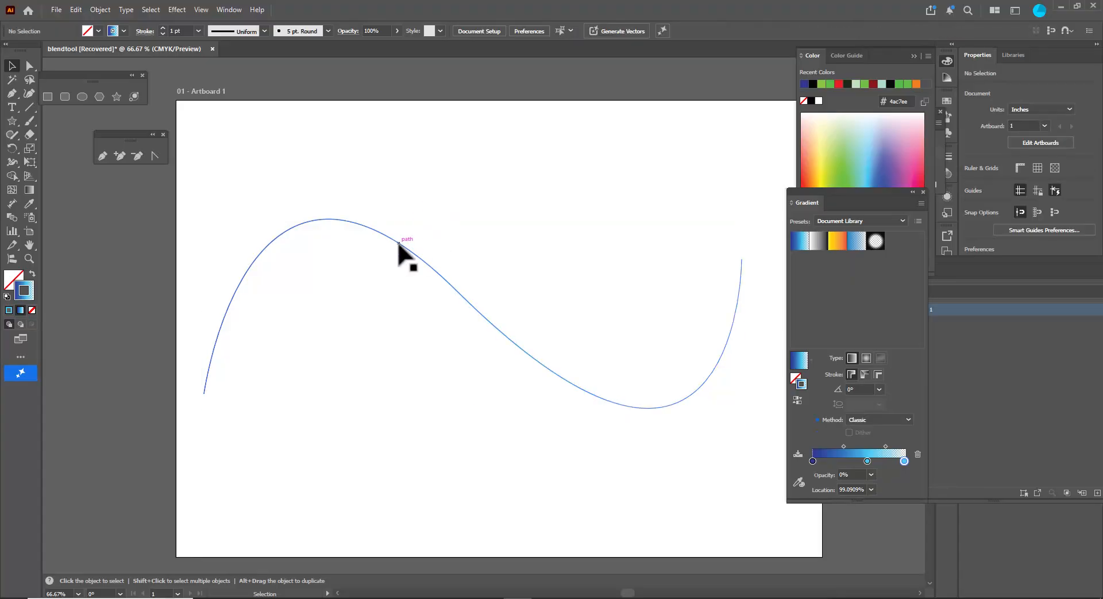
left_click(405, 249)
- Reposition the wave's gradient midpoint and middle stop, and set the end stop's opacity to 0%
left_click(868, 474)
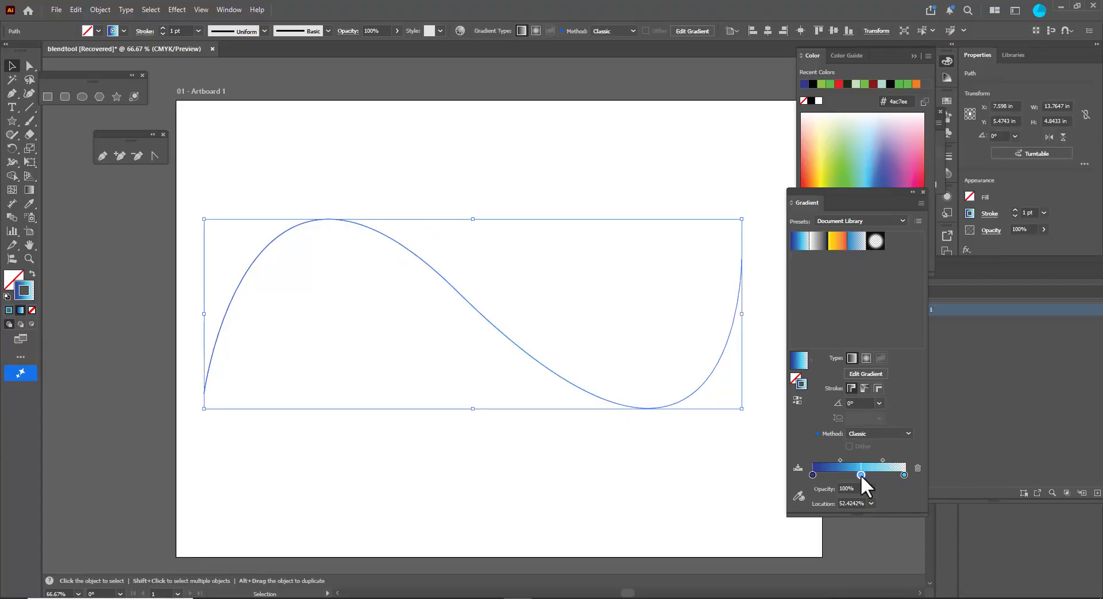
left_click_drag(845, 458, 820, 474)
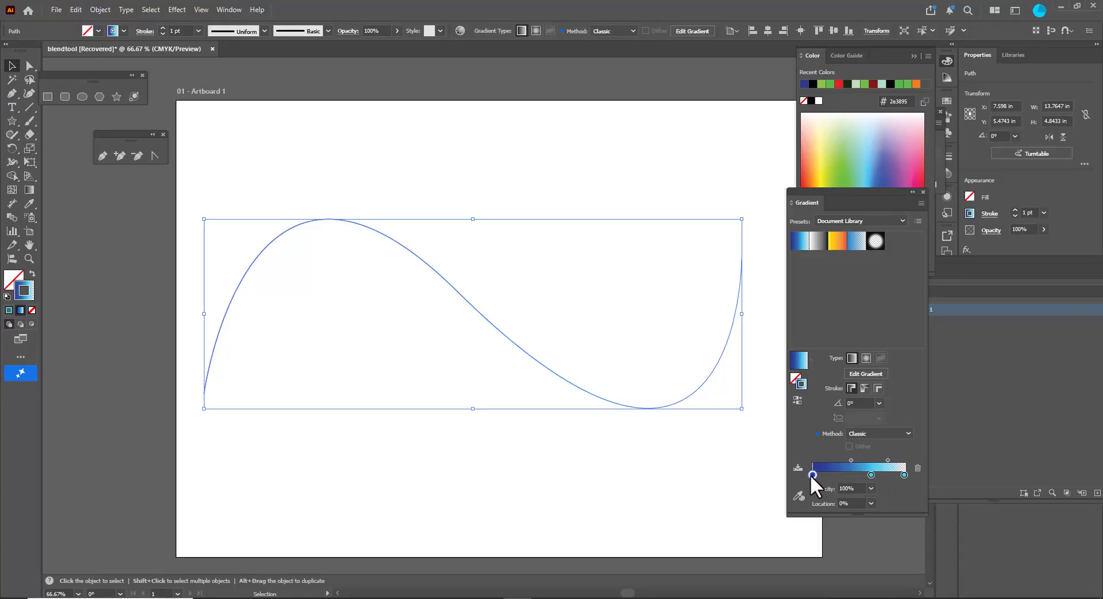
left_click_drag(871, 474, 863, 474)
left_click(904, 474)
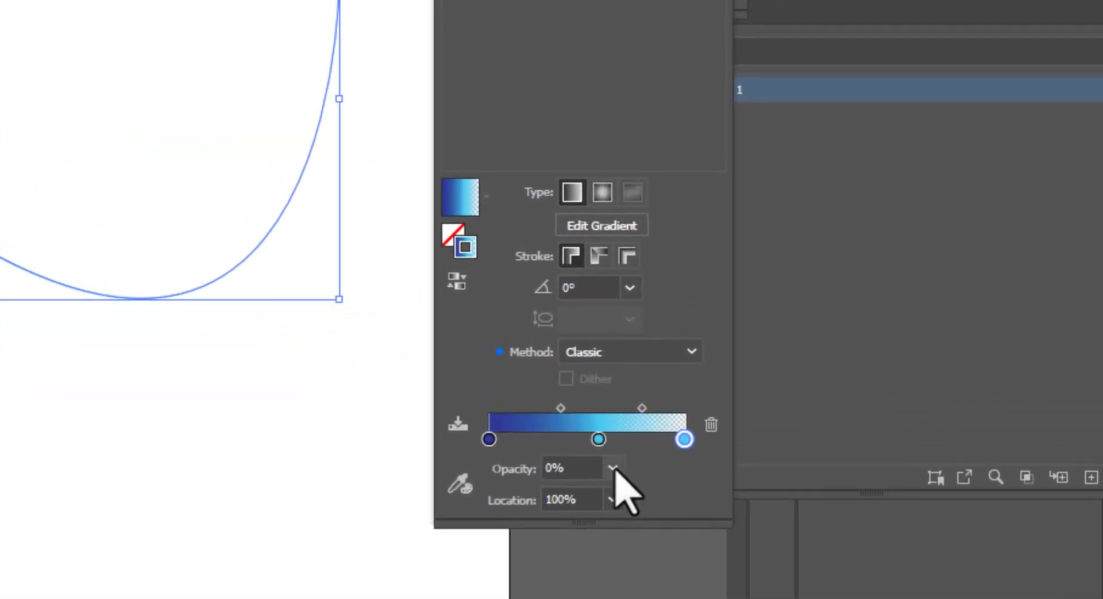
left_click(611, 468)
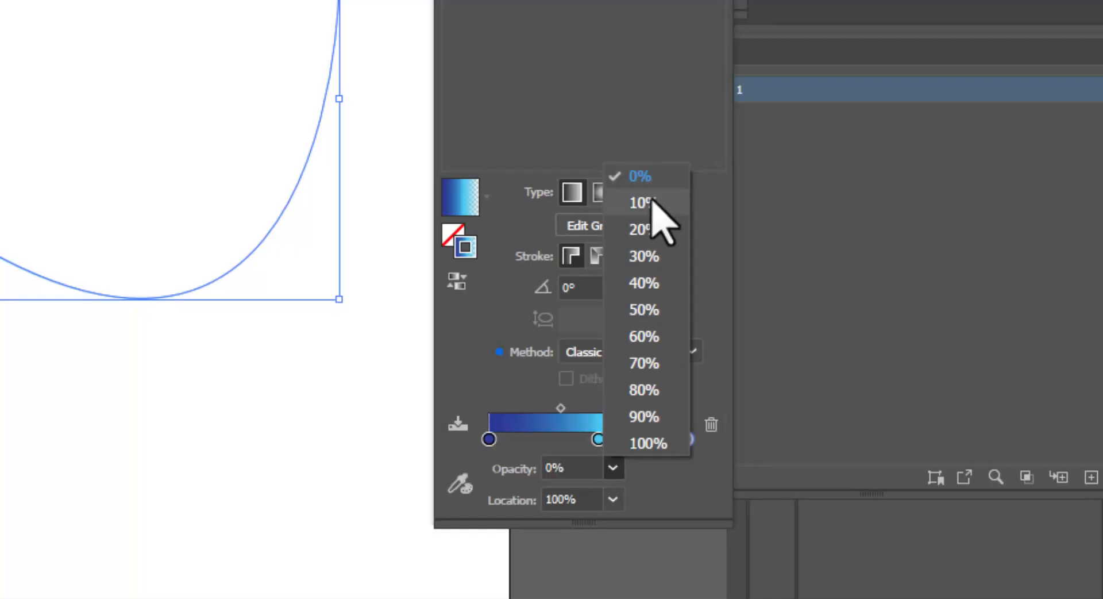
left_click(645, 171)
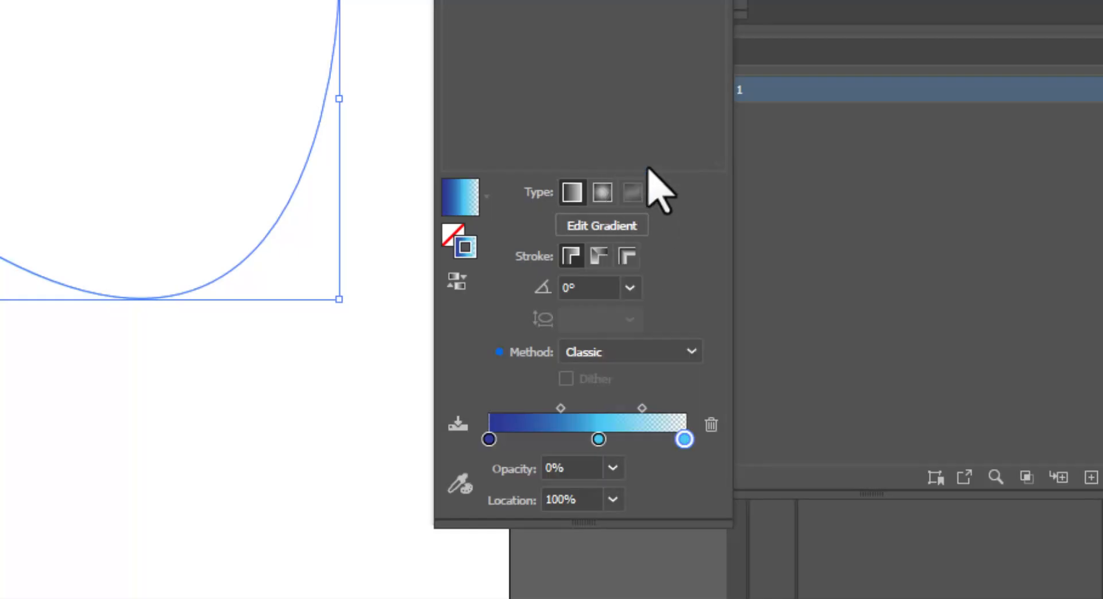
left_click(109, 389)
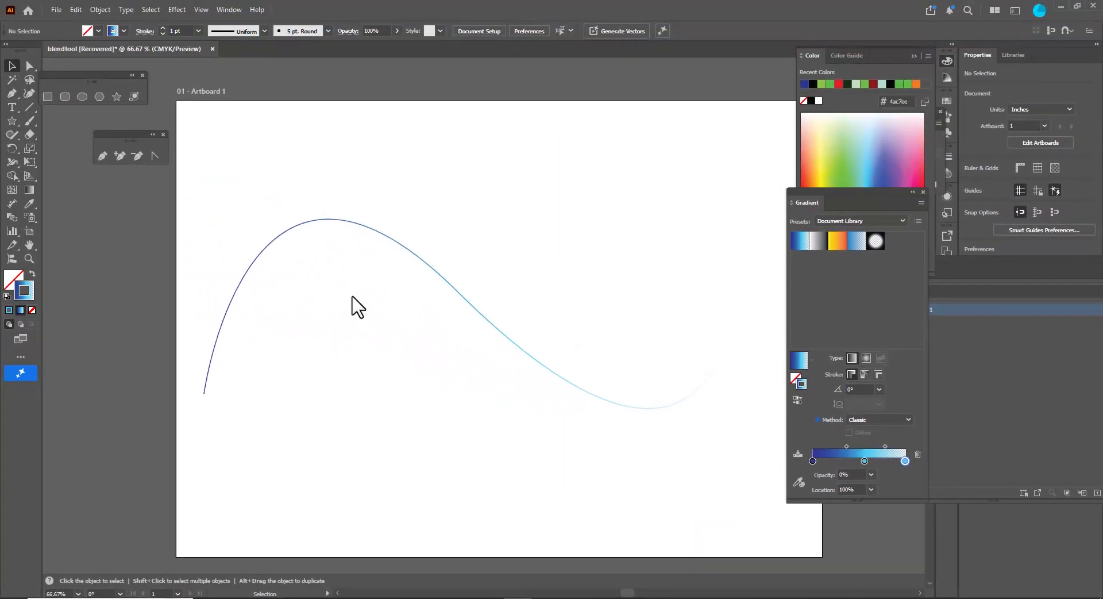
- Reflect a copy of the wave path across the vertical axis
left_click(349, 222)
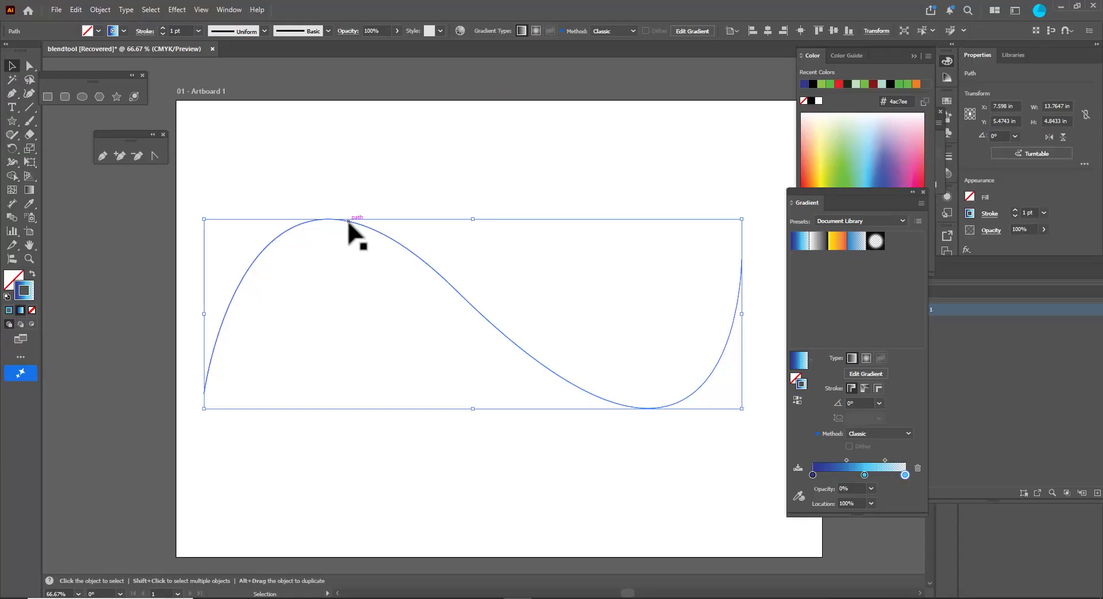
right_click(353, 219)
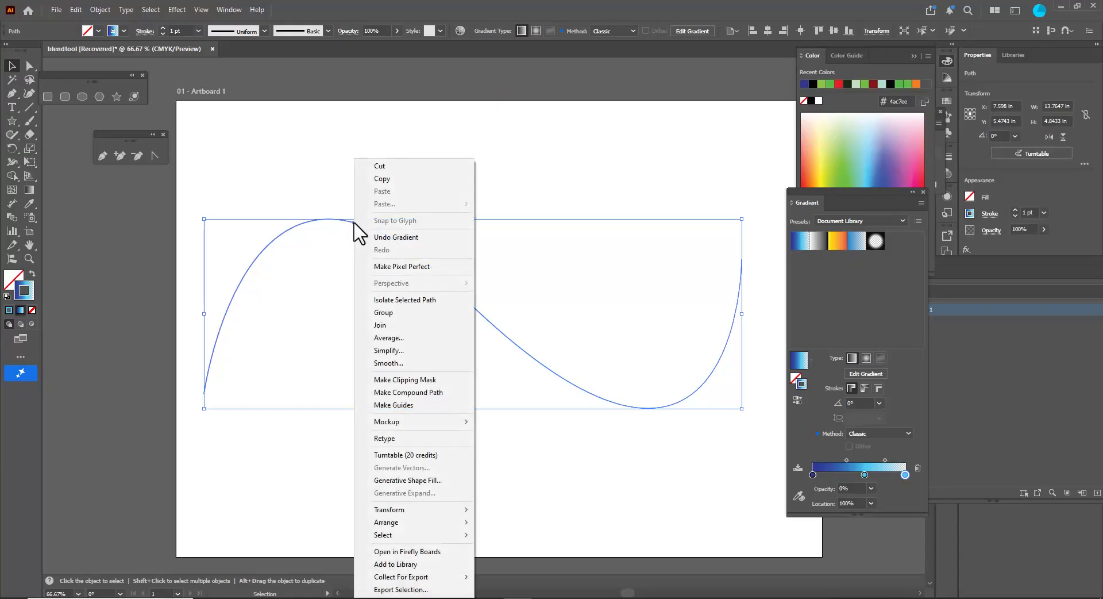
mouse_move(425, 511)
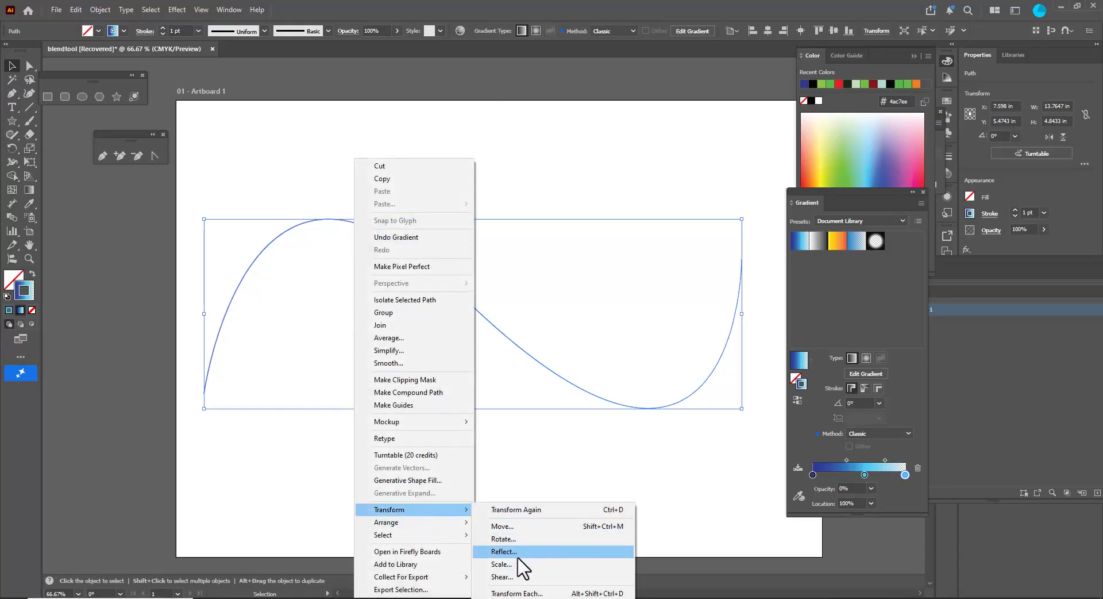
left_click(504, 551)
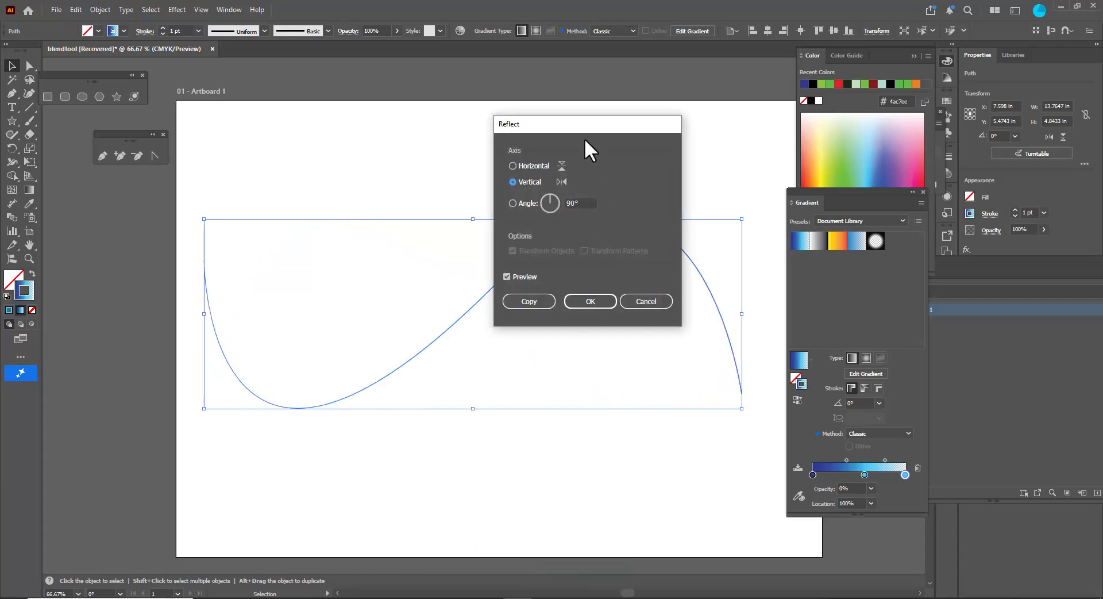
left_click_drag(571, 122, 558, 98)
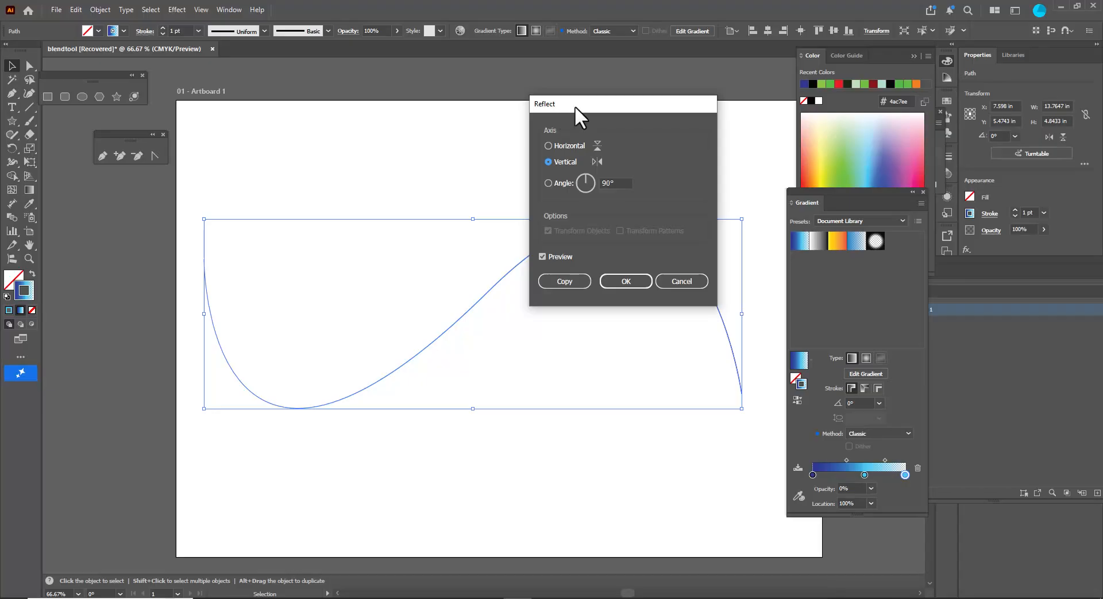
left_click_drag(575, 104, 554, 122)
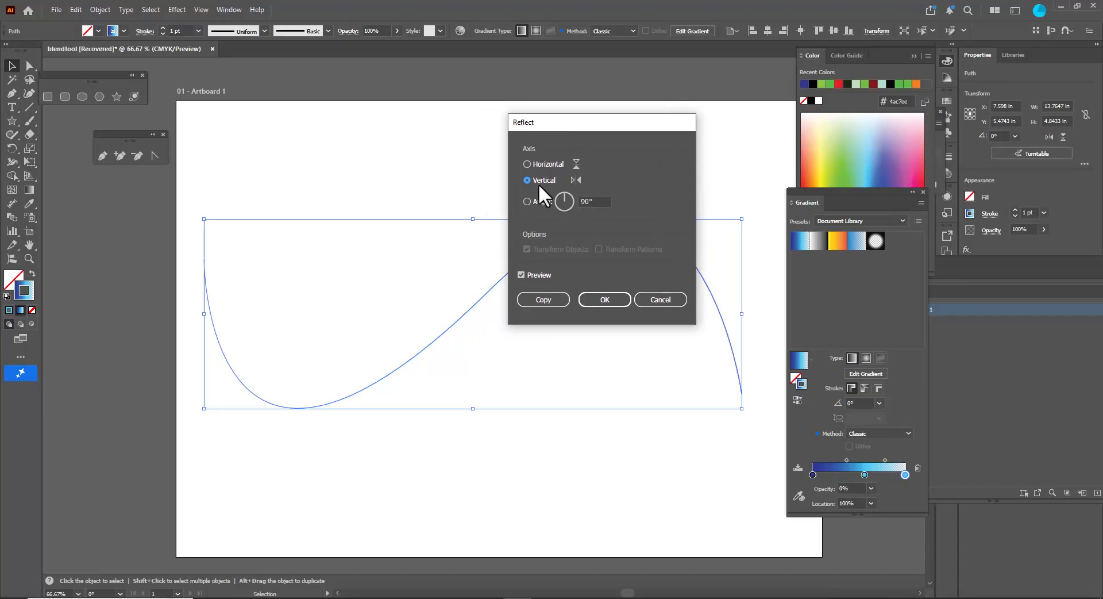
left_click(550, 303)
left_click(430, 143)
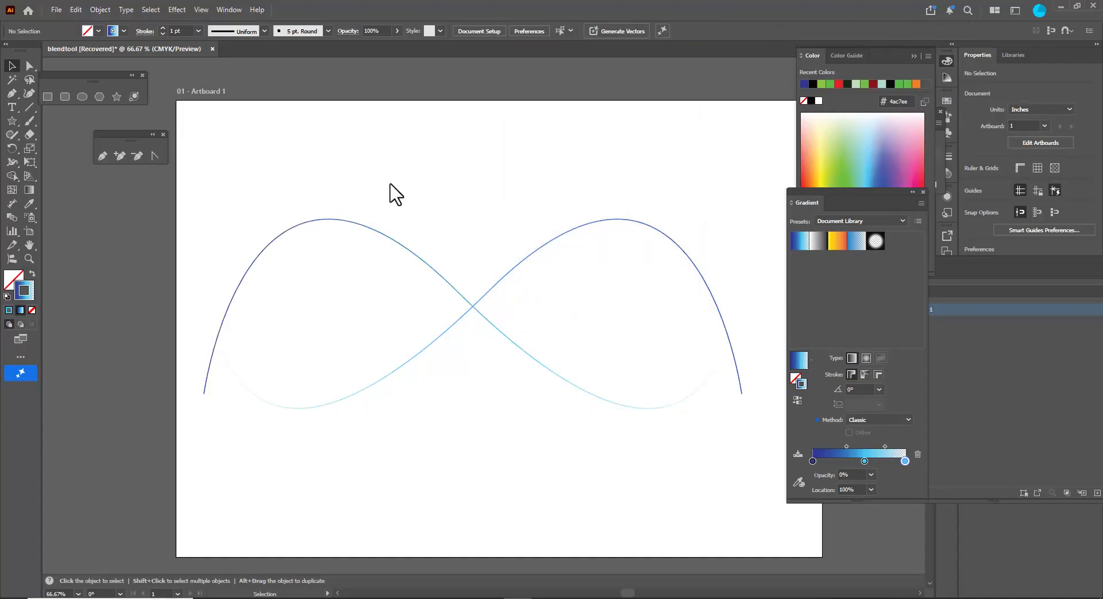
- Recolor one wave's gradient with a red first stop and an orange middle stop
left_click(374, 231)
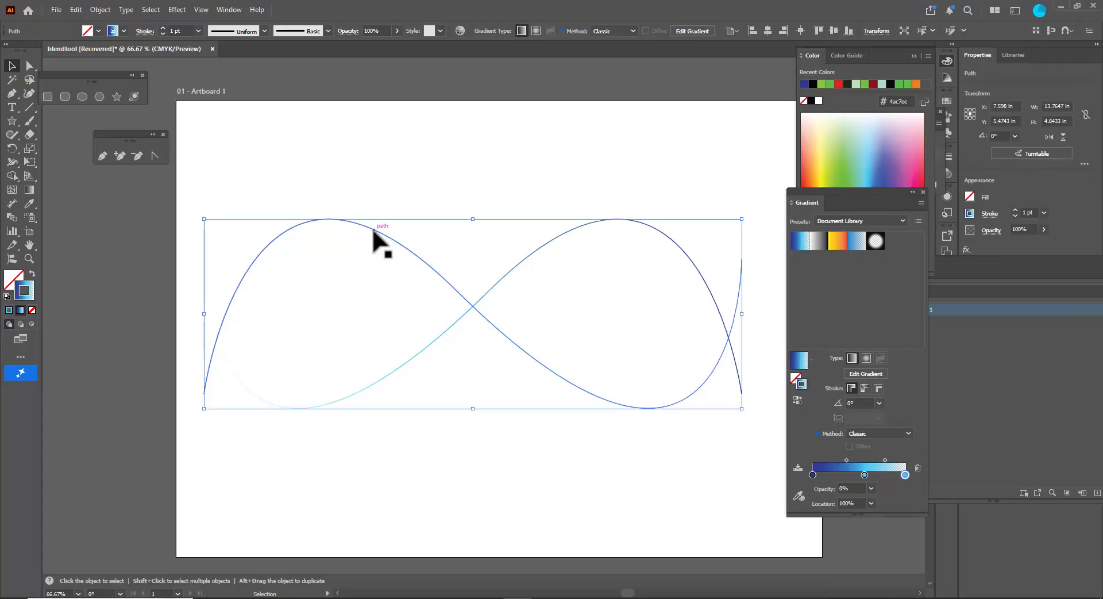
double_click(811, 474)
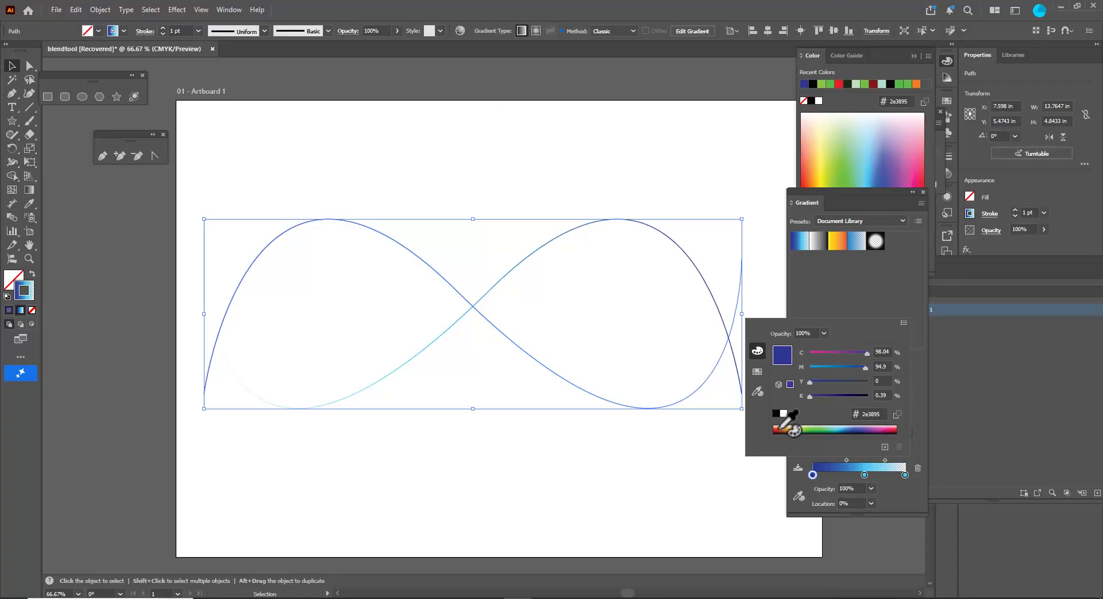
left_click(779, 430)
double_click(864, 474)
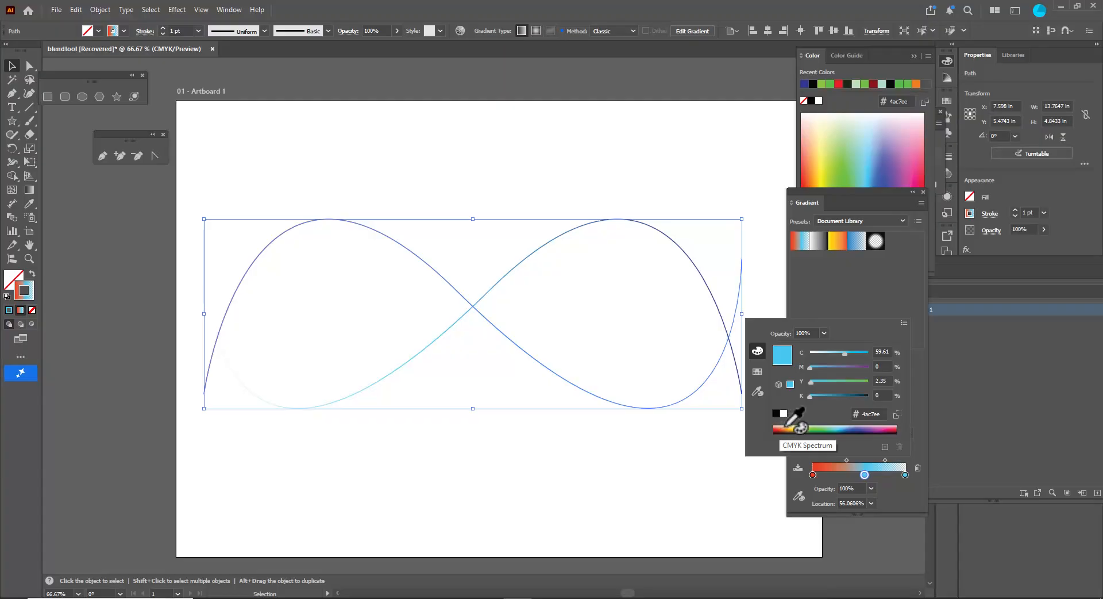
left_click(787, 427)
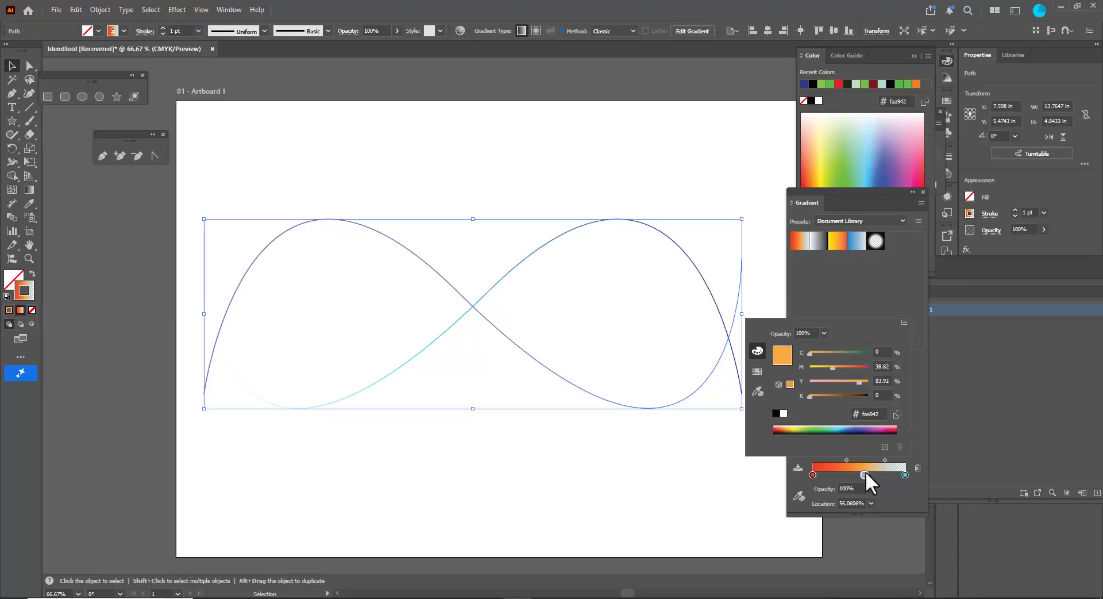
- Set that gradient's transparent end stop to yellow
left_click(904, 474)
left_click(904, 474)
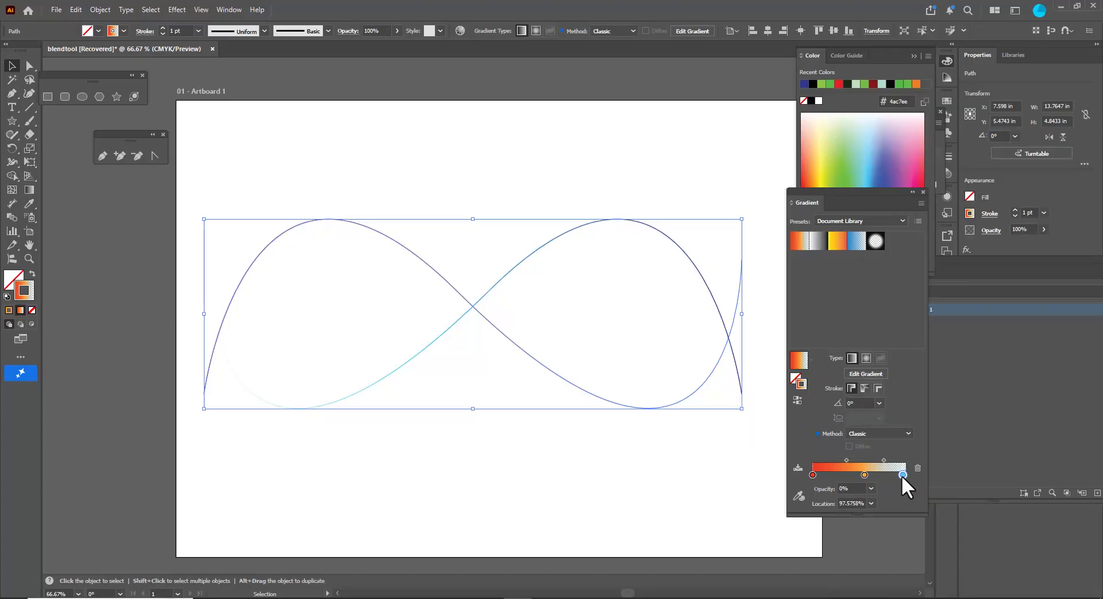
left_click(872, 489)
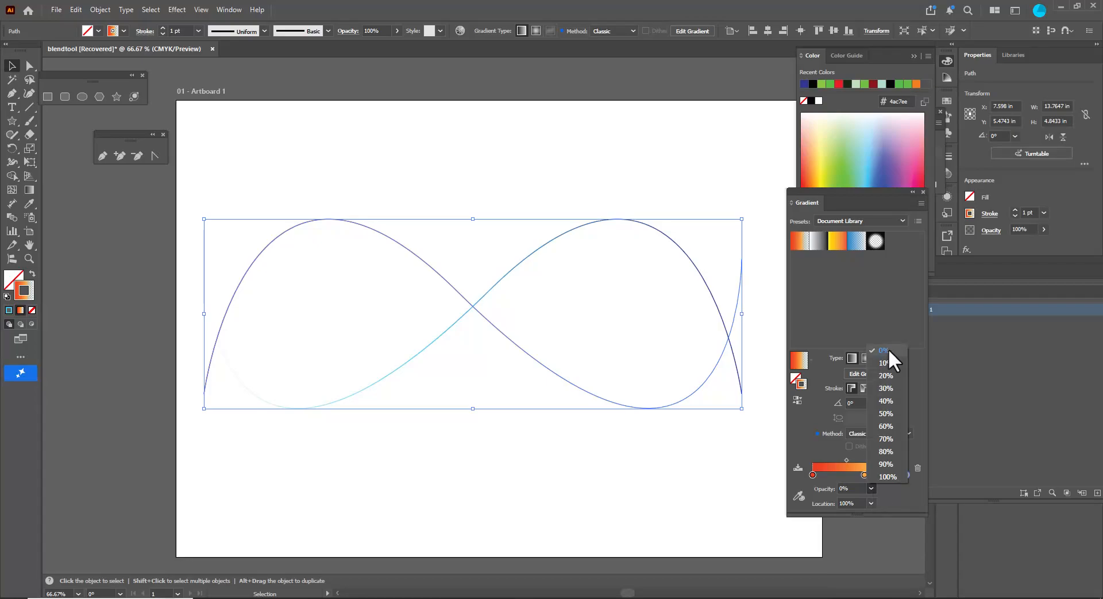
left_click(831, 491)
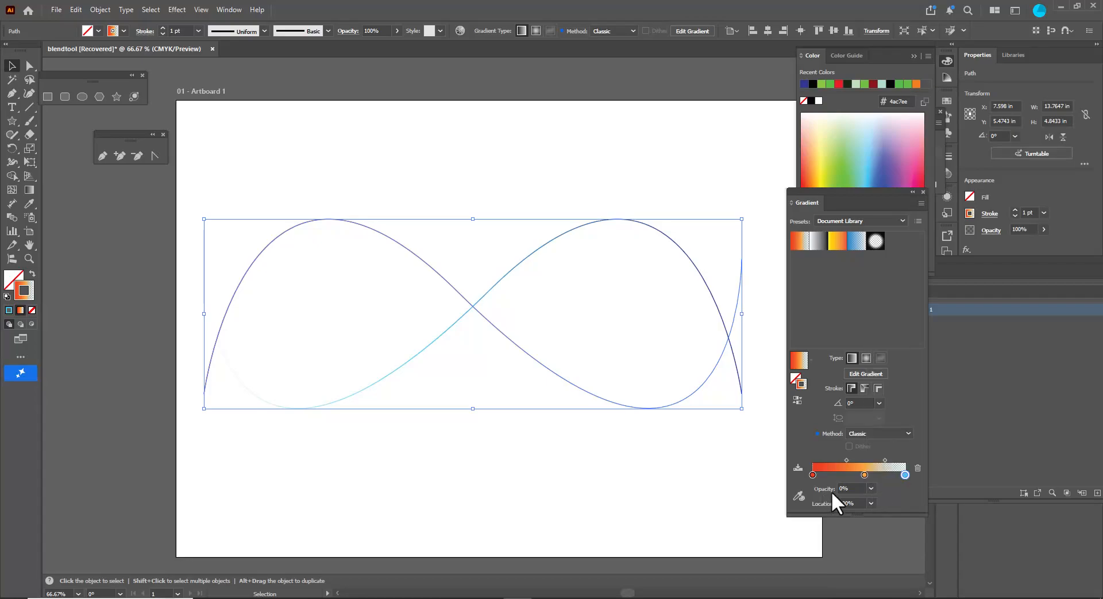
double_click(904, 474)
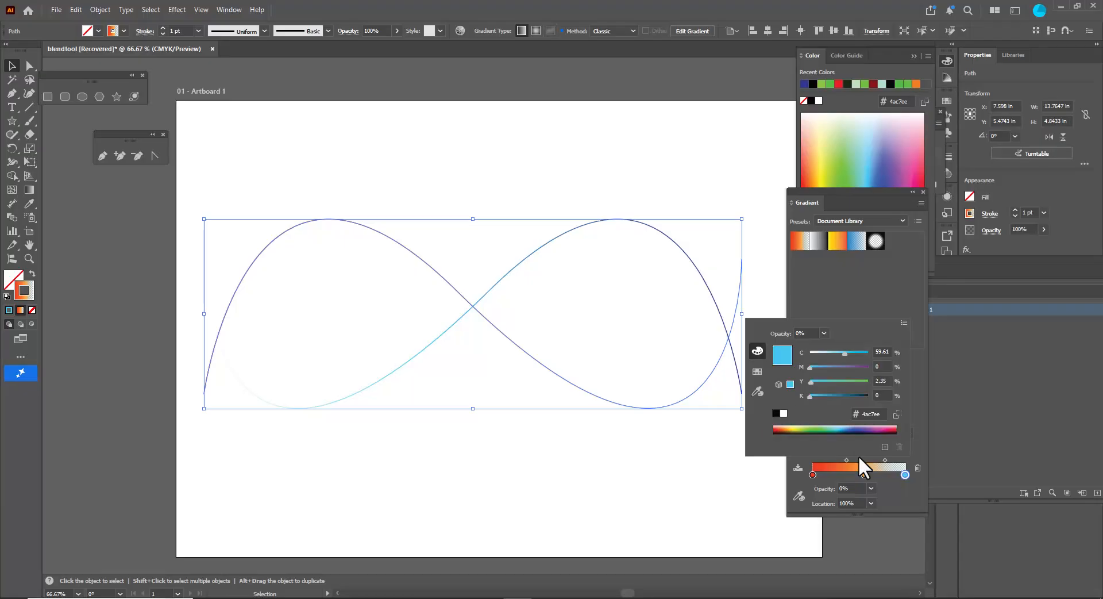
left_click(793, 427)
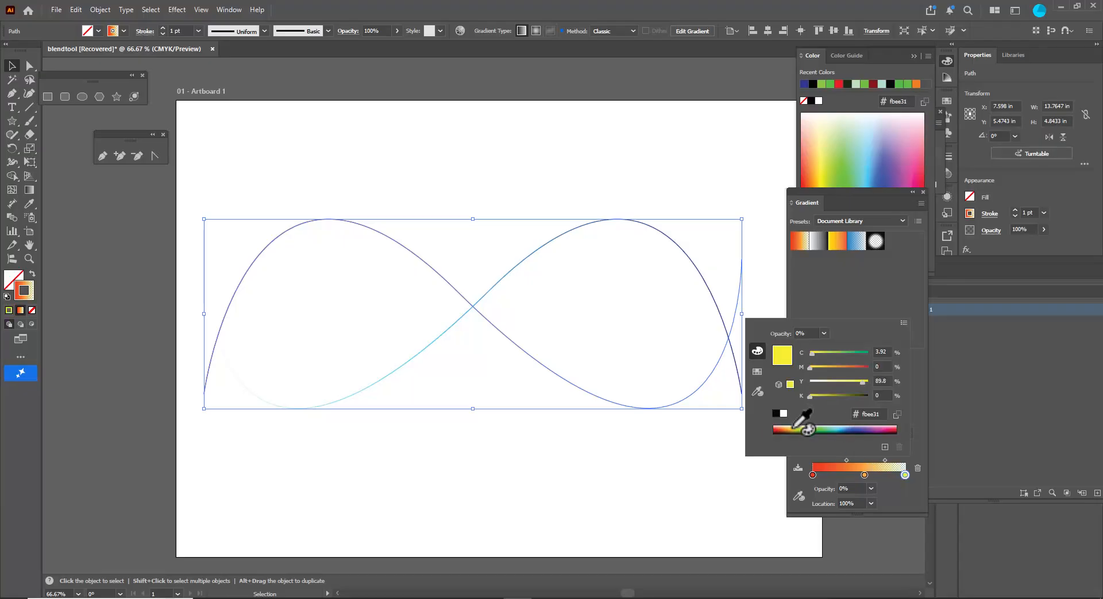
left_click(895, 493)
left_click(871, 489)
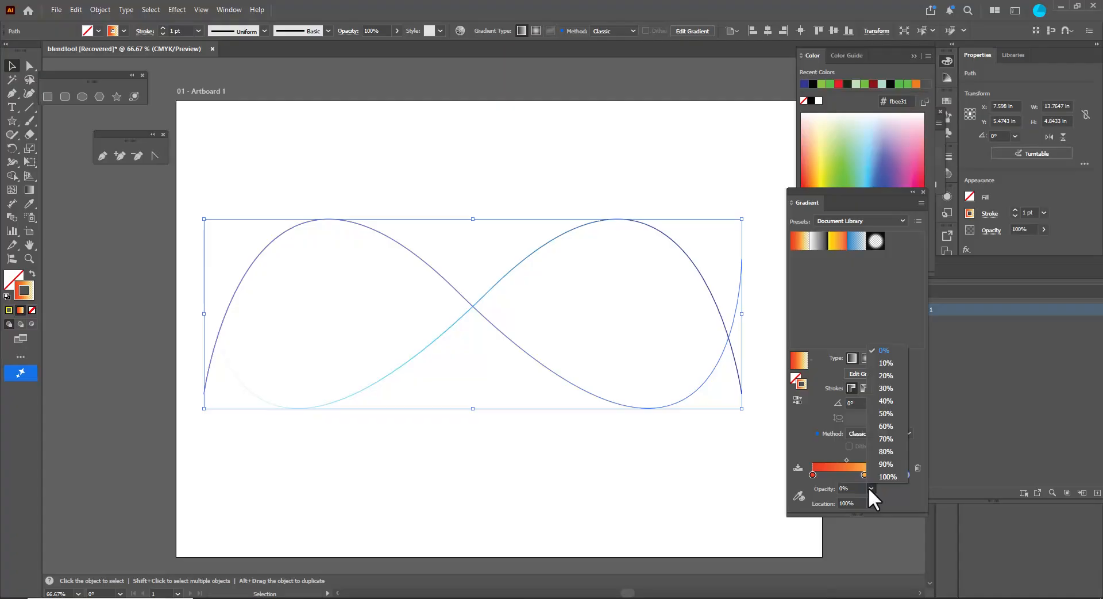
left_click(823, 492)
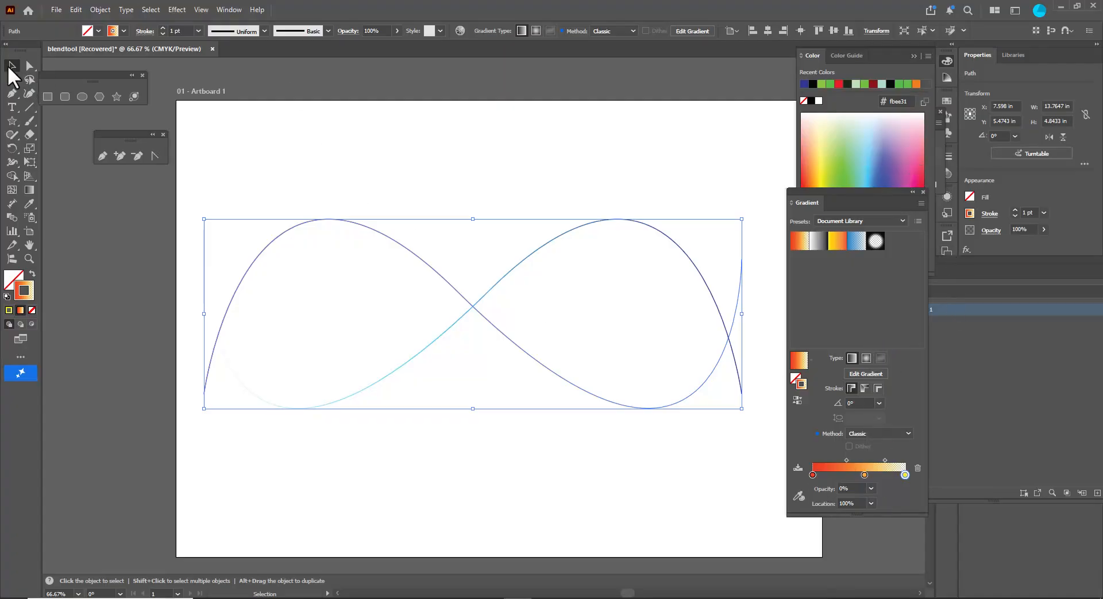
left_click(405, 214)
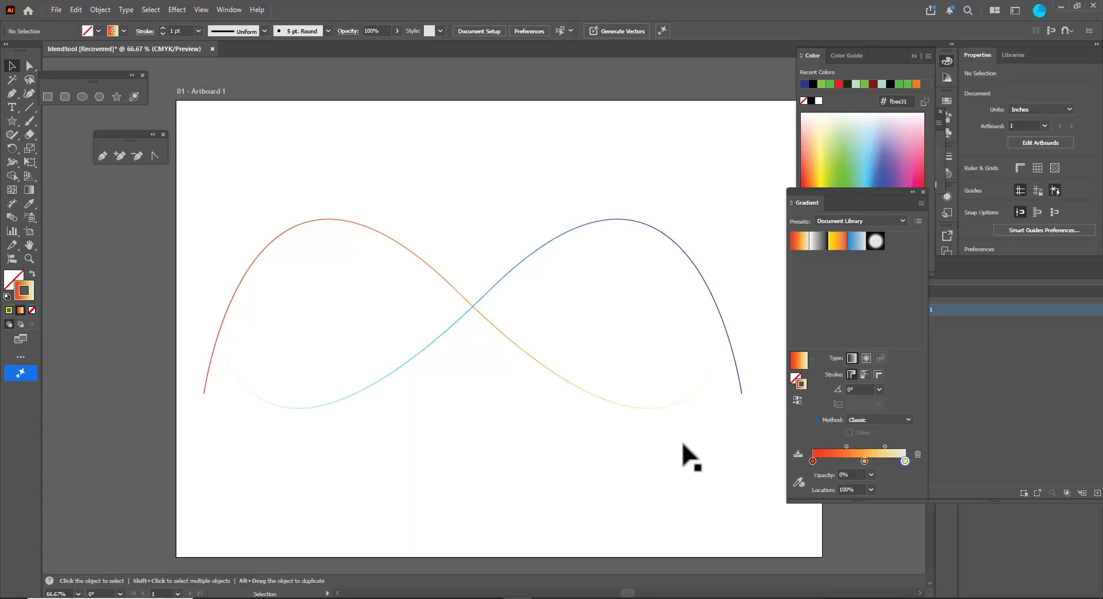
- Select both wave paths and set Blend Options spacing to Specified Steps with 70 steps
left_click_drag(330, 178, 490, 429)
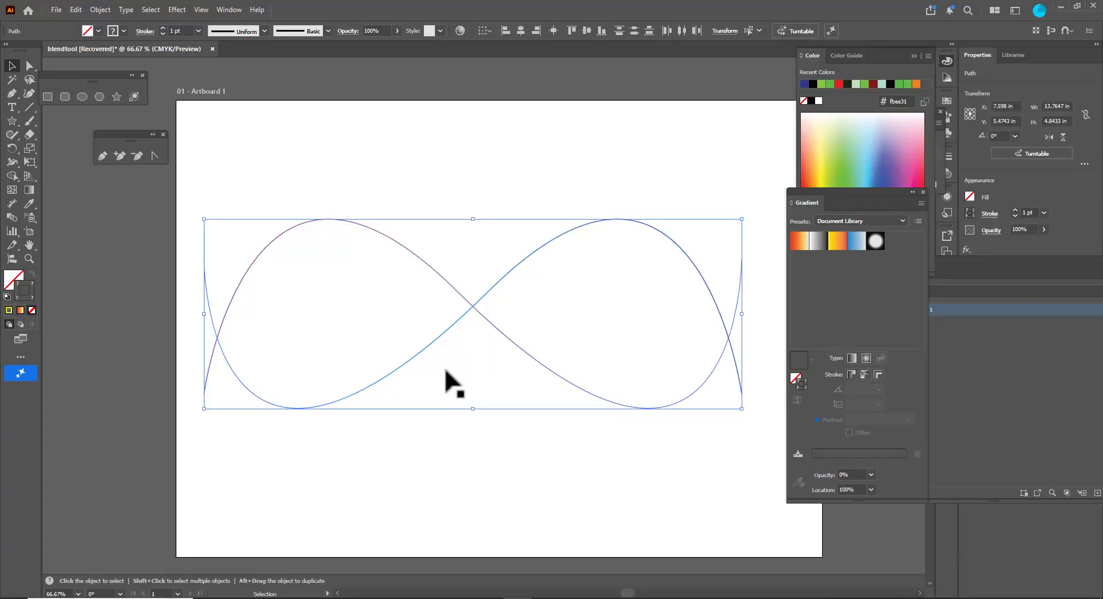
left_click(101, 10)
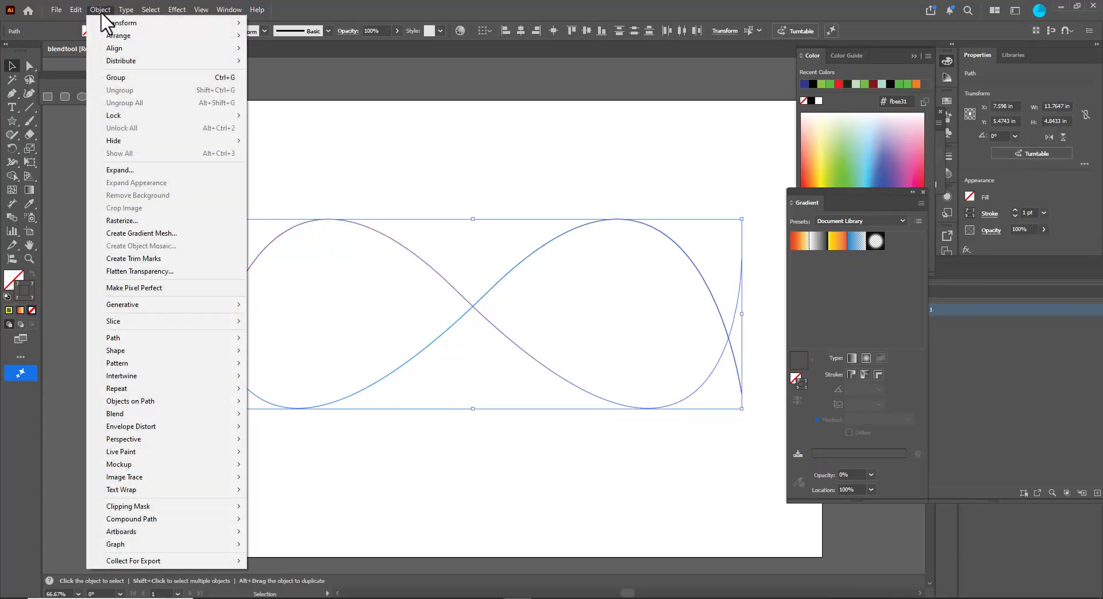
mouse_move(173, 416)
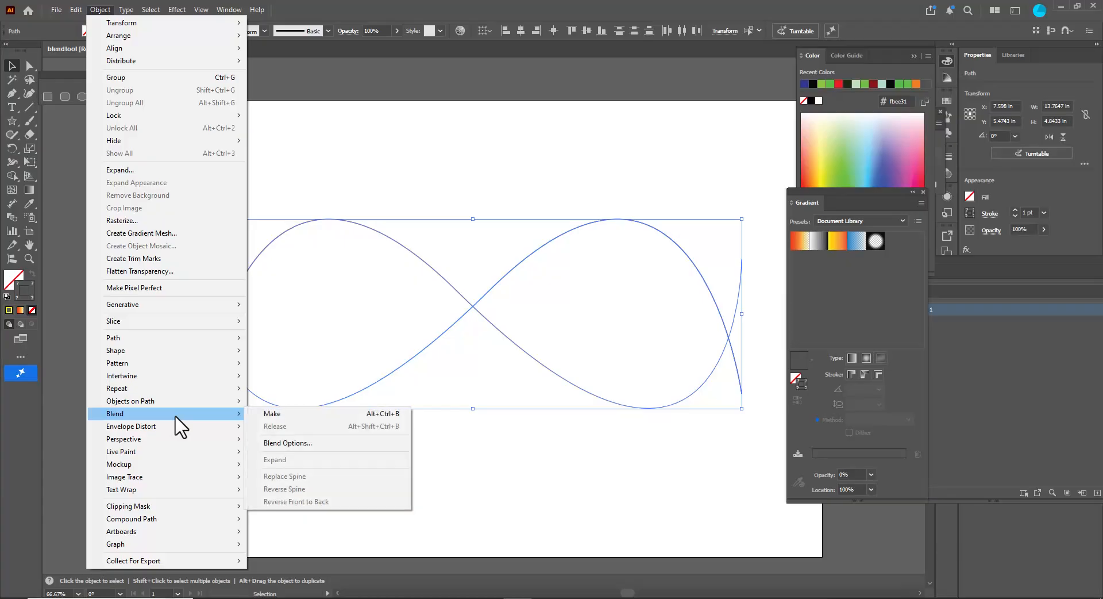
left_click(320, 443)
left_click_drag(325, 229, 379, 158)
left_click(329, 178)
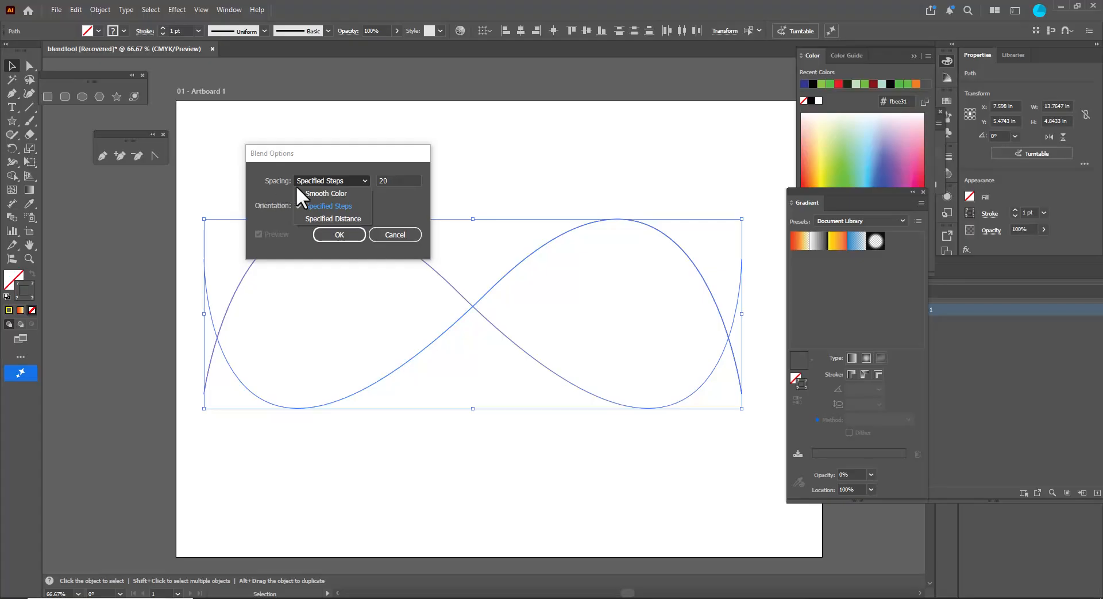
left_click(354, 157)
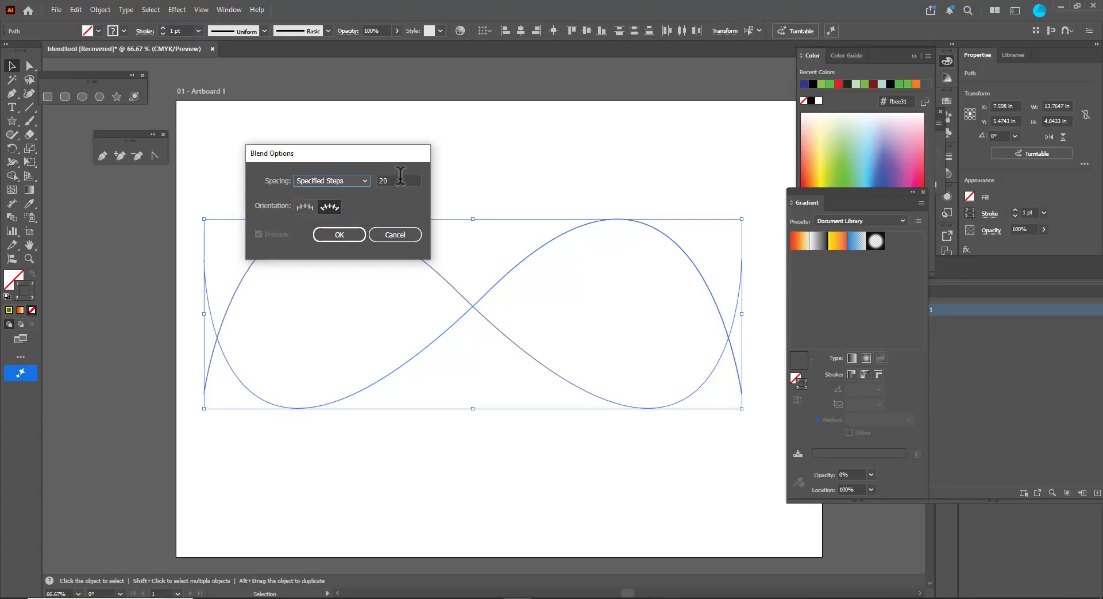
key("Tab")
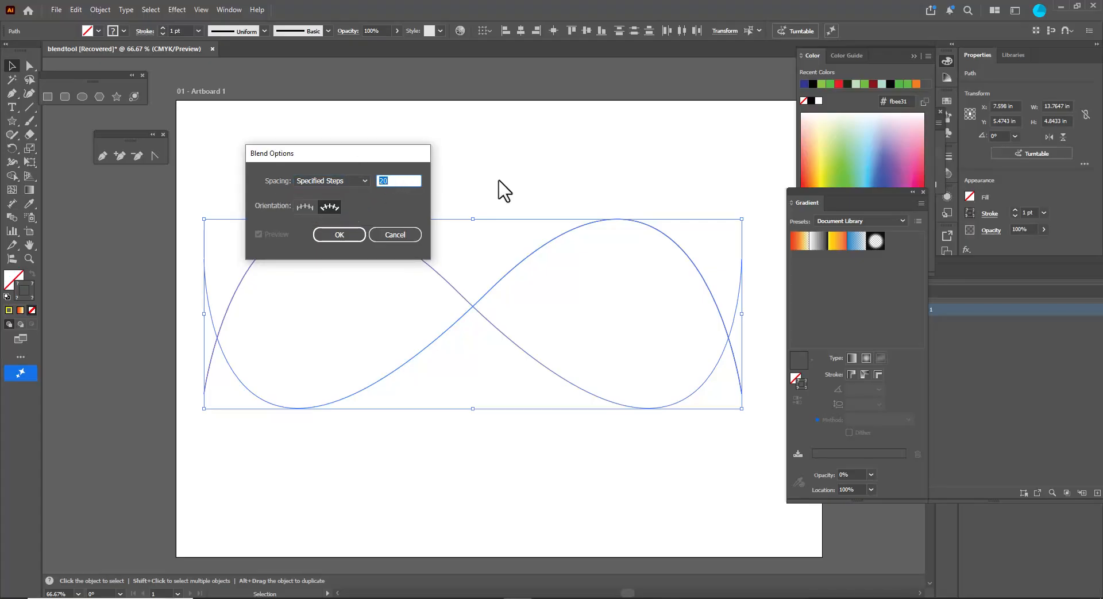
type("70")
left_click_drag(326, 155, 344, 122)
left_click(361, 205)
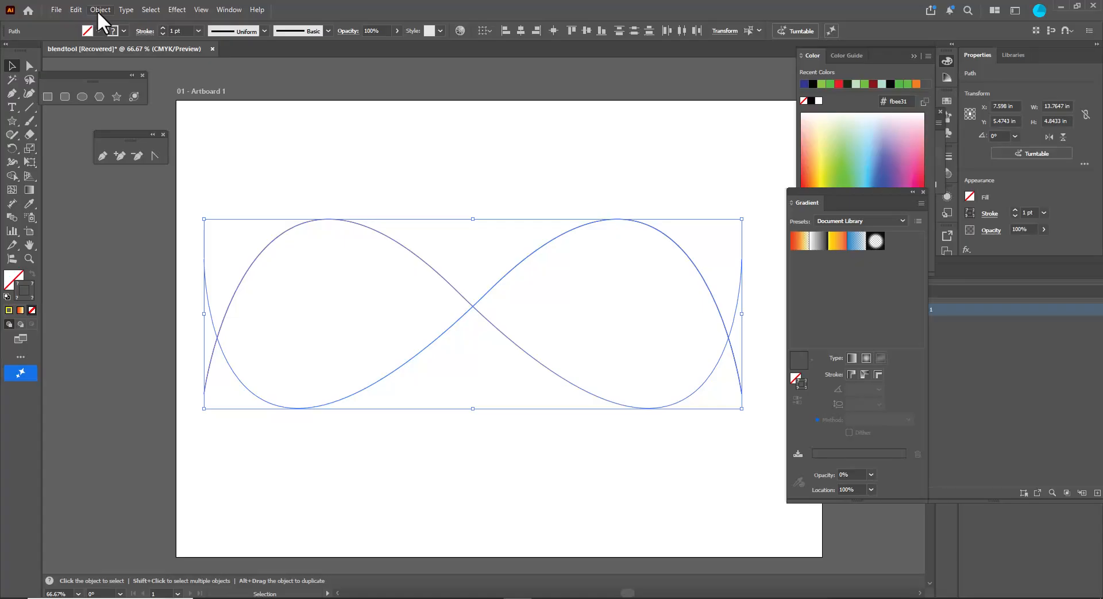
- Make a blend between the two gradient wave paths
left_click(99, 8)
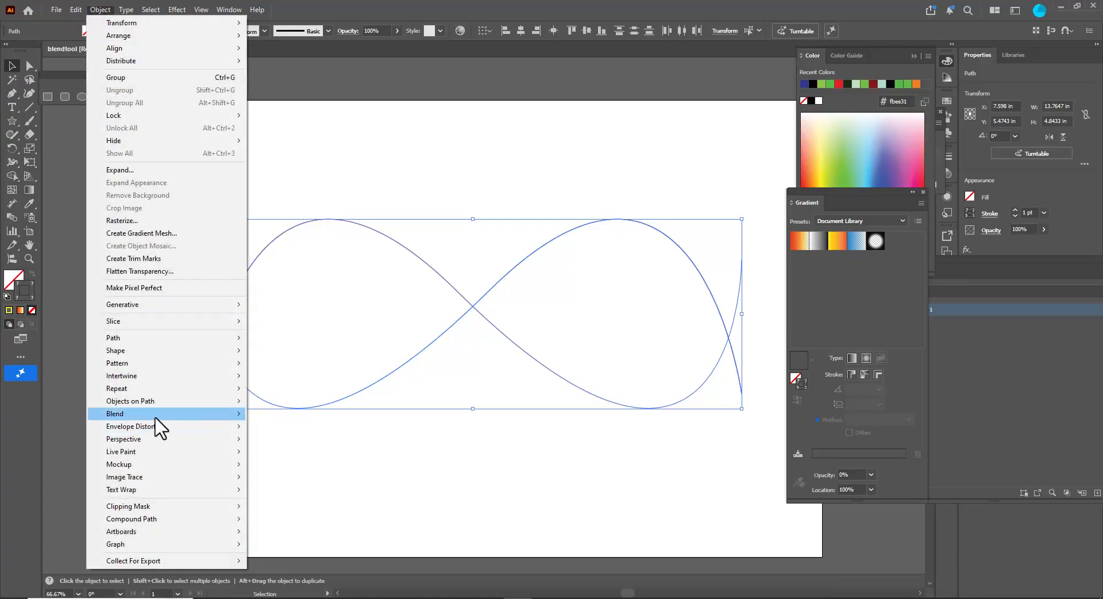
mouse_move(154, 418)
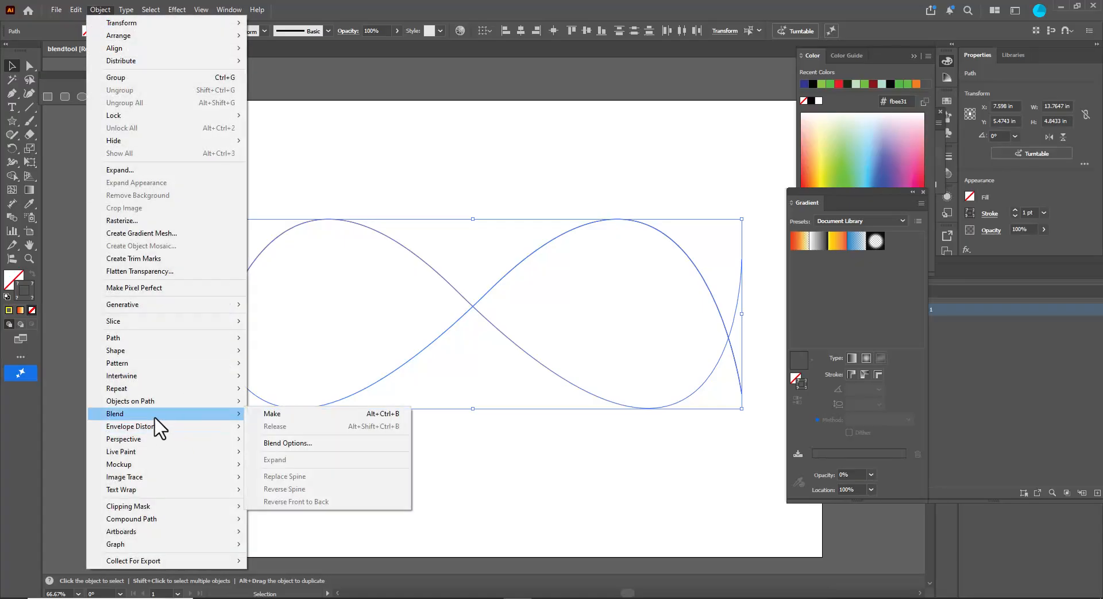
left_click(299, 417)
left_click(387, 486)
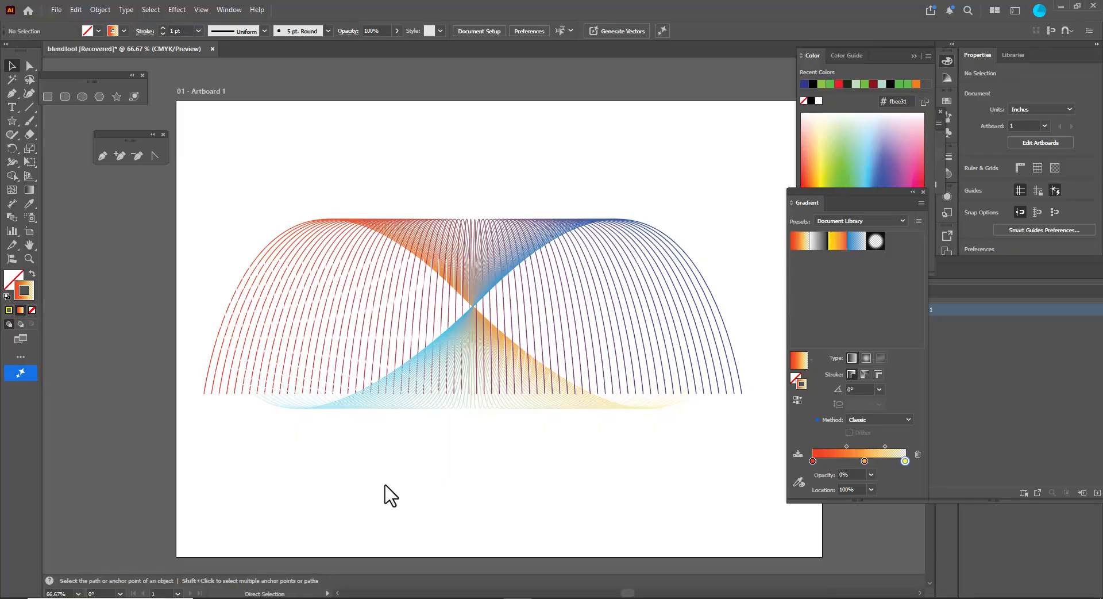
- Undo the wave blend and set Blend Options to 200 specified steps
key("ctrl+z")
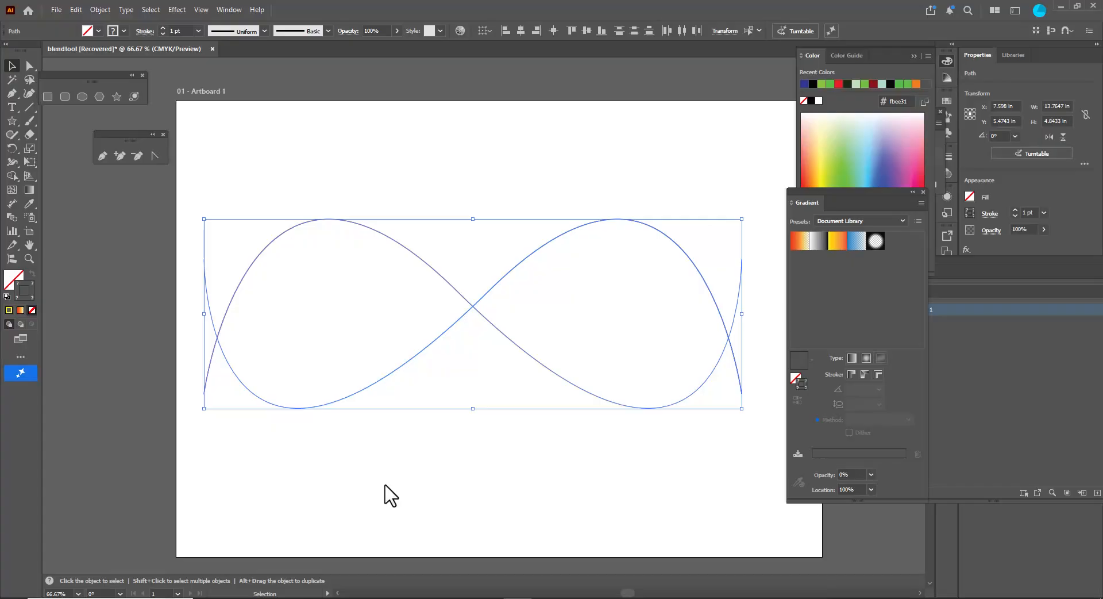
left_click(100, 9)
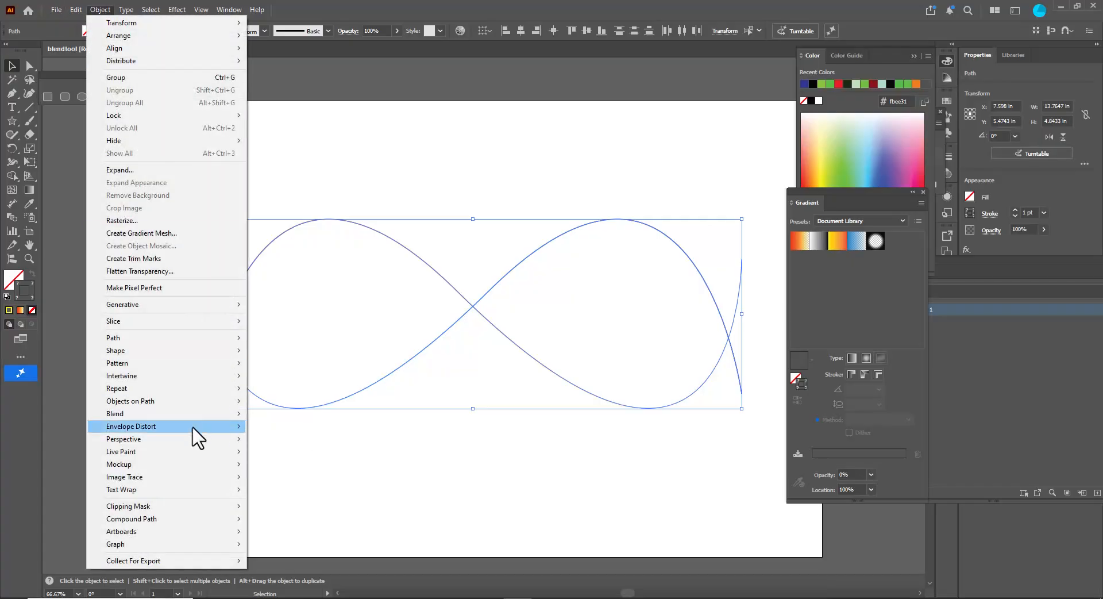
mouse_move(198, 415)
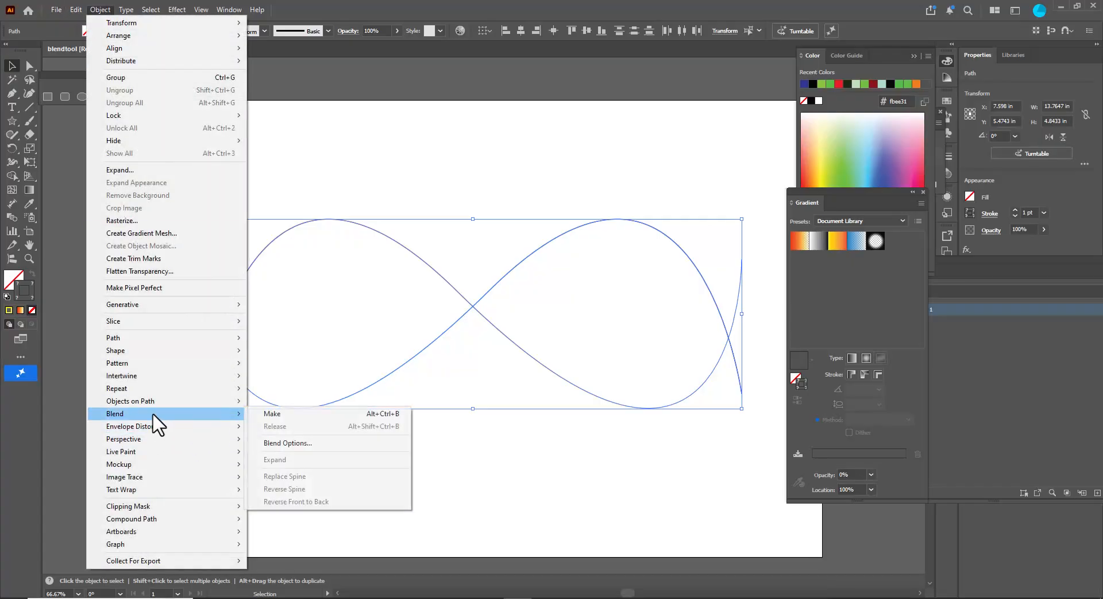
left_click(319, 443)
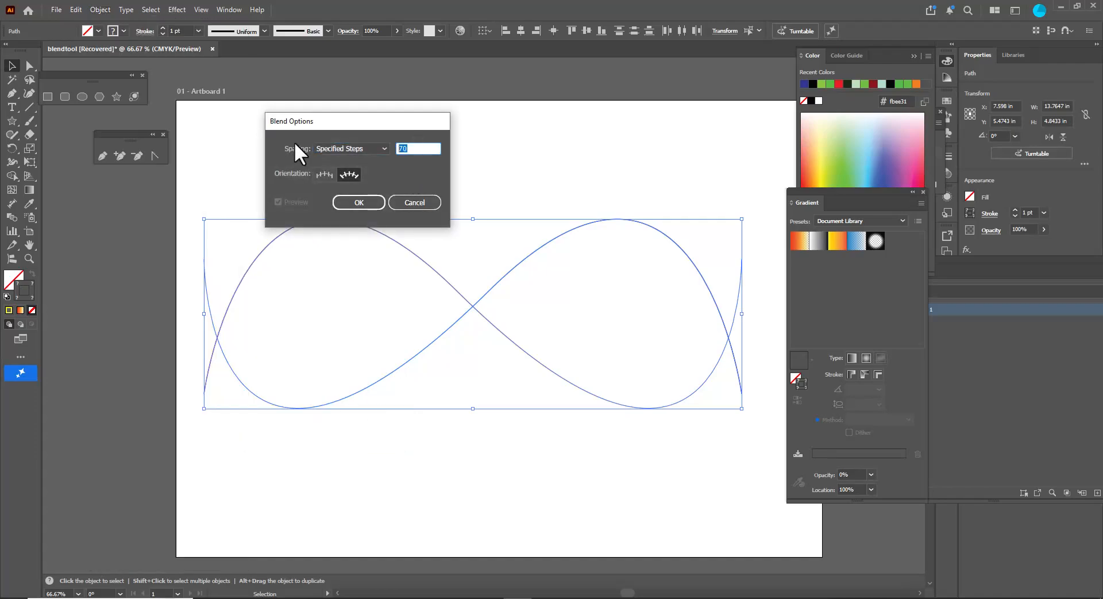
type("200")
left_click(357, 200)
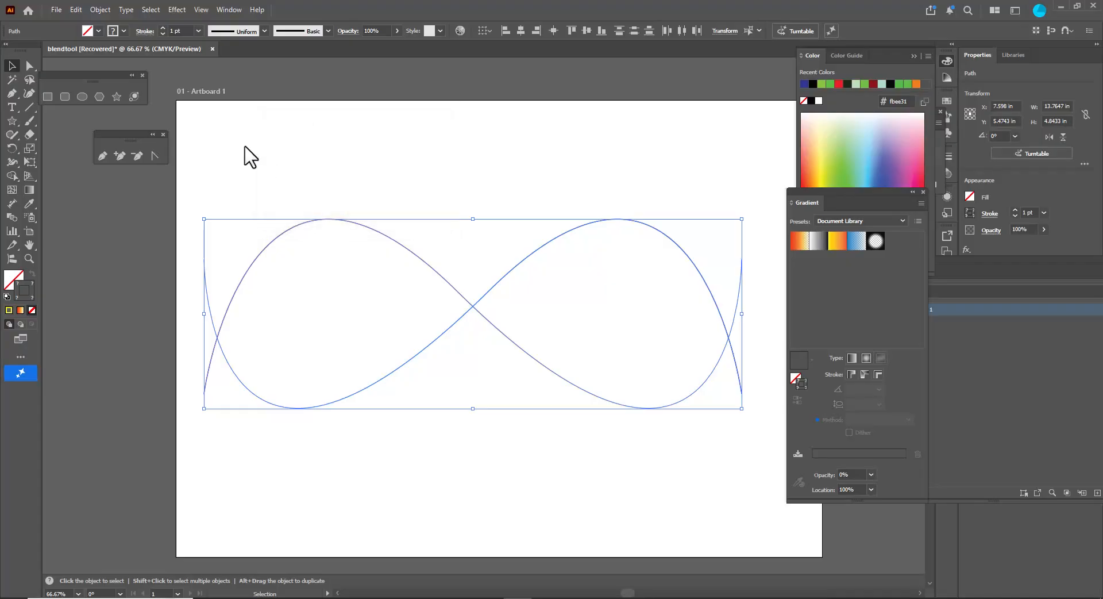
- Blend the two gradient wave paths again
left_click(100, 10)
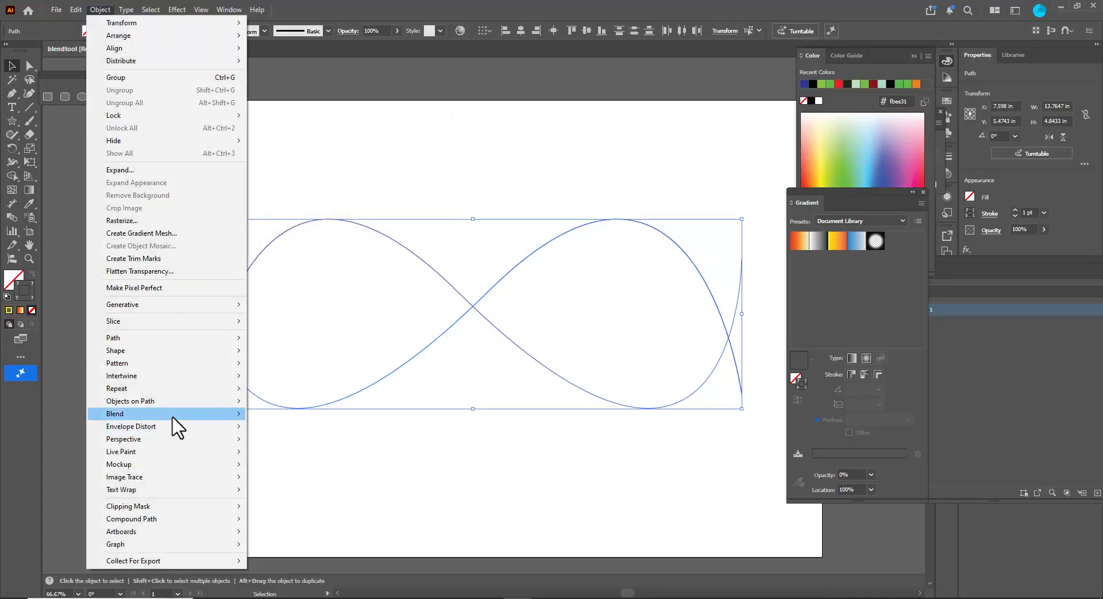
mouse_move(180, 414)
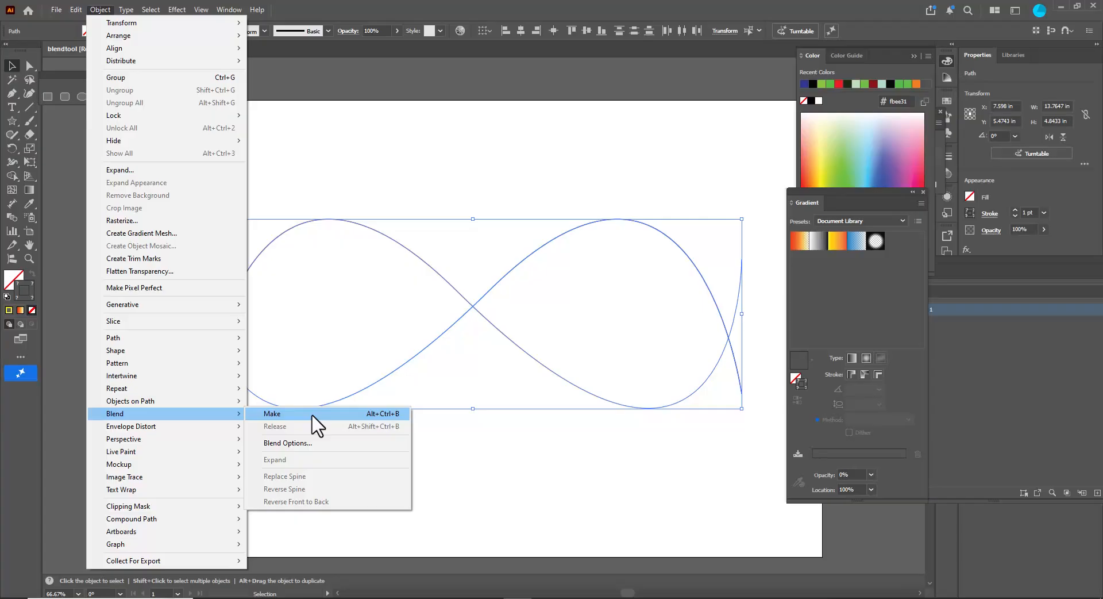
left_click(313, 416)
left_click(359, 474)
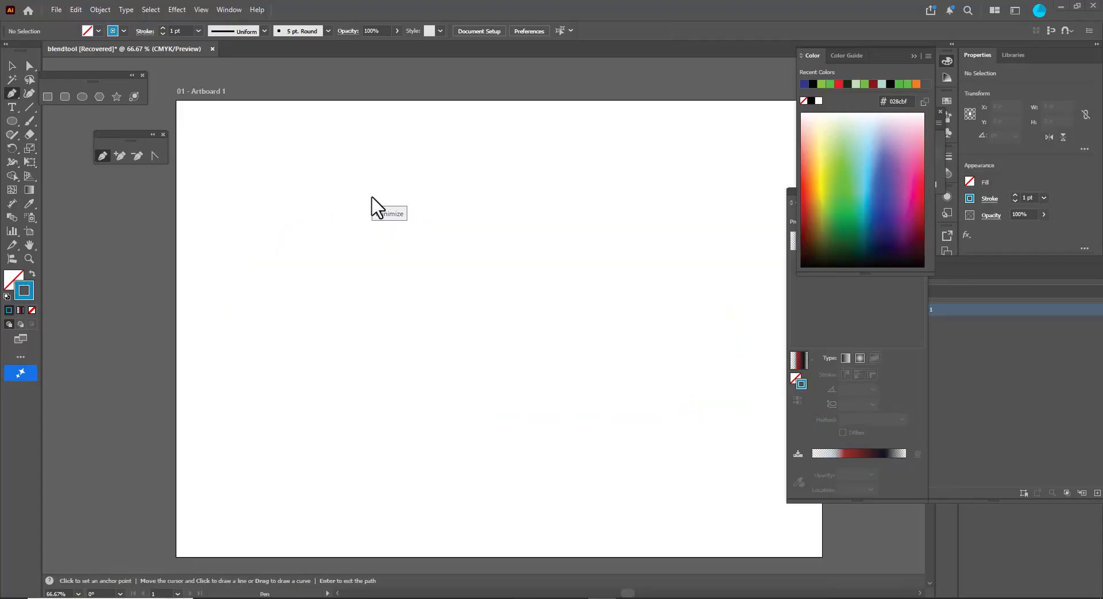
- Draw a new wavy open path with three crests across the artboard using the Pen tool
key("p")
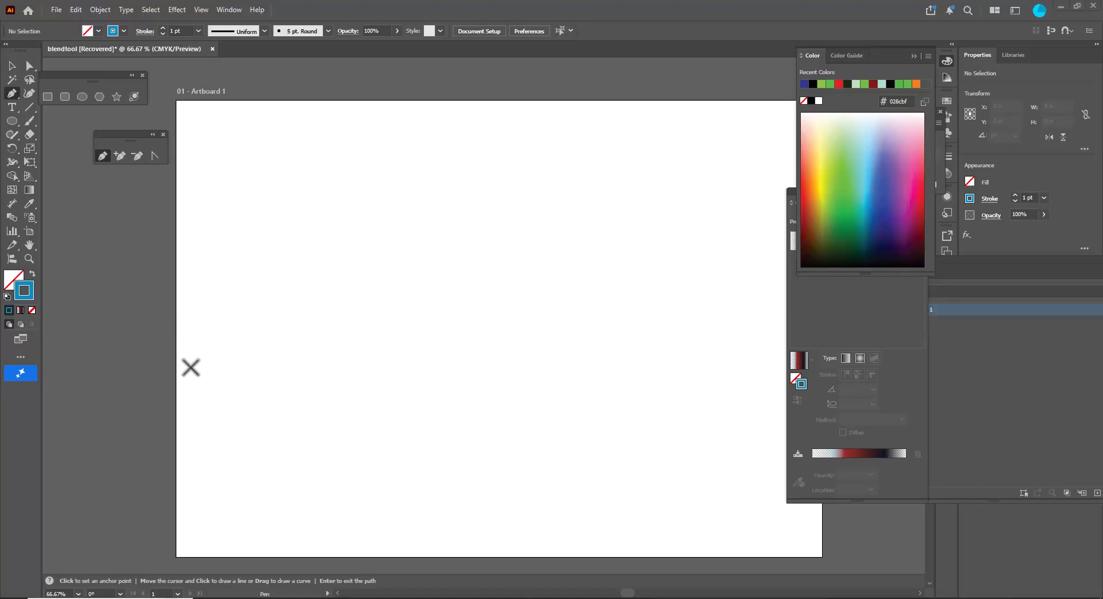
left_click(188, 361)
left_click_drag(292, 239, 350, 314)
left_click_drag(407, 358, 458, 347)
left_click_drag(528, 204, 589, 266)
left_click_drag(624, 351, 680, 333)
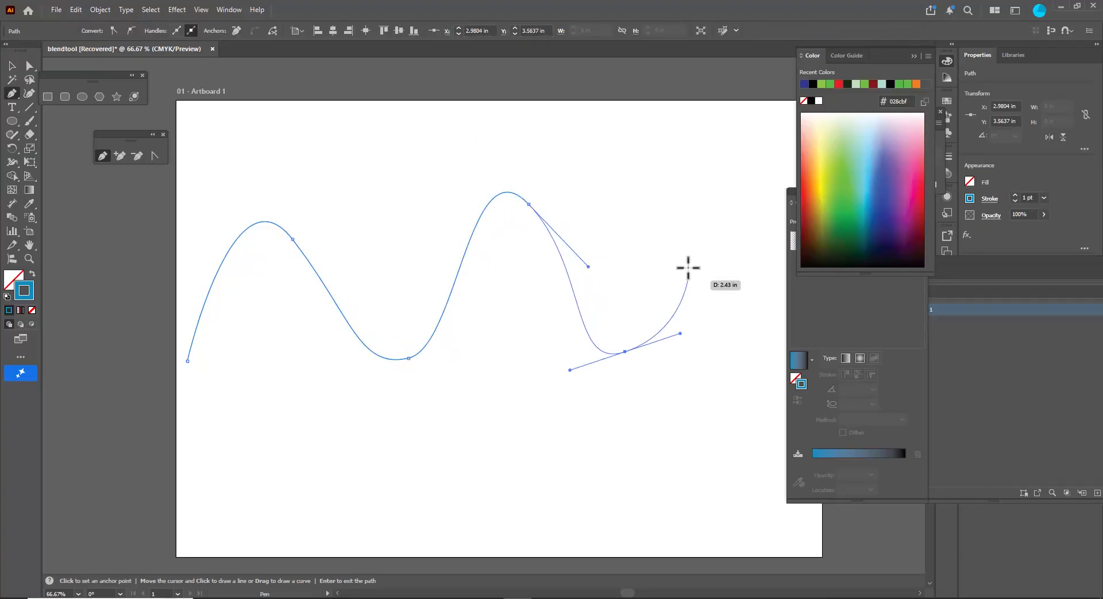
left_click_drag(716, 192, 766, 248)
left_click(776, 327)
- Adjust the direction handles of the wave's third trough and last crest anchors
left_click(29, 65)
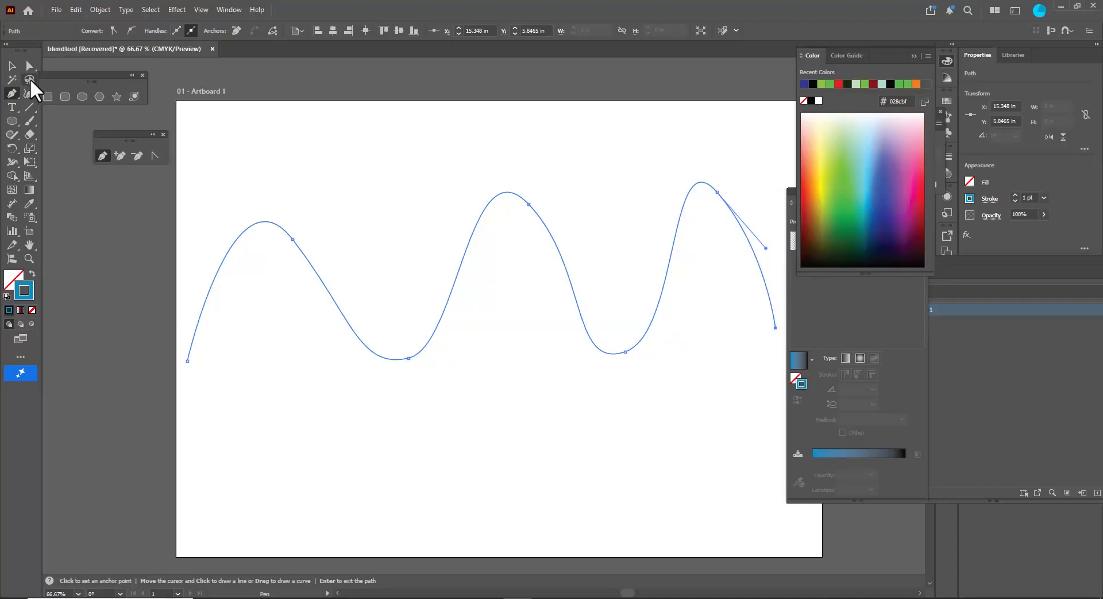
left_click(625, 352)
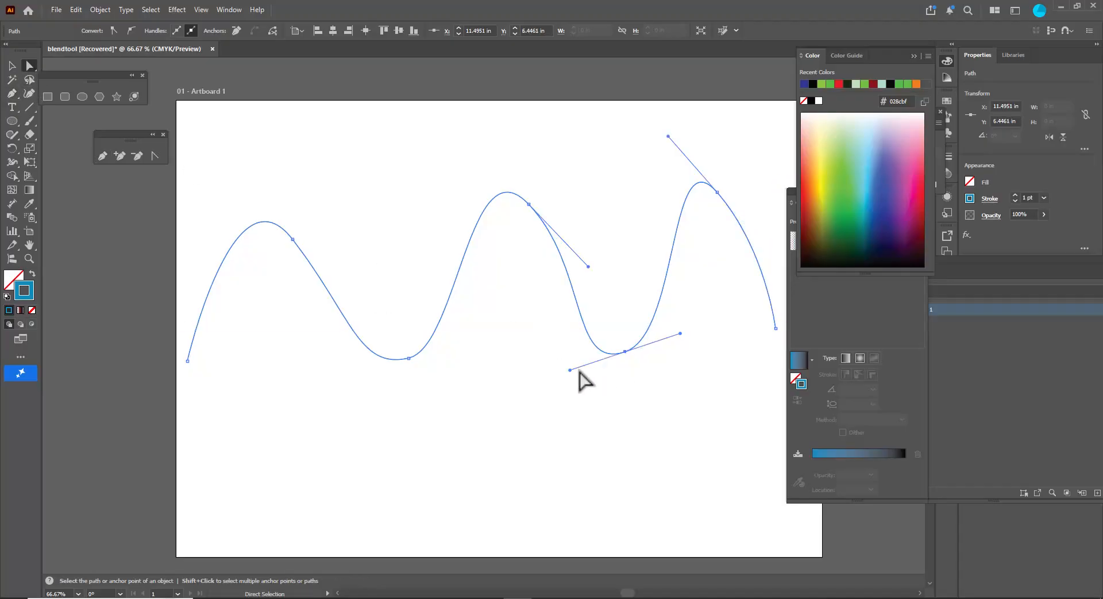
left_click_drag(571, 371, 625, 361)
left_click_drag(717, 192, 728, 193)
left_click(12, 65)
left_click(278, 140)
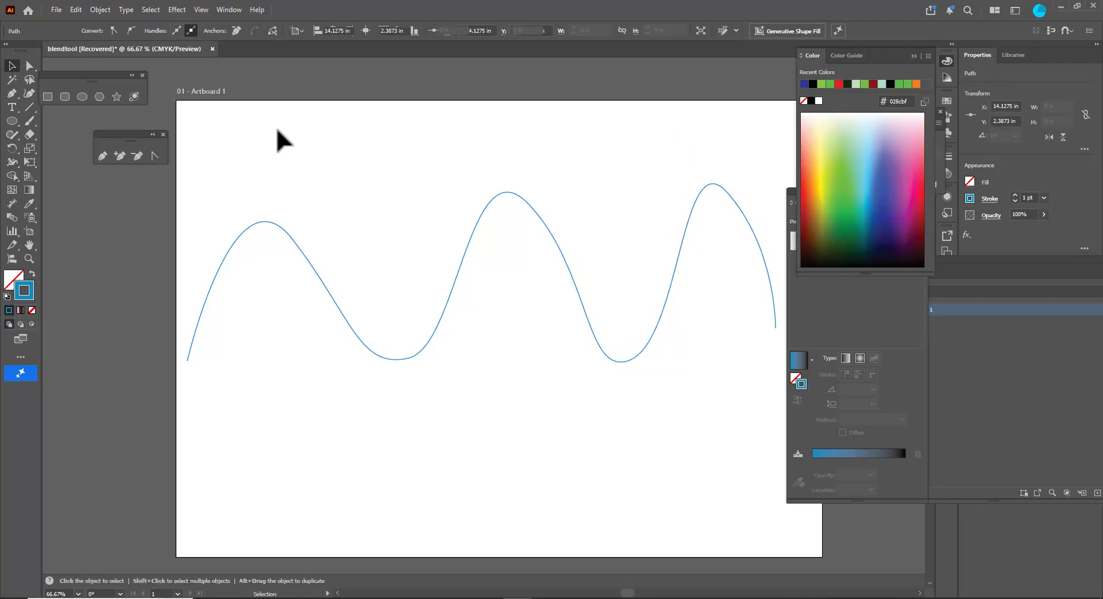
- Apply Width Profile 1 to the new wave and raise its stroke weight to 5 pt
left_click(293, 238)
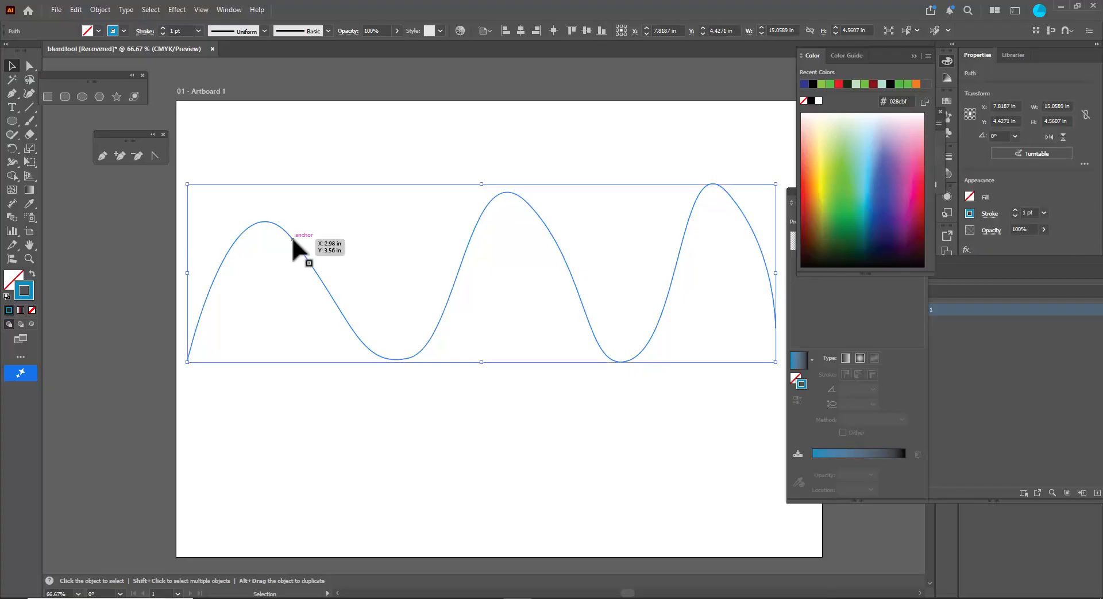
left_click(264, 32)
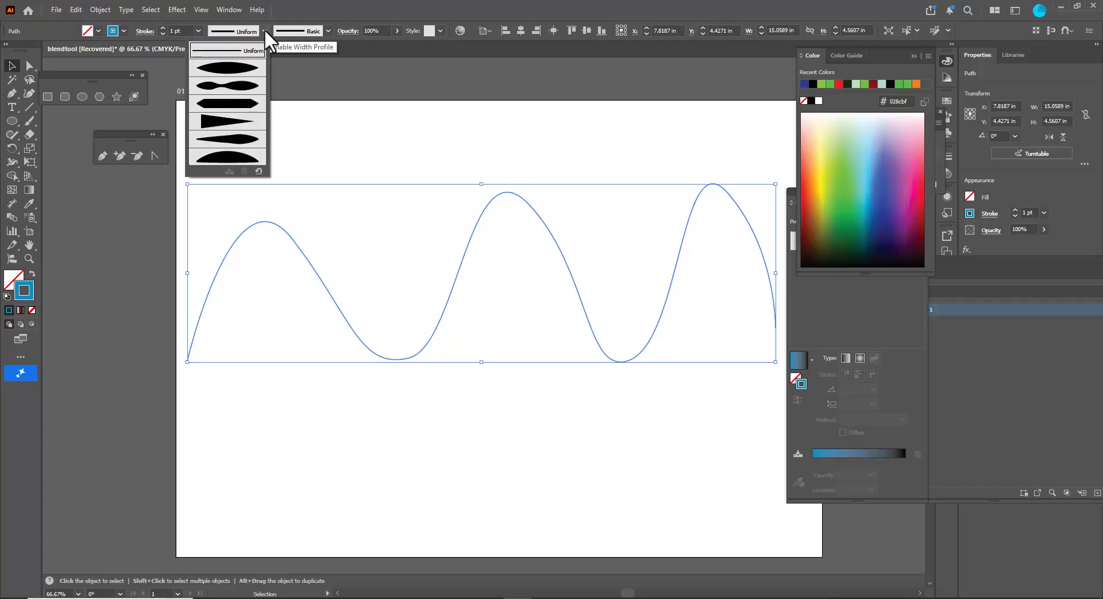
left_click(235, 69)
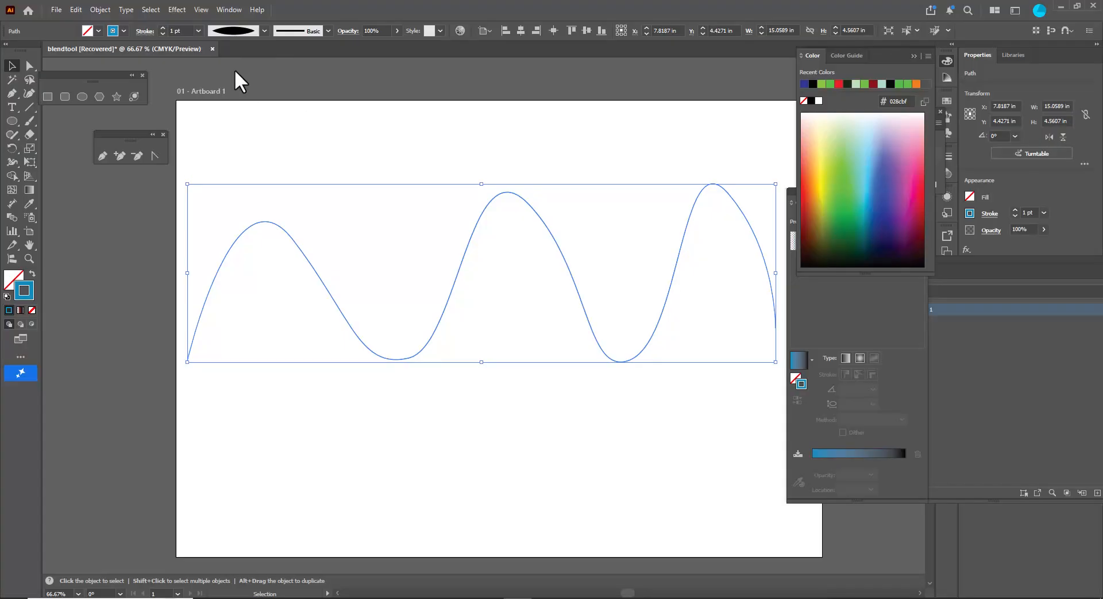
left_click(161, 28)
left_click(161, 28)
left_click(162, 27)
left_click(161, 28)
left_click(275, 155)
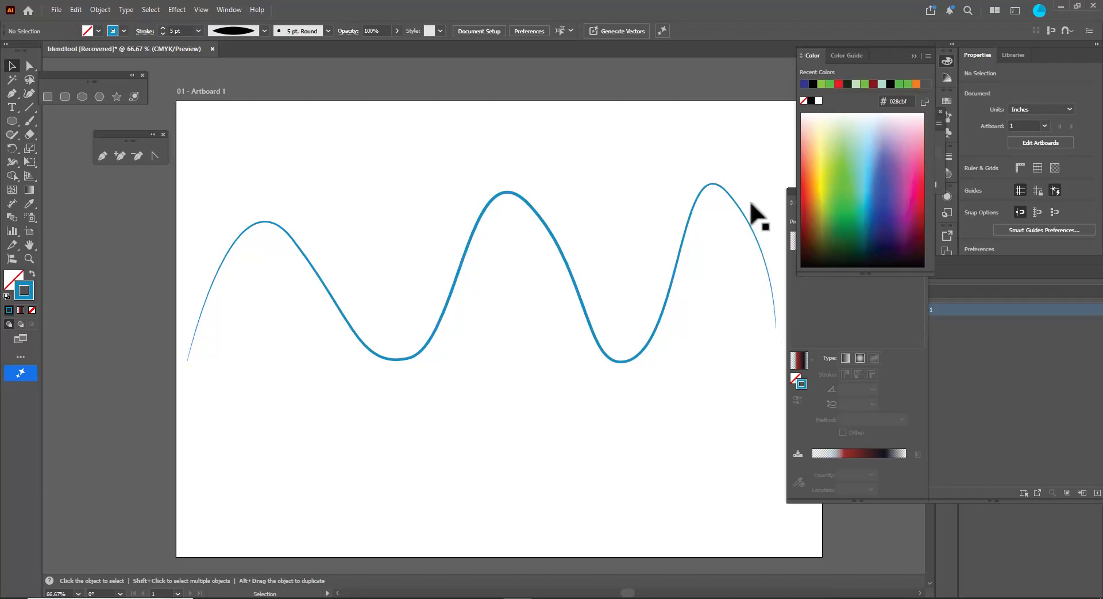
- Apply the Orange, Yellow gradient preset to the wave's stroke
left_click(524, 203)
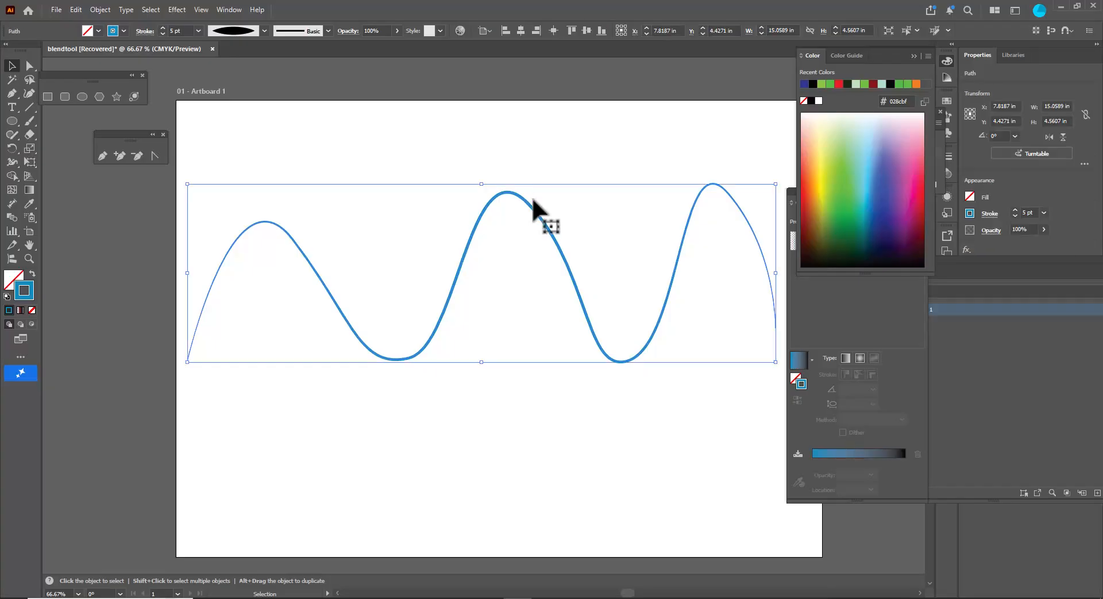
left_click(856, 297)
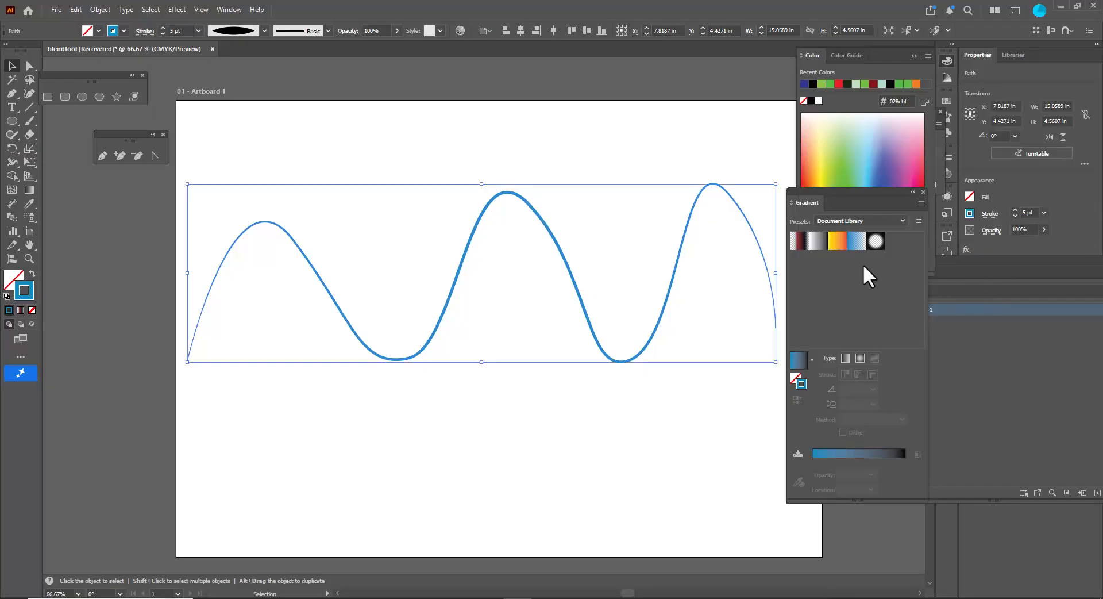
left_click(835, 243)
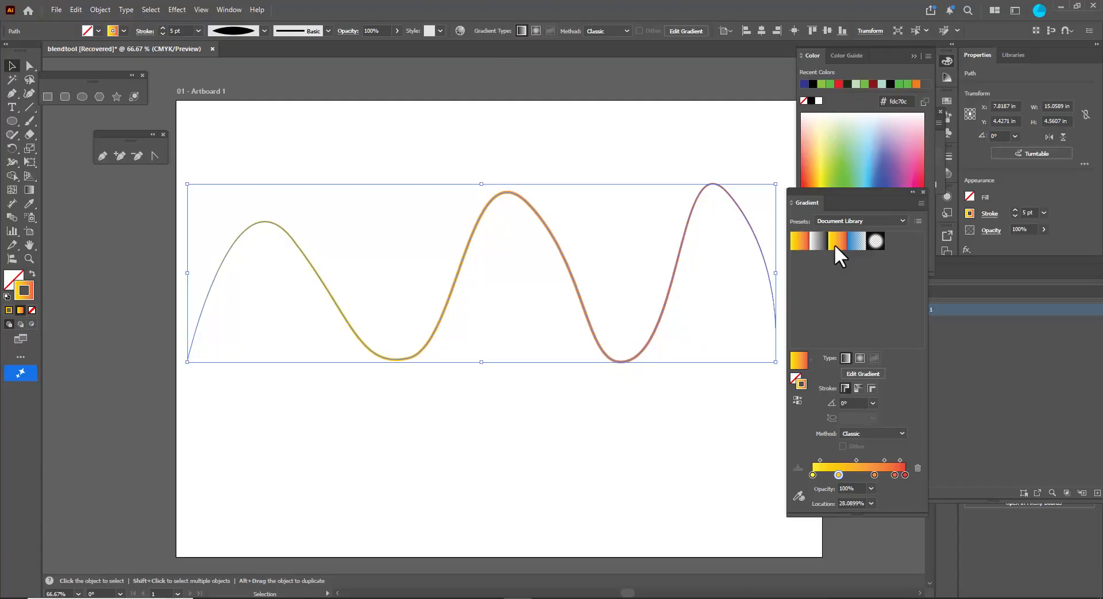
- Recolor two middle gradient stops to dark blue and light blue
left_click_drag(872, 476, 847, 474)
double_click(844, 475)
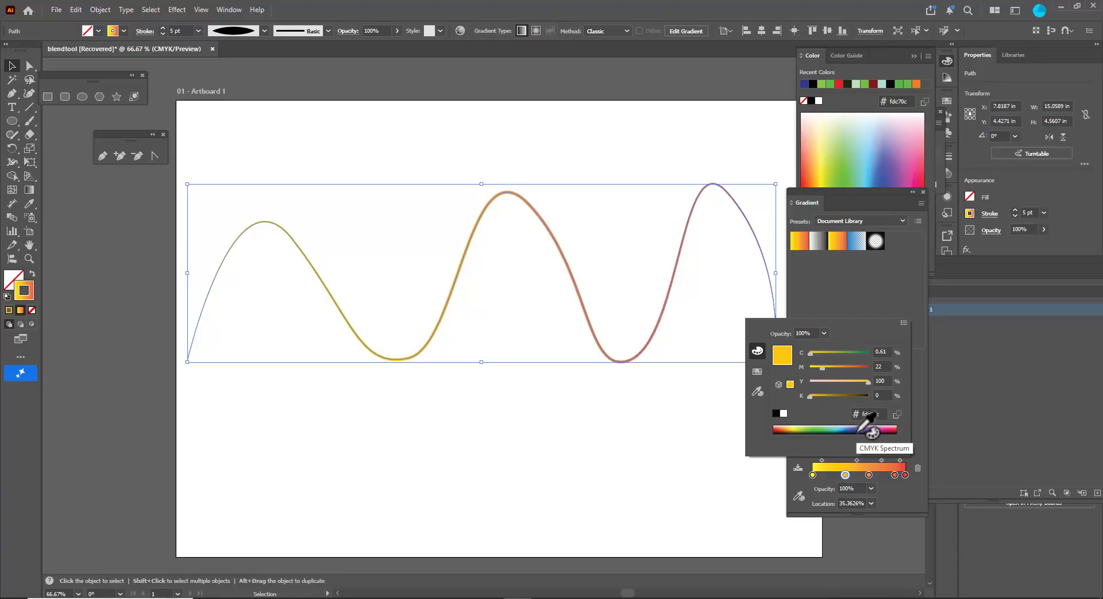
left_click(858, 430)
double_click(869, 475)
left_click(840, 428)
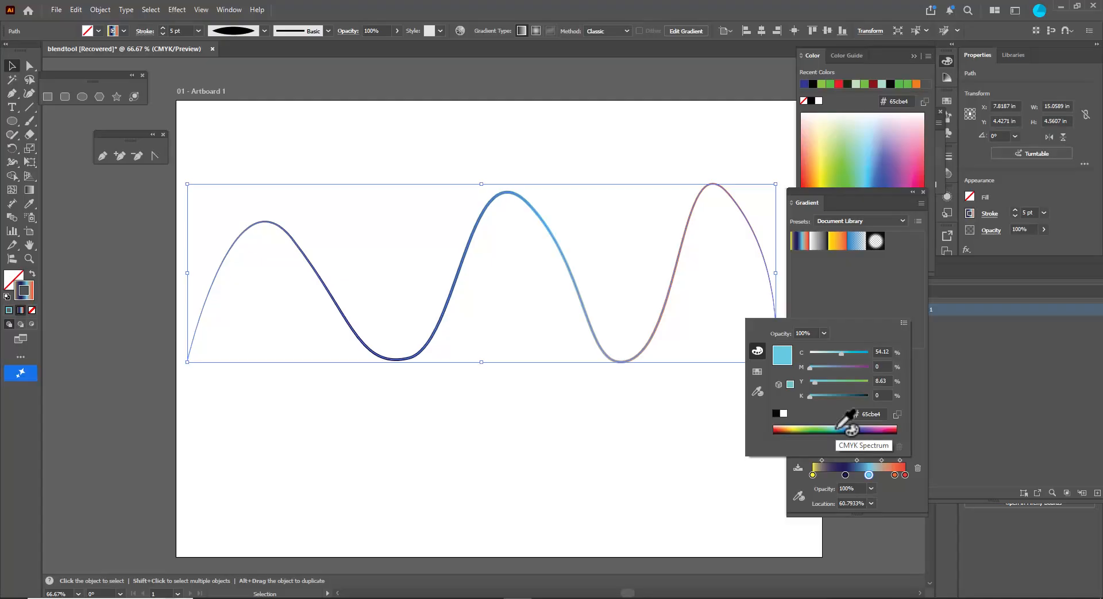
- Remove the leftover yellow and orange stops and add a dark blue stop at the gradient's start
left_click_drag(895, 474, 896, 495)
left_click(905, 475)
left_click_drag(812, 475, 819, 485)
left_click(902, 475)
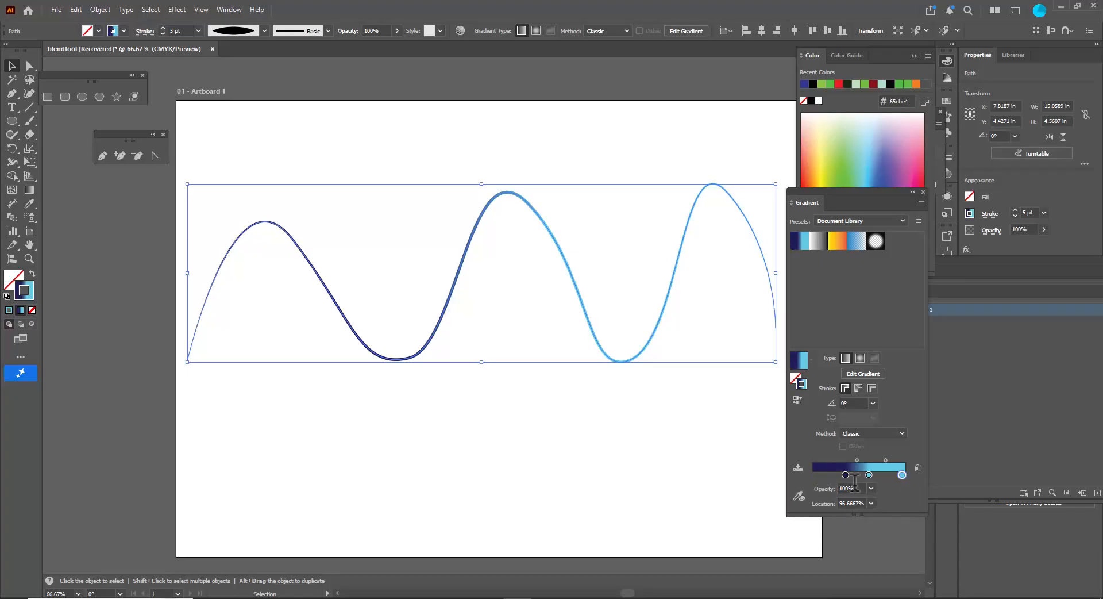
left_click(815, 475)
left_click_drag(867, 474, 850, 473)
left_click(815, 474)
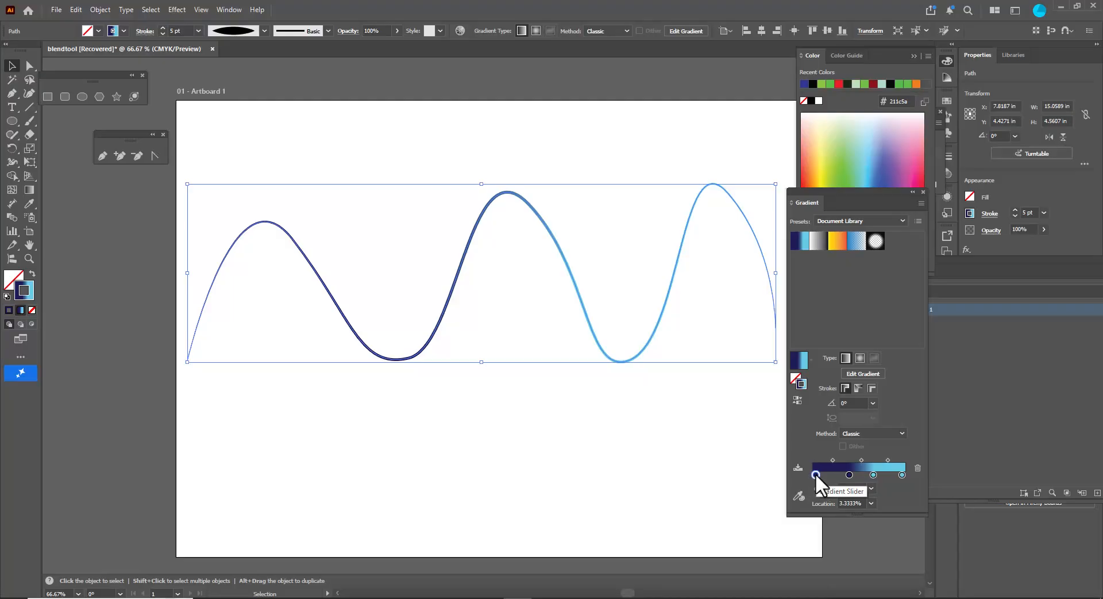
- Set the opacity of the first and last gradient stops to 0%
left_click(871, 488)
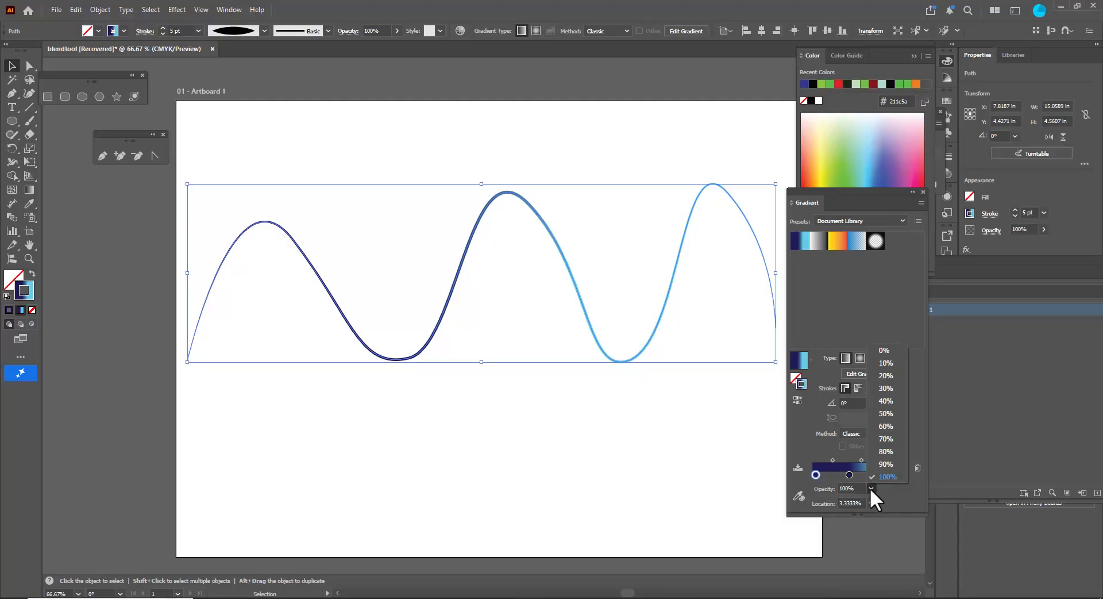
left_click(887, 348)
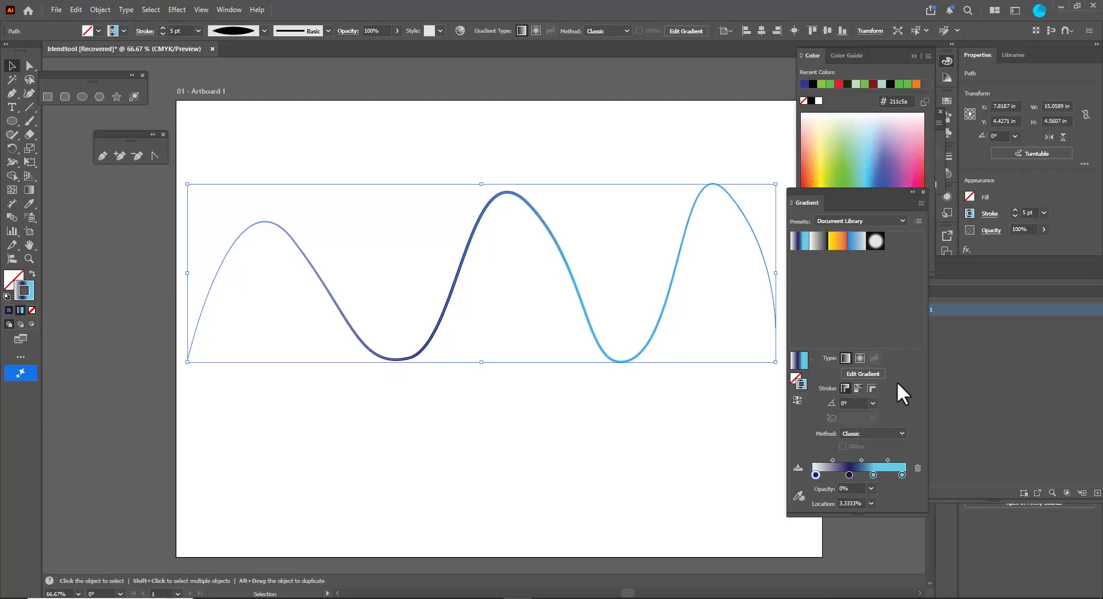
left_click(901, 475)
left_click(871, 488)
left_click(894, 348)
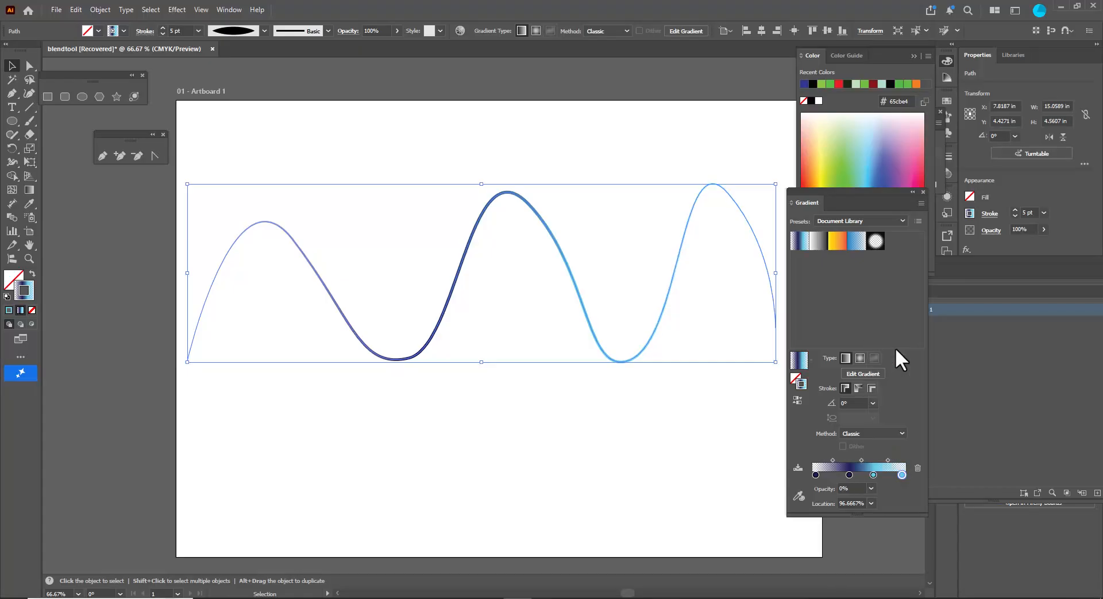
- Move the light blue gradient stop further right and adjust its midpoint
left_click_drag(847, 475, 880, 475)
left_click(862, 459)
left_click(395, 454)
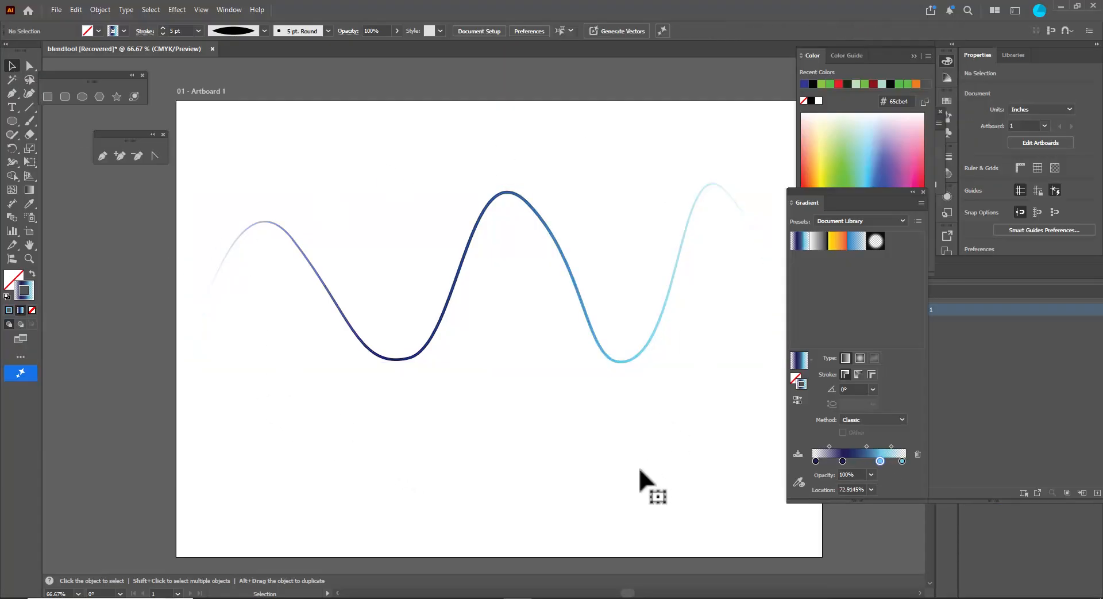
- Duplicate the wave below the original and scale the copy narrower and shorter
left_click(561, 254)
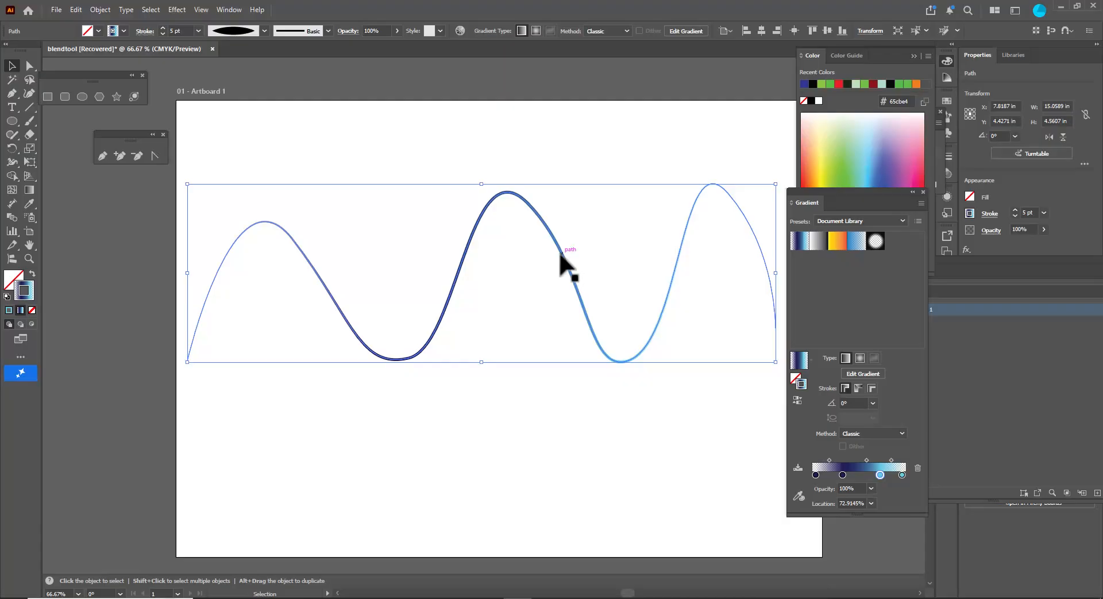
left_click_drag(560, 253, 563, 407)
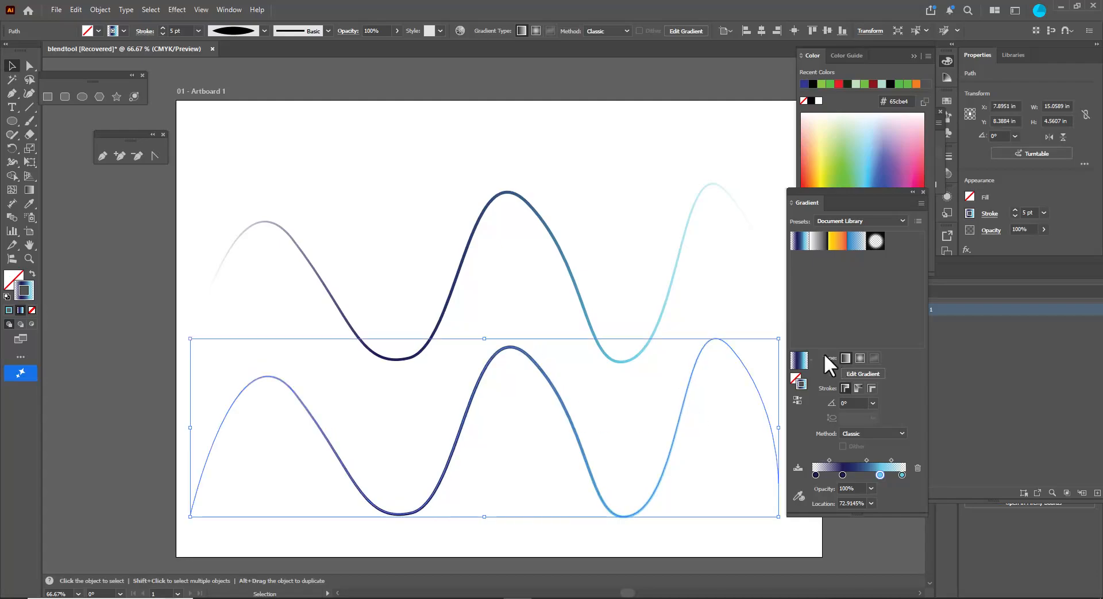
mouse_move(778, 341)
left_mouse_down()
mouse_move(741, 370)
mouse_move(773, 356)
left_mouse_up()
left_click_drag(535, 379, 541, 419)
left_click_drag(735, 391, 726, 399)
- Select both the upper and lower waves and set the blend options to 80 specified steps
left_click(596, 193)
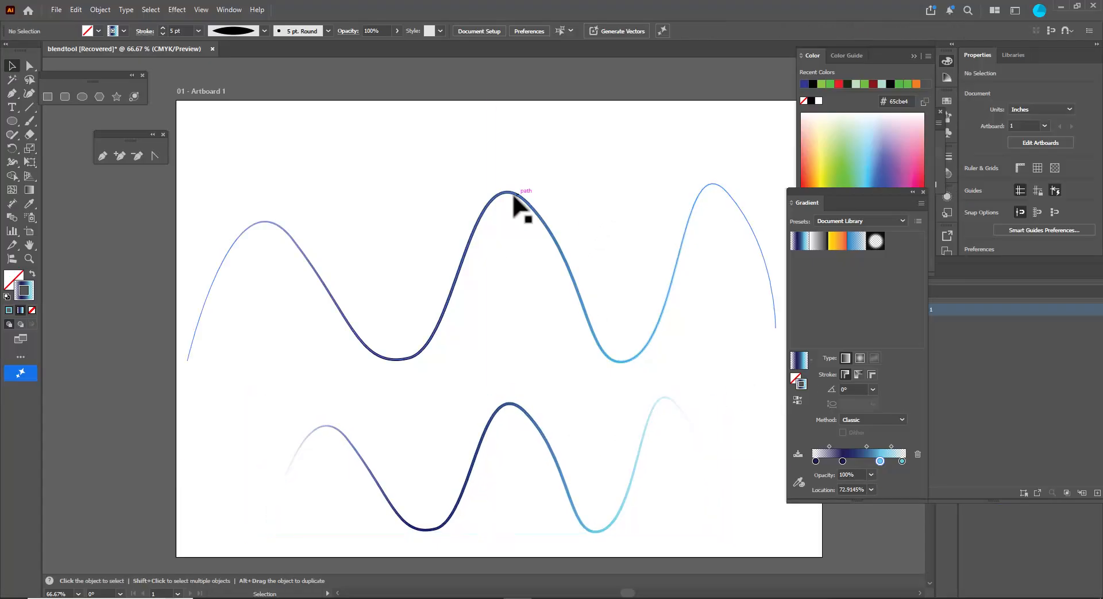
left_click(489, 201)
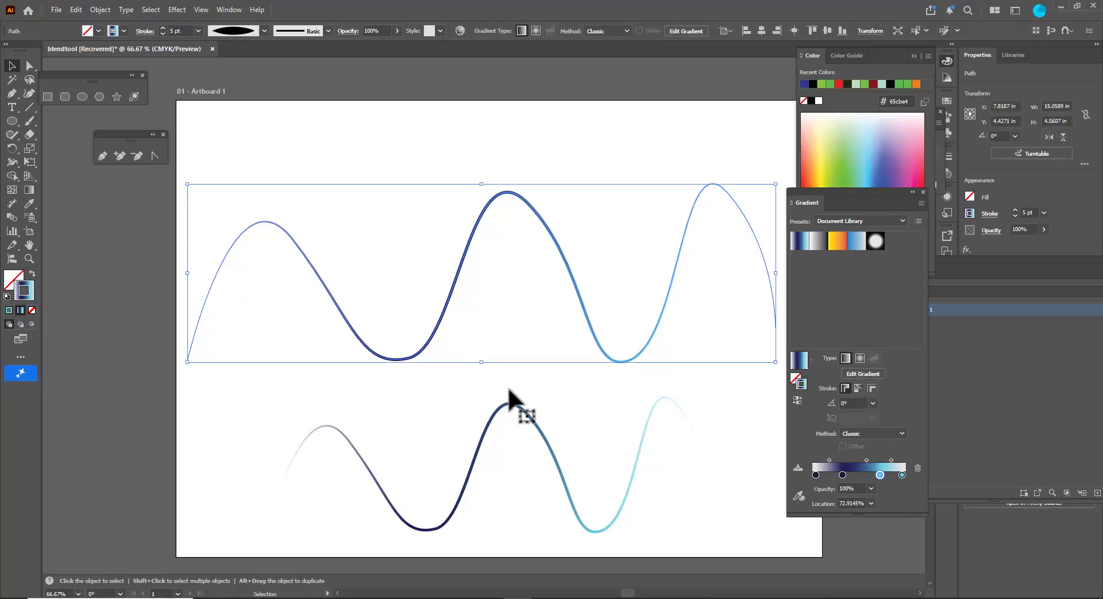
left_click(513, 409, "shift")
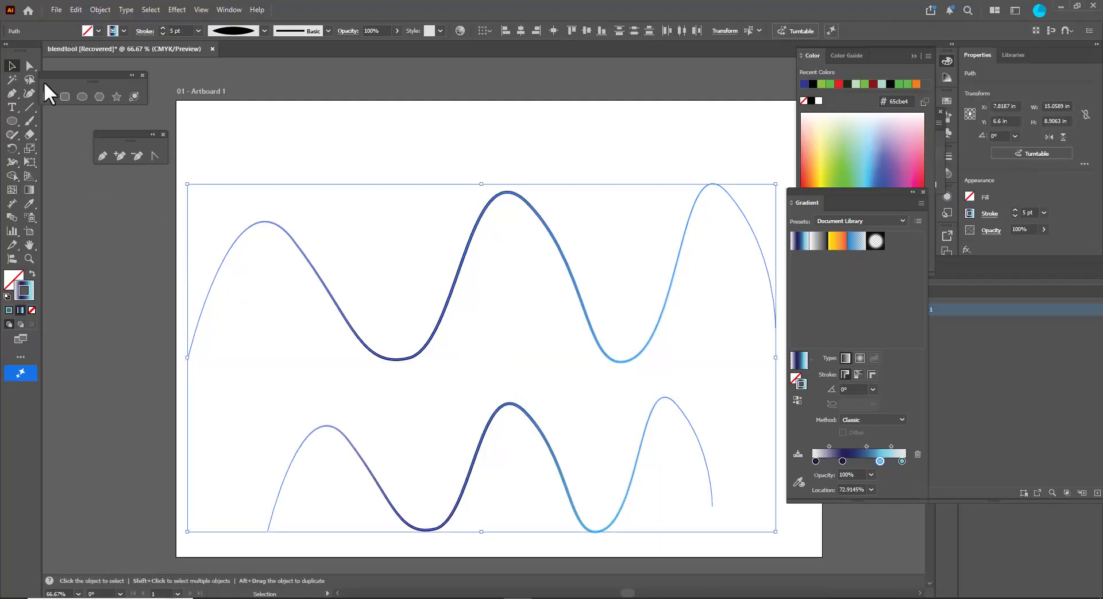
left_click(101, 10)
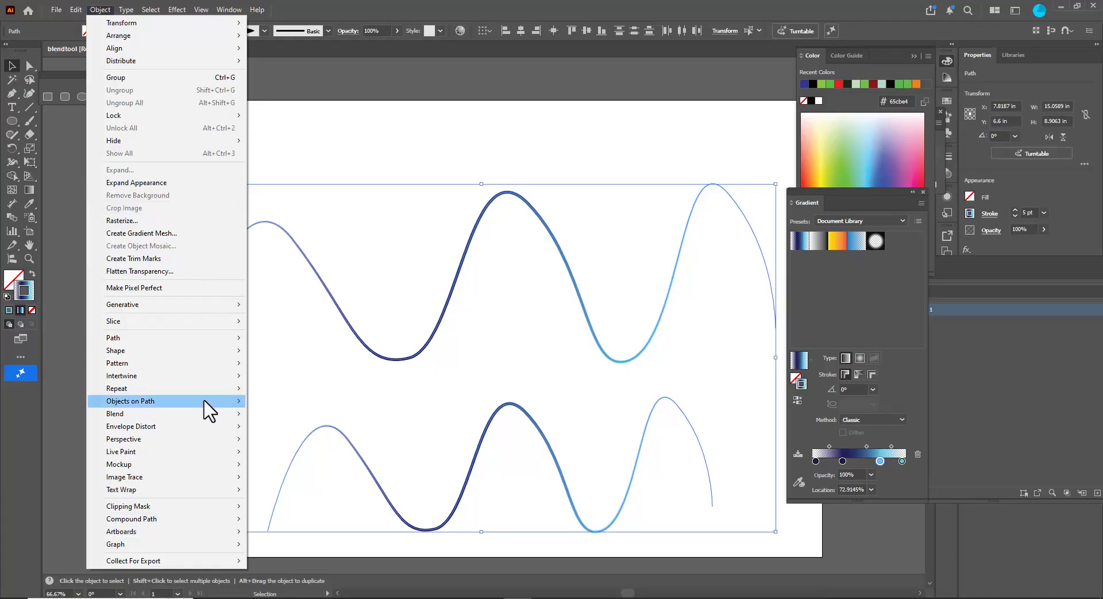
mouse_move(184, 413)
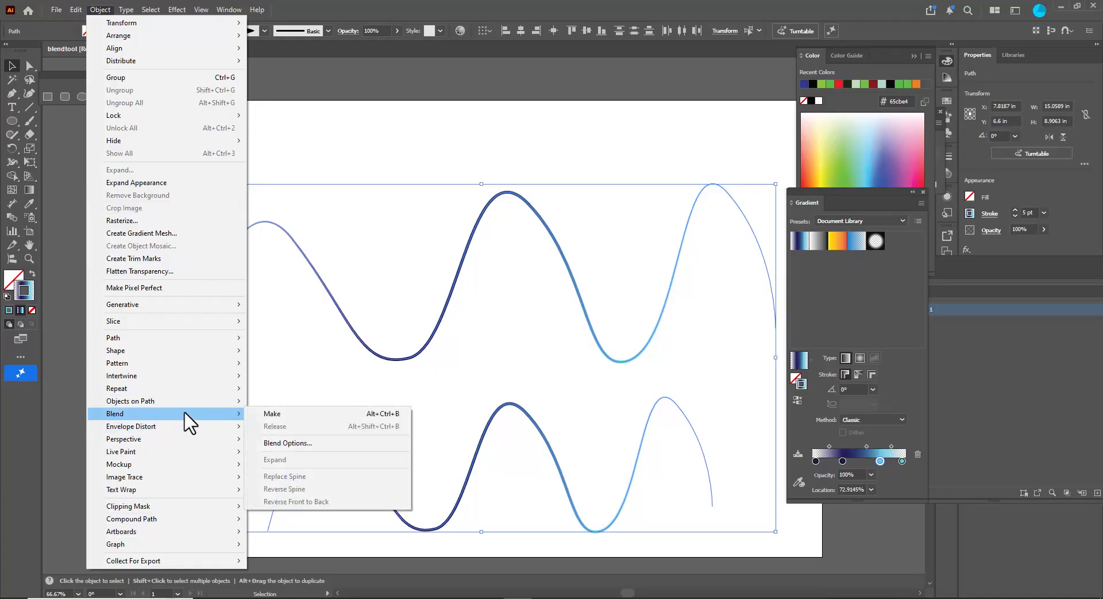
left_click(327, 448)
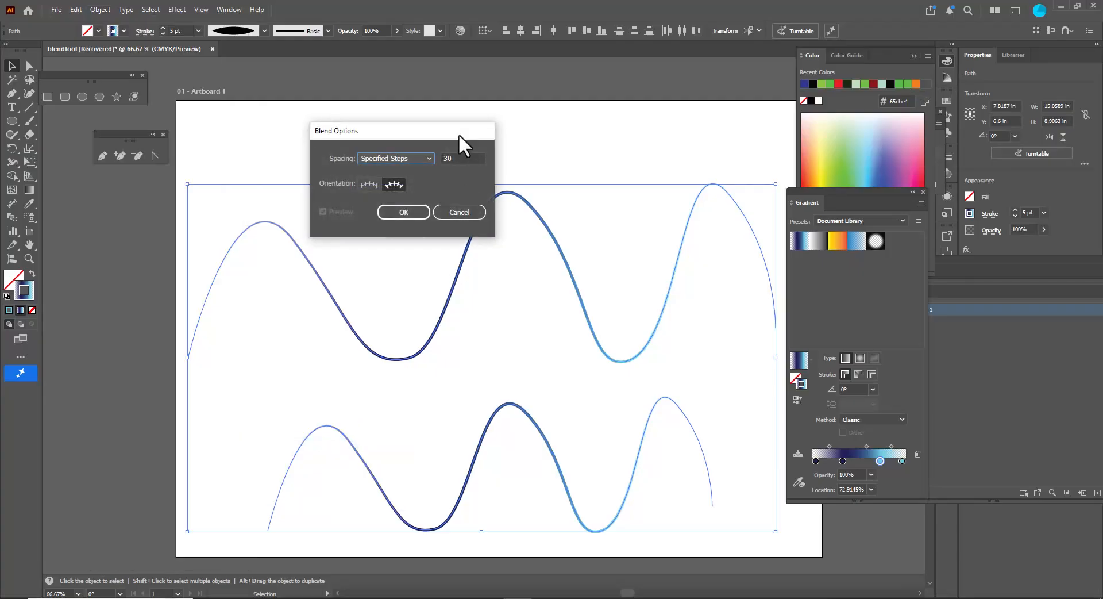
left_click_drag(459, 133, 504, 139)
left_click(505, 162)
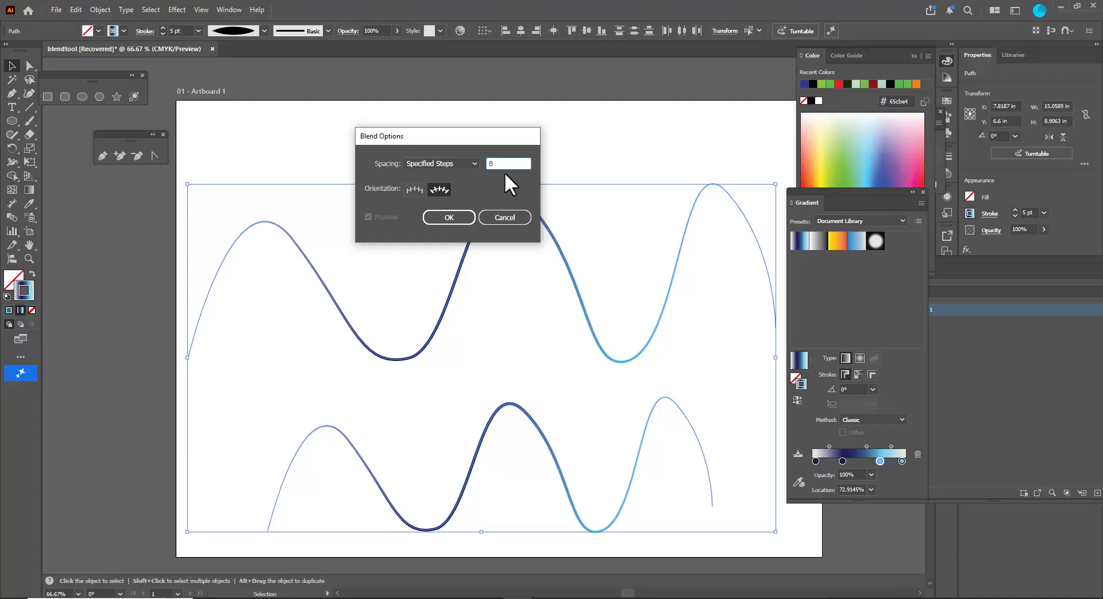
left_click(444, 216)
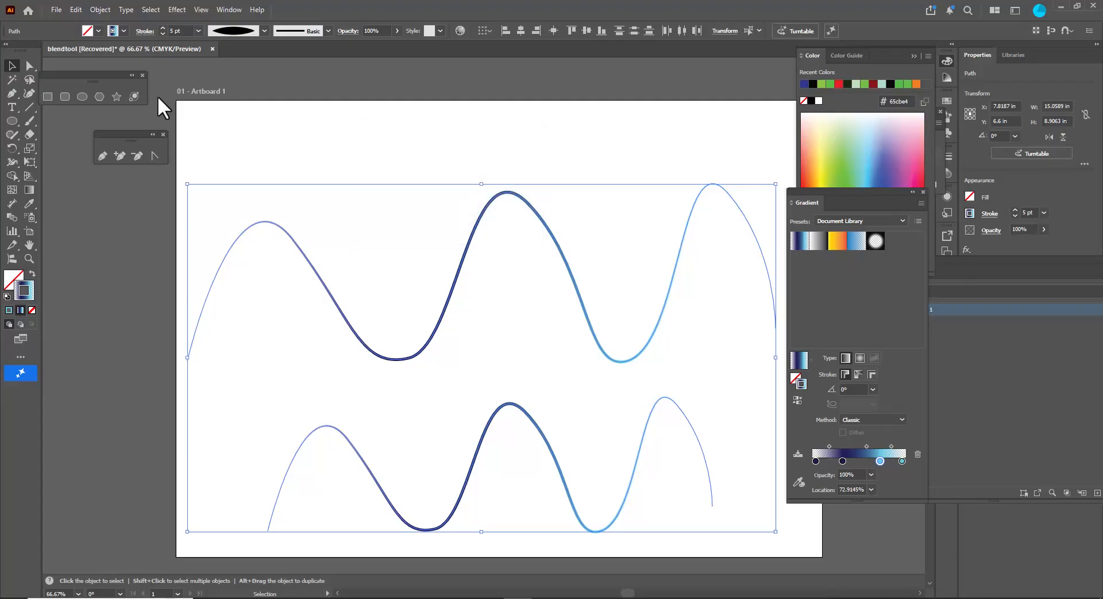
- Blend the two selected waves, then undo the blend
left_click(97, 7)
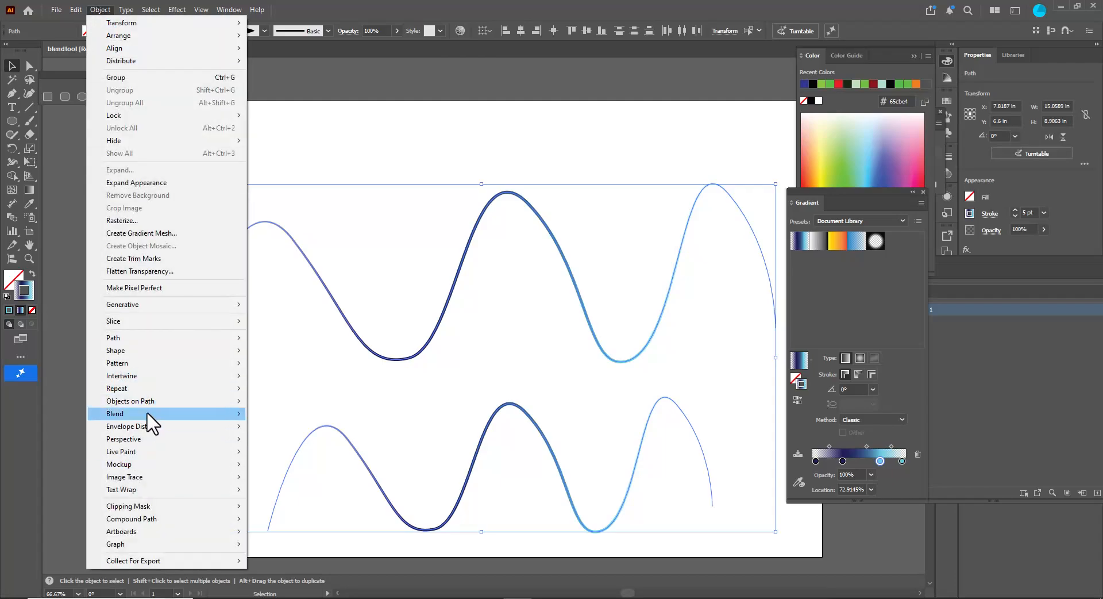
mouse_move(148, 414)
left_click(317, 419)
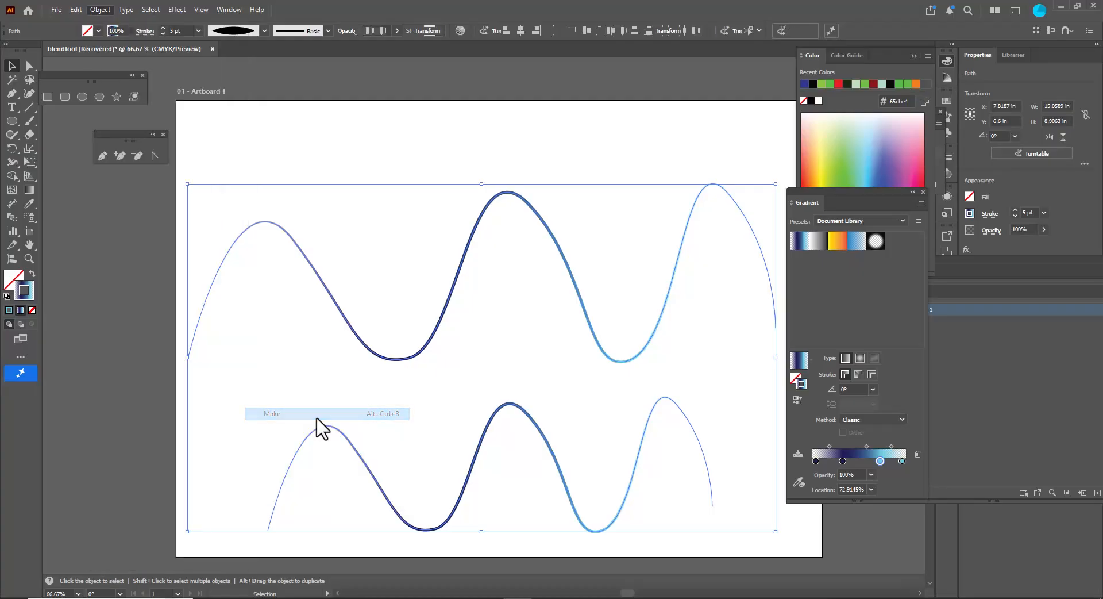
left_click(151, 351)
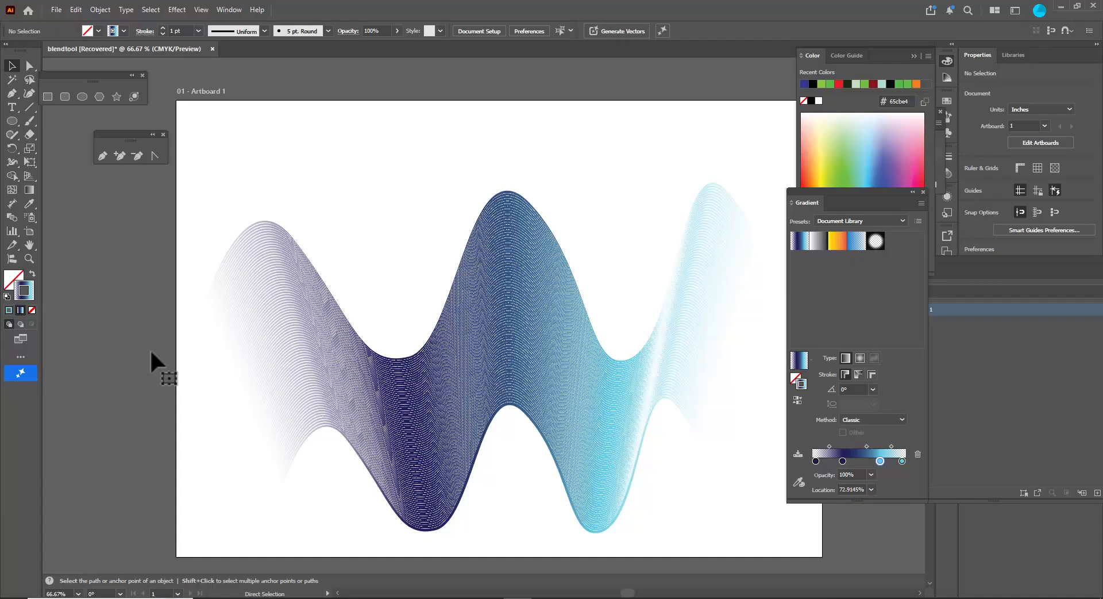
key("ctrl+z")
- Change the blend options to 40 specified steps
left_click(100, 8)
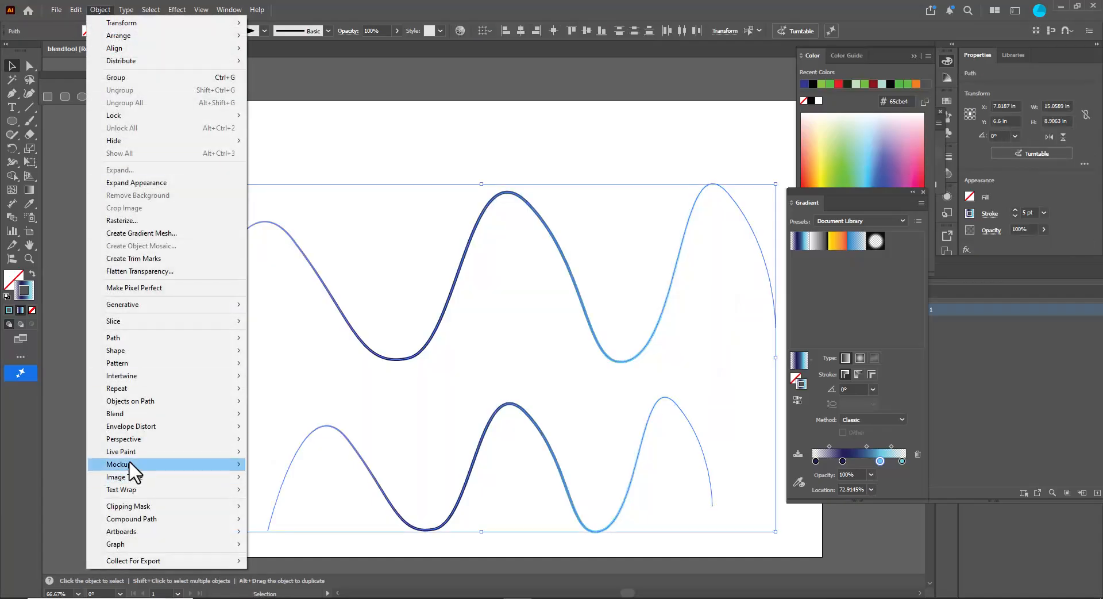
mouse_move(183, 414)
left_click(324, 443)
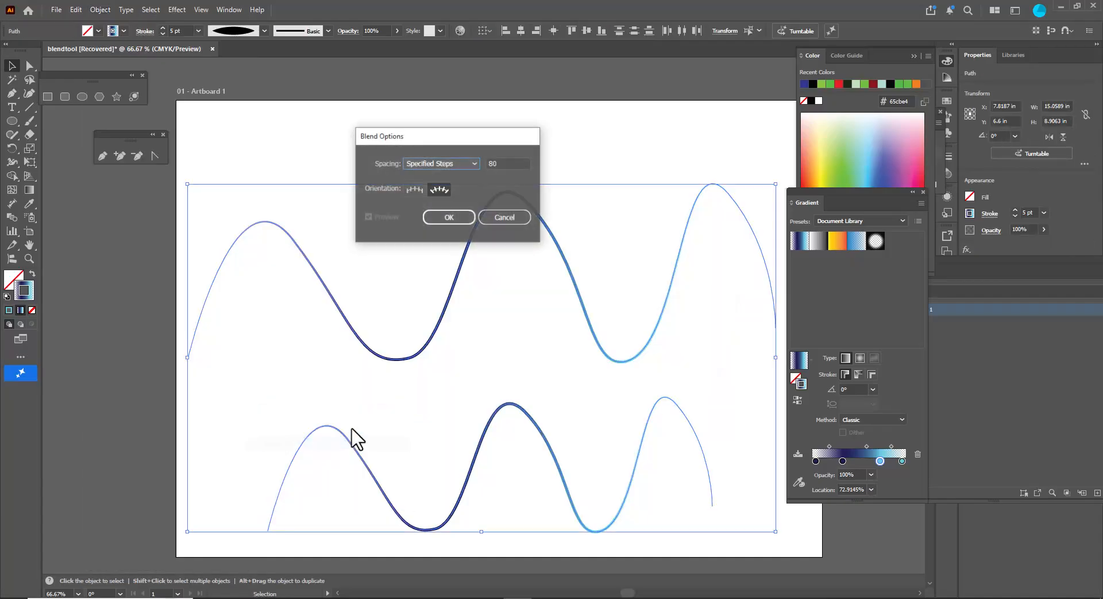
left_click_drag(503, 144, 515, 167)
left_click(523, 186)
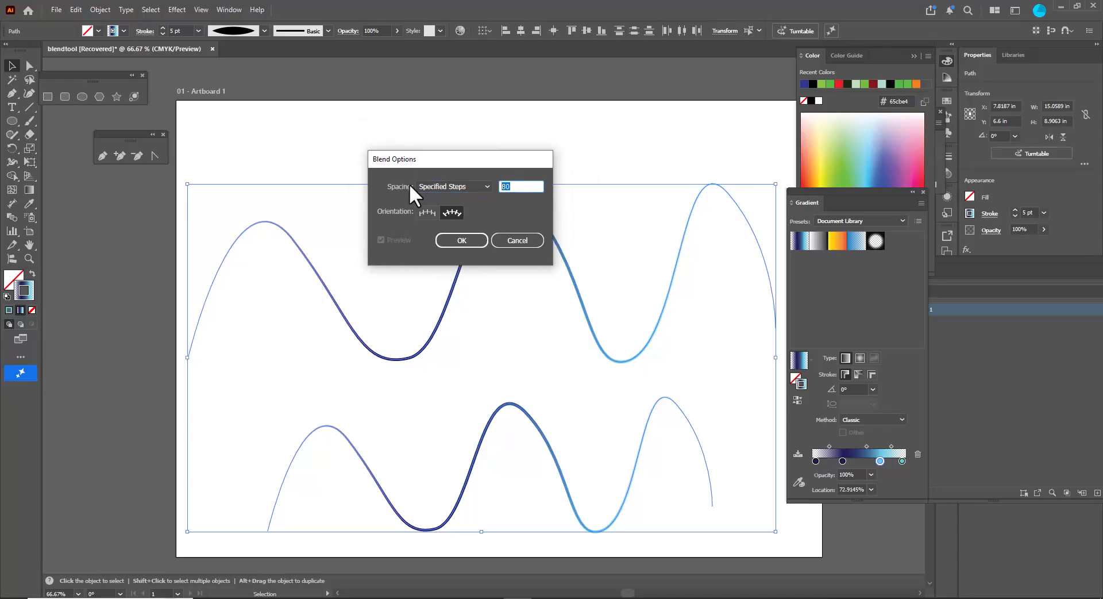
type("40")
left_click(448, 240)
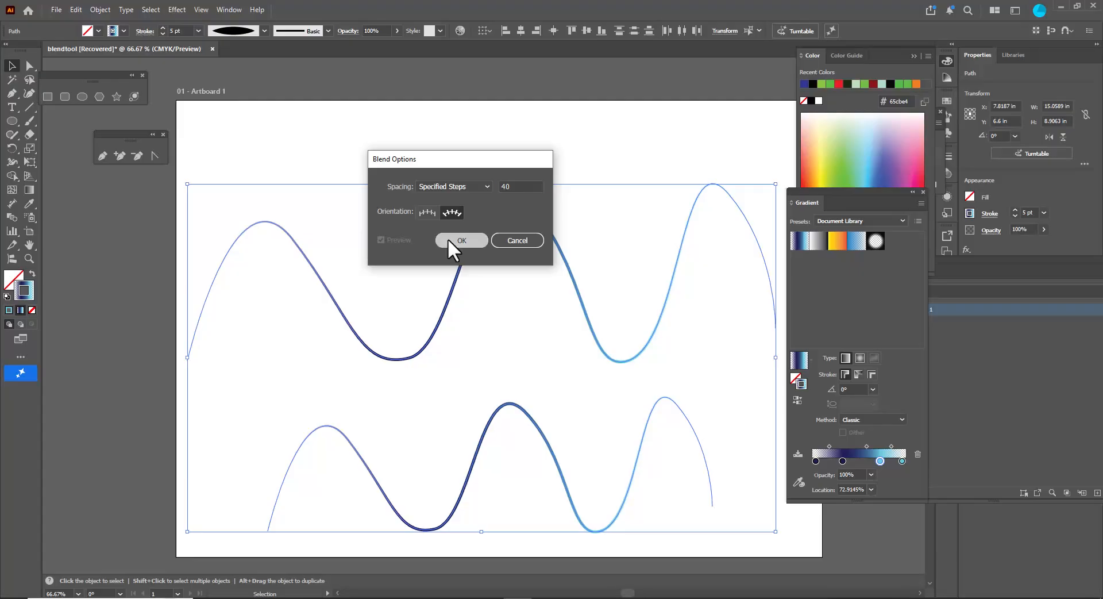
- Blend the two waves with 40 steps, then undo the blend
left_click(97, 10)
mouse_move(173, 413)
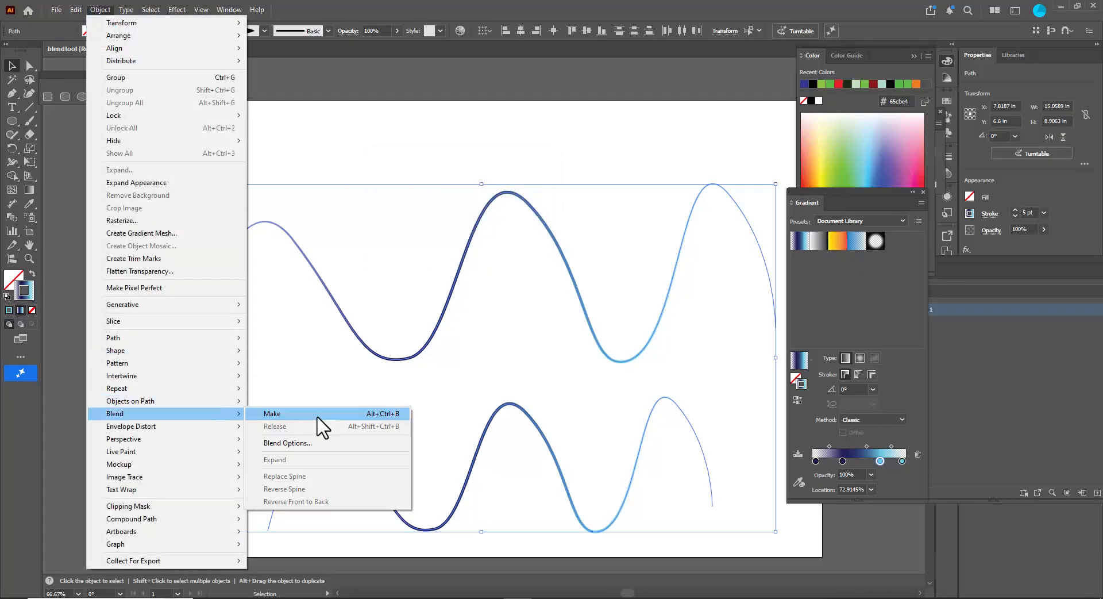
left_click(322, 413)
left_click(130, 375)
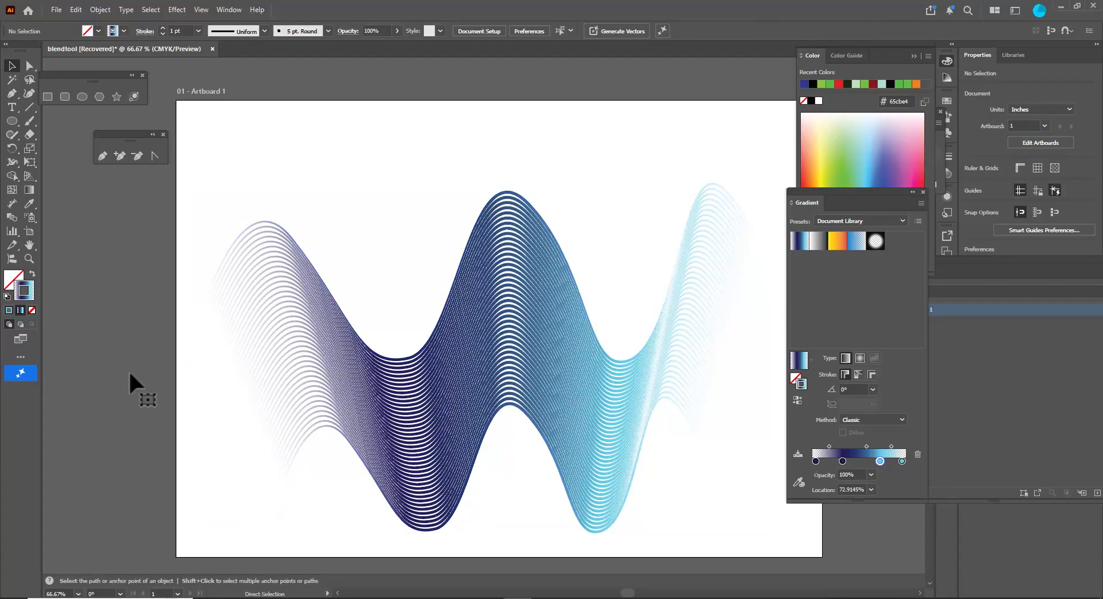
key("ctrl+z")
- Select only the lower wave and change its dark blue gradient stop to orange
left_click(586, 240)
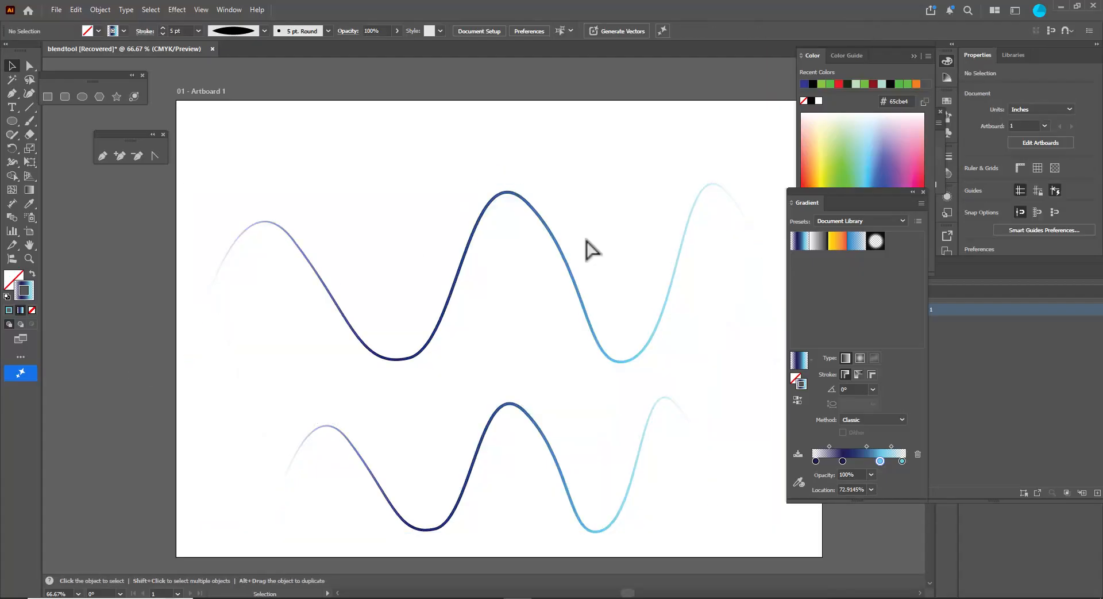
left_click(544, 220)
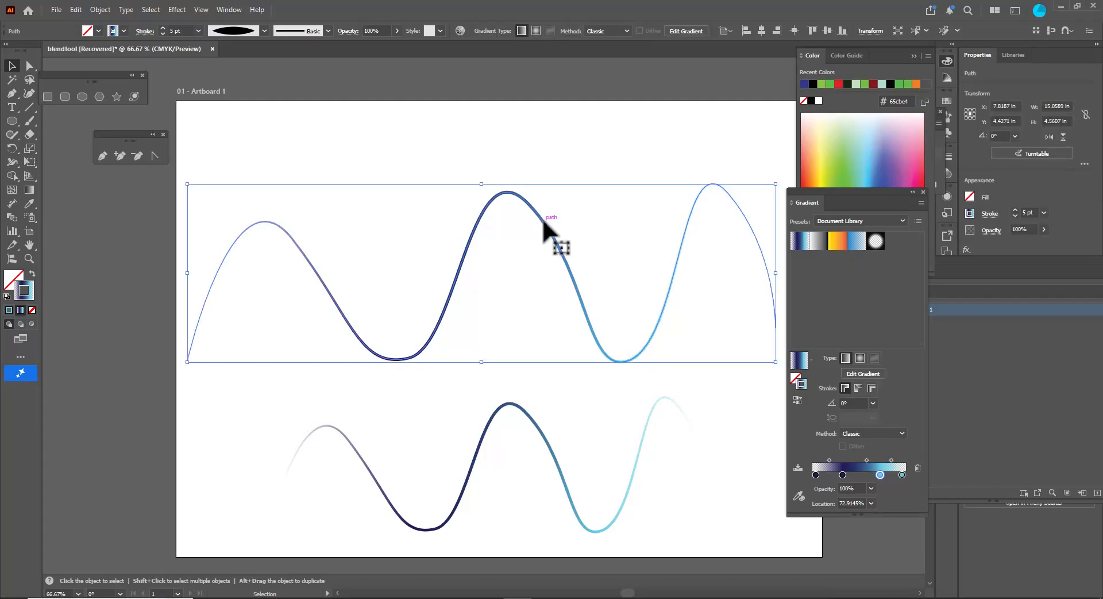
left_click(528, 419)
left_click(843, 475)
double_click(843, 475)
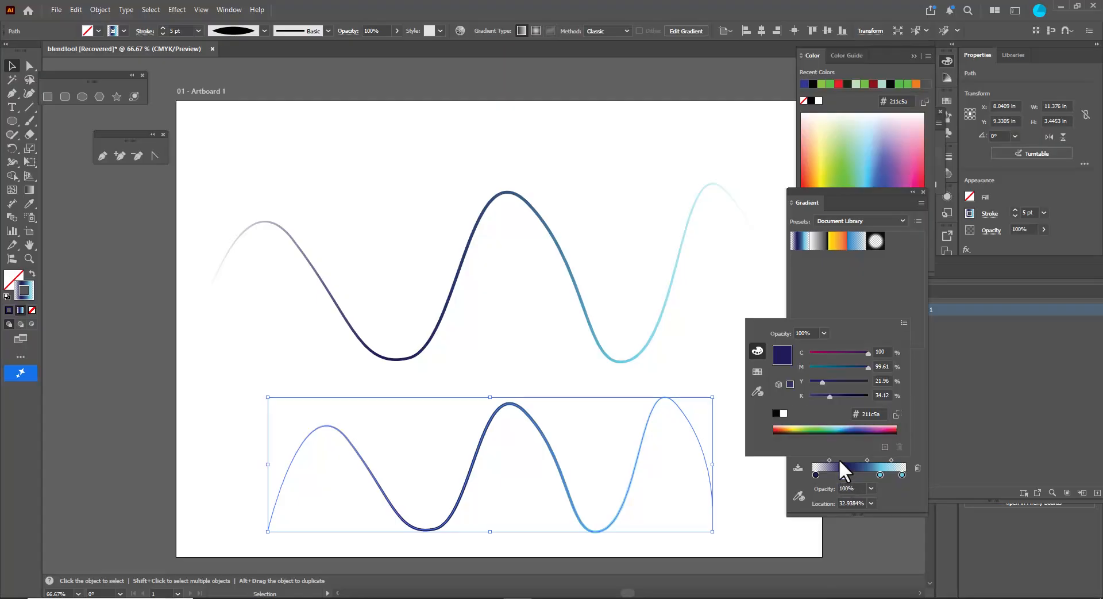
left_click(785, 427)
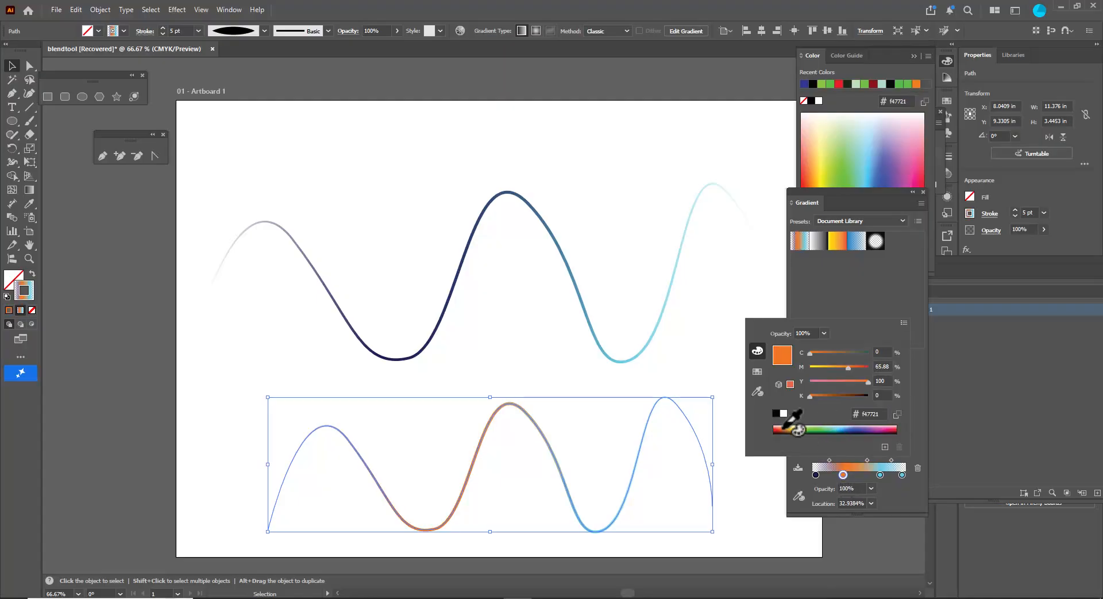
- Change the lower wave's light blue gradient stop to yellow and deselect
double_click(878, 474)
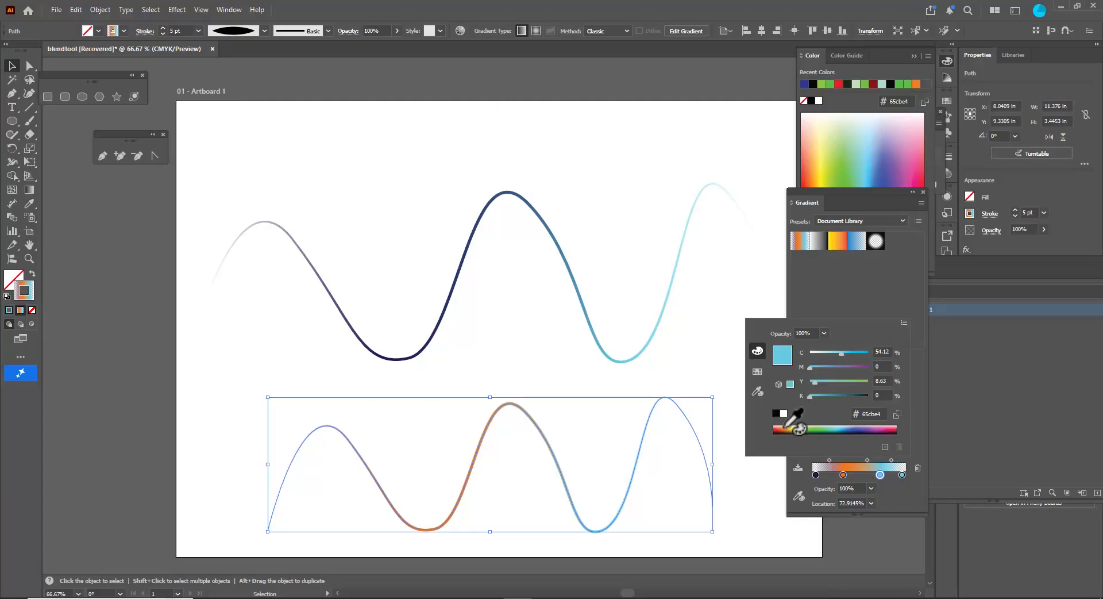
left_click(797, 427)
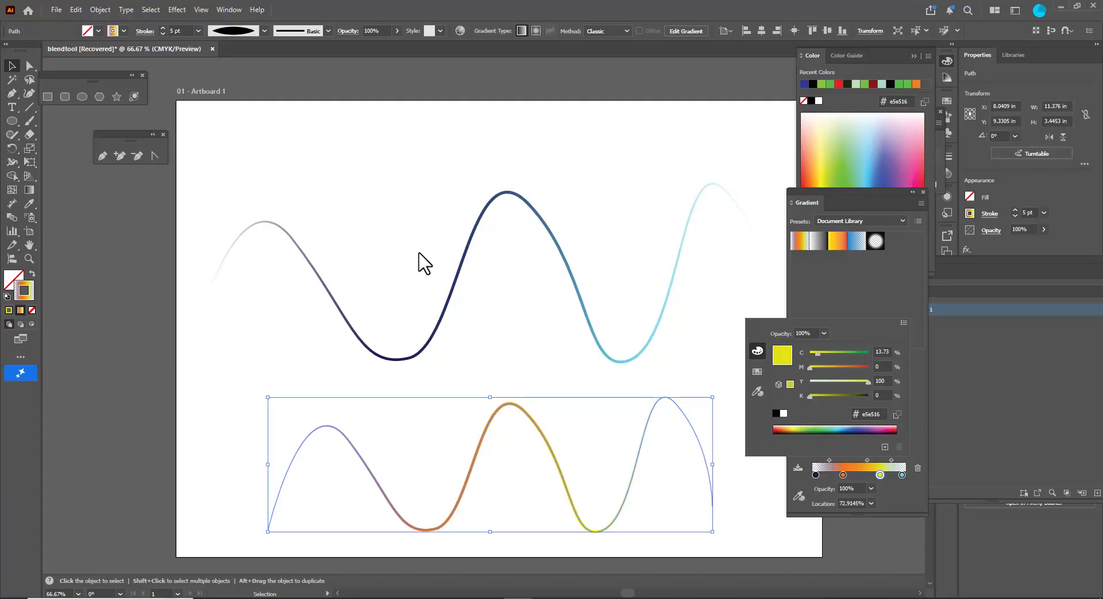
left_click(12, 66)
left_click(294, 165)
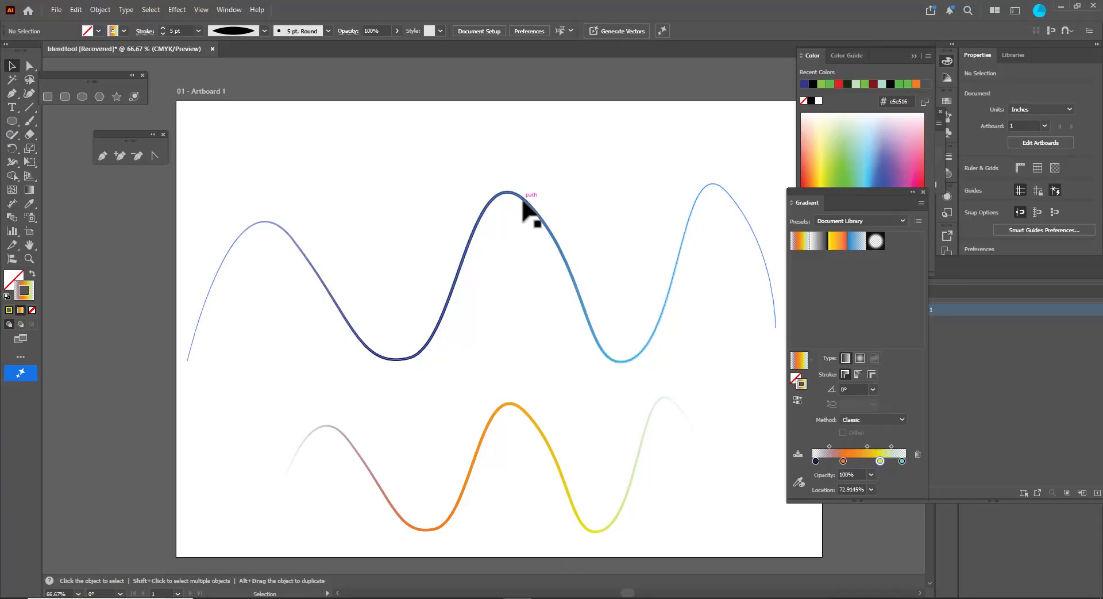
- Extend the artboard's top edge upward, making it about 15.6 in tall
scroll(527, 212, "up", 2)
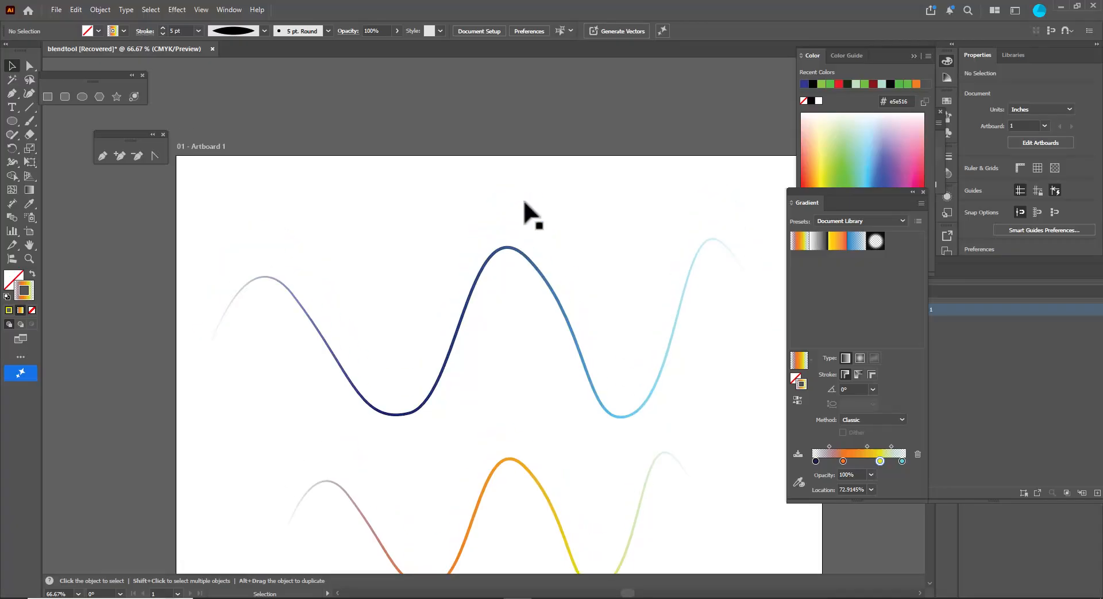
key("ctrl+minus")
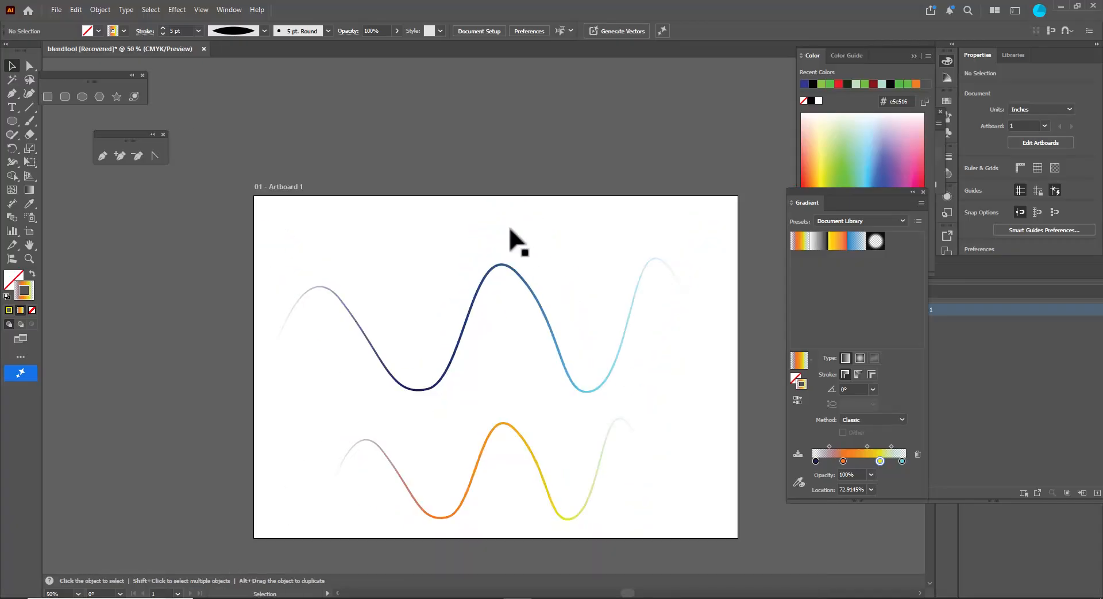
key("shift+o")
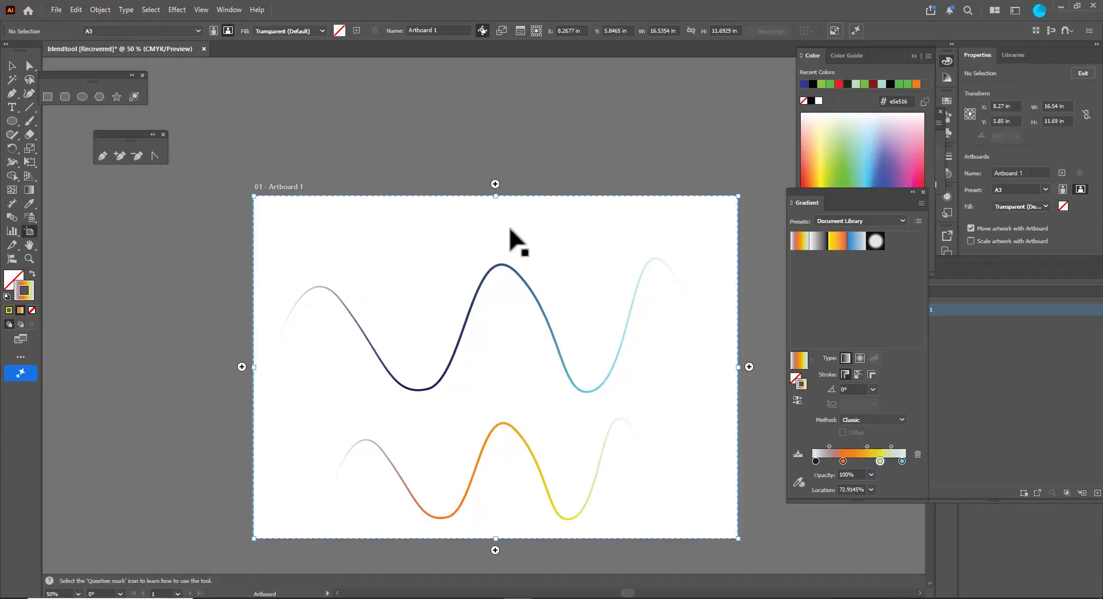
left_click_drag(496, 196, 512, 81)
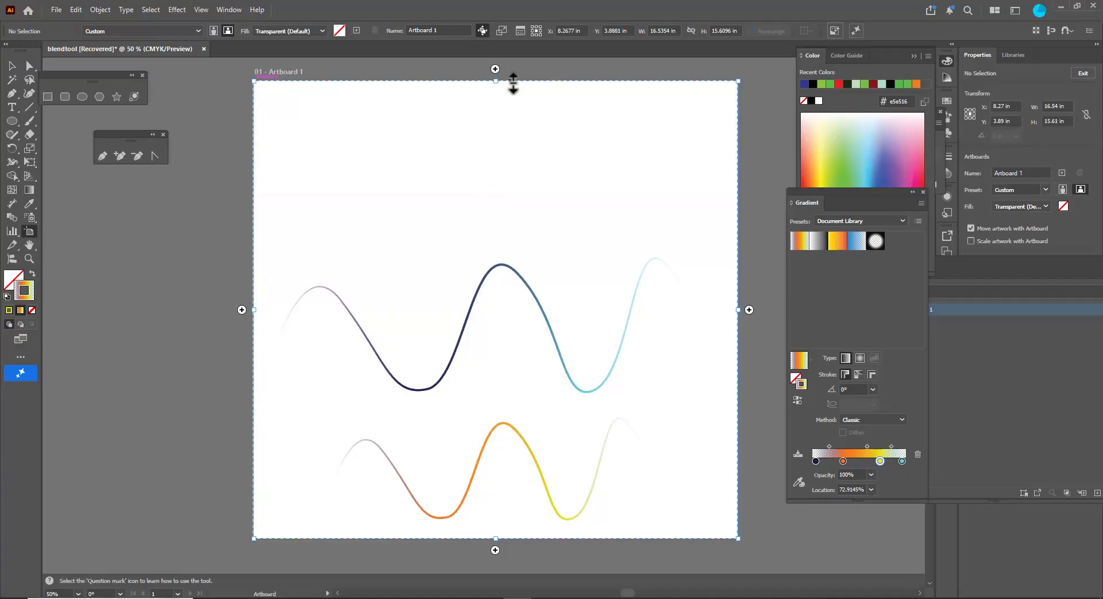
- Select both waves and move them slightly upward on the artboard
left_click(12, 65)
left_click_drag(405, 238, 605, 560)
left_click_drag(550, 340, 554, 320)
- Duplicate the orange wave and place the copy near the artboard's top, above the blue wave
left_click(535, 243)
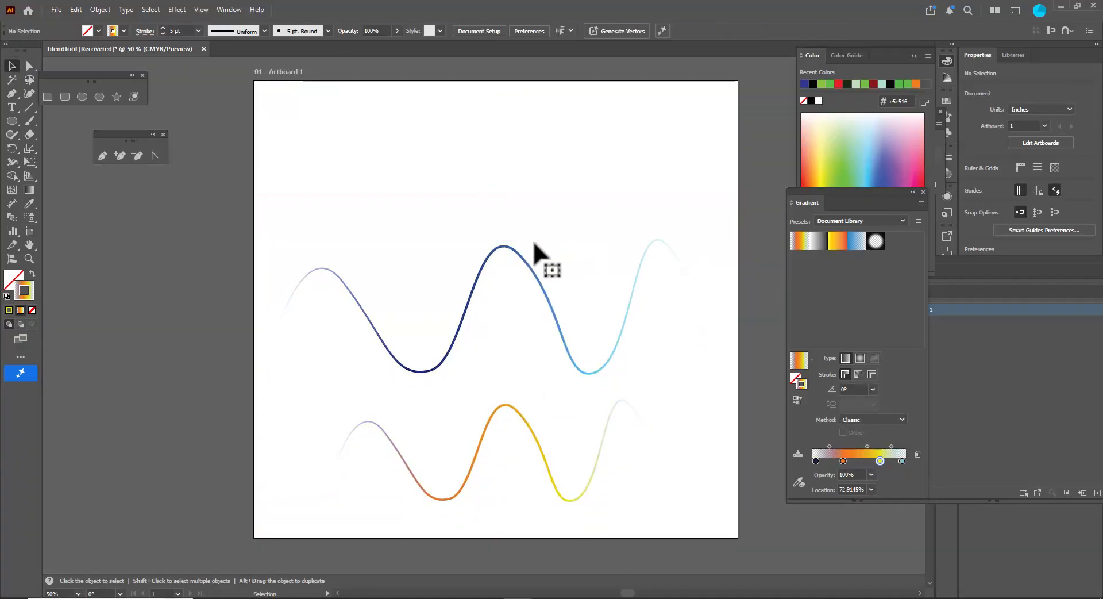
left_click(521, 260)
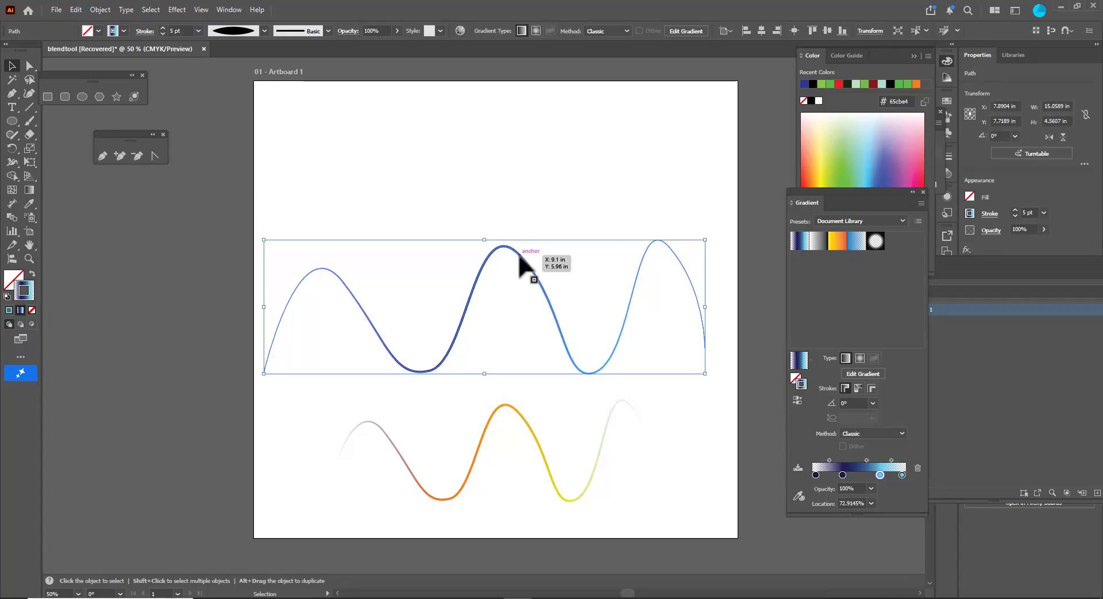
left_click(515, 410)
left_click_drag(515, 410, 507, 120)
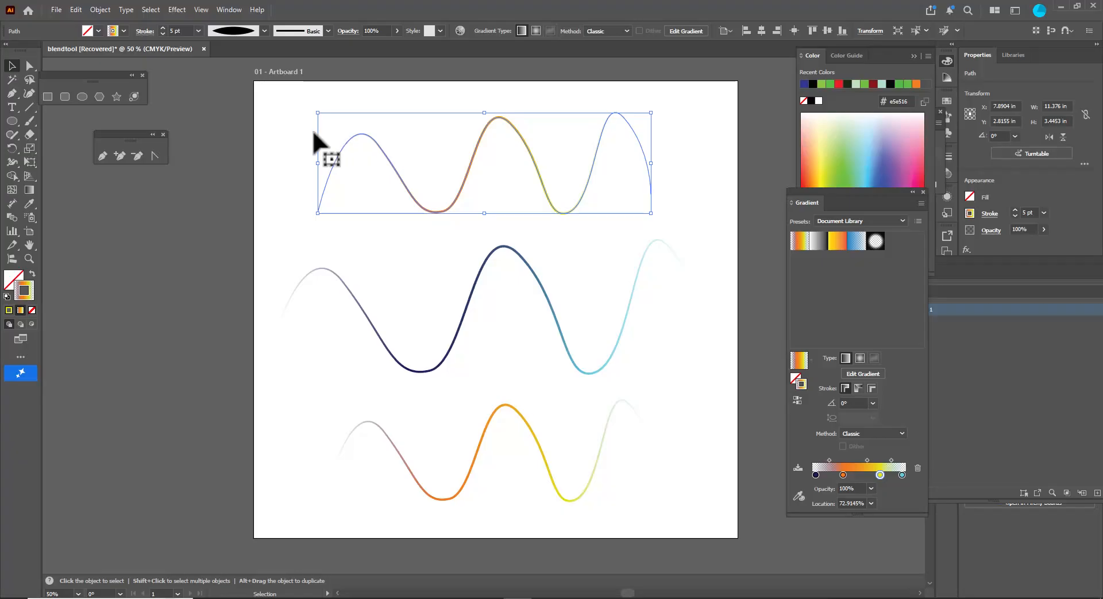
- Select all three waves and make a blend from them
left_click(350, 123)
left_click_drag(460, 163, 629, 524)
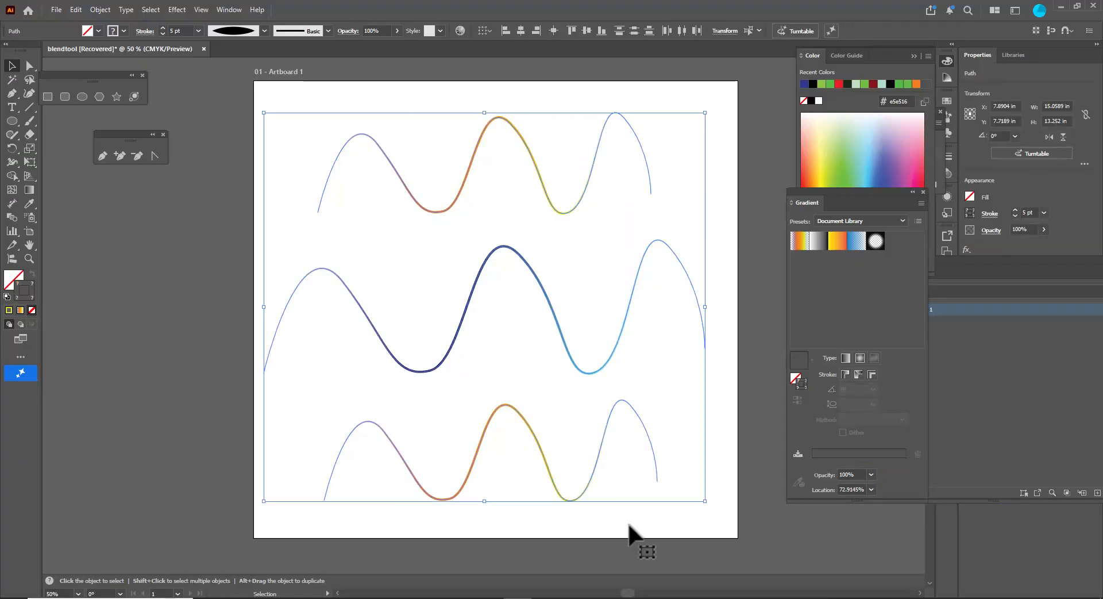
left_click(100, 10)
mouse_move(158, 414)
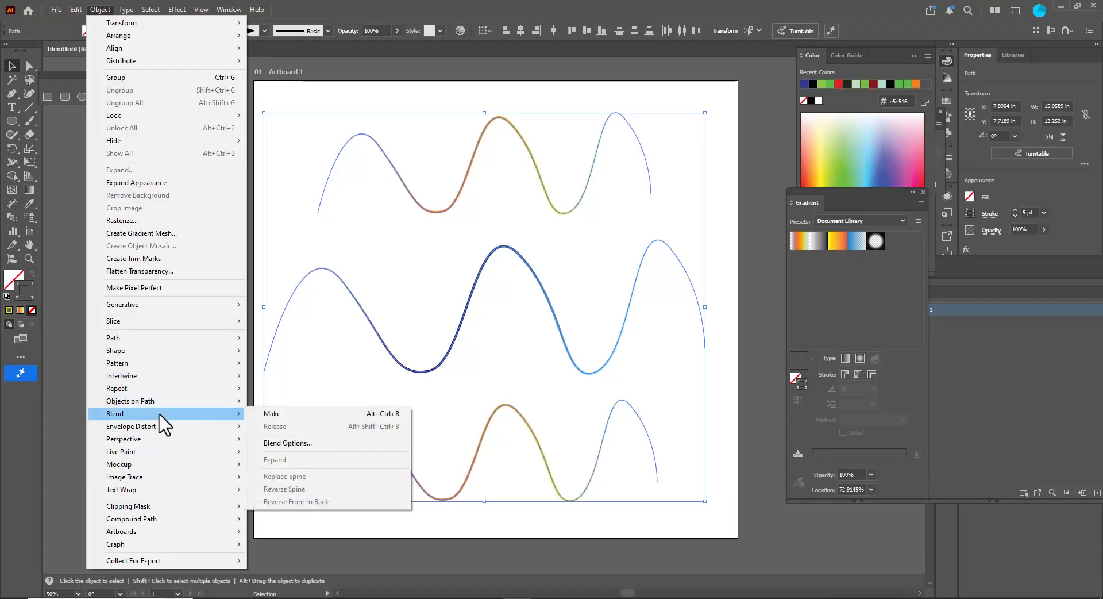
left_click(298, 413)
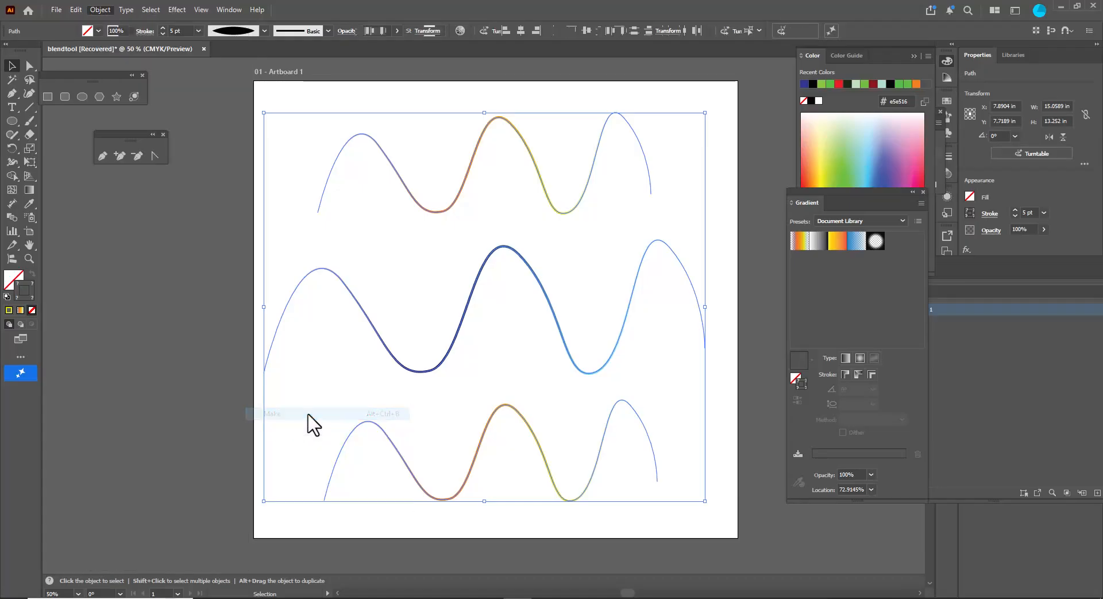
left_click(184, 347)
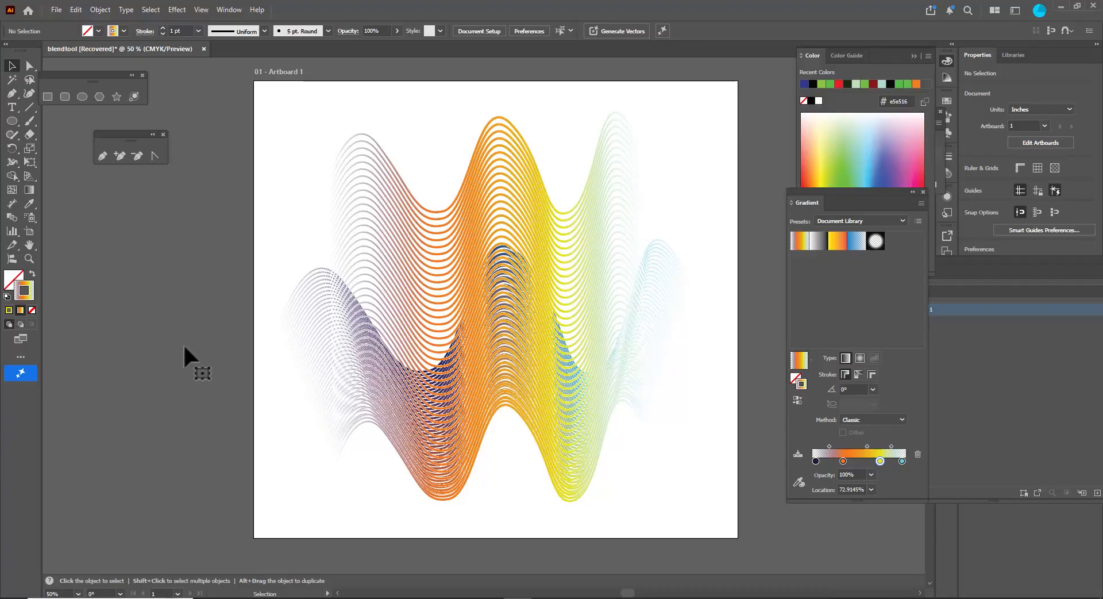
- Undo the three-wave blend and delete the duplicated orange wave at the top
key("a")
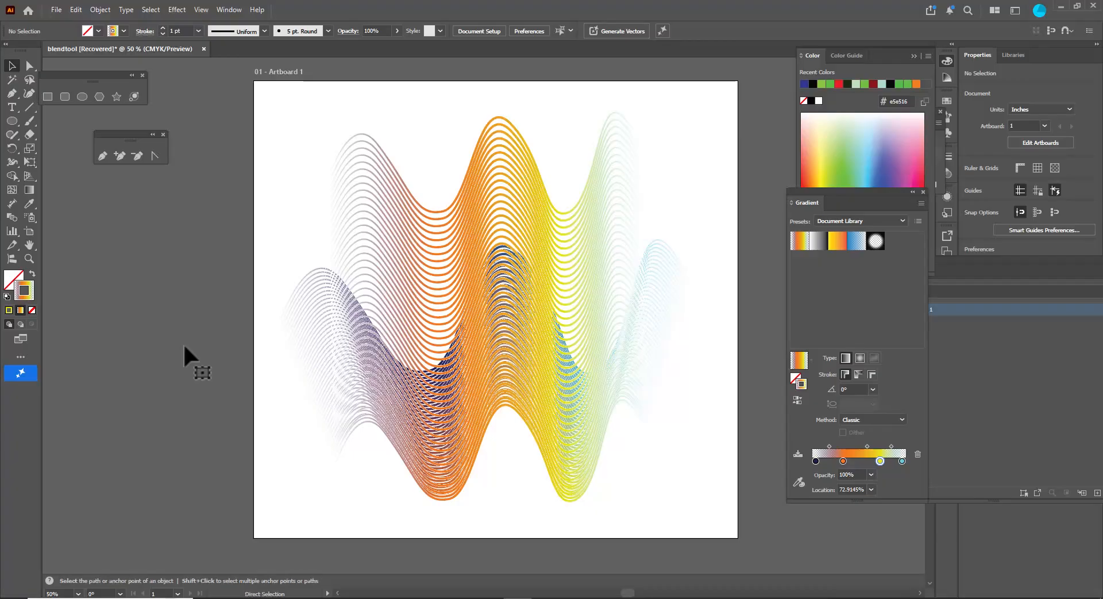
key("ctrl+z")
left_click(317, 243)
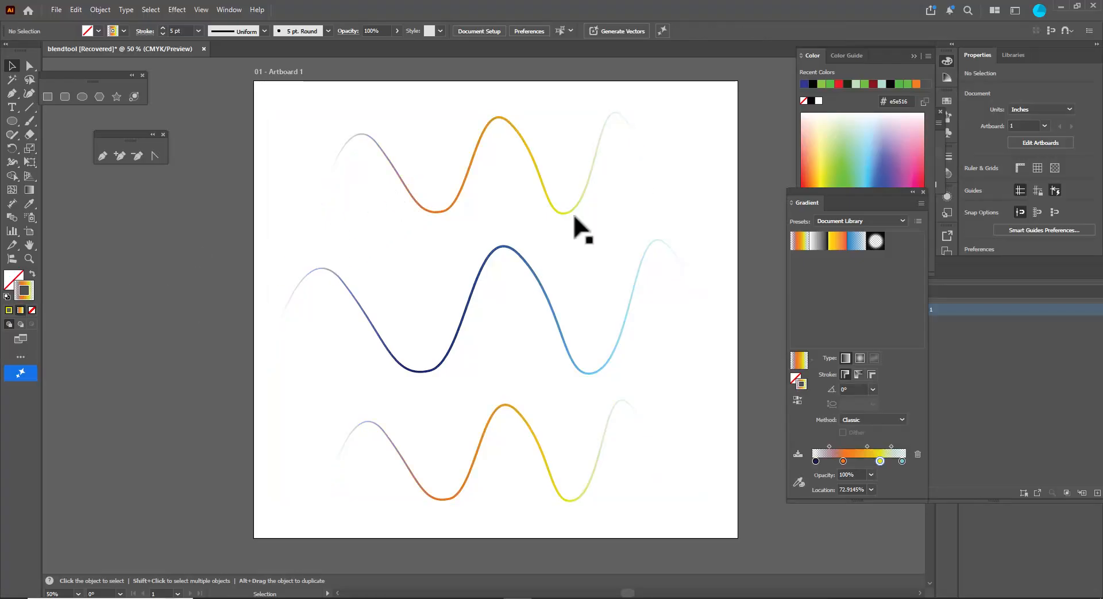
left_click(526, 144)
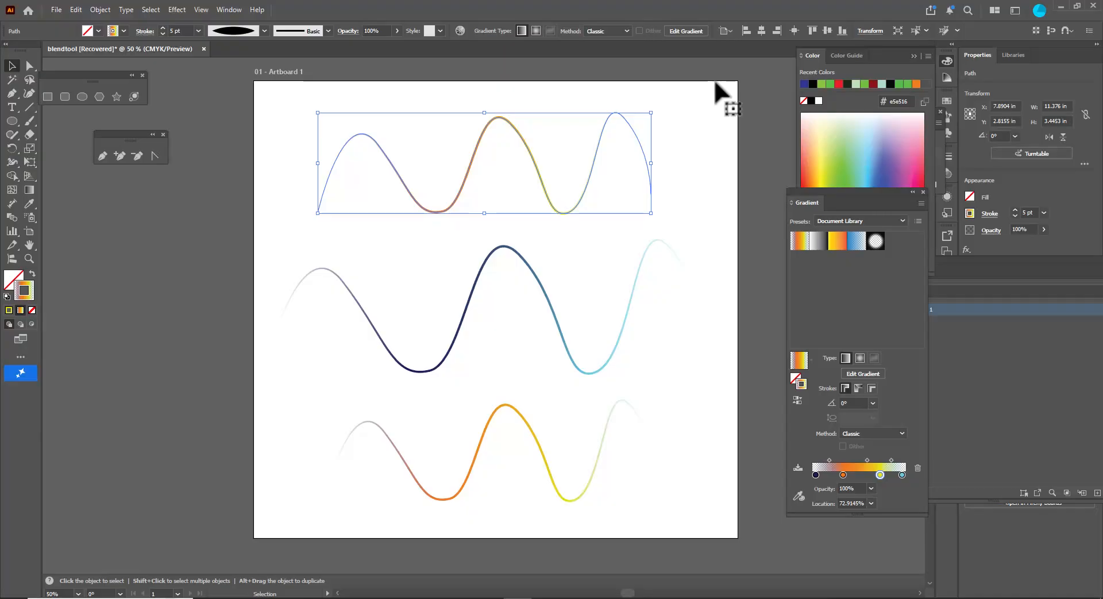
key("Delete")
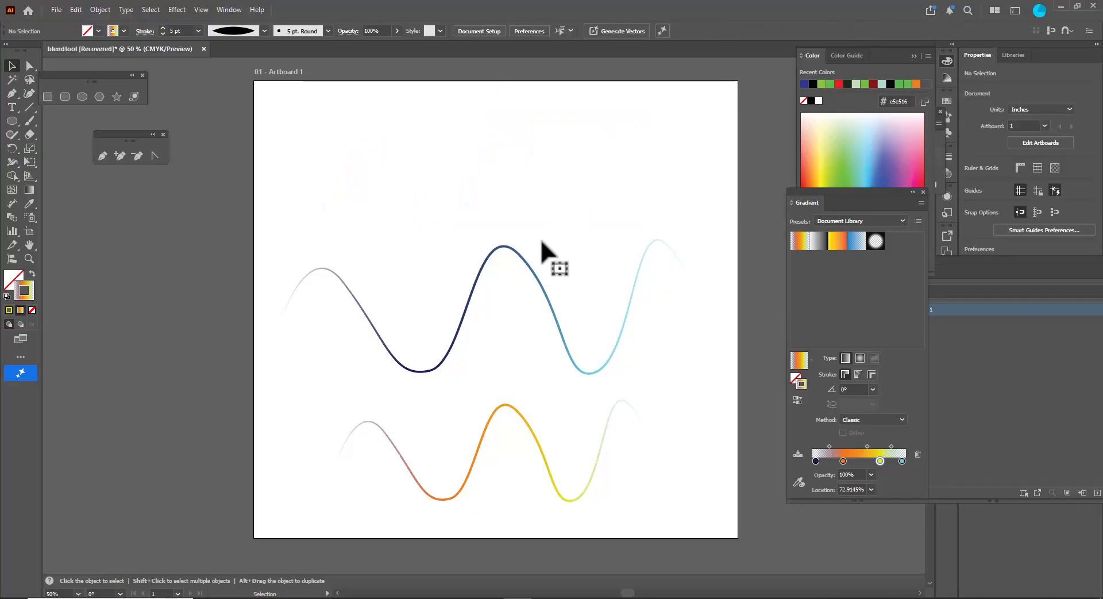
- Move the blue wave up to the artboard's top and make a blend between it and the orange wave
left_click_drag(522, 259, 524, 125)
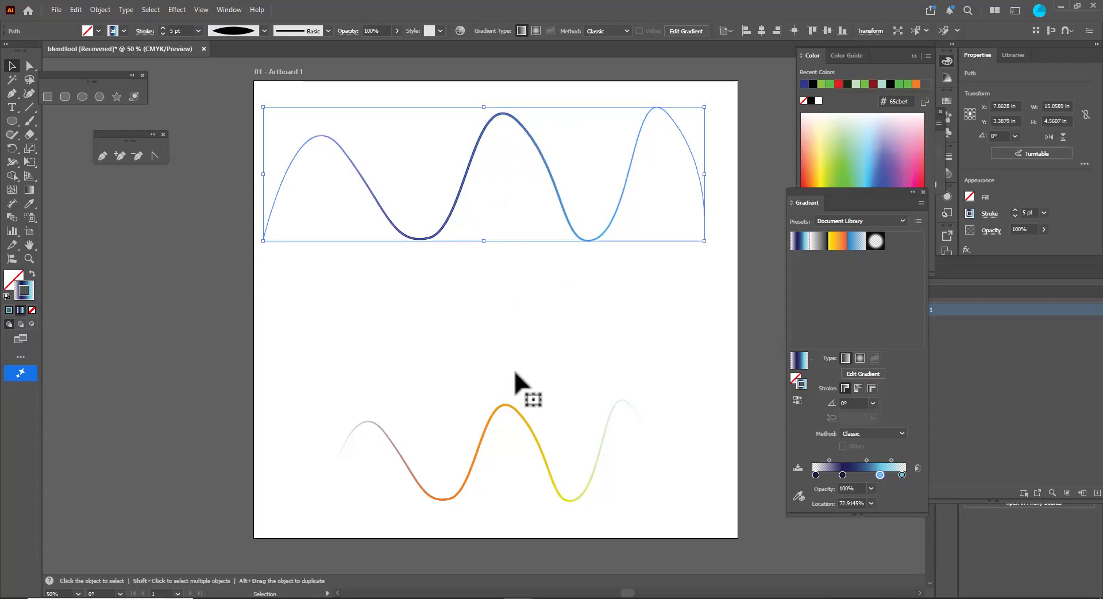
left_click(520, 420)
left_click(460, 192)
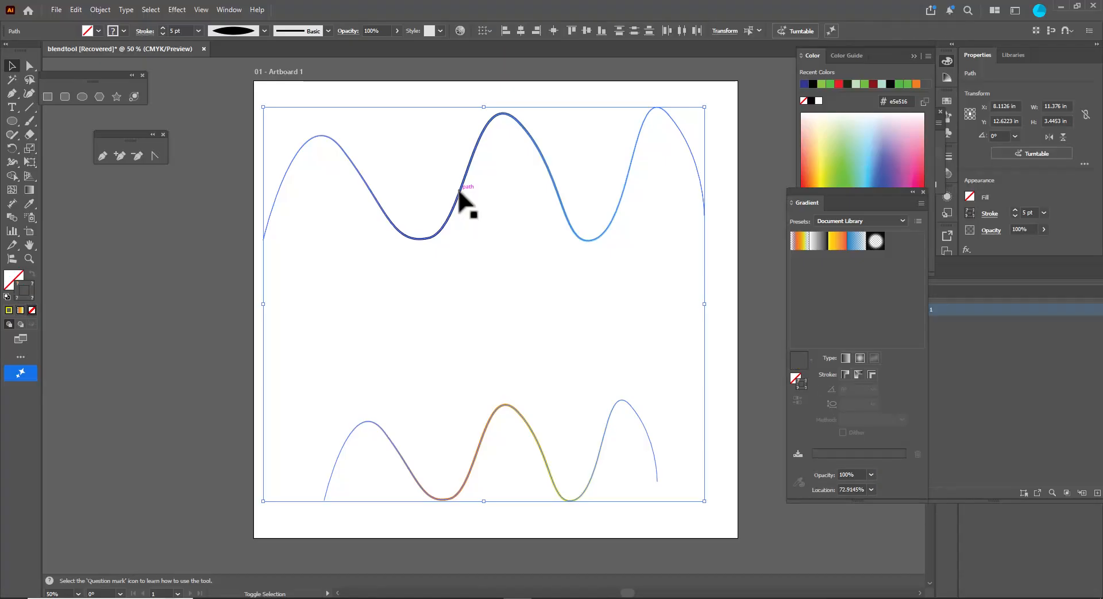
left_click(101, 9)
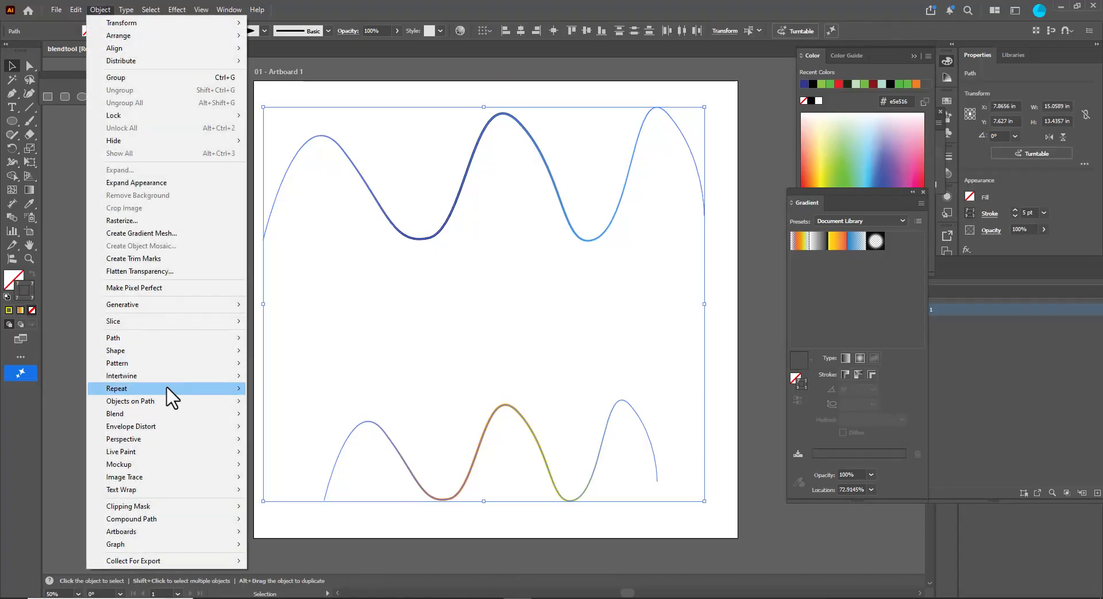
mouse_move(223, 413)
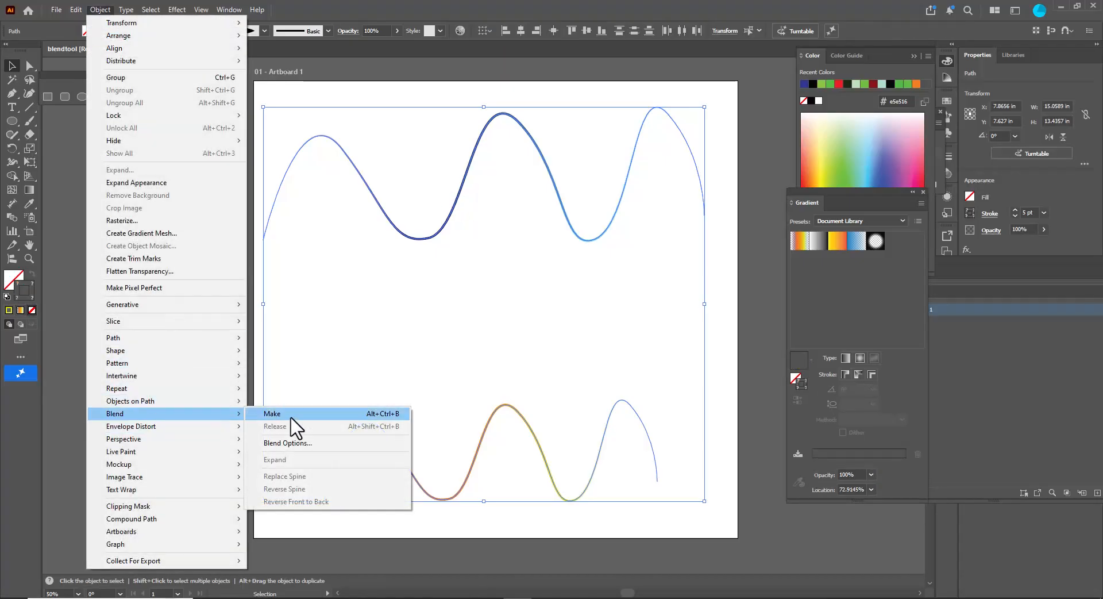
left_click(317, 414)
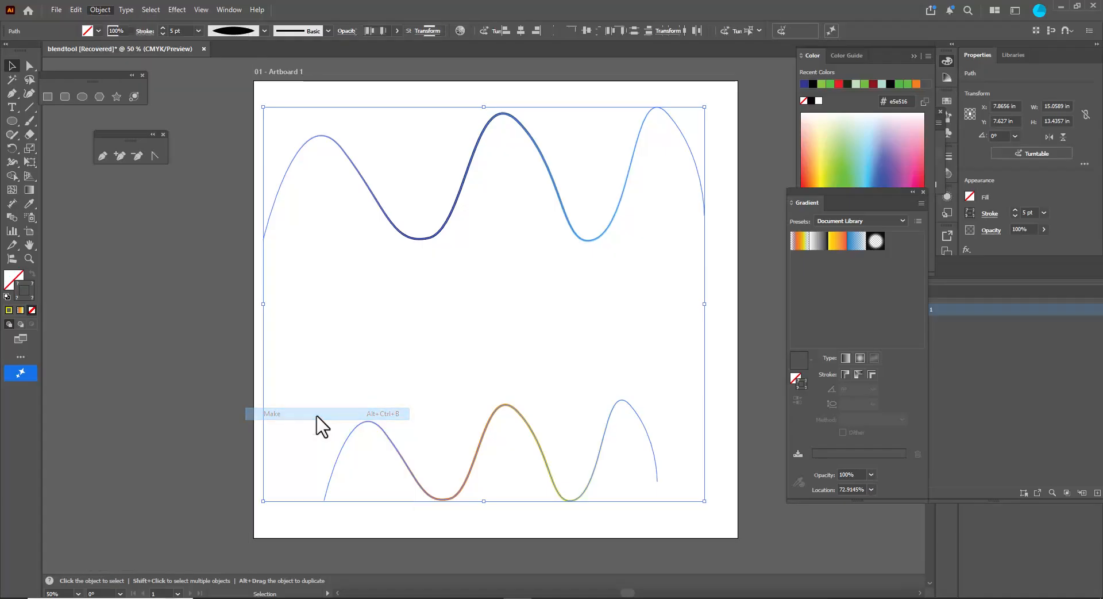
left_click(217, 393)
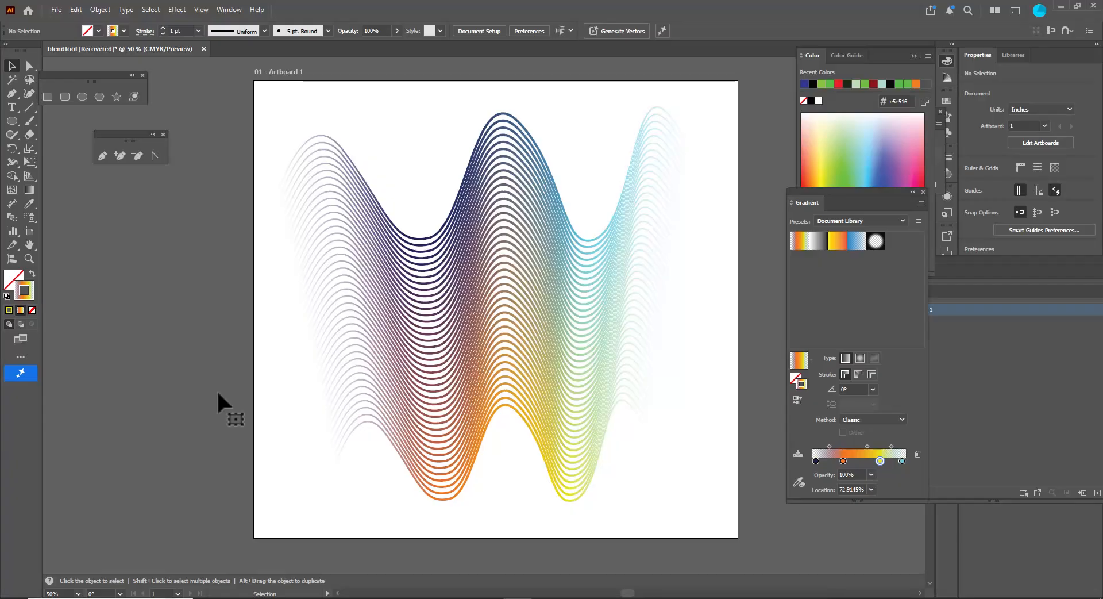
left_click_drag(428, 100, 610, 345)
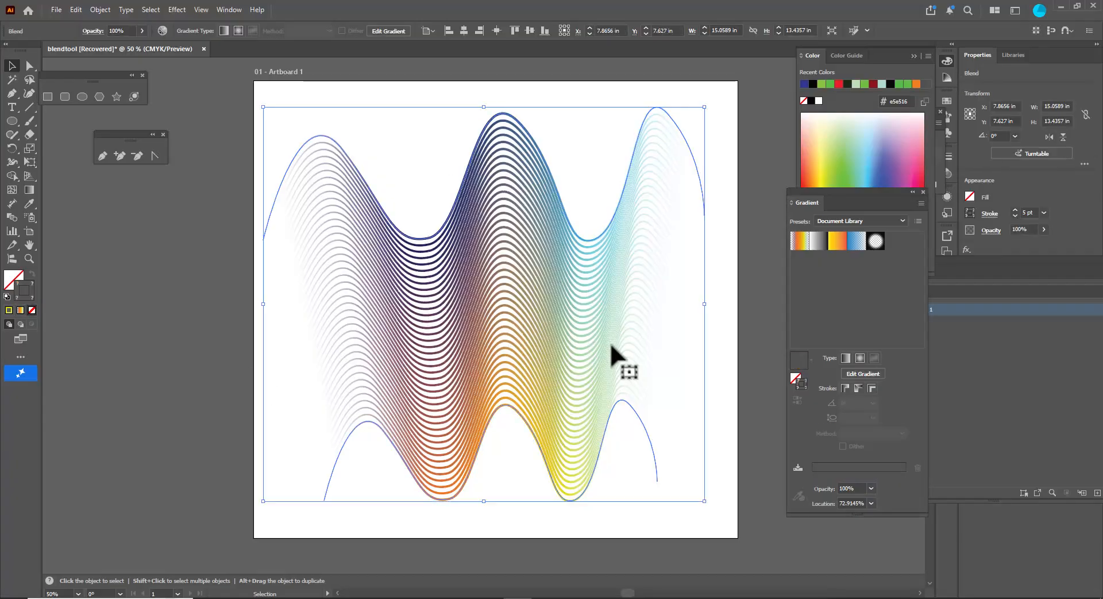
left_click(671, 418)
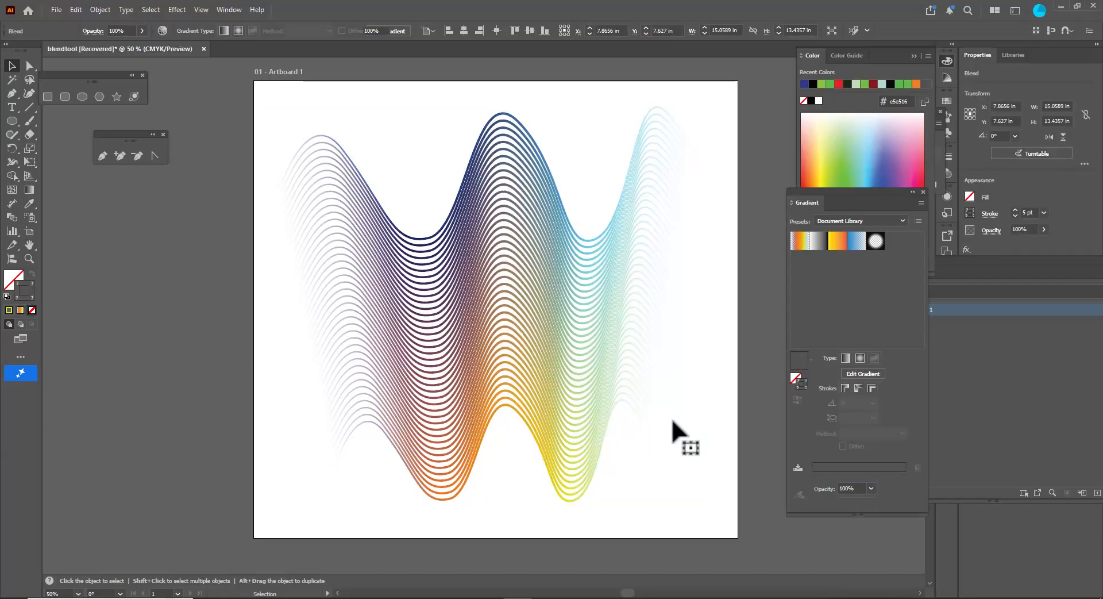
left_click(530, 425)
left_click(686, 543)
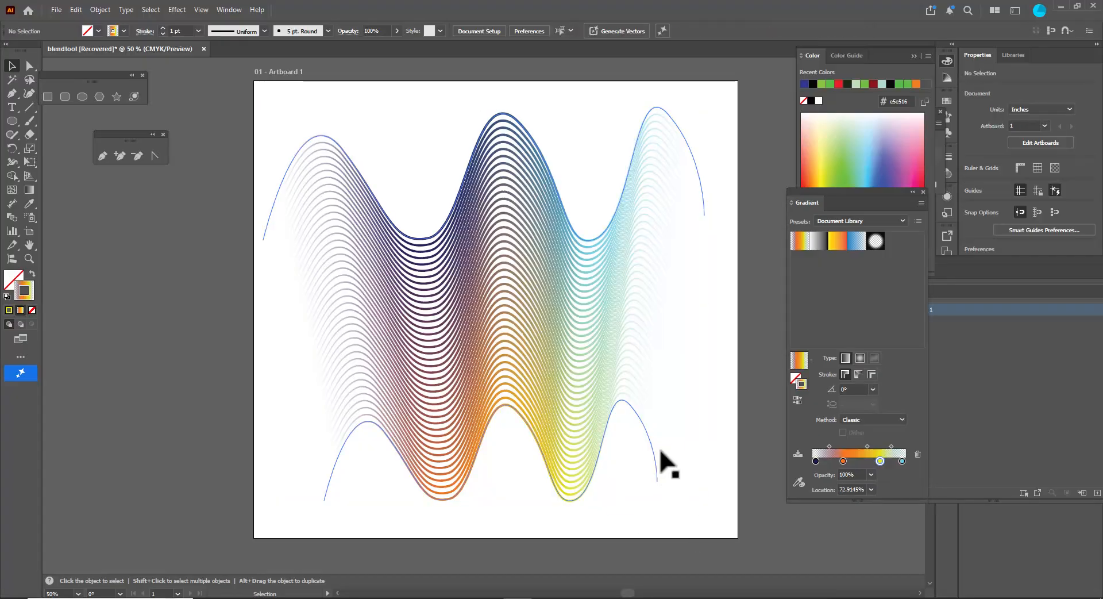
double_click(842, 461)
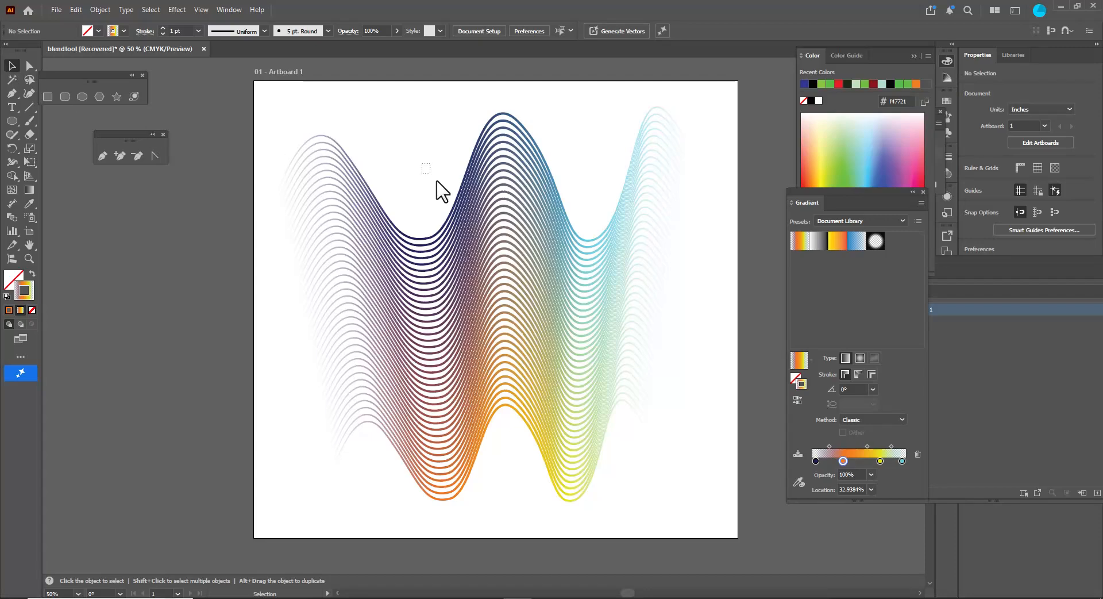
- Apply the orange-yellow gradient preset and then the blue gradient preset to the blend's strokes
left_click(527, 301)
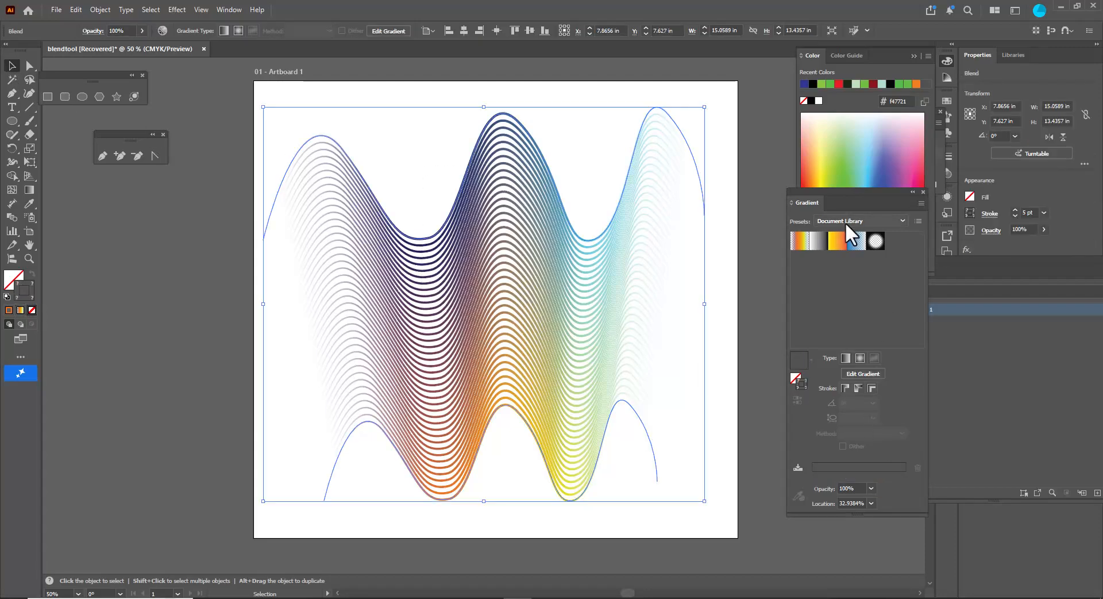
left_click(836, 239)
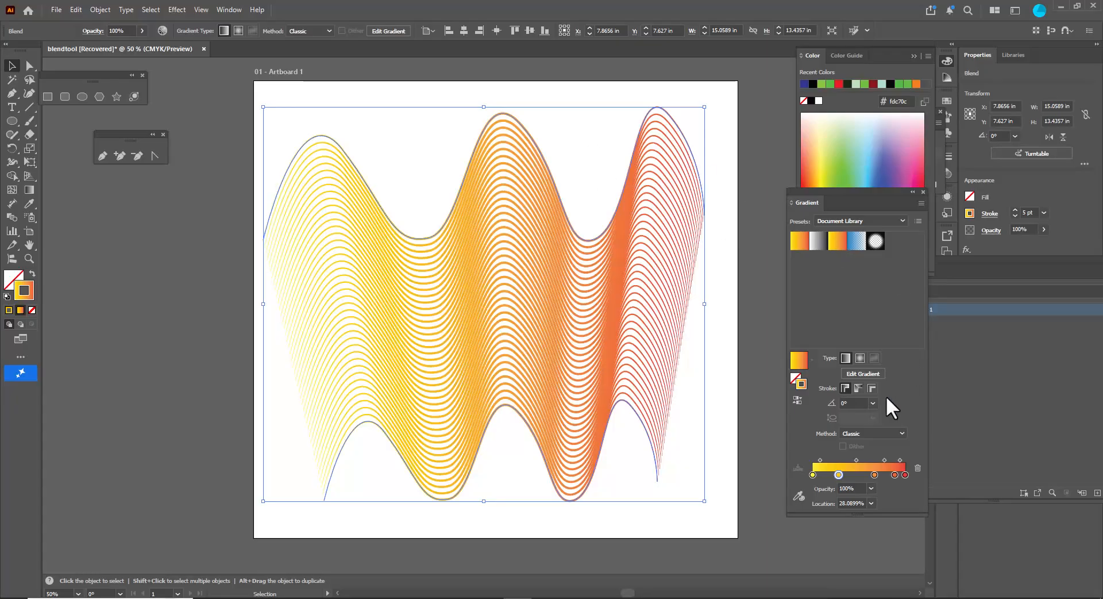
left_click(856, 241)
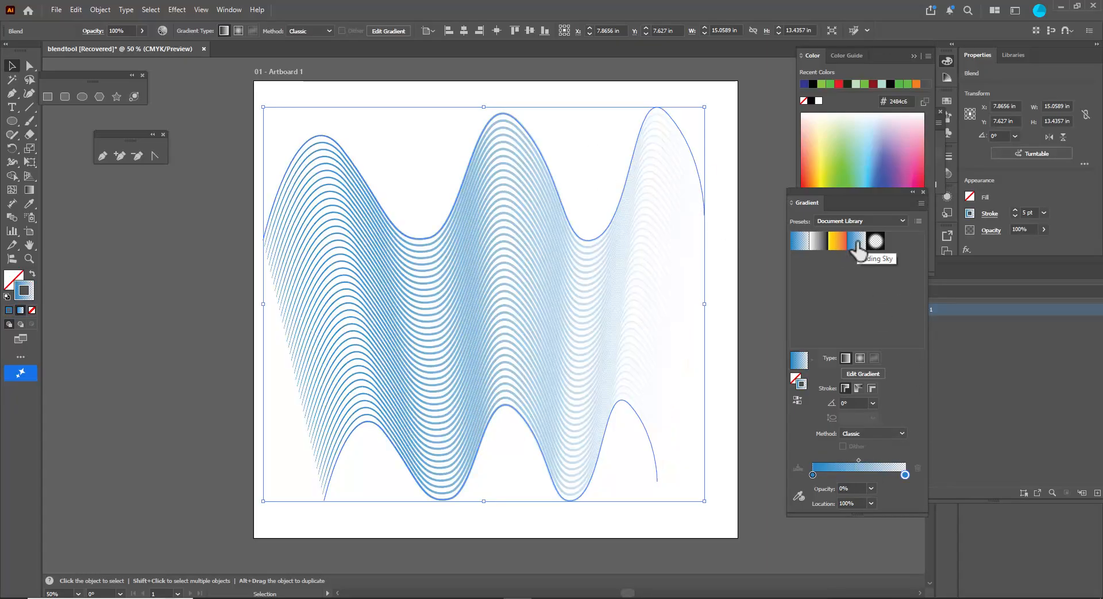
left_click(381, 118)
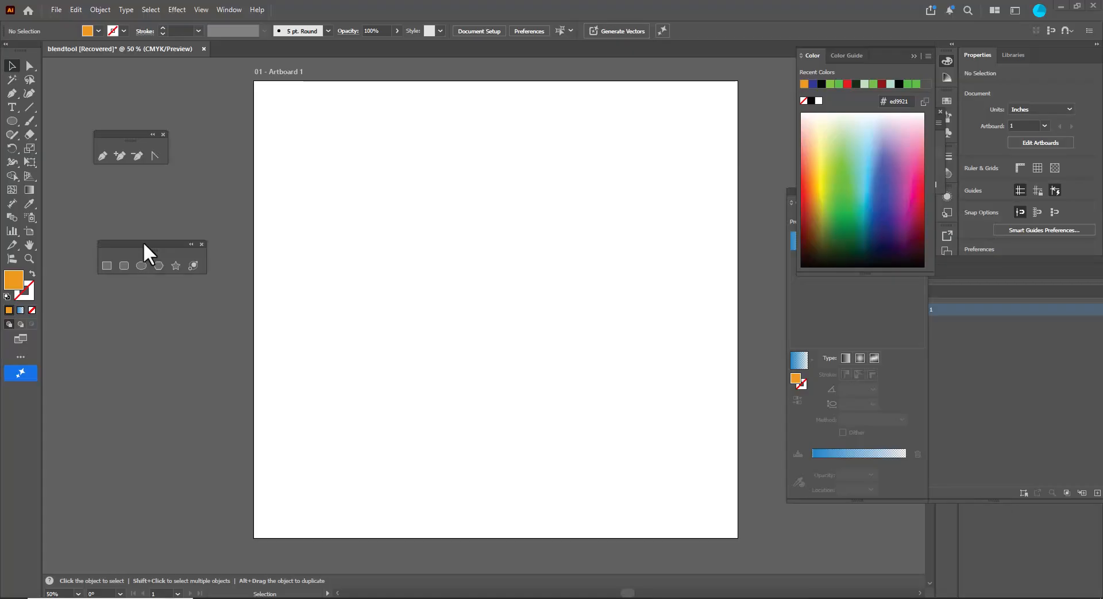
- Draw a star about 10.2 in wide on the empty artboard with the Star tool
left_click_drag(143, 242, 165, 208)
left_click(197, 232)
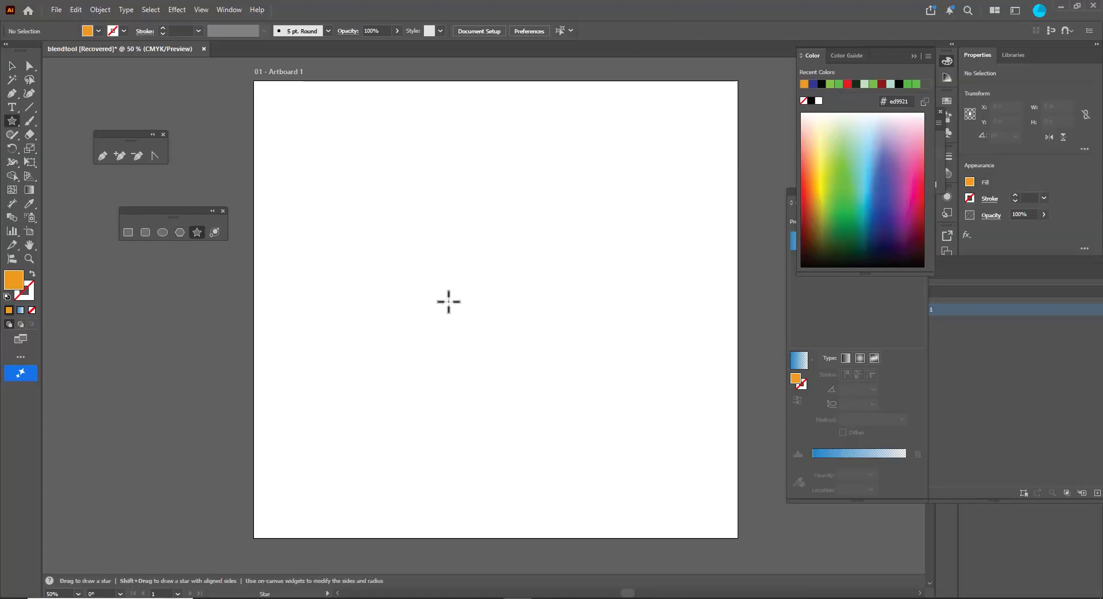
left_click_drag(460, 297, 569, 412)
left_click(12, 66)
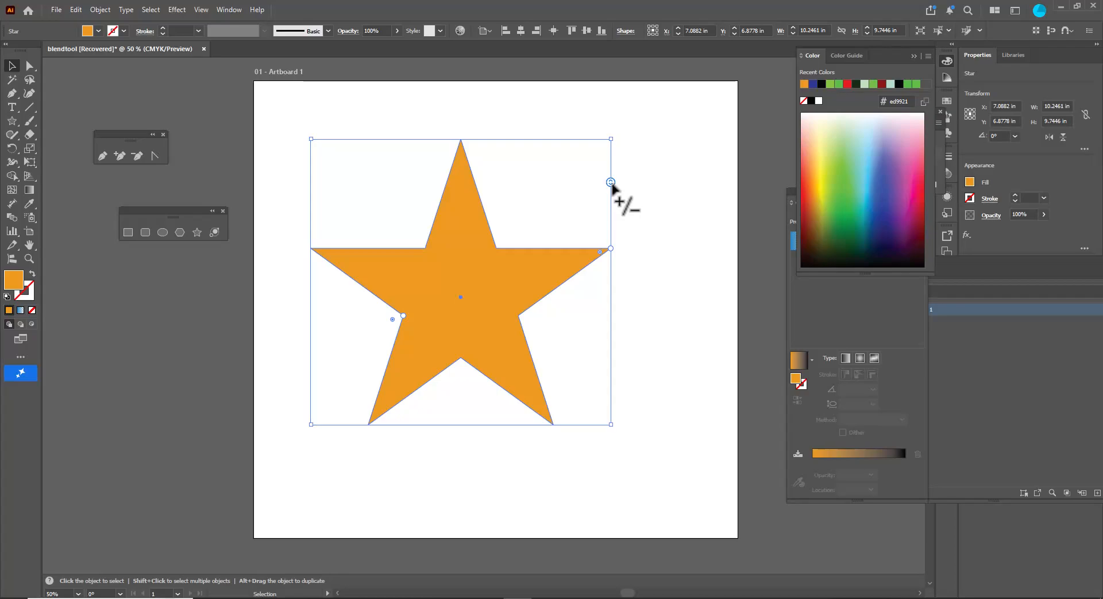
- Increase the star's points and round them, adjusting the inner radius into a gear-like shape about 8.6 in wide
left_click_drag(612, 178, 626, 429)
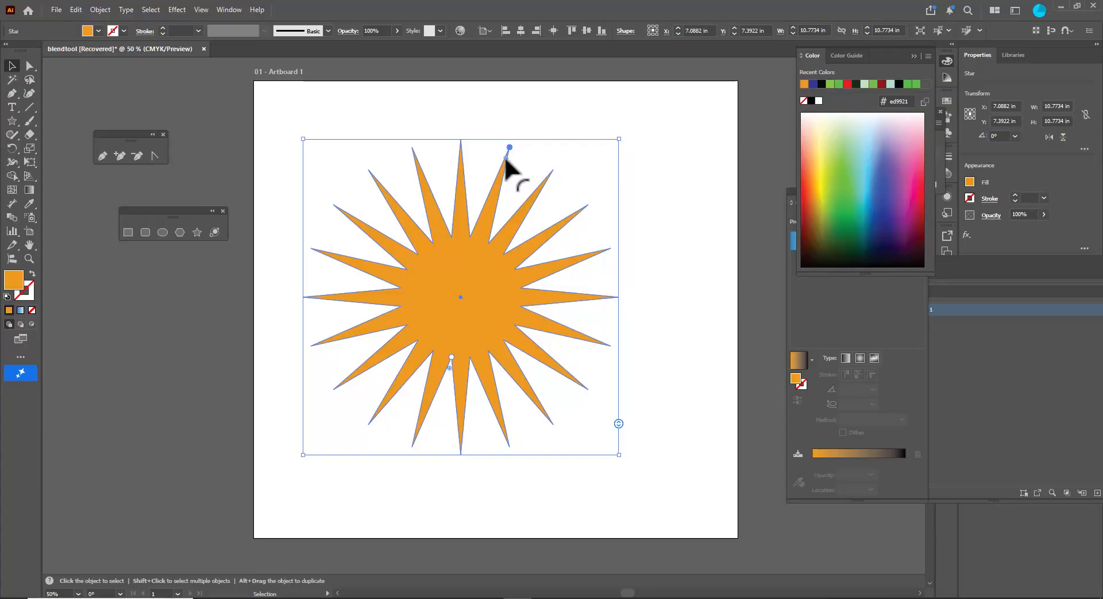
left_click_drag(506, 159, 485, 214)
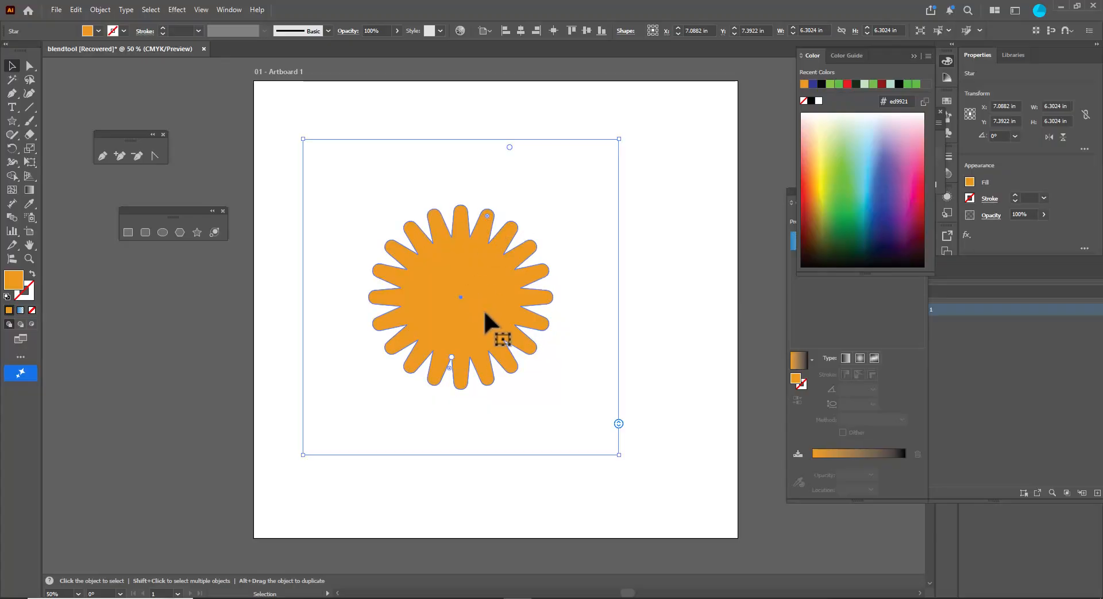
left_click_drag(450, 357, 446, 393)
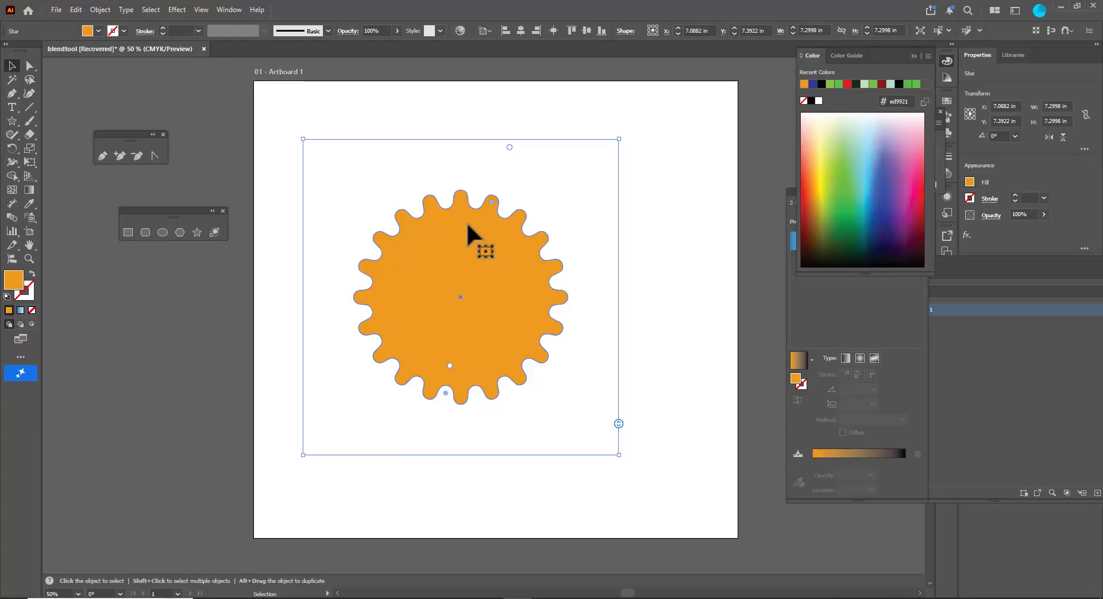
left_click_drag(490, 201, 499, 183)
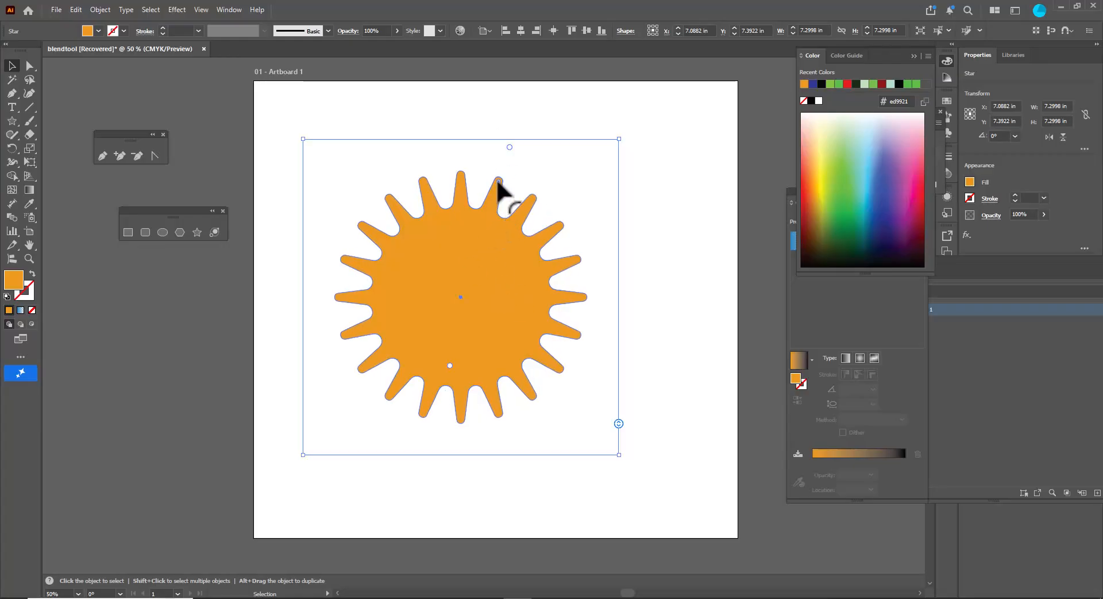
left_click_drag(447, 393, 446, 402)
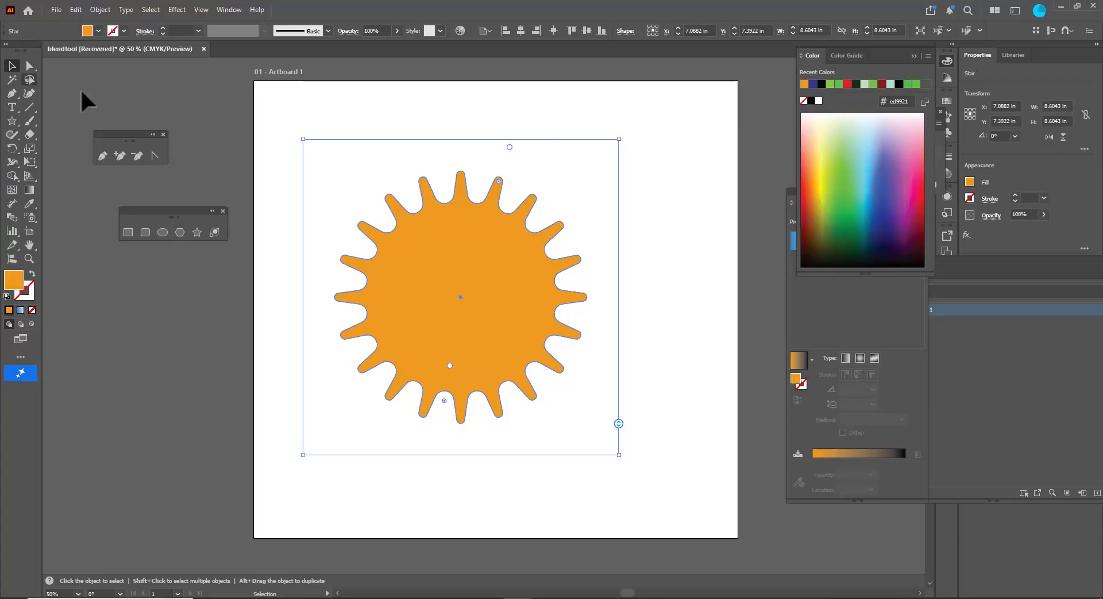
- Nudge the star slightly downward and give it a gradient fill with a purple end colour
left_click(318, 107)
mouse_move(511, 264)
left_mouse_down()
mouse_move(501, 272)
mouse_move(512, 269)
left_mouse_up()
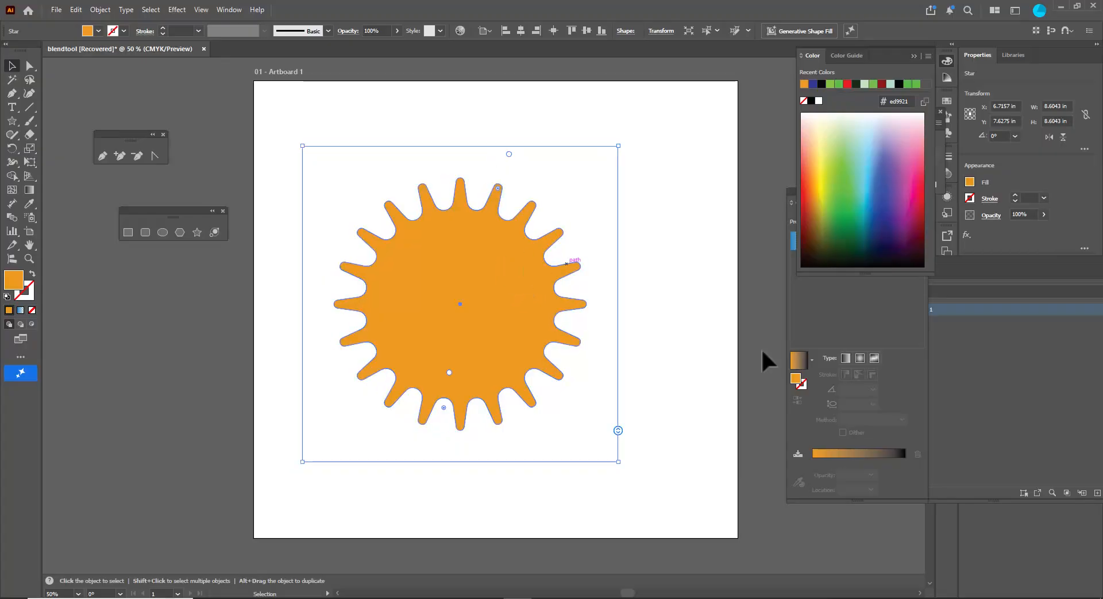
left_click(823, 458)
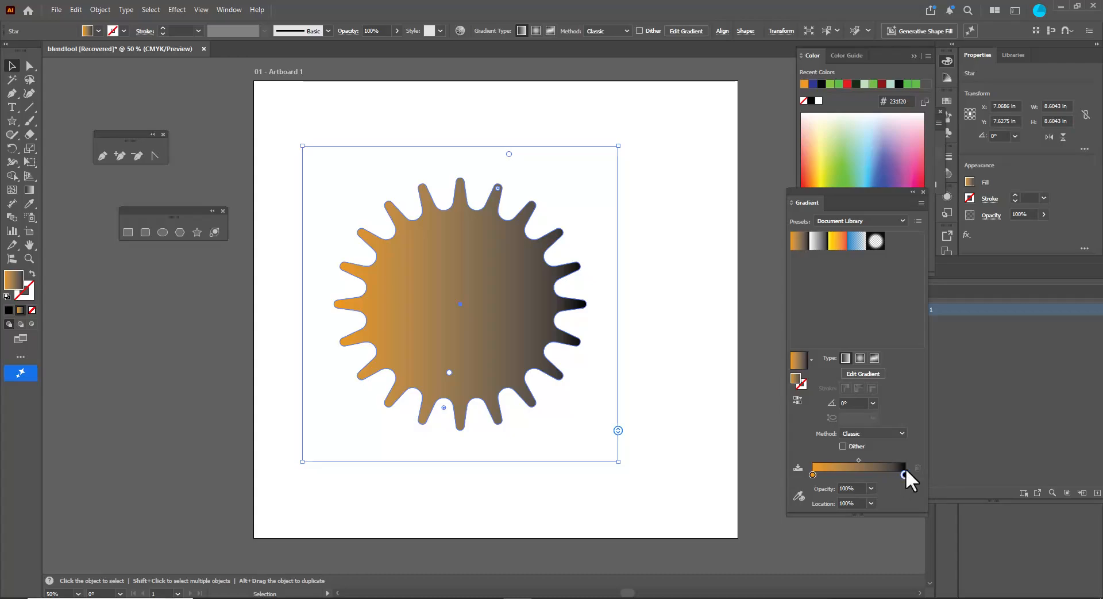
left_click(895, 164)
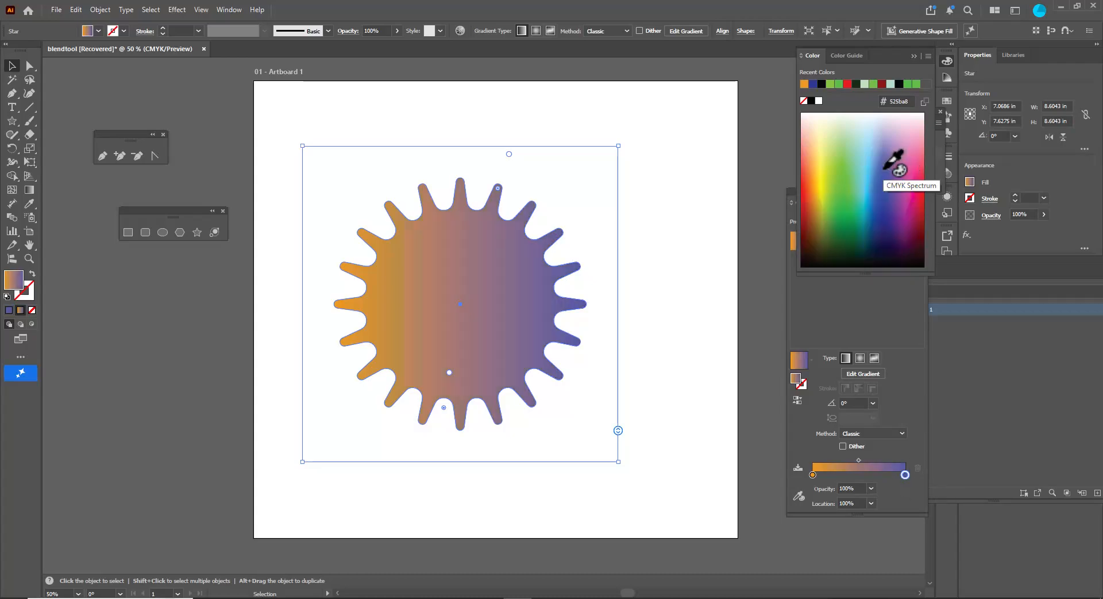
- Set the gradient's start stop to #4958a7 and its end stop to #0097bf
left_click(812, 475)
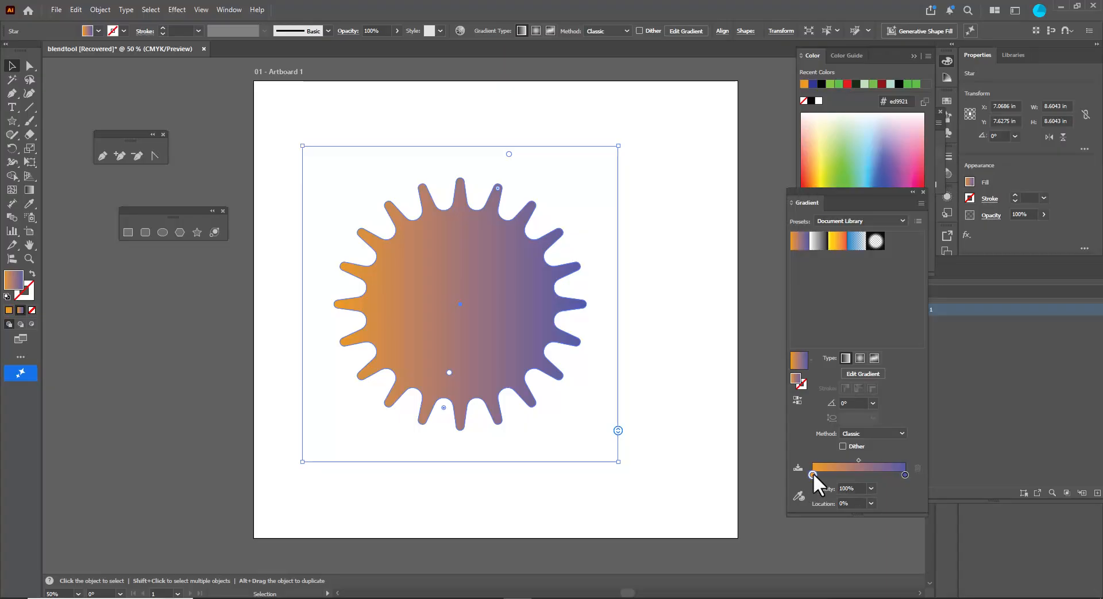
left_click(884, 171)
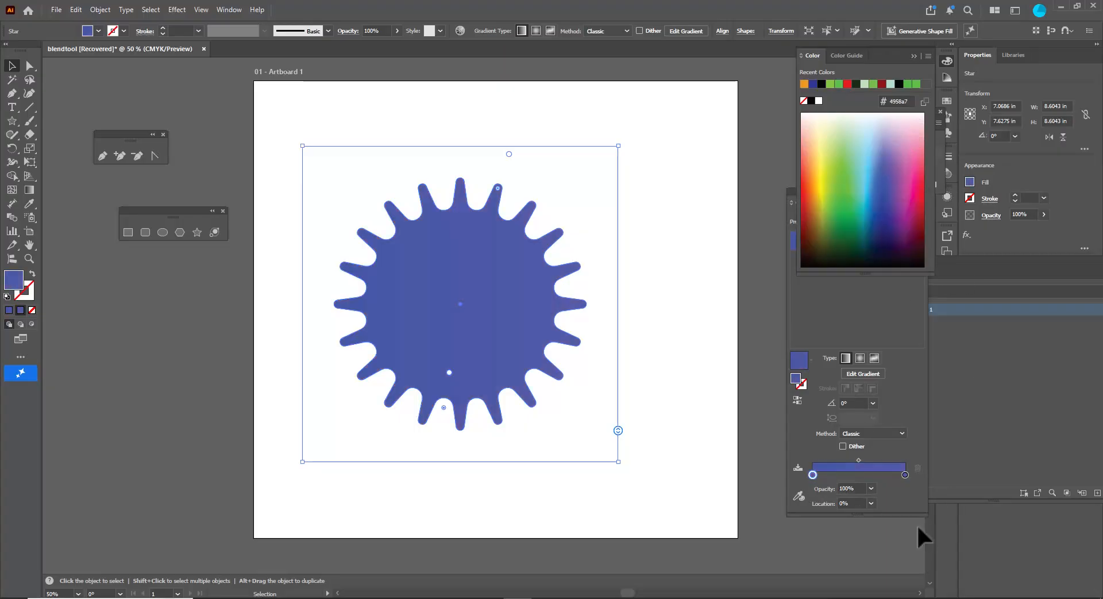
left_click(904, 474)
double_click(903, 475)
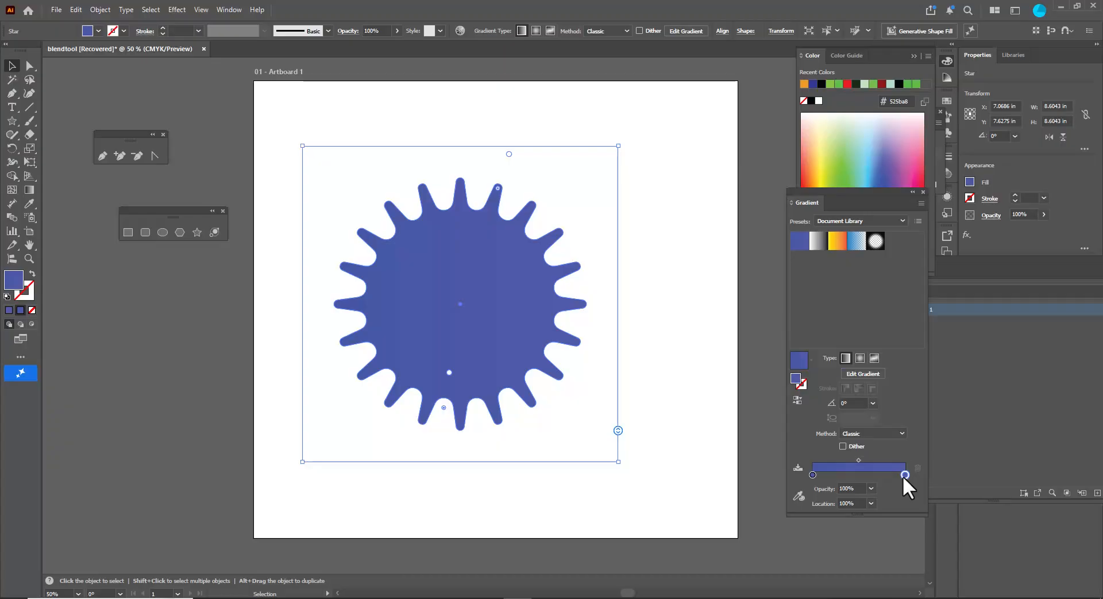
left_click(840, 426)
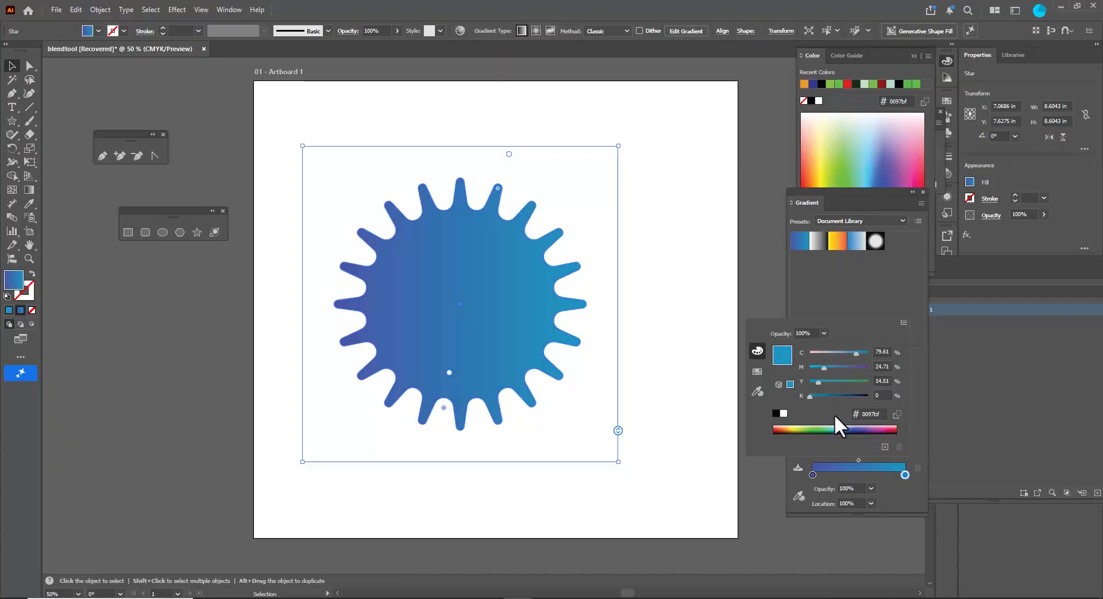
left_click(885, 491)
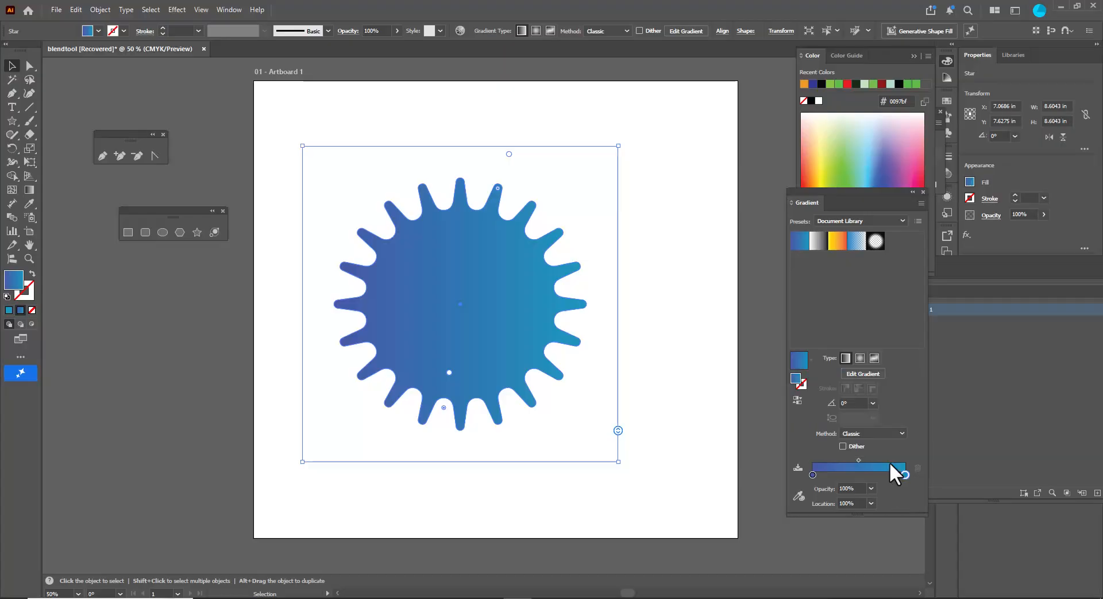
- Make the star's gradient radial and shift its midpoint to about 68%
left_click(858, 358)
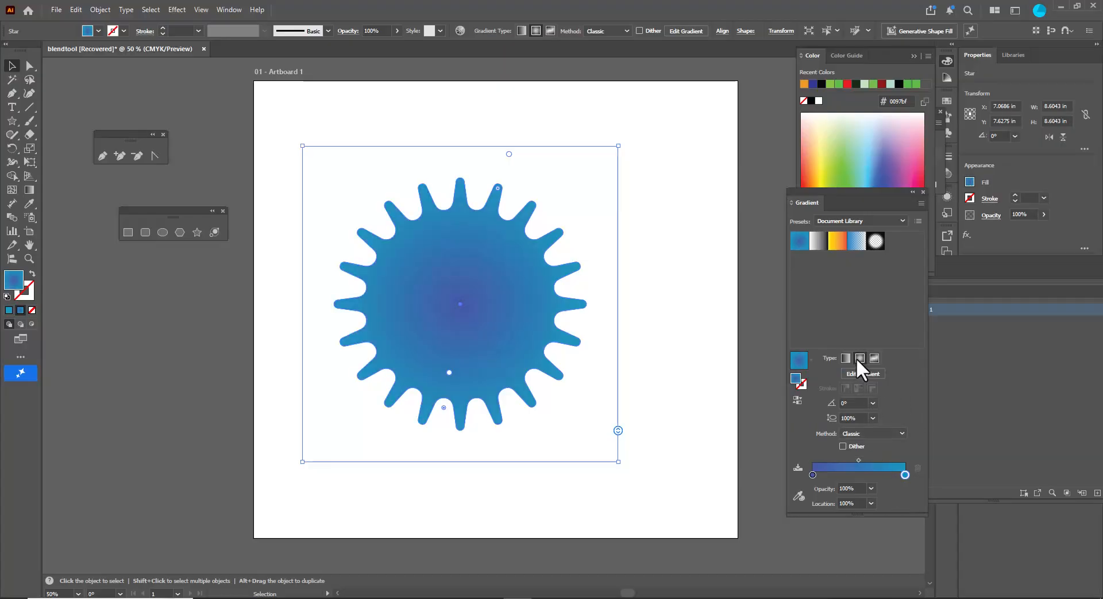
left_click_drag(858, 460, 875, 459)
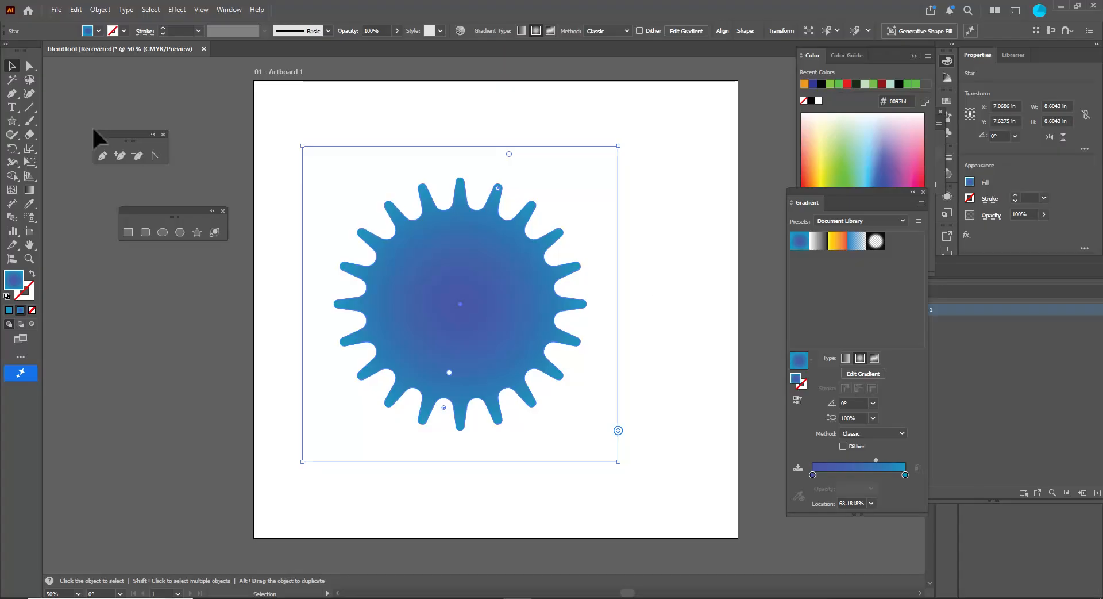
- Create a smaller copy of the gear-like star scaled down around its centre
left_click(538, 321)
key("ctrl")
key("ctrl")
left_click_drag(618, 147, 529, 258)
left_click(636, 283)
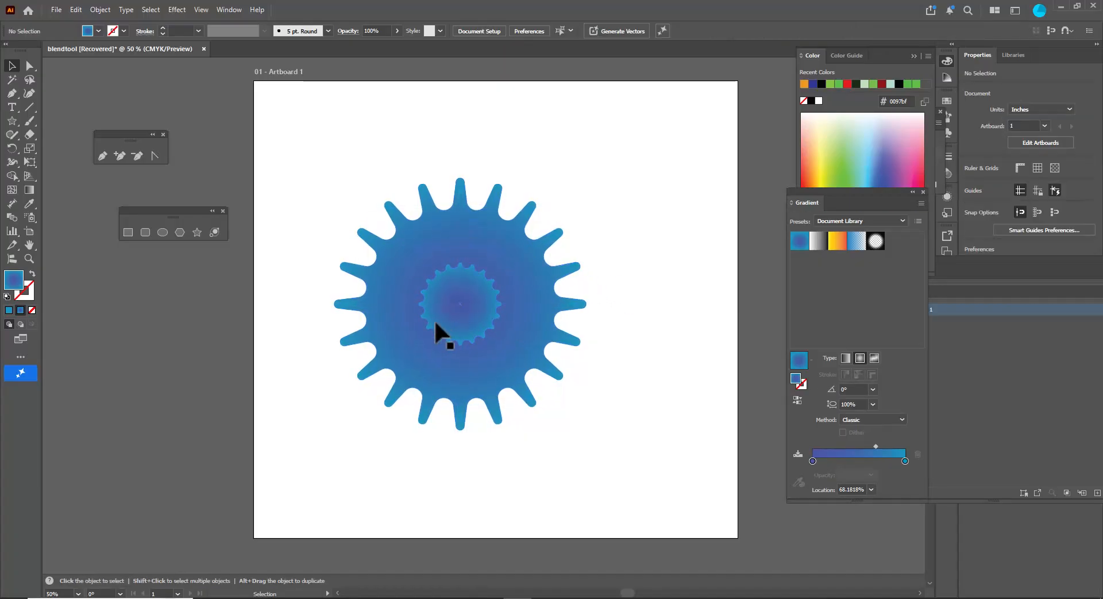
- Reshape the inner star's points and resize it to about 2.8 in wide
left_click(447, 312)
scroll(477, 263, "up", 2)
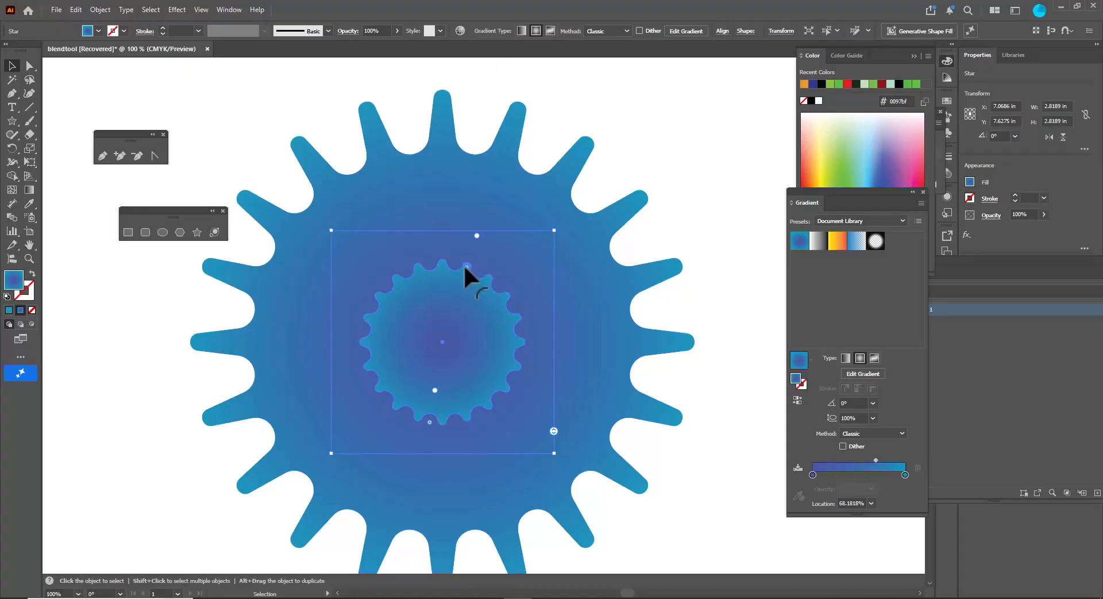
left_click_drag(465, 266, 470, 253)
left_click(613, 193)
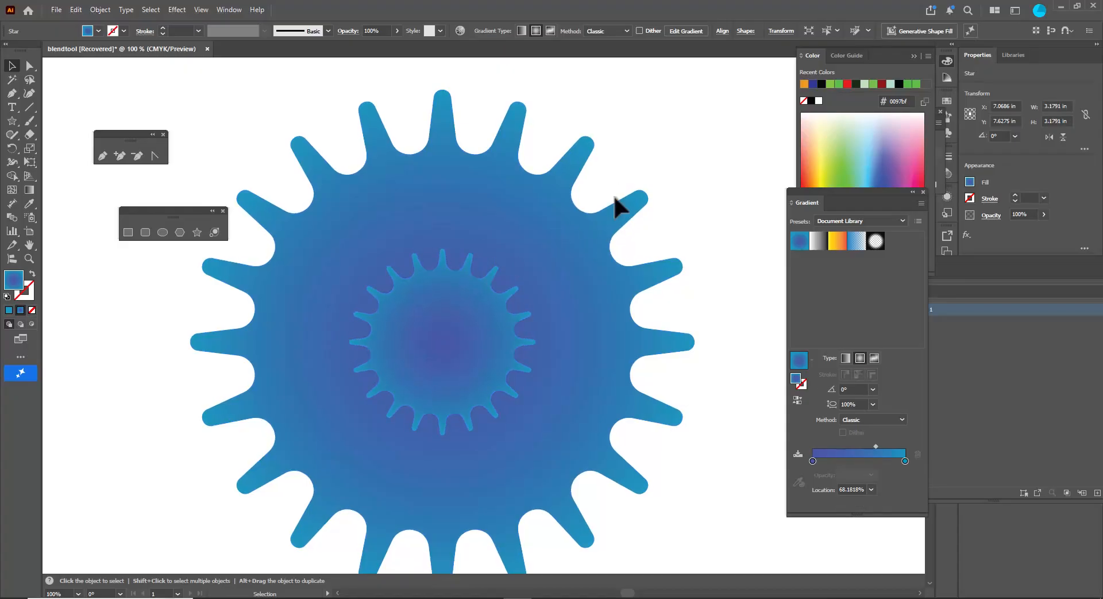
left_click(476, 316)
left_click_drag(555, 231, 535, 248)
left_click(598, 233)
left_click(448, 340)
left_click_drag(463, 270, 468, 266)
left_click(687, 202)
left_click(475, 319)
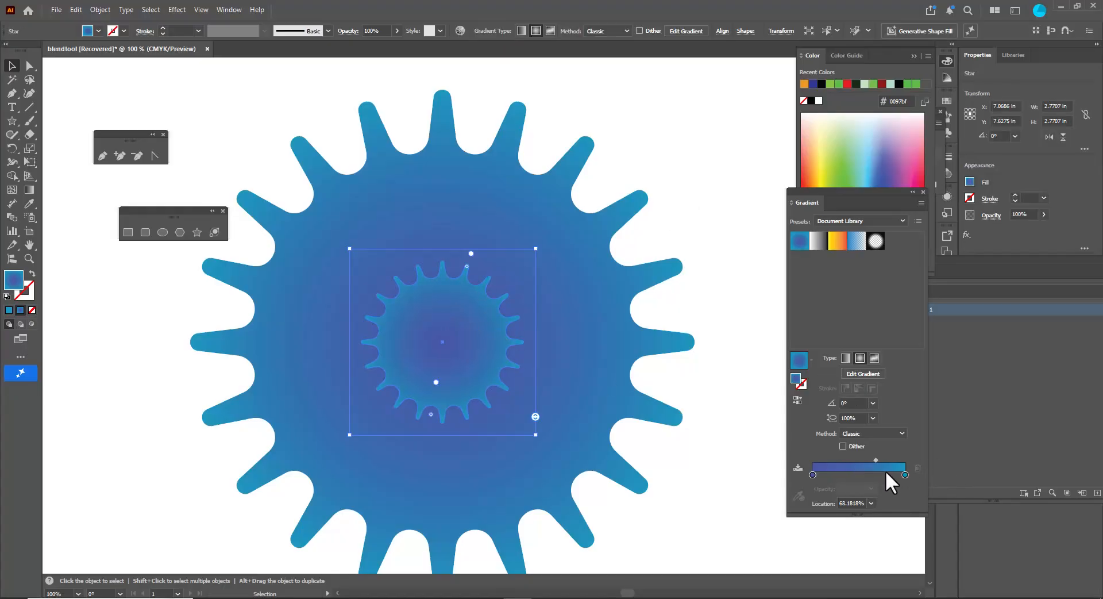
- Set the inner star's gradient end stop to yellow #ffed33
left_click(906, 474)
double_click(905, 473)
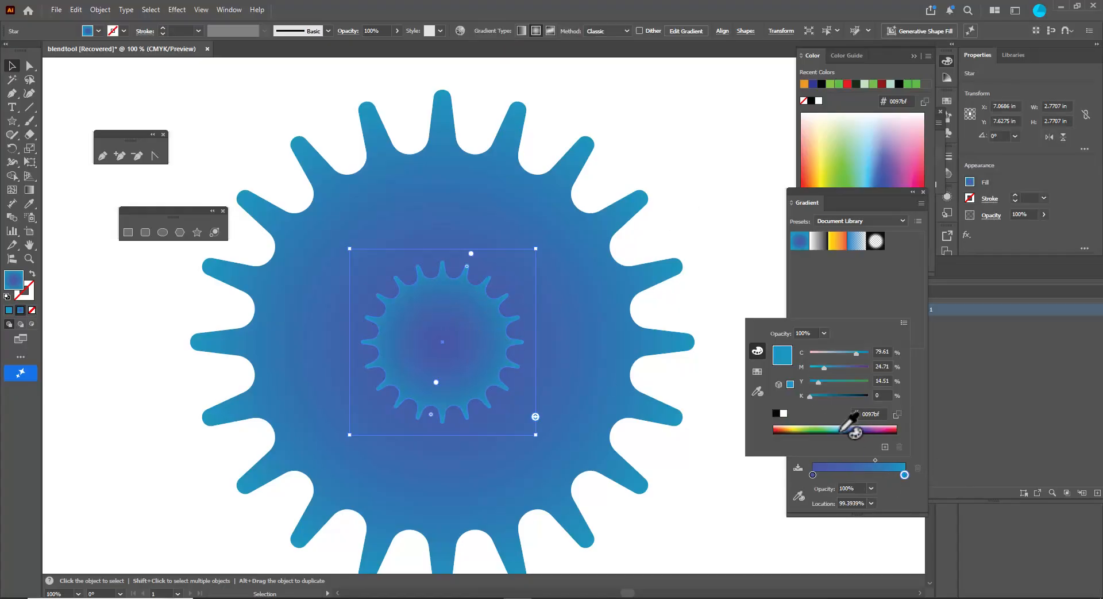
left_click(796, 429)
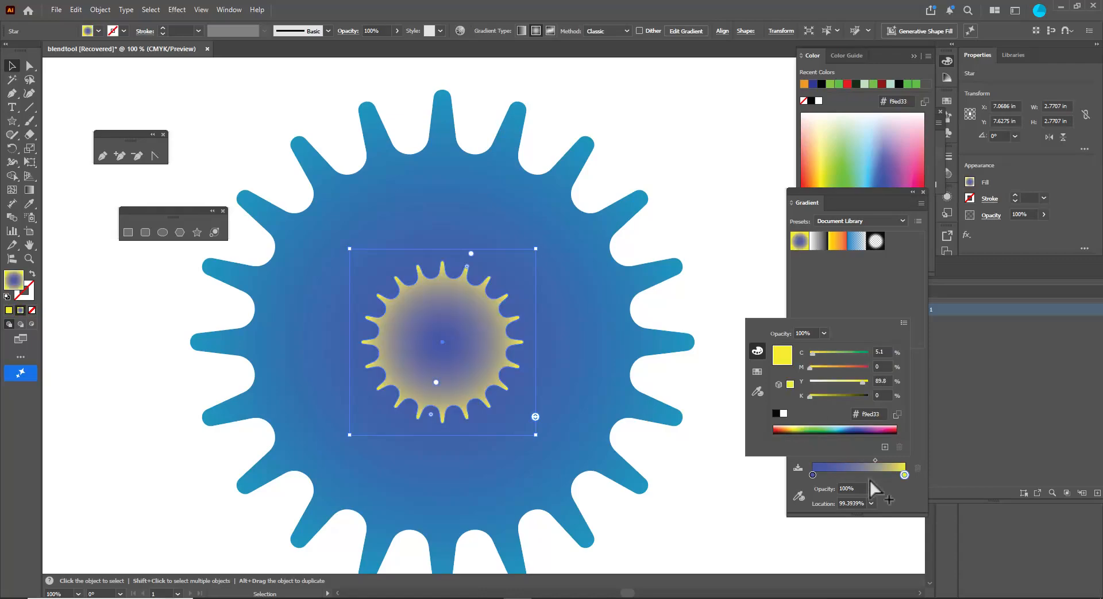
- Set the inner star's gradient start stop to #9e3b21 and move the midpoint to about 53%
double_click(812, 474)
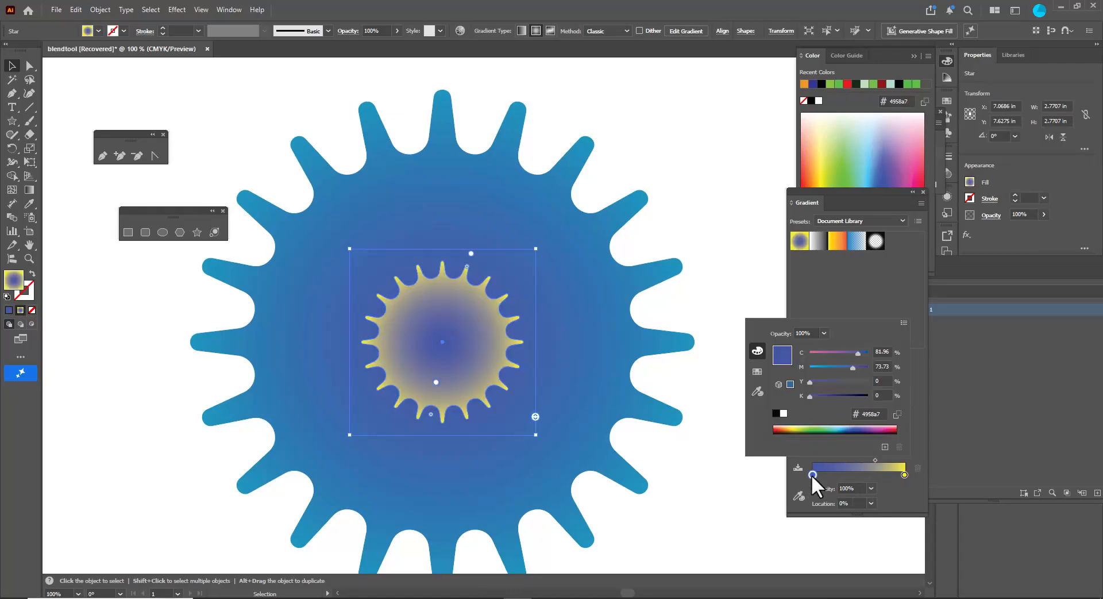
left_click(793, 430)
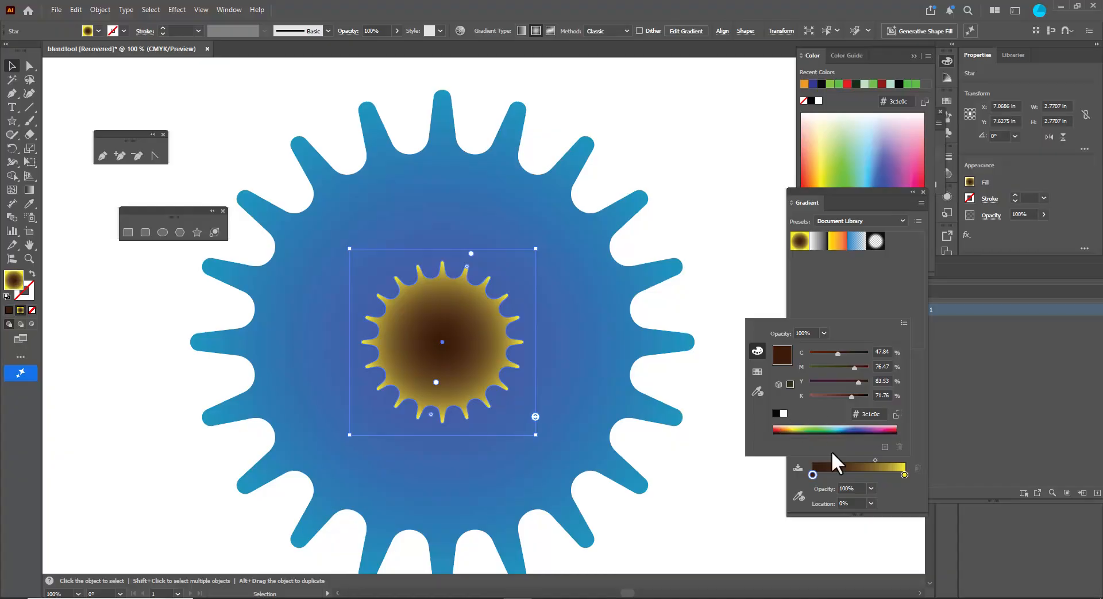
left_click_drag(877, 457, 854, 459)
double_click(811, 475)
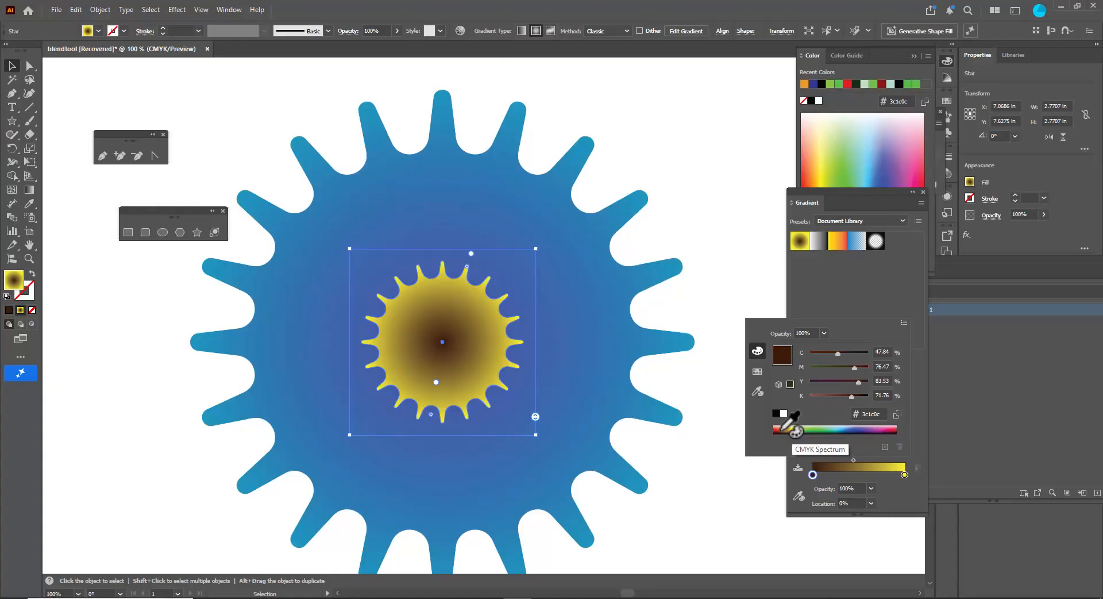
left_click(787, 432)
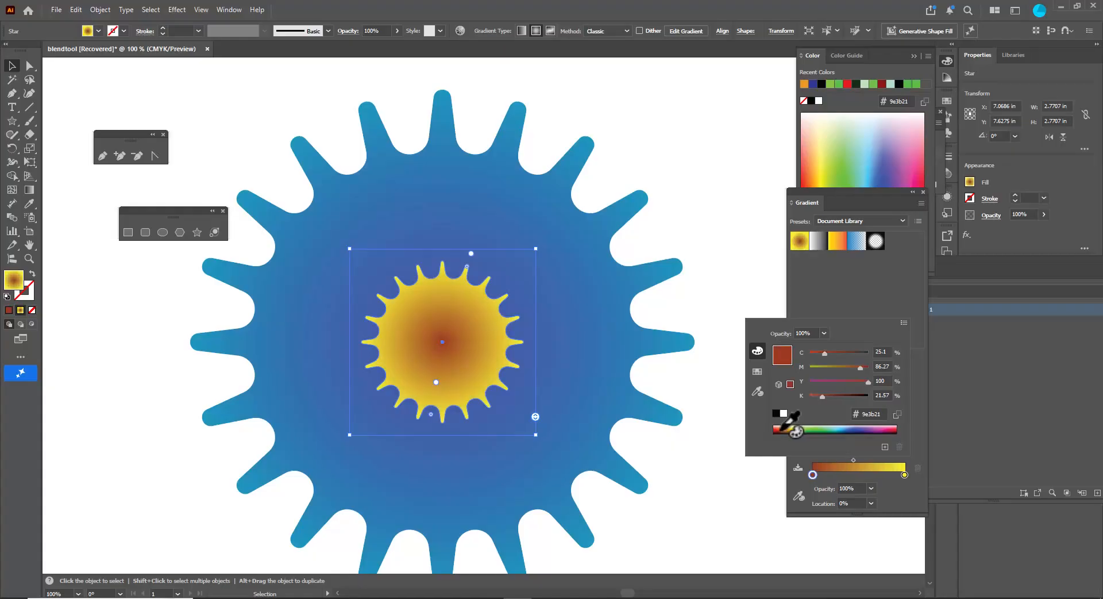
left_click(853, 460)
left_click_drag(853, 459, 858, 459)
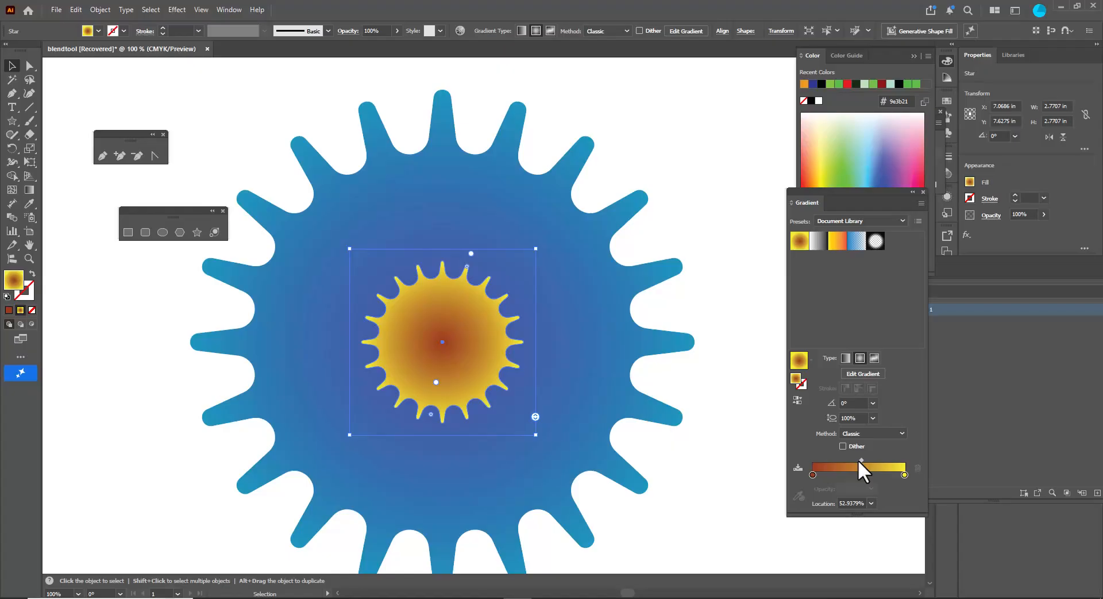
- Shrink the inner star to about 2 in wide and adjust its point rounding
left_click(208, 155)
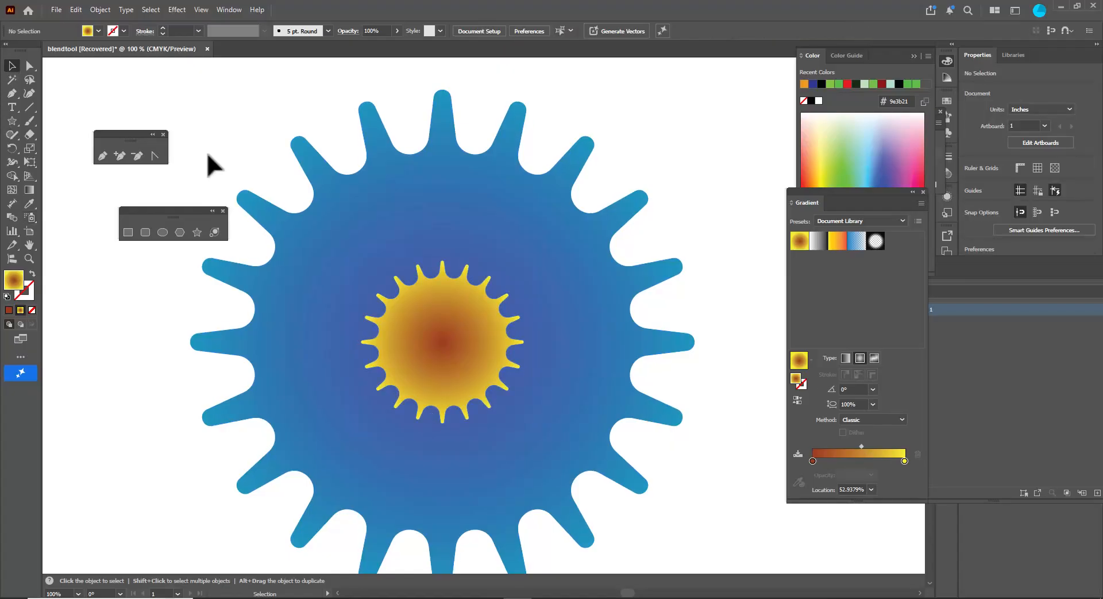
left_click(455, 325)
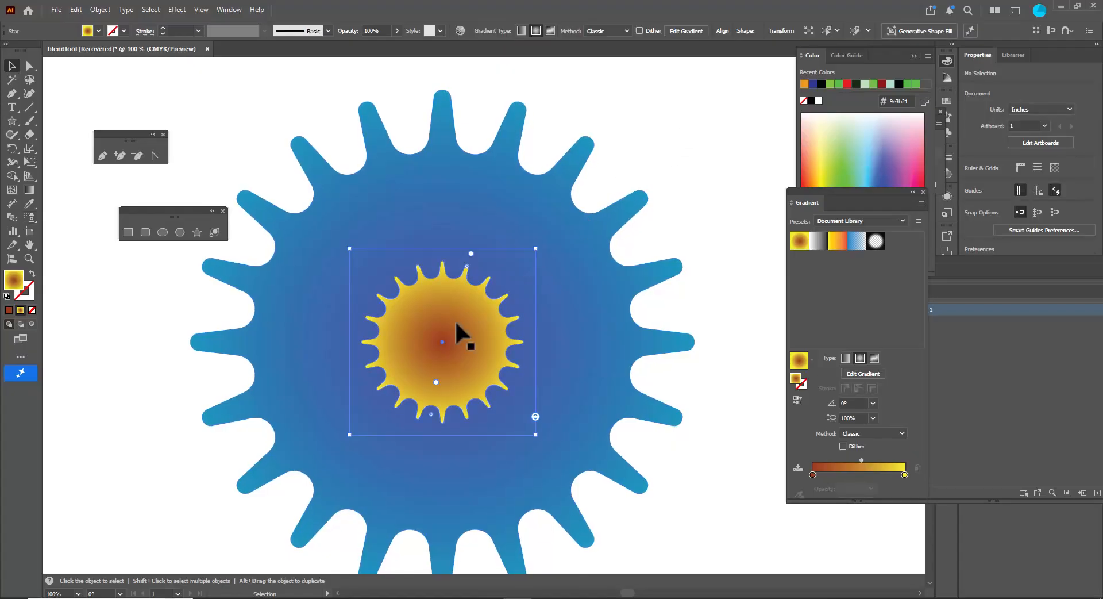
left_click_drag(536, 248, 512, 270)
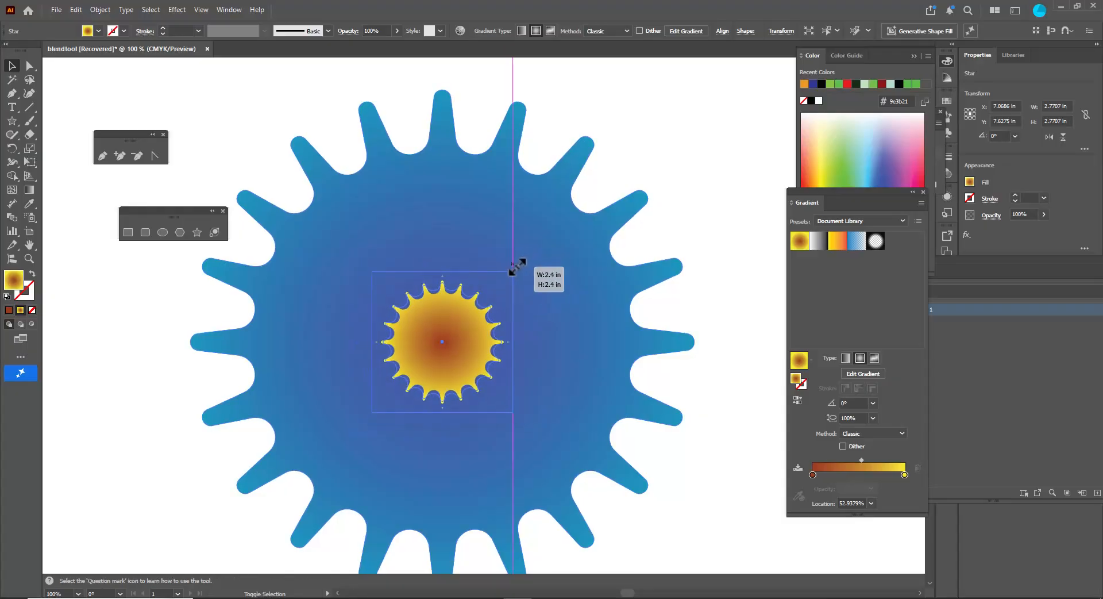
left_click(707, 247)
left_click(473, 334)
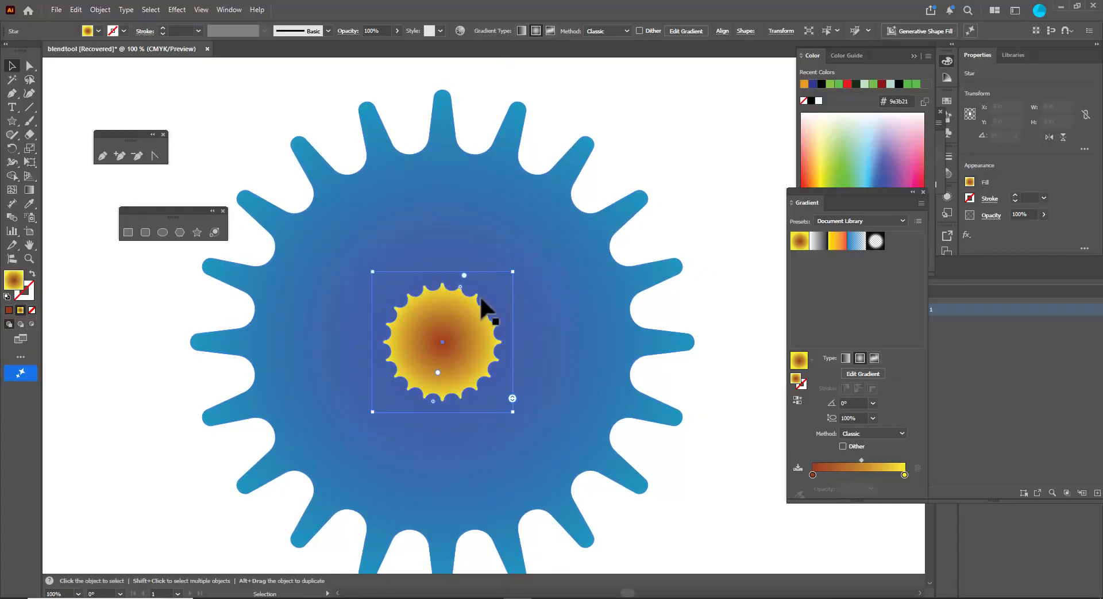
left_click_drag(461, 286, 460, 282)
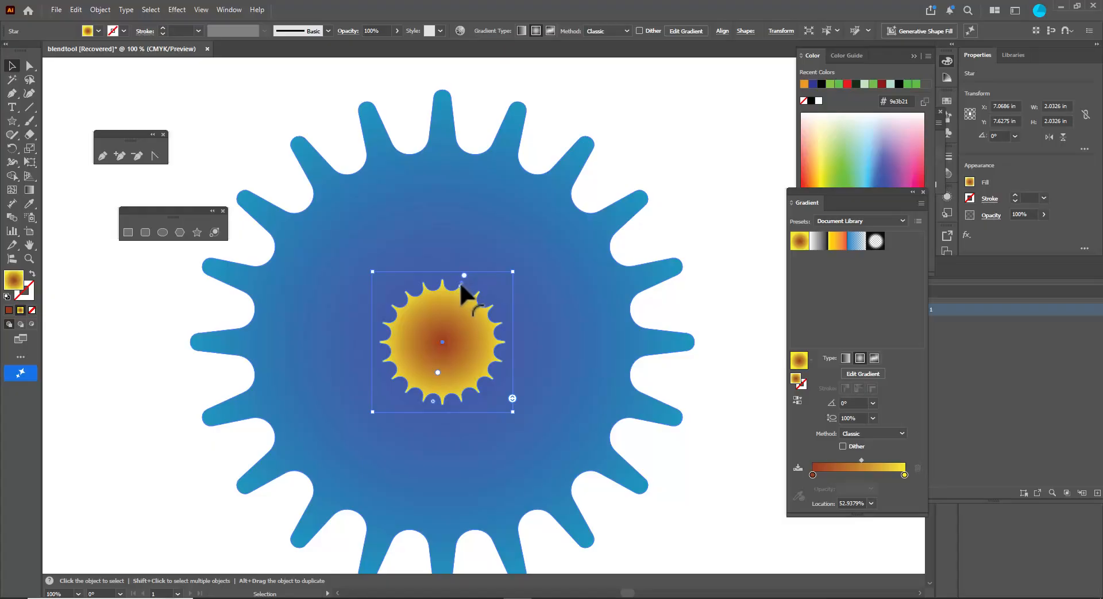
- Select both stars and set the blend options to 150 specified steps
left_click(340, 128)
scroll(390, 130, "down", 2)
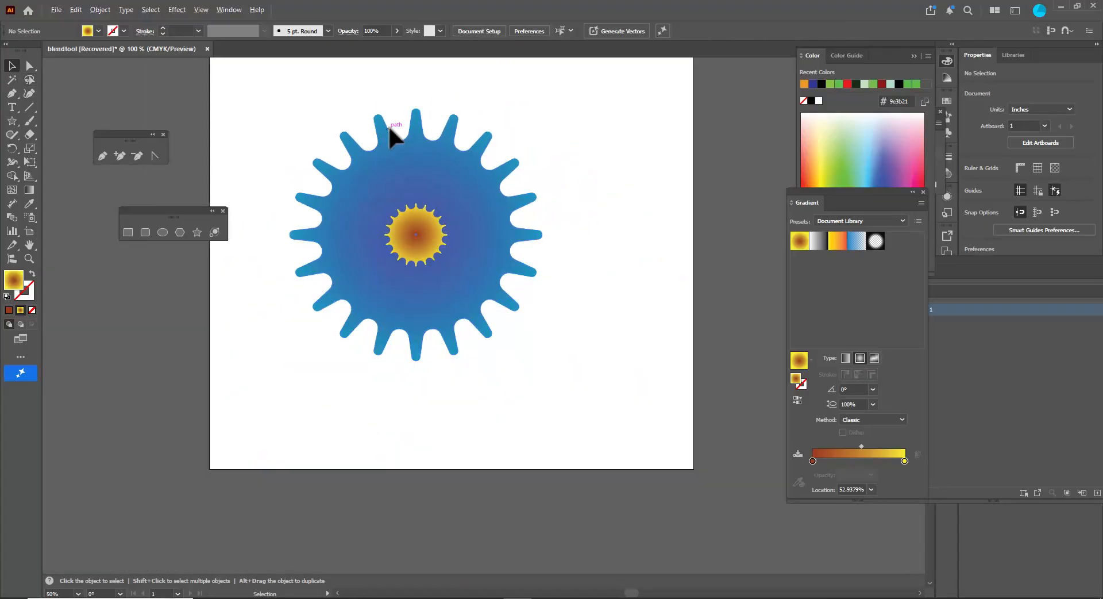
left_click(439, 139)
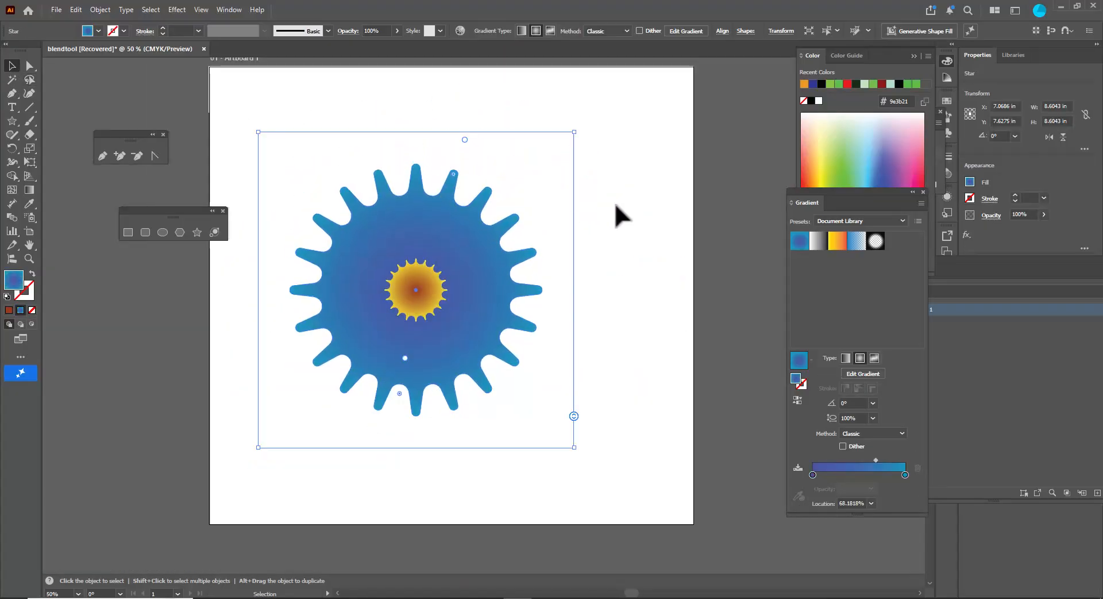
left_click(432, 283, "shift")
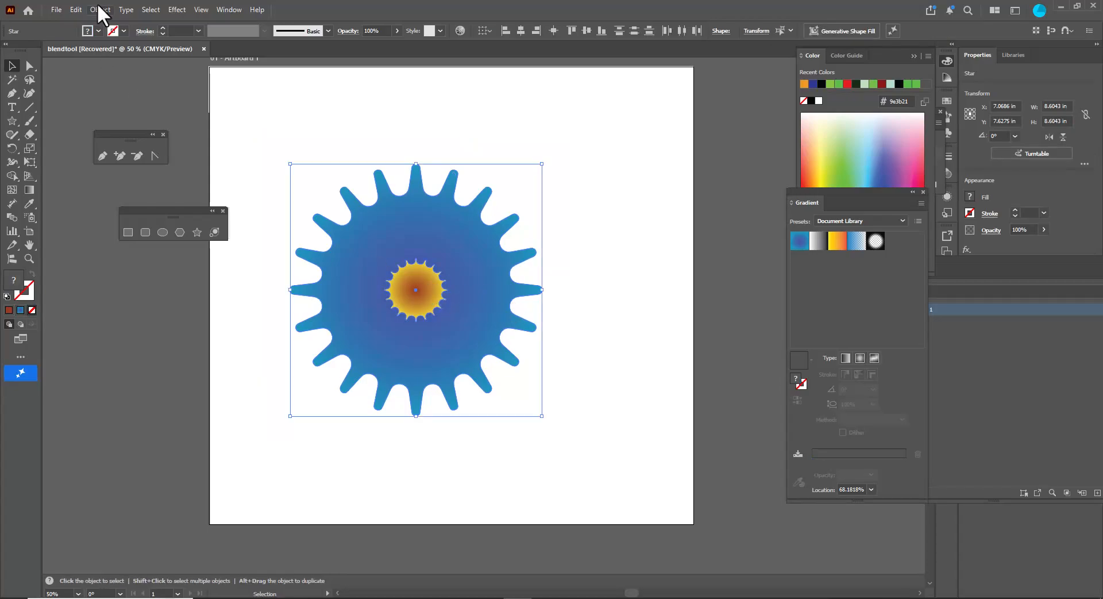
left_click(99, 7)
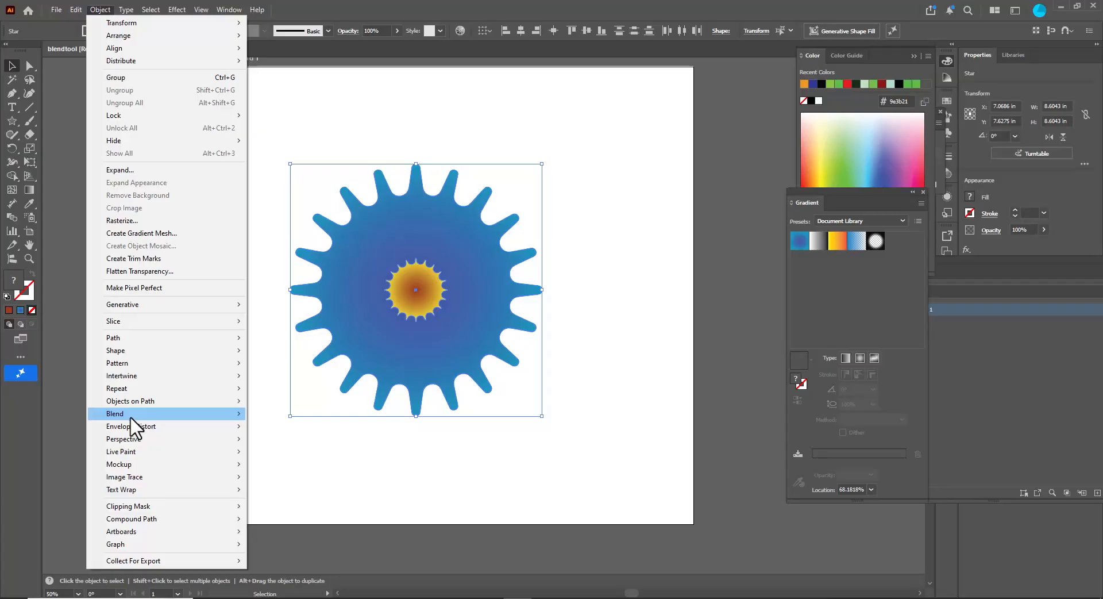
mouse_move(135, 414)
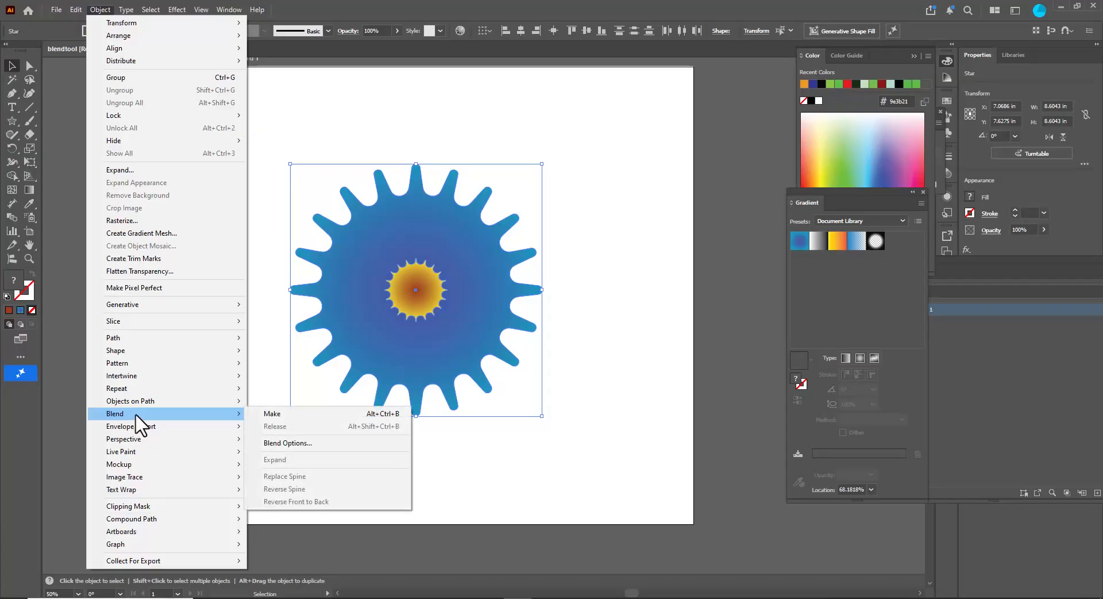
left_click(315, 444)
left_click(533, 182)
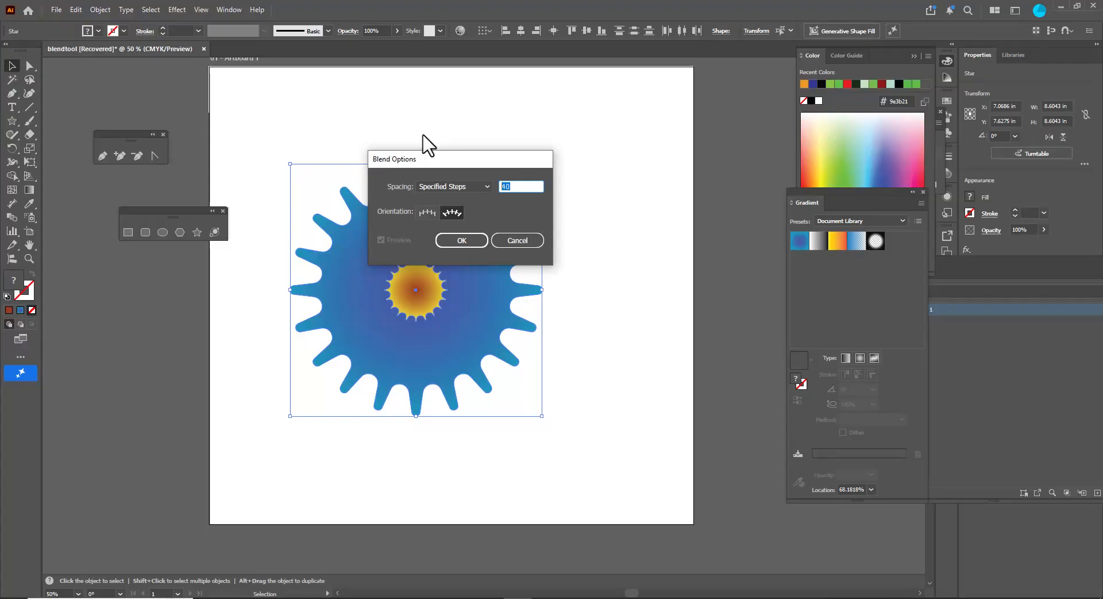
type("150")
left_click(452, 241)
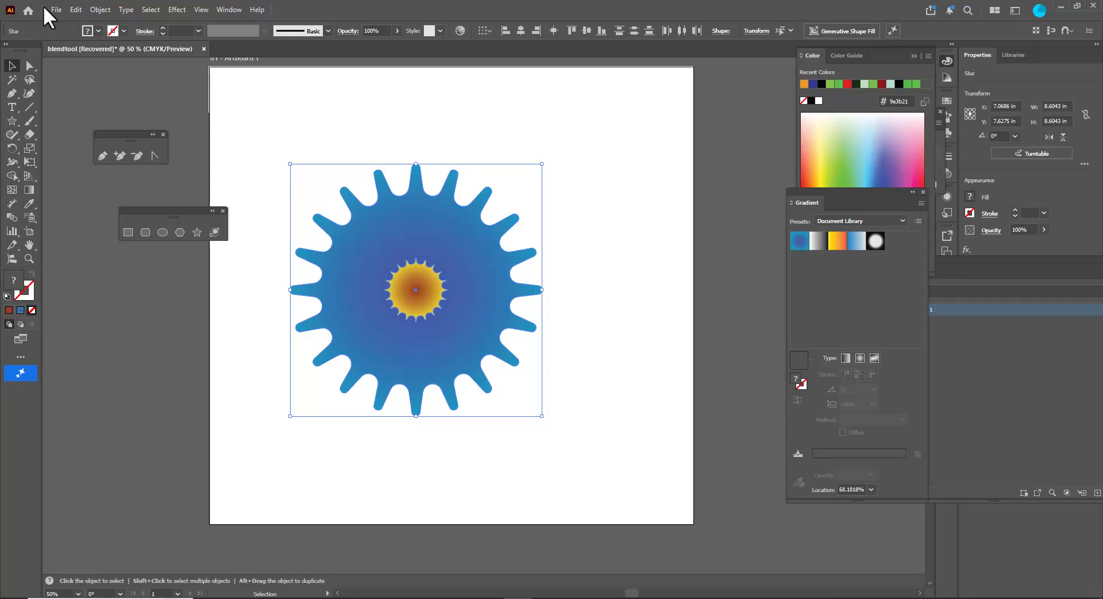
- Make a blend between the outer and inner stars
left_click(93, 12)
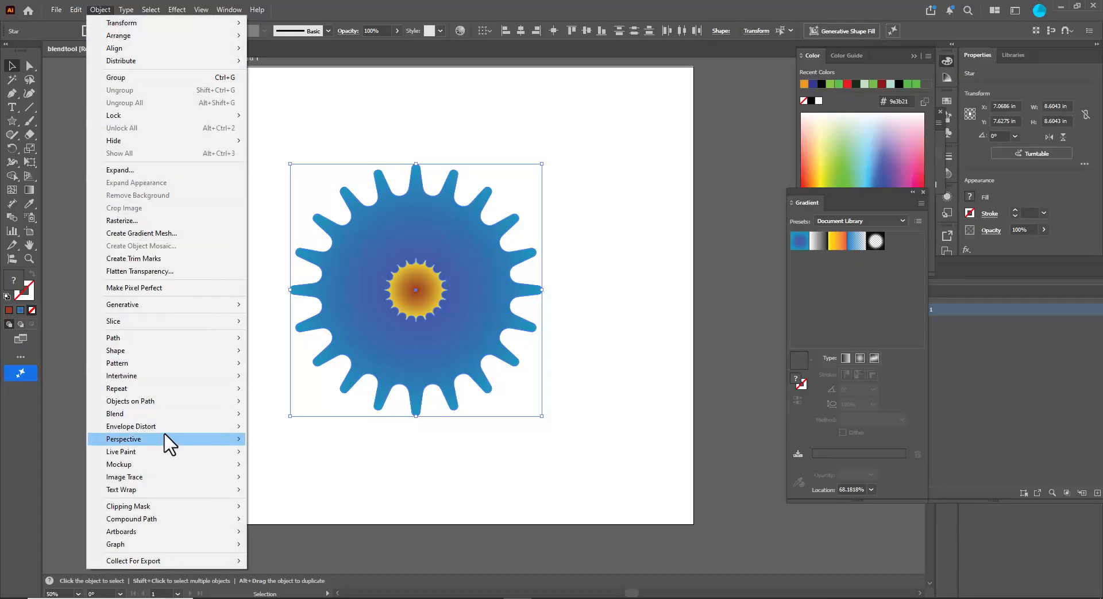
mouse_move(161, 414)
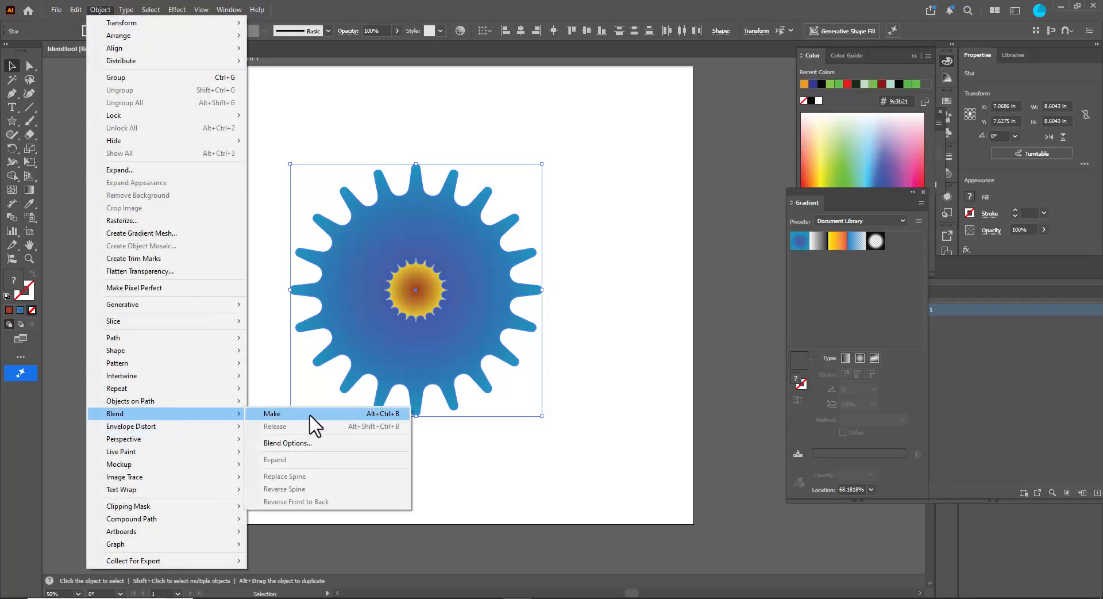
left_click(311, 413)
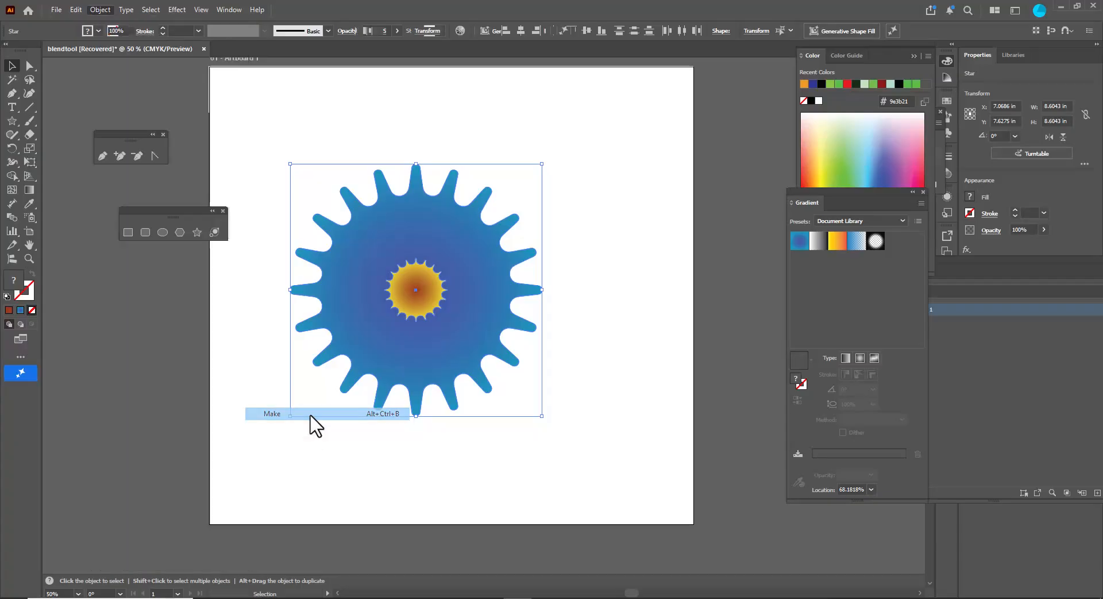
left_click(623, 263)
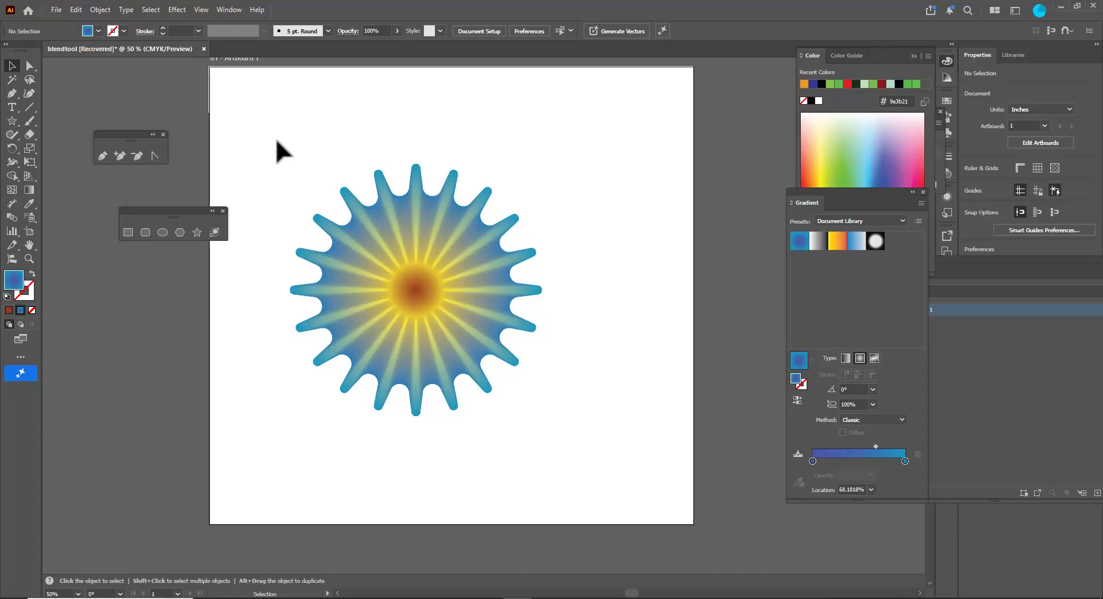
- Apply a Pucker & Bloat effect of -23% to the blend
left_click_drag(263, 122, 593, 477)
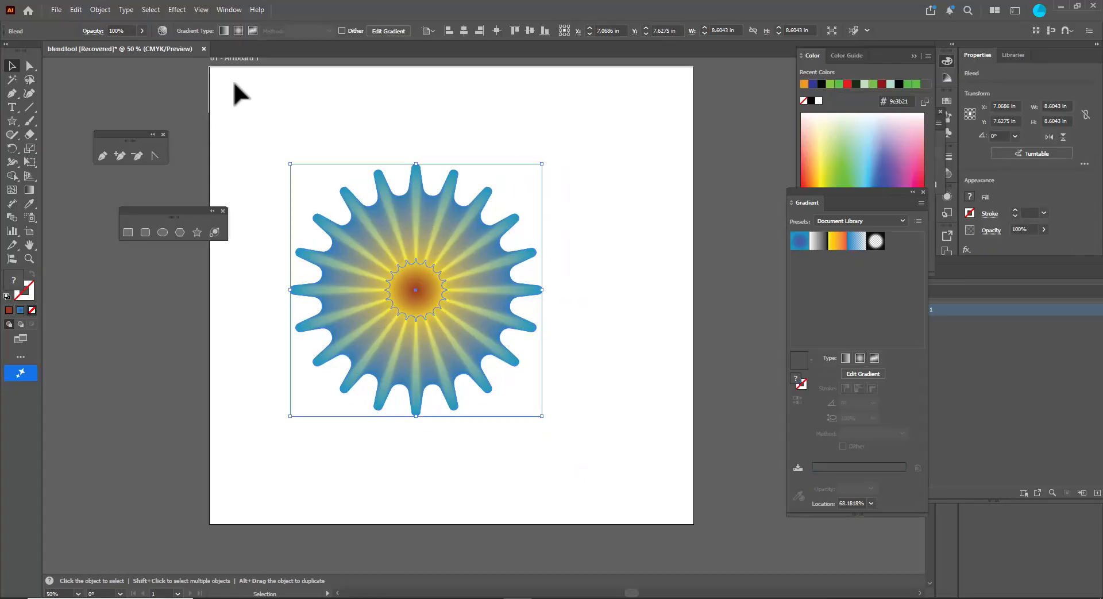
left_click(180, 13)
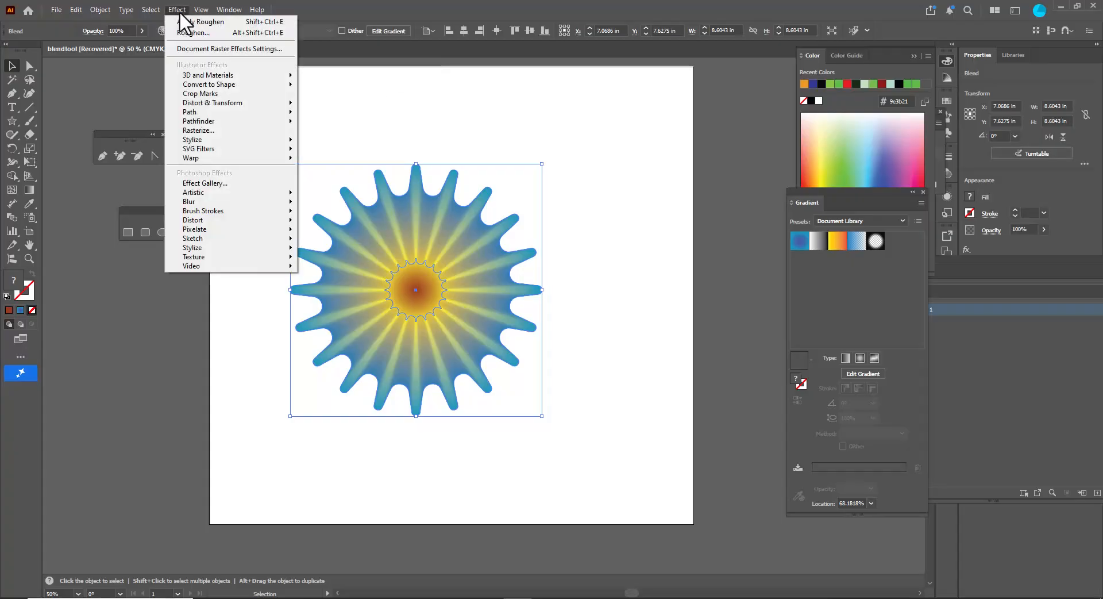
mouse_move(233, 106)
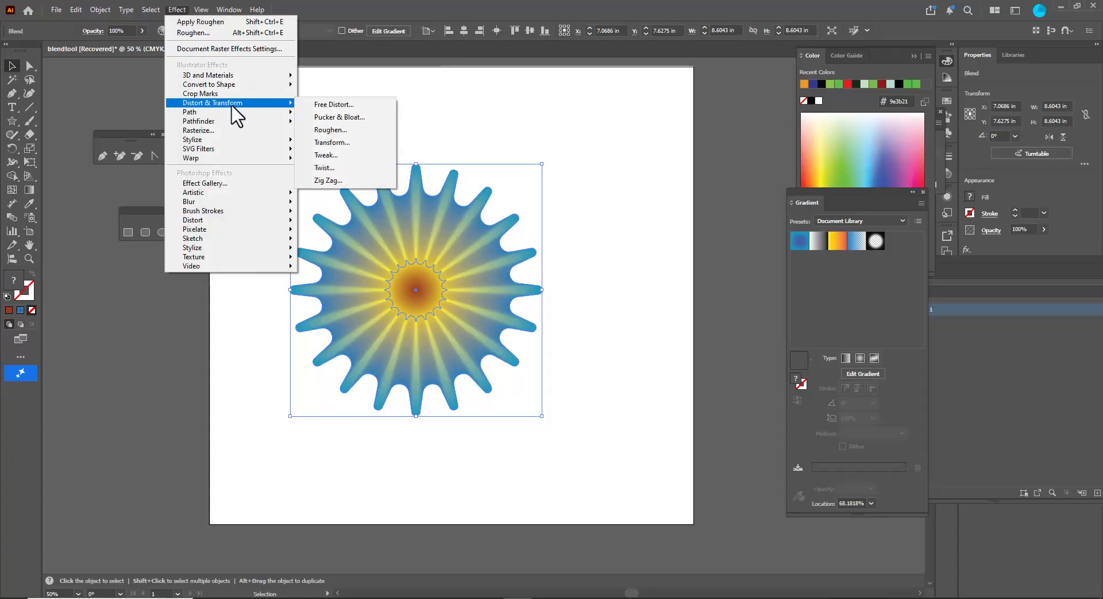
left_click(368, 118)
left_click_drag(541, 260, 633, 251)
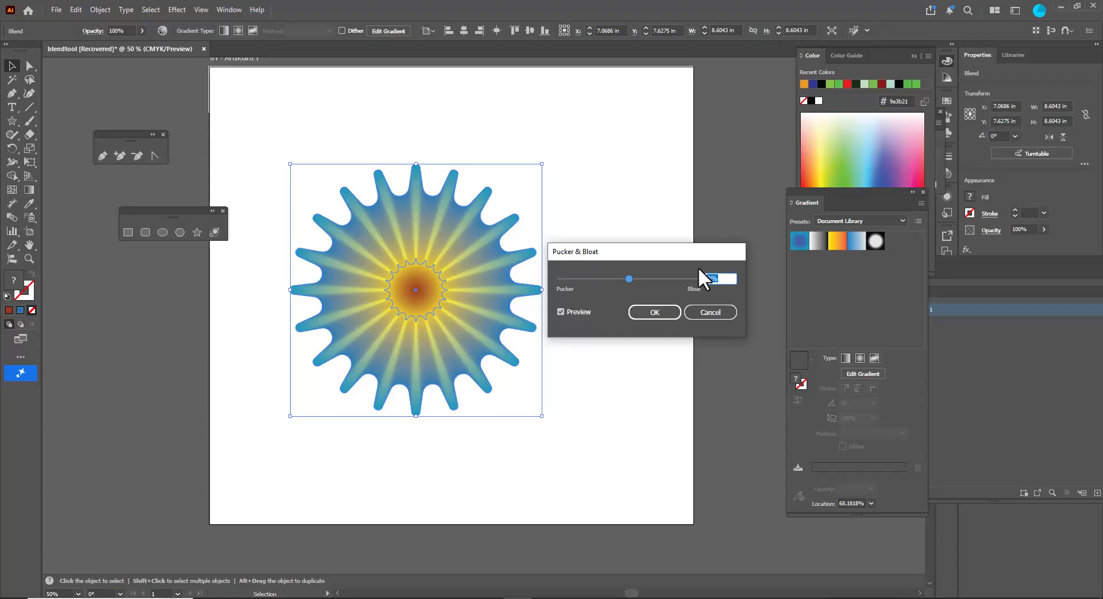
type("-23")
left_click_drag(637, 253, 635, 207)
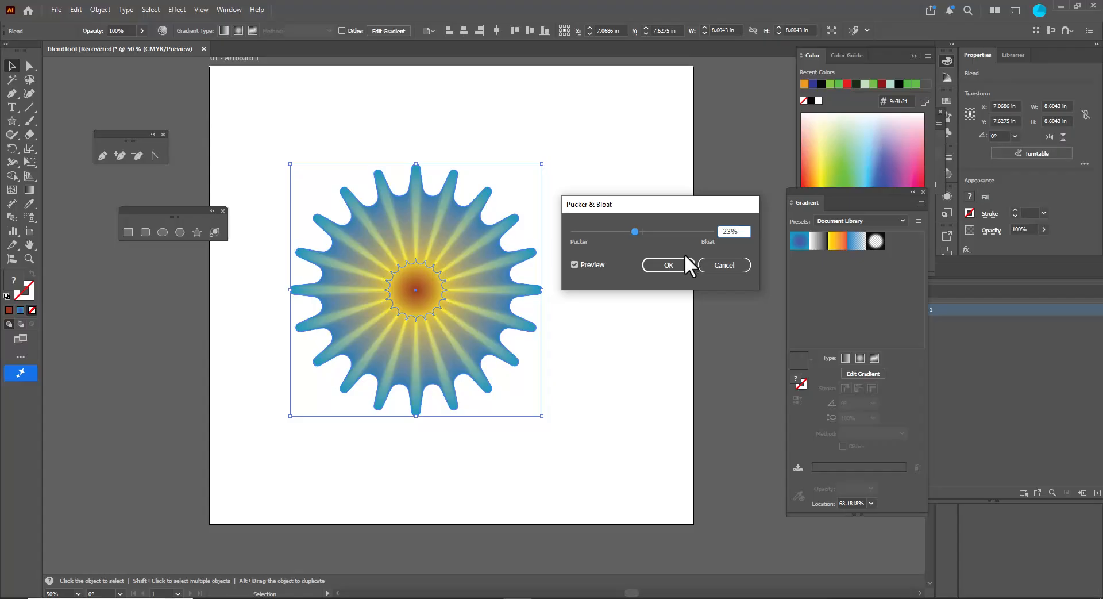
left_click(671, 261)
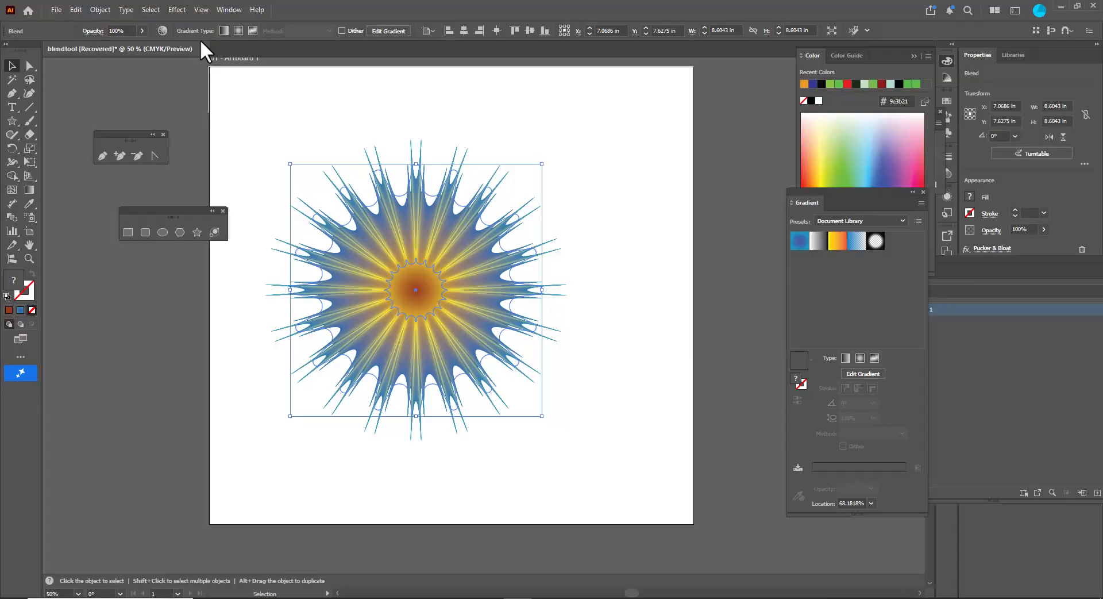
- Apply a Roughen effect to the blend with an absolute size of 1.39 in, detail 0 /in, and smooth points
left_click(178, 9)
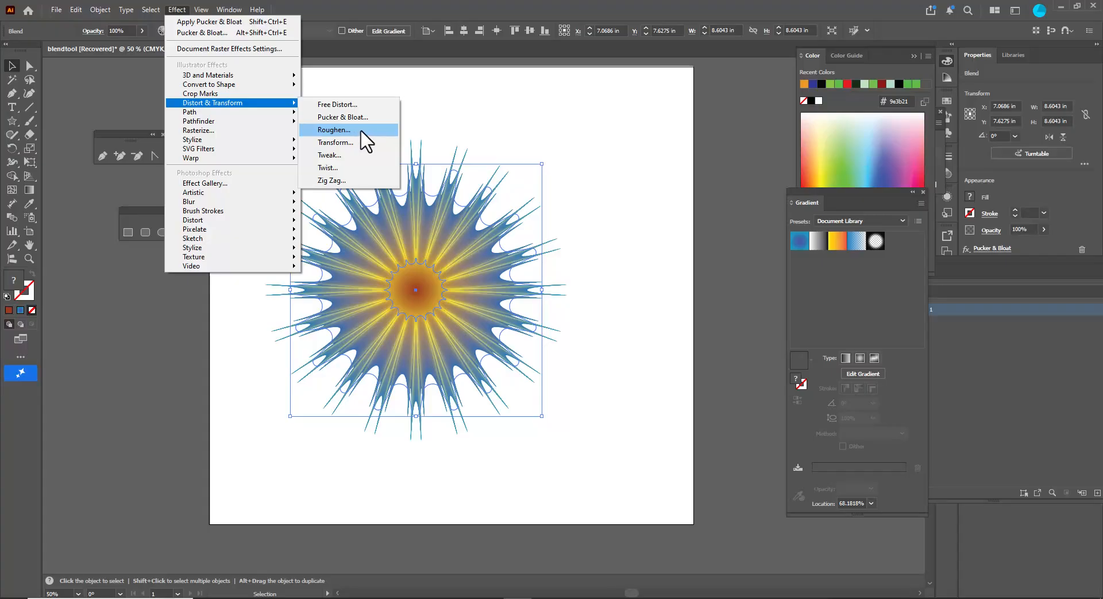
left_click(359, 131)
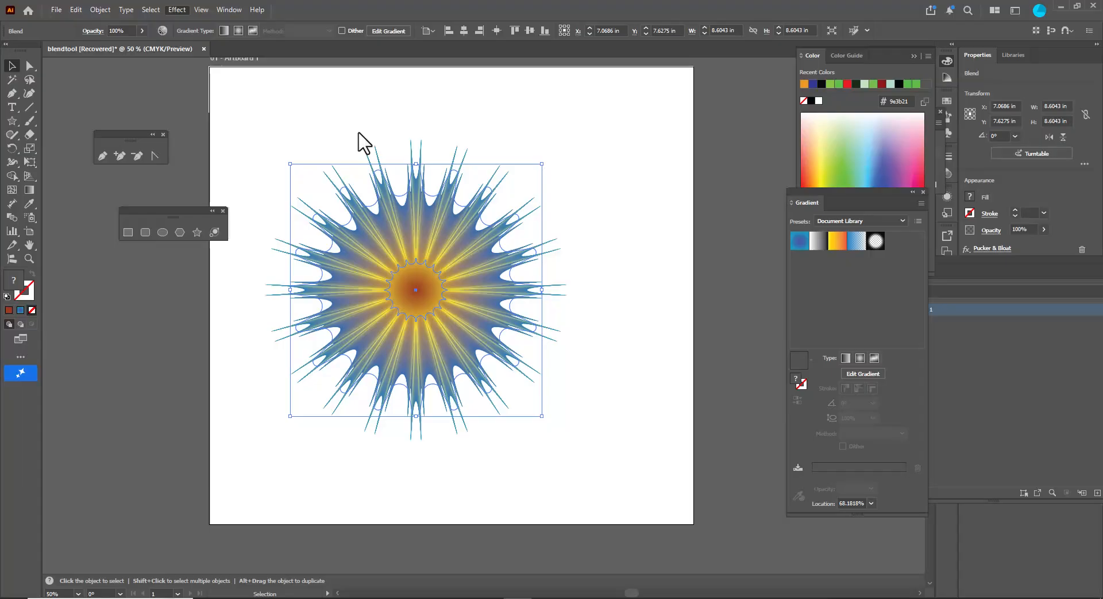
left_click_drag(573, 165, 646, 124)
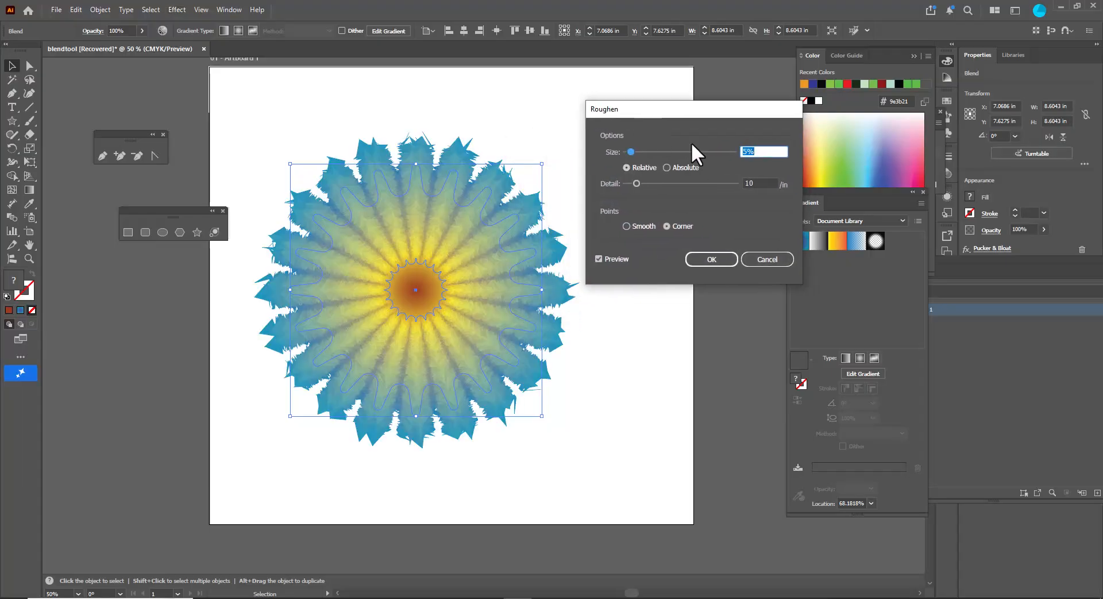
left_click_drag(651, 106, 608, 116)
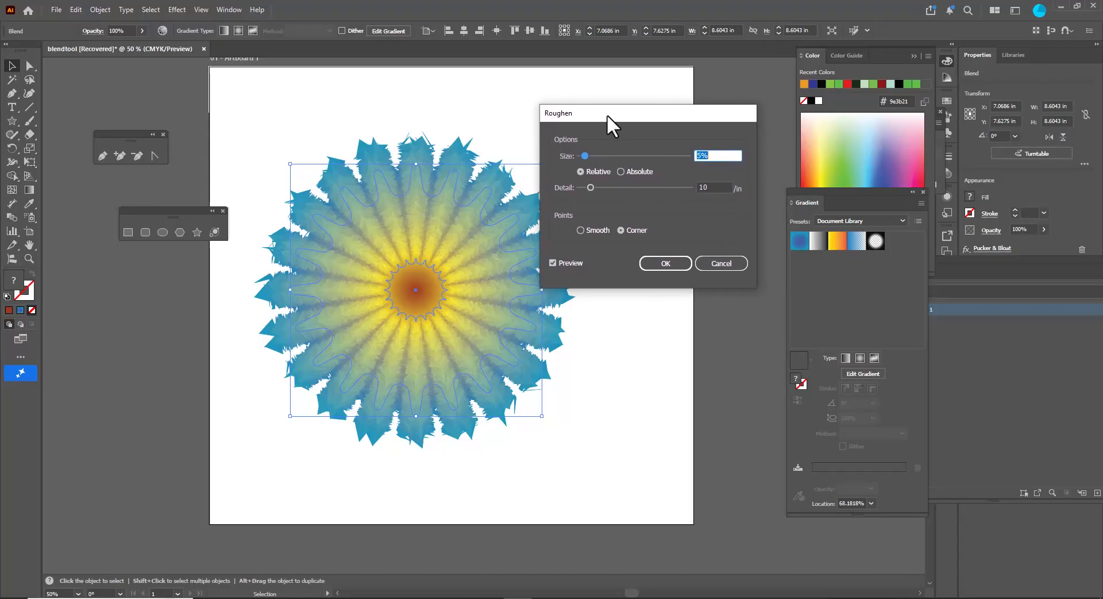
left_click(620, 172)
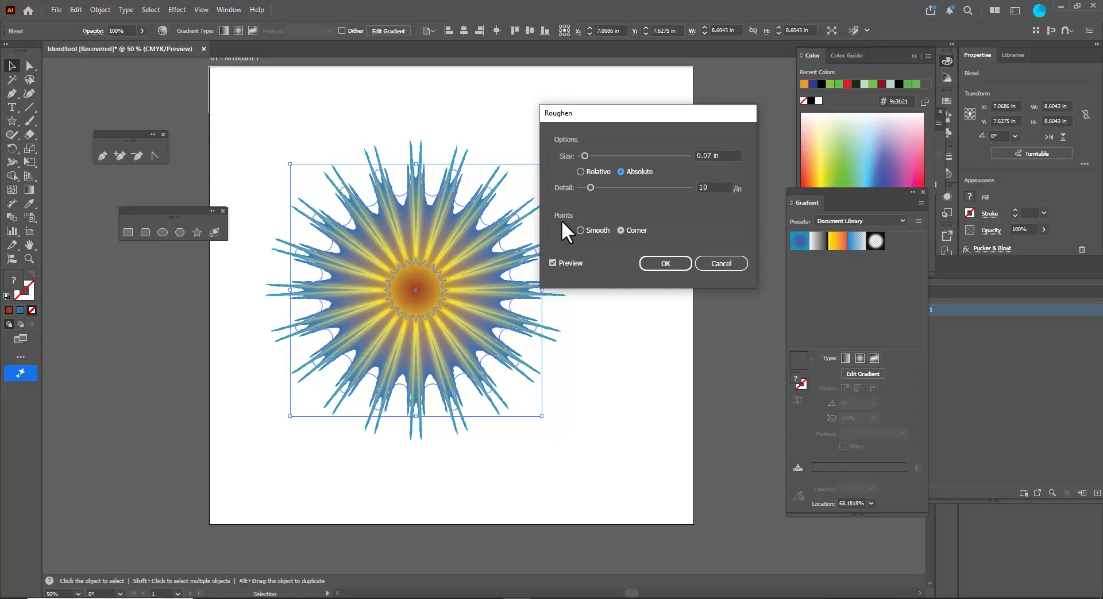
left_click(581, 230)
left_click_drag(587, 186, 672, 155)
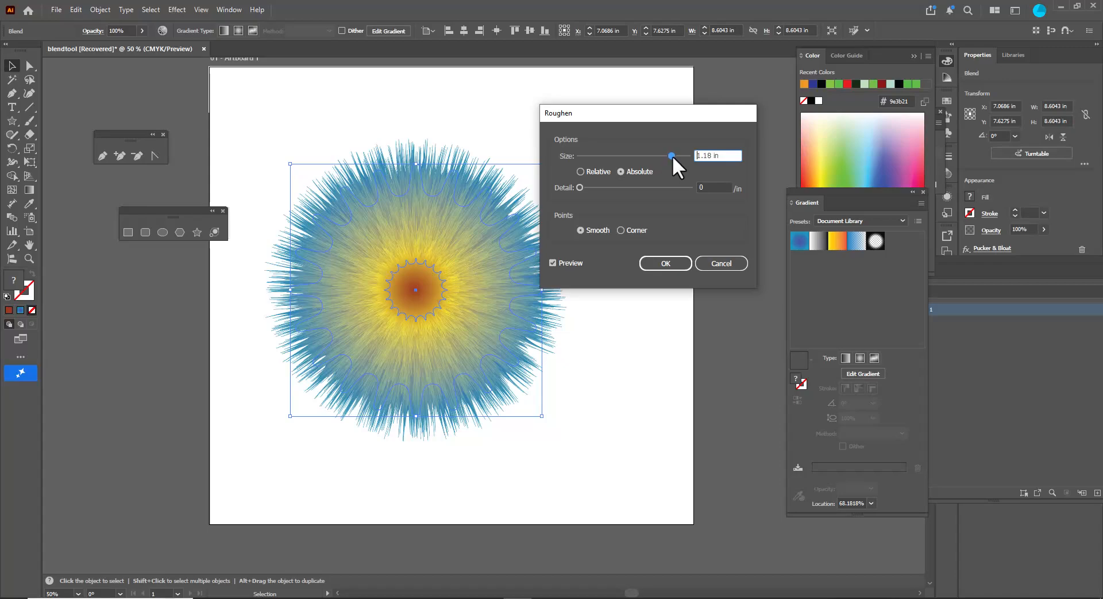
left_click_drag(678, 155, 680, 155)
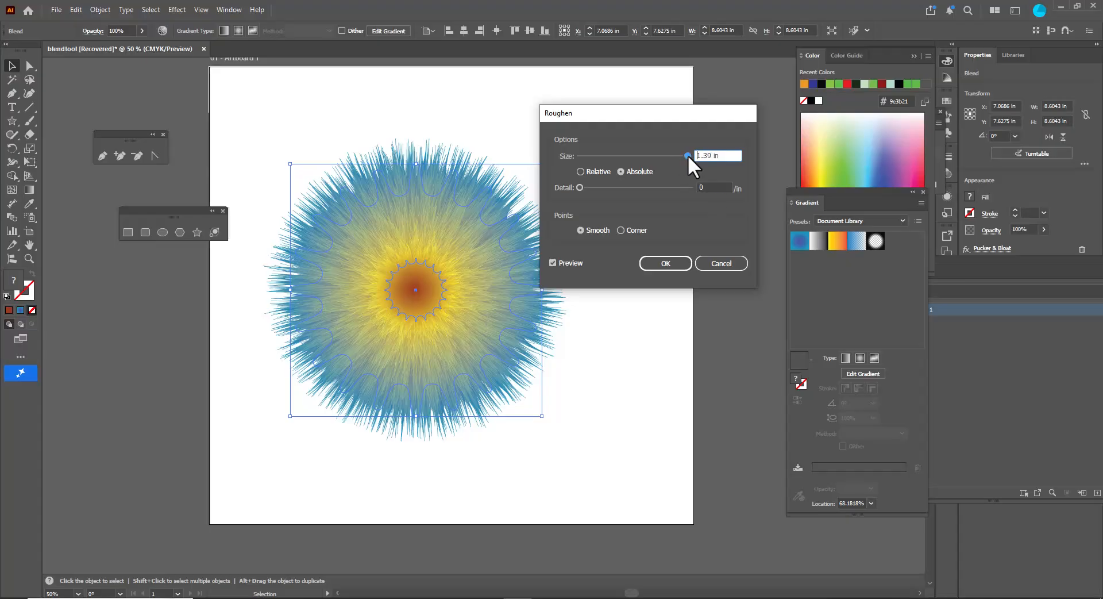
left_click(659, 263)
left_click(607, 282)
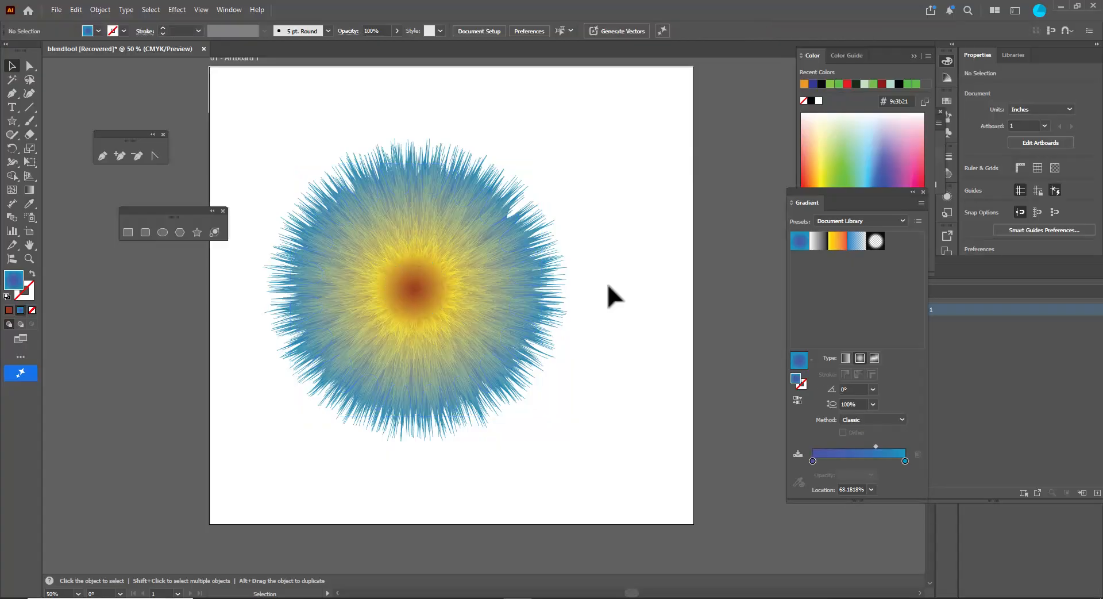
- Select the star blend and isolate it as a selected group
left_click(420, 299)
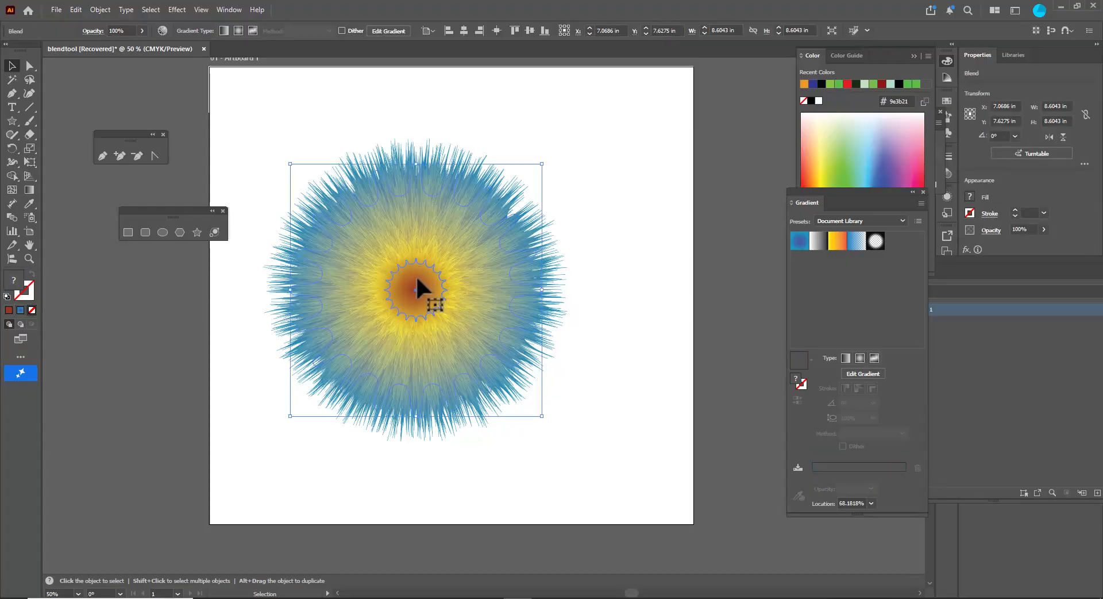
right_click(424, 268)
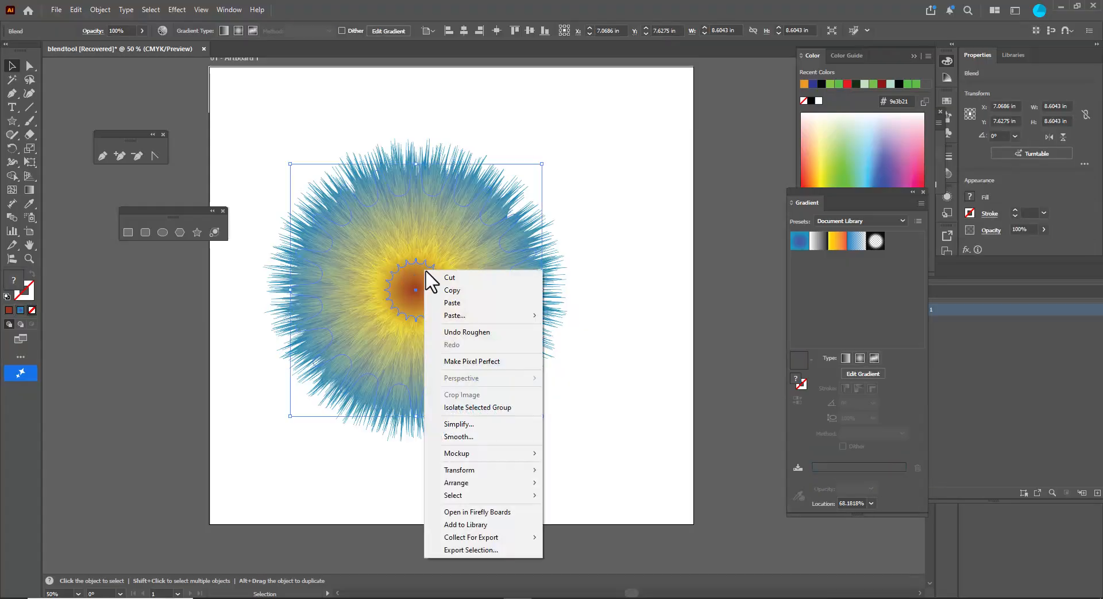
left_click(520, 407)
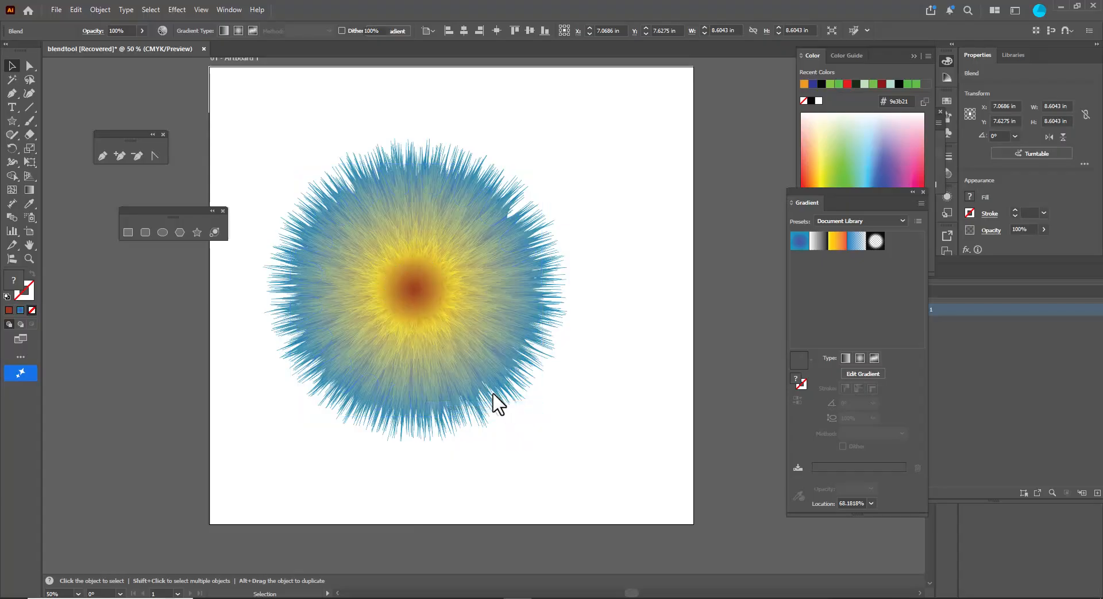
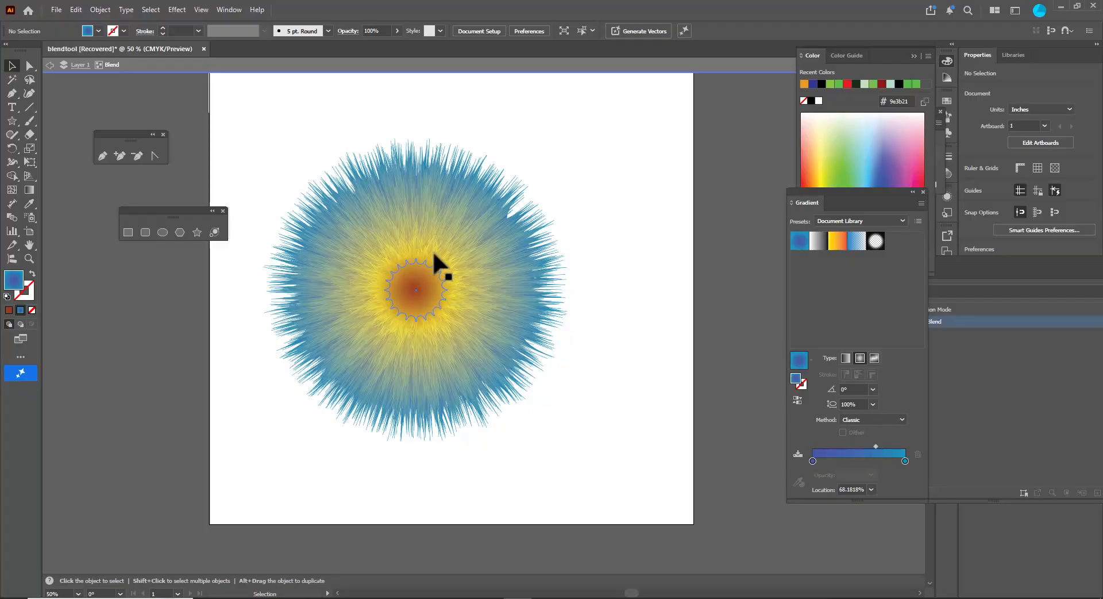
- Stretch the star blend vertically by moving the inner star to the top and the outer star lower
left_click(425, 293)
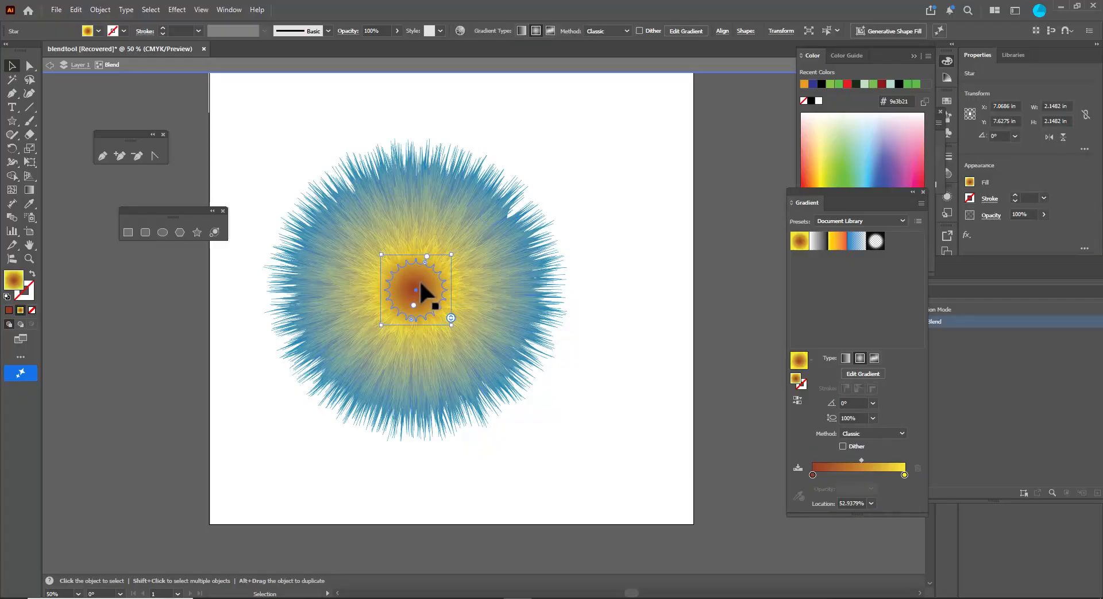
left_click_drag(426, 272, 424, 109)
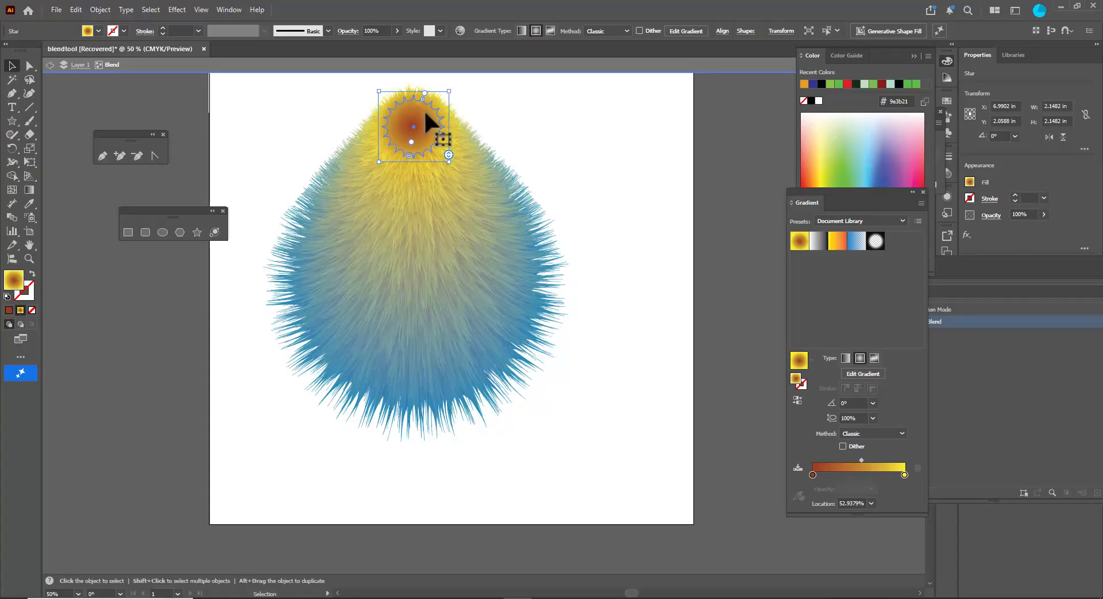
left_click(426, 265)
left_click_drag(425, 267, 425, 350)
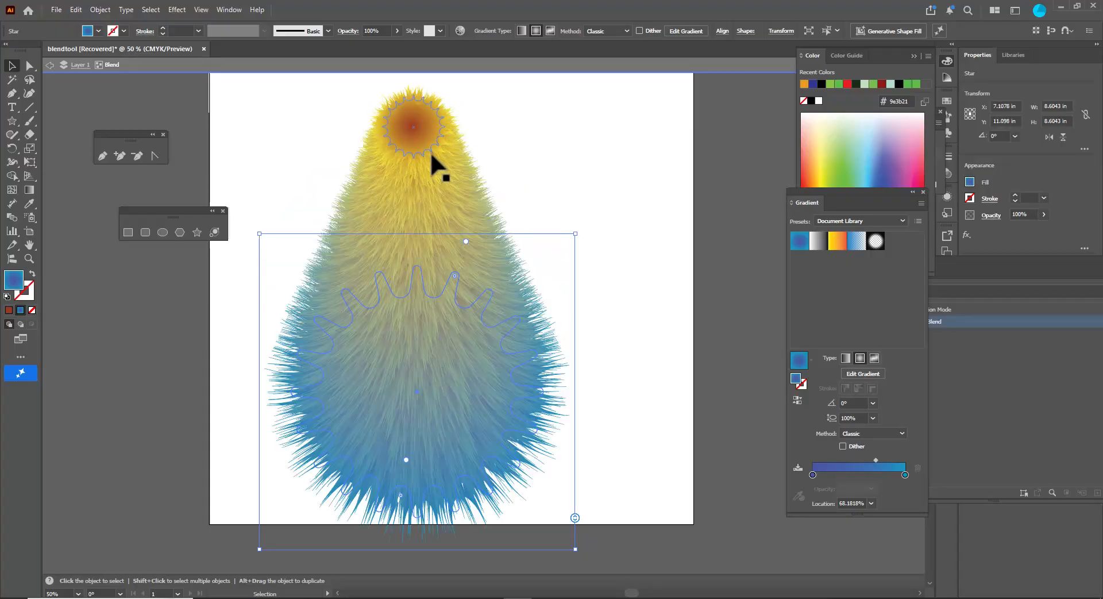
- Lower the inner star slightly and enlarge the outer star to widen the blend's base
left_click(425, 134)
left_click_drag(424, 135, 419, 172)
left_click(444, 370)
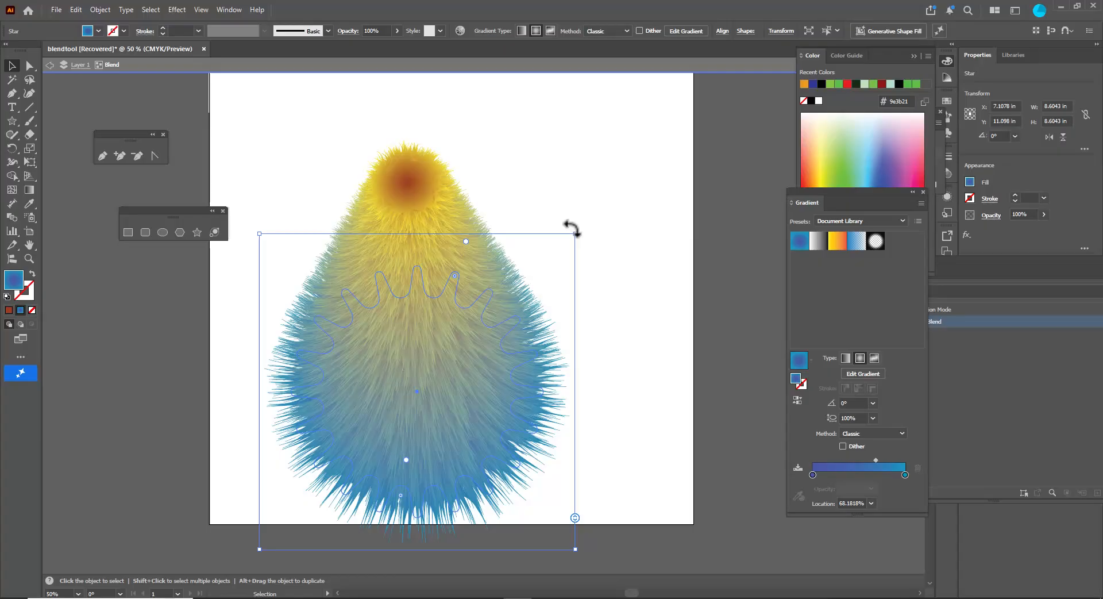
left_click_drag(576, 235, 591, 222)
left_click(652, 300)
- Refine the teardrop shape by shrinking both stars and moving the inner star down
left_click(433, 169)
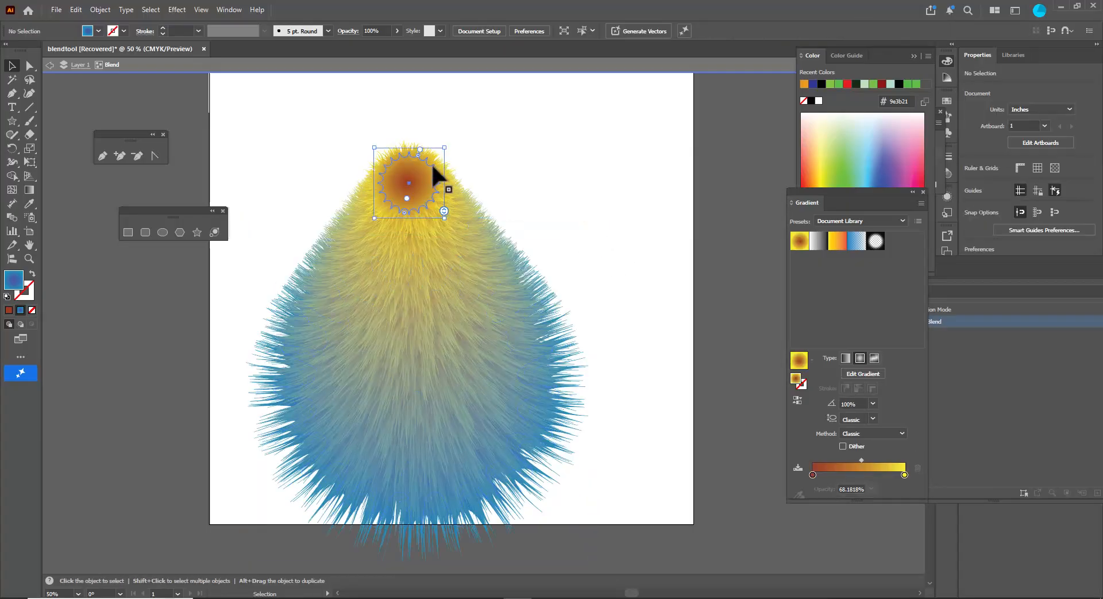
left_click_drag(444, 148, 430, 159)
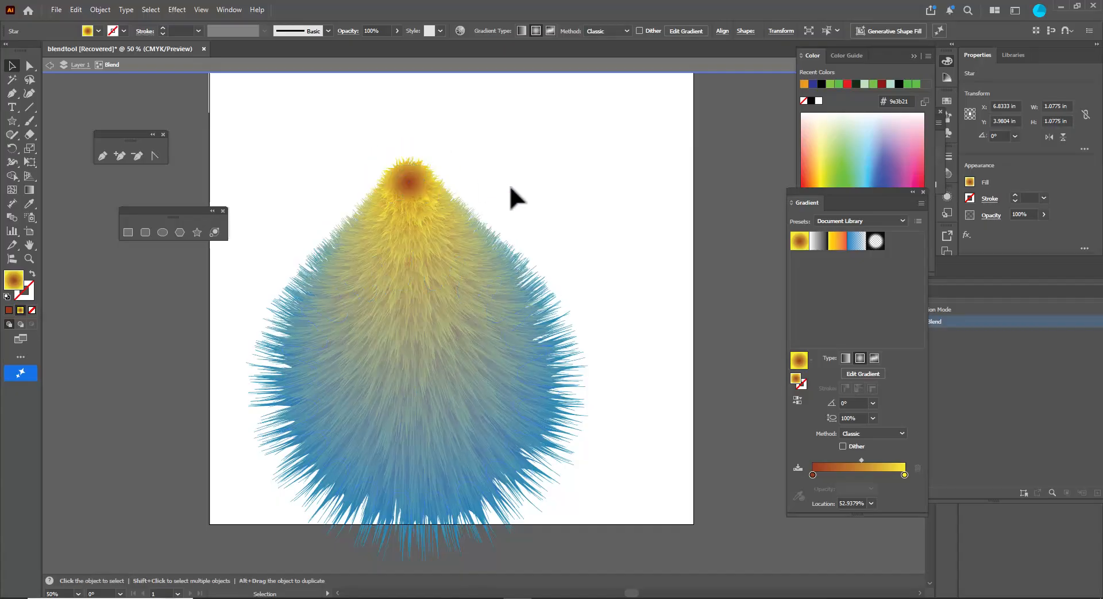
left_click(446, 345)
left_click_drag(592, 219, 553, 254)
left_click(415, 179)
left_click_drag(414, 180, 416, 219)
left_click(532, 229)
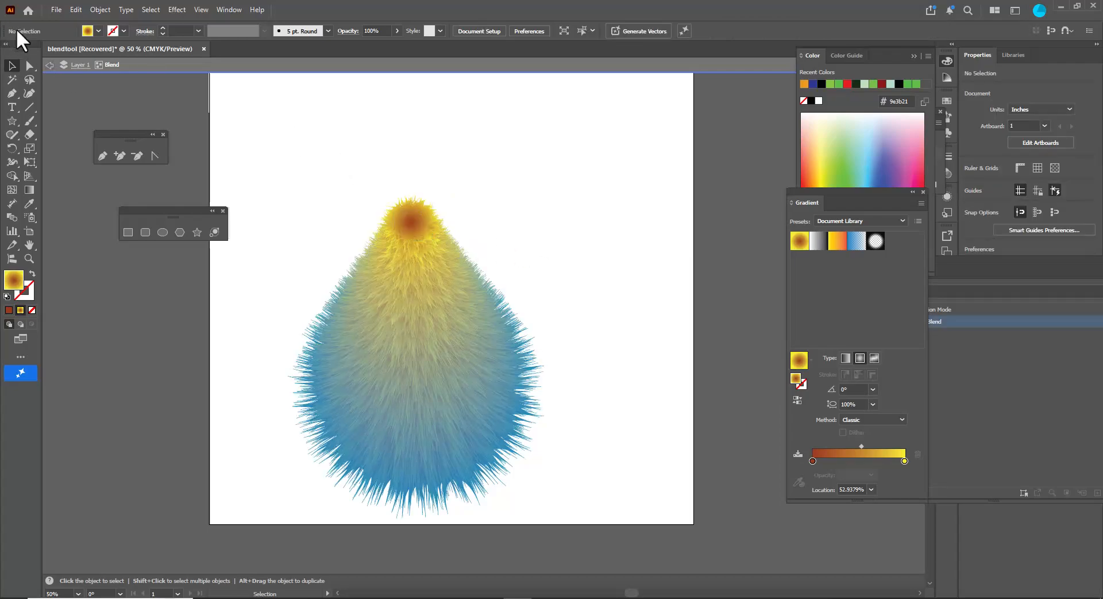
- Exit isolation mode and move the whole blend up and to the right on the artboard
left_click(49, 65)
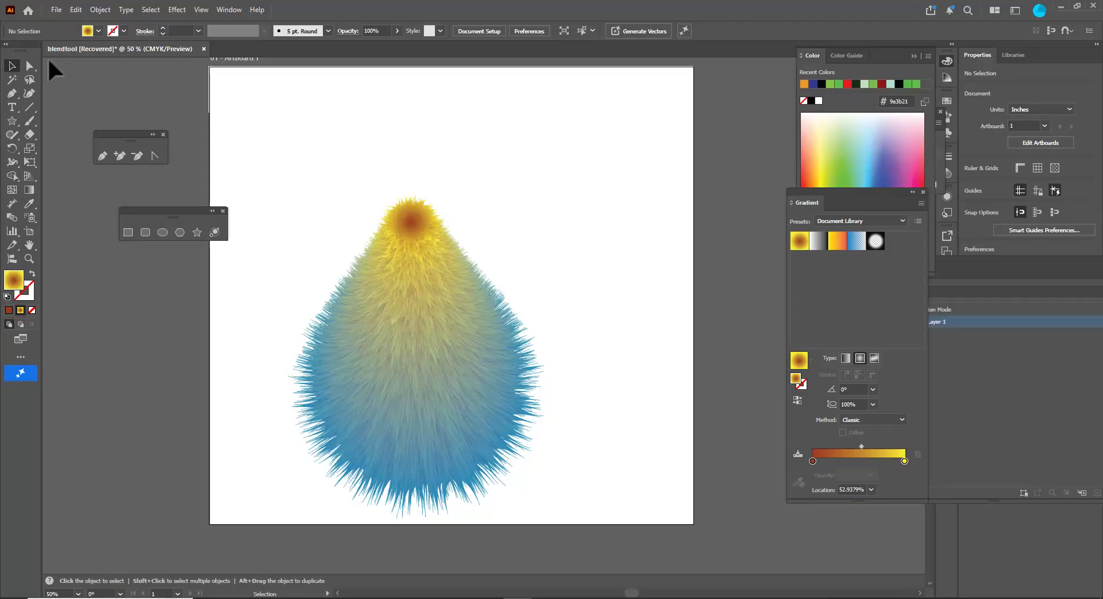
left_click_drag(440, 365, 481, 333)
left_click(592, 160)
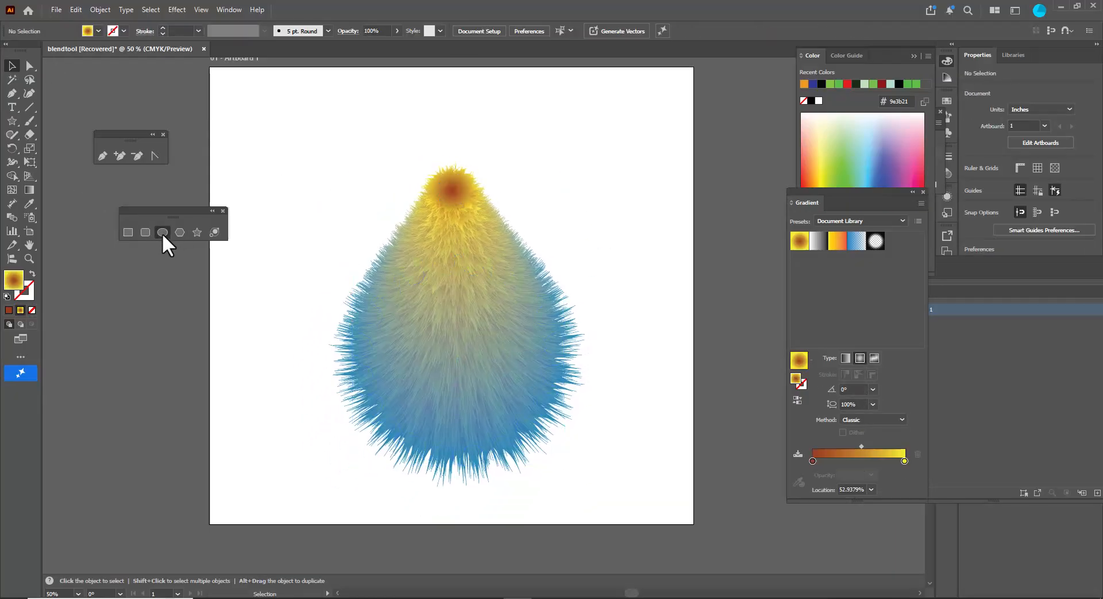
- Draw a circle beside the artboard and give it a reversed radial gradient fill
left_click(163, 232)
left_click_drag(113, 302, 182, 370)
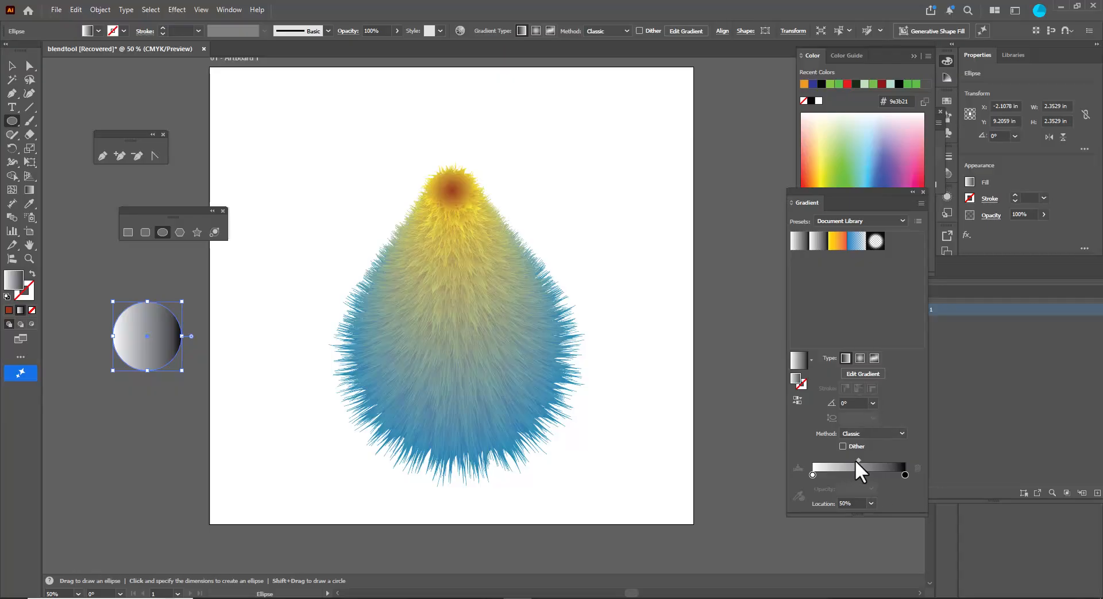
left_click(860, 359)
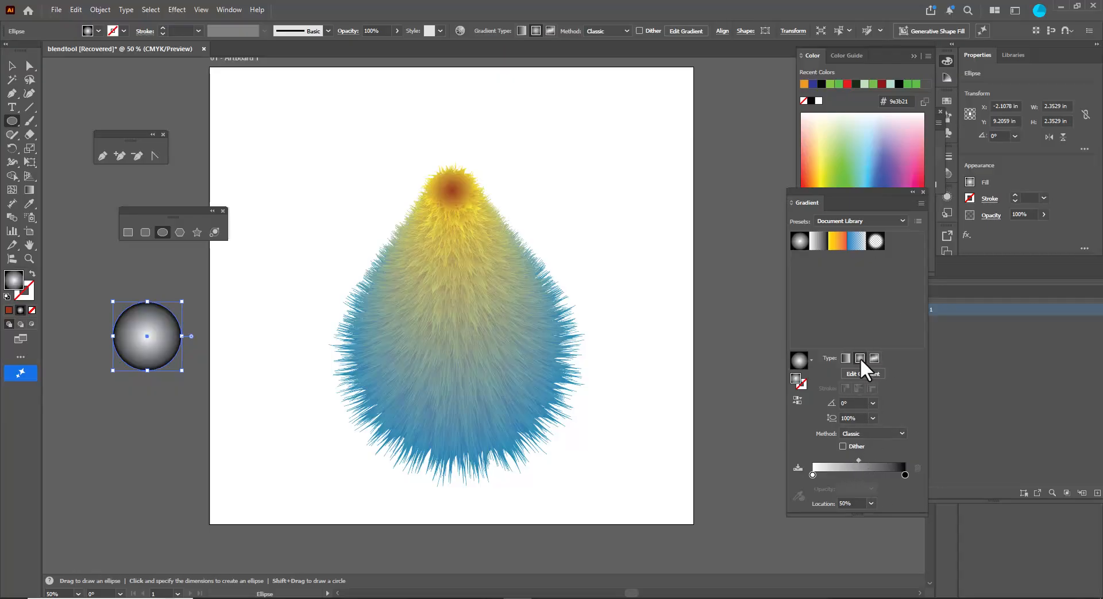
left_click(797, 399)
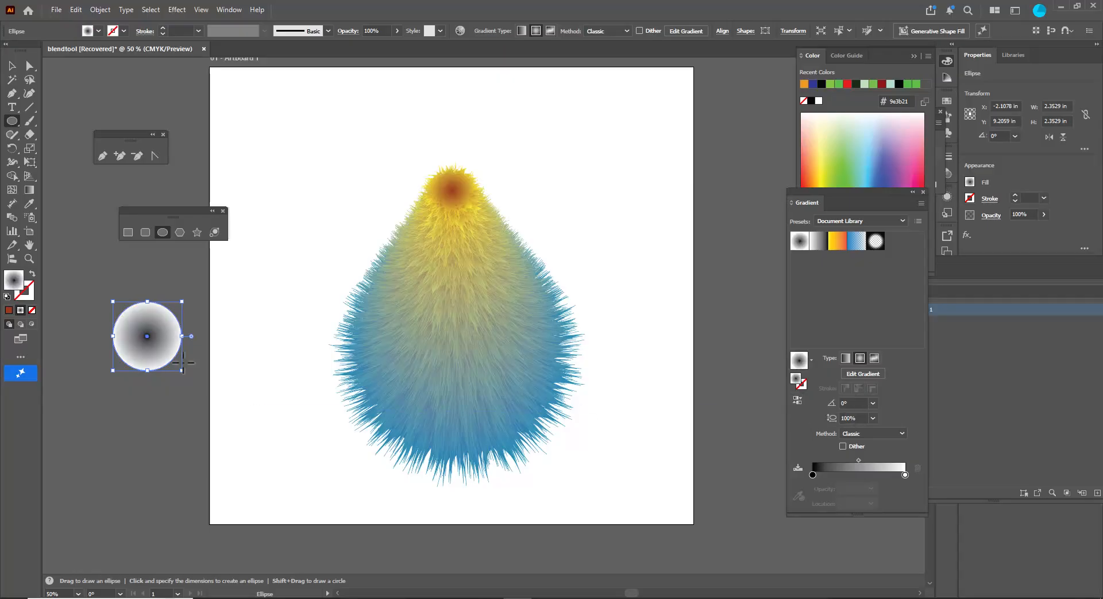
- Move the circle's gradient stops together so the black center forms a sharp-edged pupil inside a white rim
key("g")
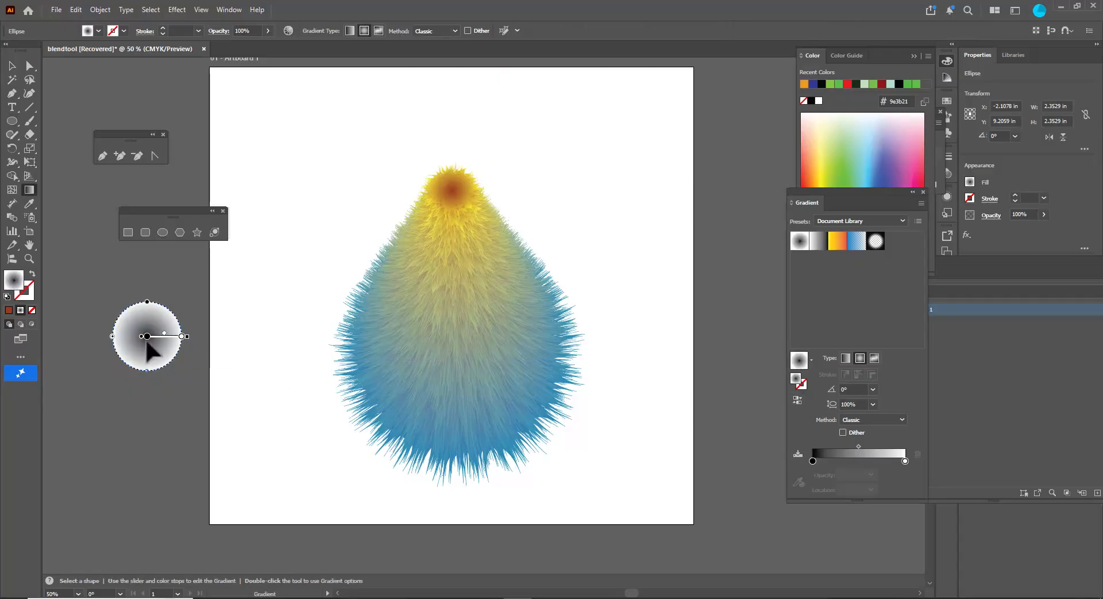
left_click_drag(147, 336, 161, 336)
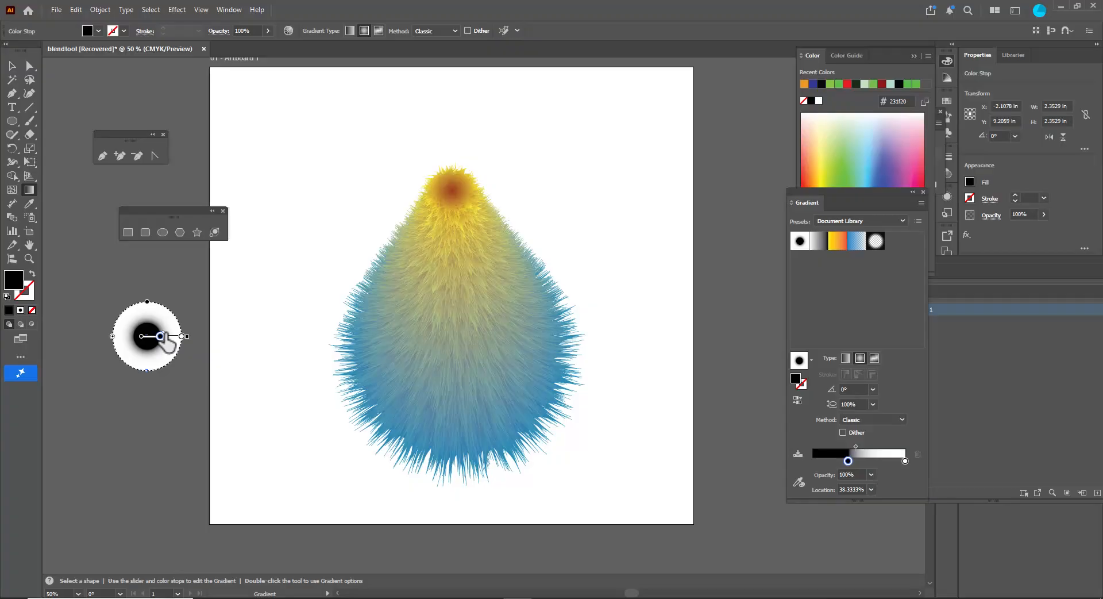
mouse_move(172, 343)
left_mouse_down()
mouse_move(172, 357)
mouse_move(162, 350)
left_mouse_up()
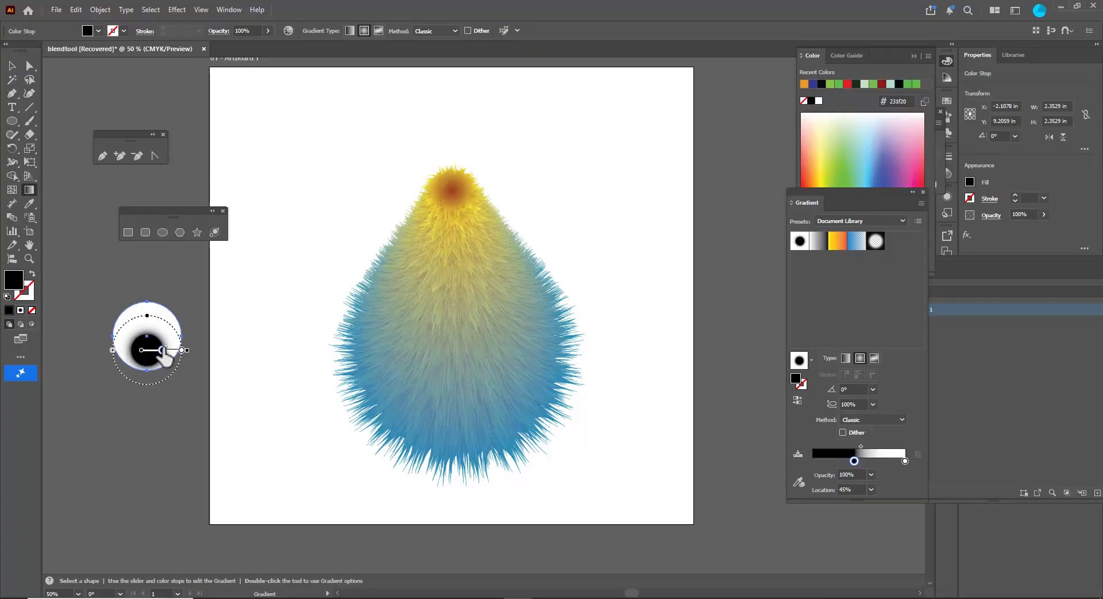
left_click(182, 350)
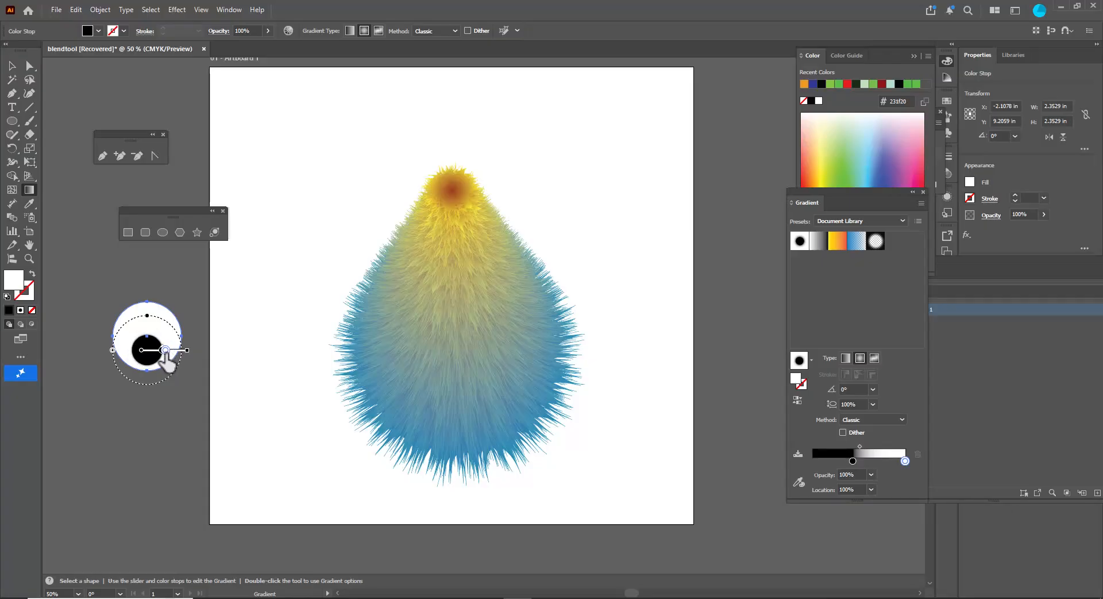
left_click_drag(163, 351, 164, 351)
left_click(12, 66)
left_click(87, 253)
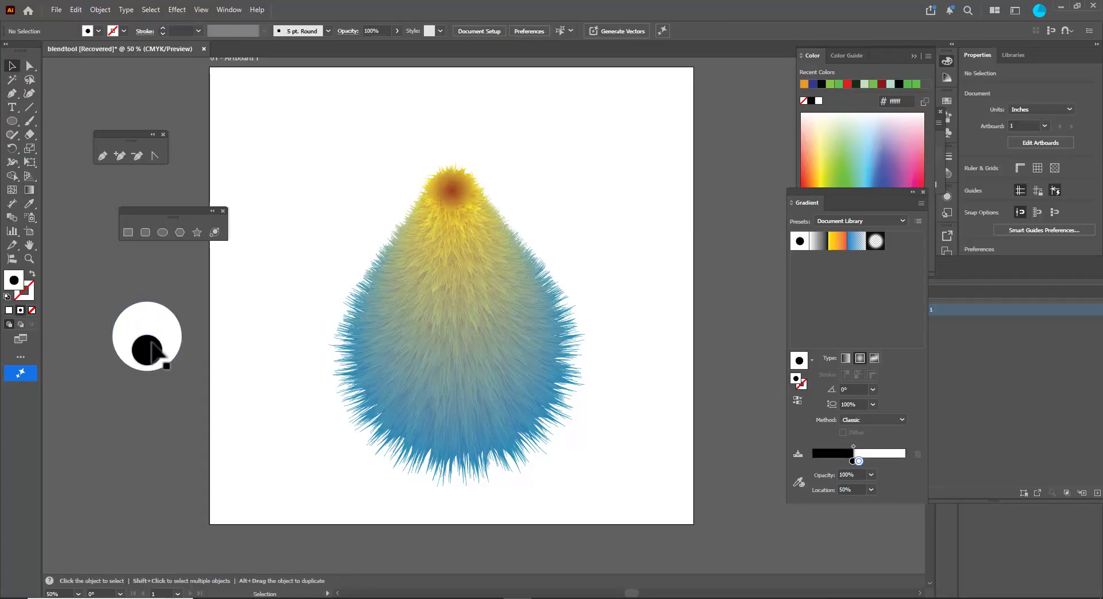
- Position two eyes side by side on the upper part of the furry creature
left_click(161, 332)
left_click_drag(147, 301, 492, 247)
left_click(597, 248)
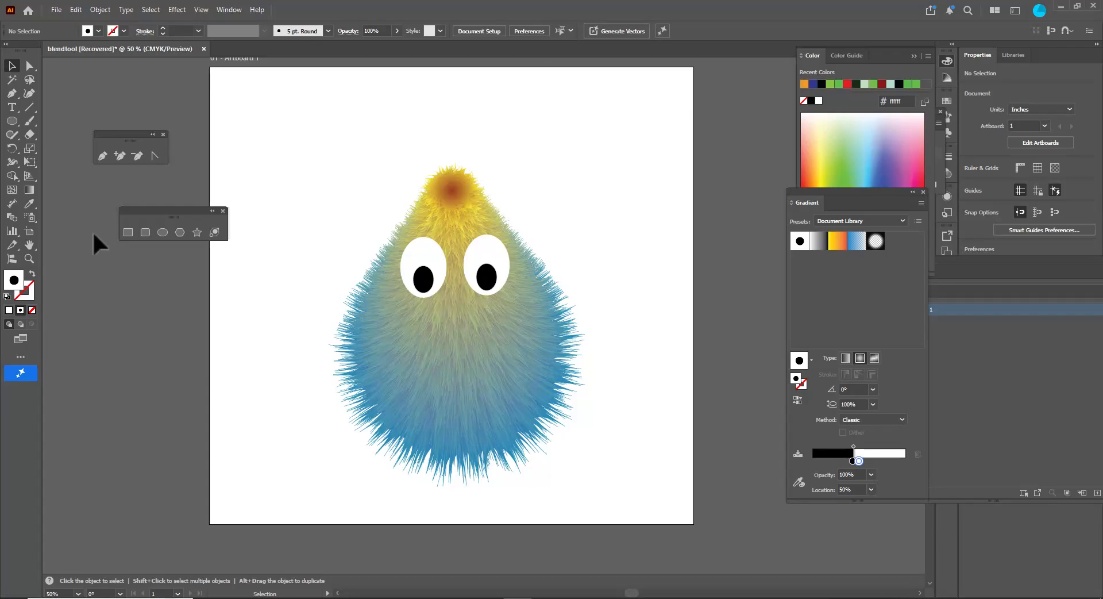
- Draw an ellipse about 6.57 × 3.41 in and fill it with solid orange
left_click(163, 232)
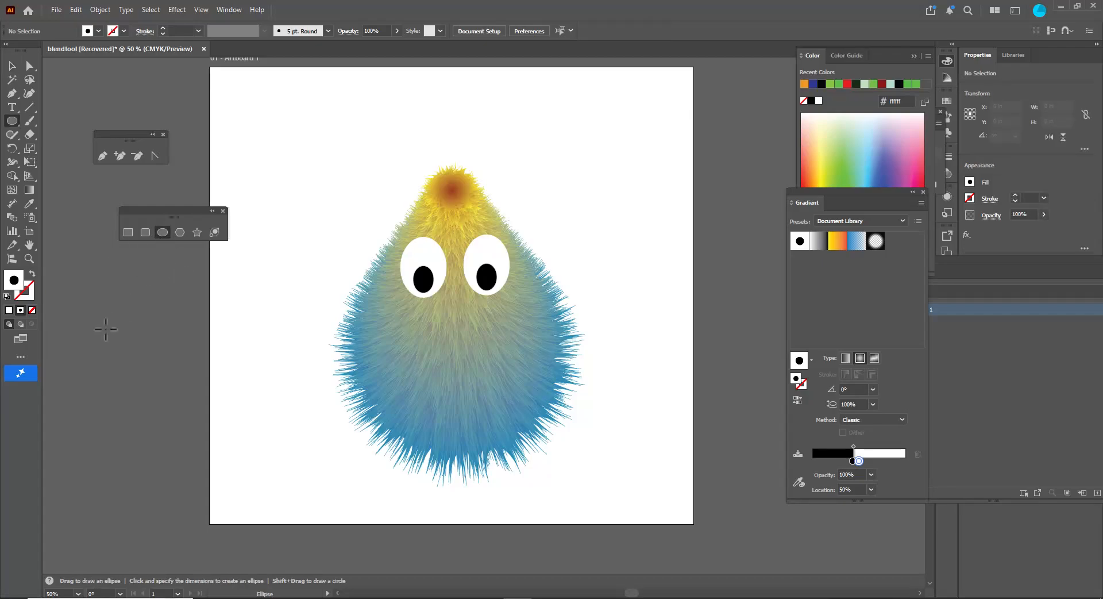
left_click_drag(109, 323, 246, 441)
key("ctrl+z")
left_click_drag(100, 305, 291, 404)
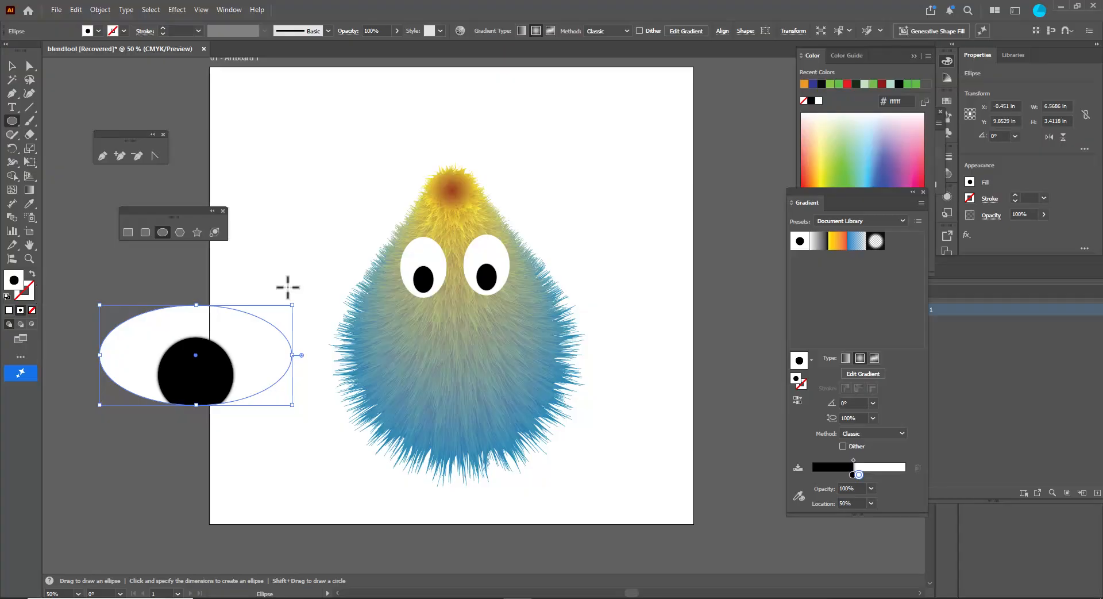
left_click(810, 174)
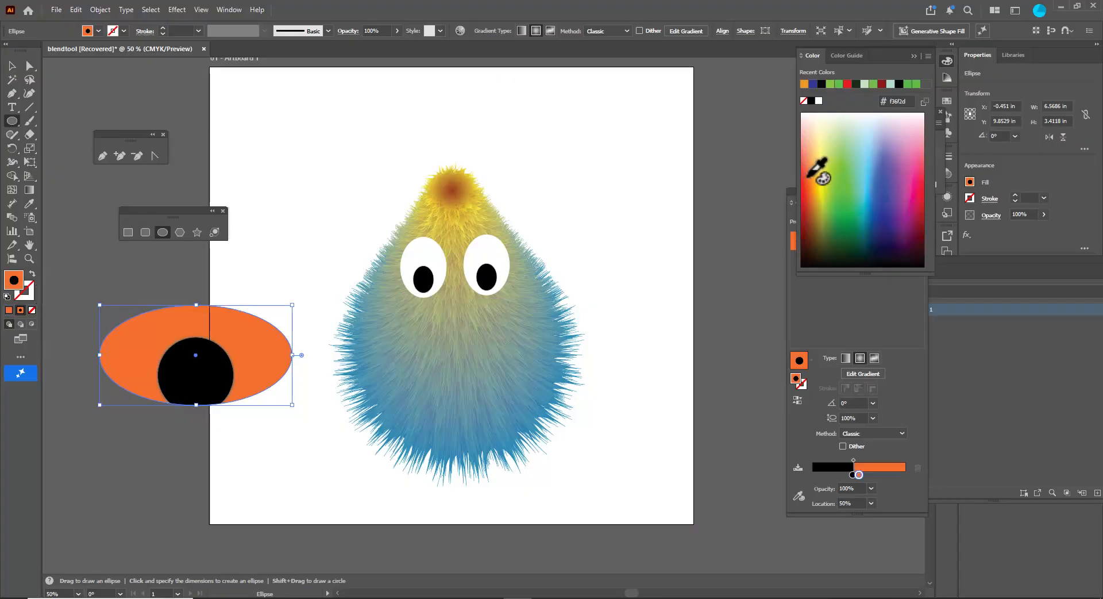
left_click(9, 310)
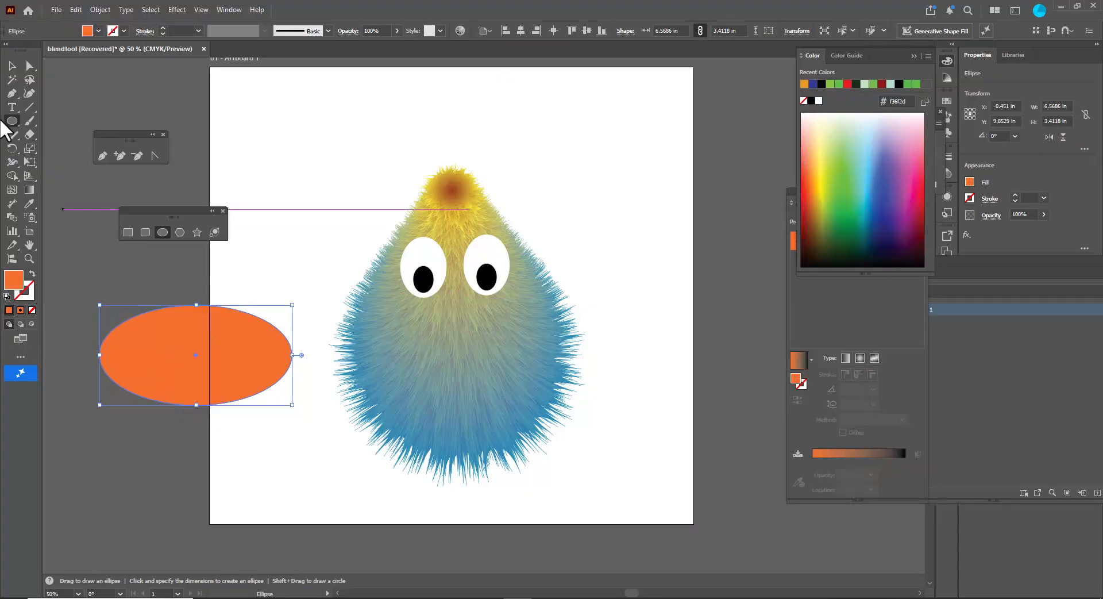
- Draw a rectangle covering the upper half of the orange ellipse
left_click(11, 65)
left_click(127, 232)
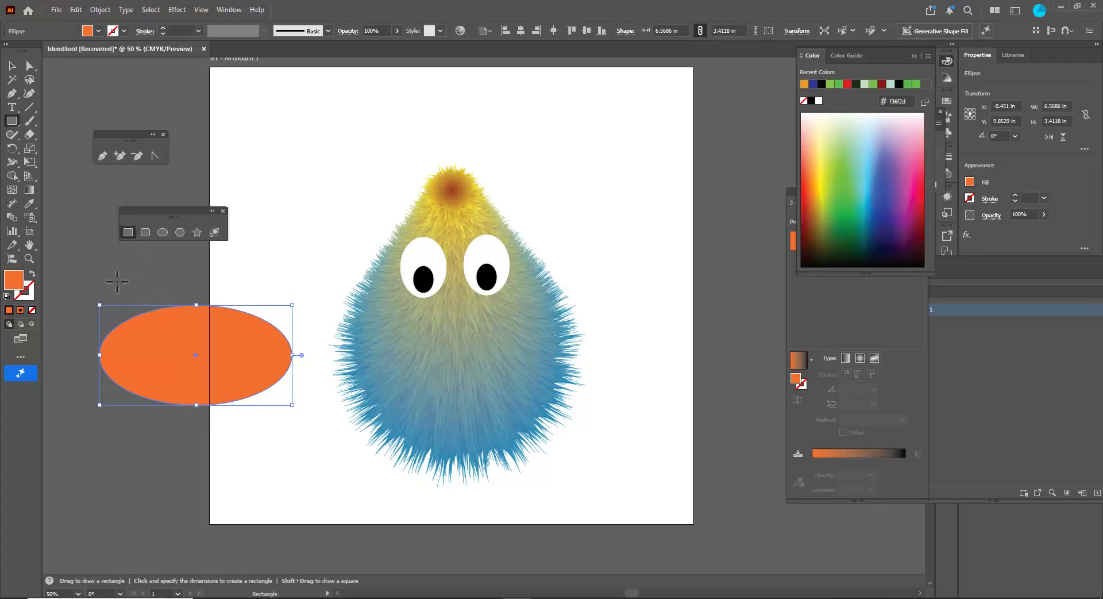
left_click_drag(73, 280, 318, 354)
- Select the rectangle and ellipse and subtract the rectangle with Pathfinder Minus Front to leave a half-ellipse
left_click(12, 65)
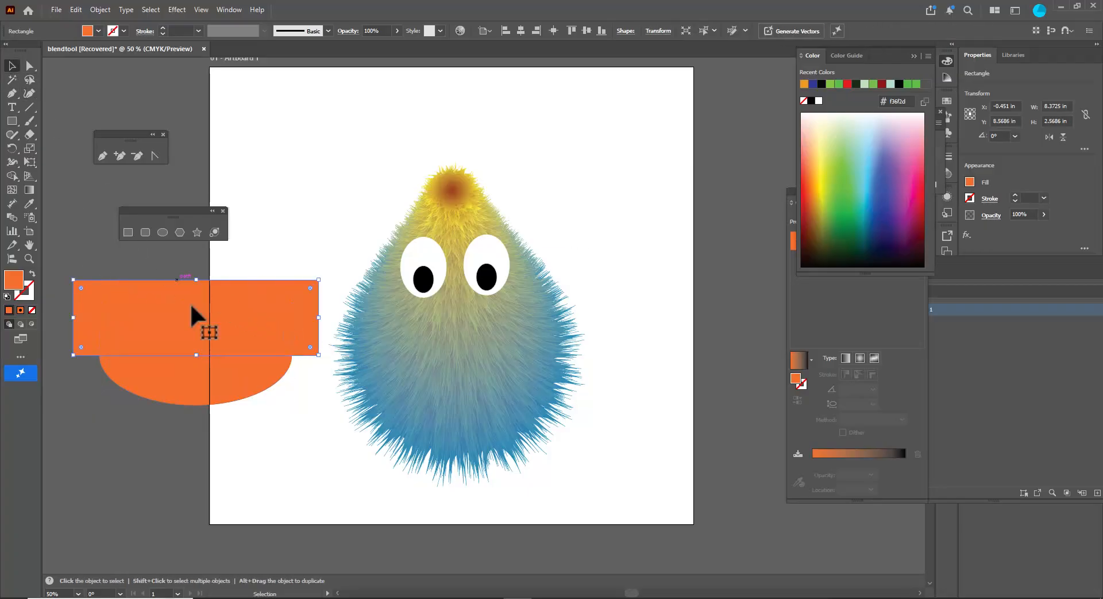
left_click(180, 382, "shift")
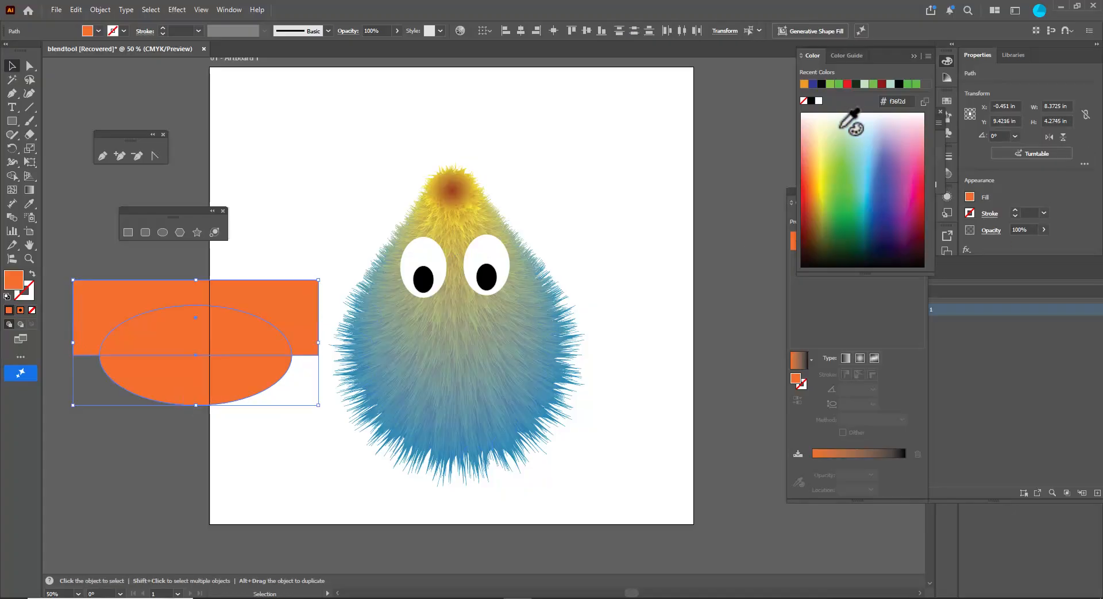
left_click_drag(890, 51, 814, 299)
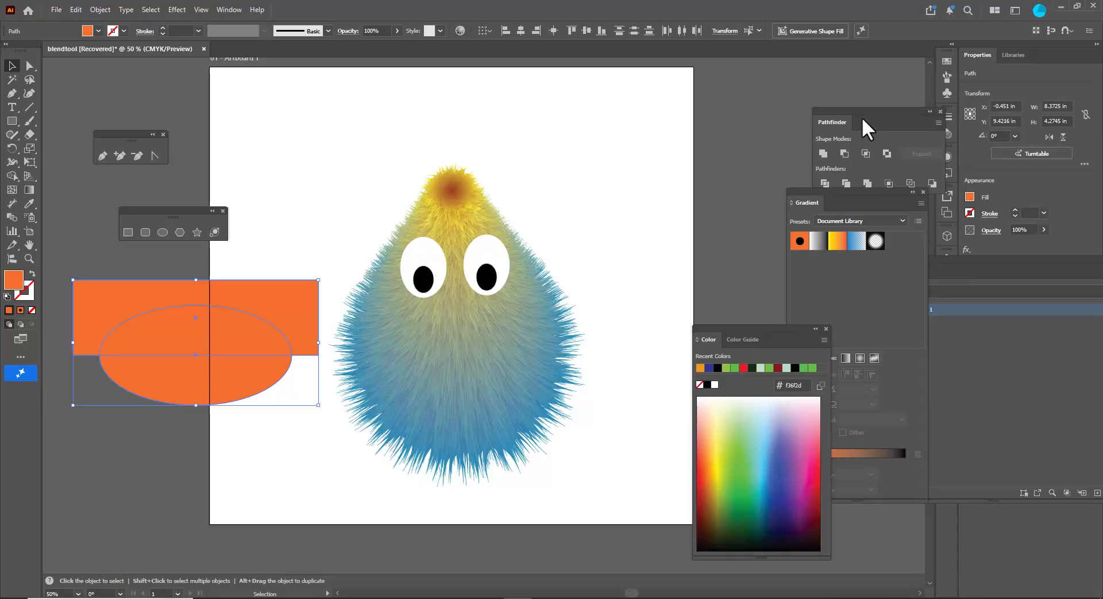
left_click_drag(861, 117, 814, 103)
left_click(799, 146)
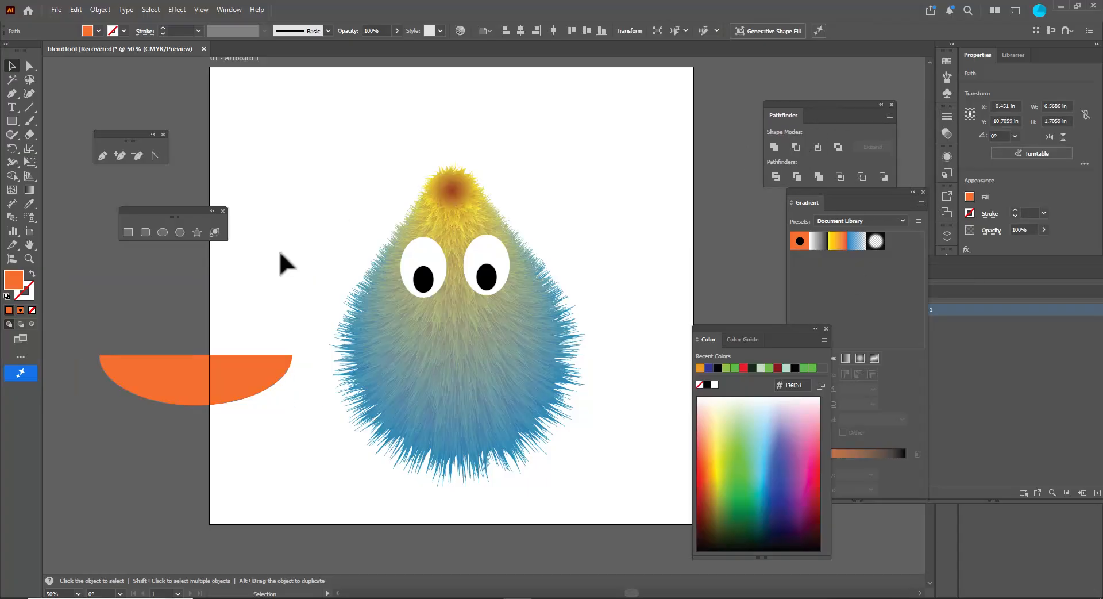
- Stretch the half-ellipse to about 2.75 in tall and fill it black
left_click_drag(196, 405, 197, 435)
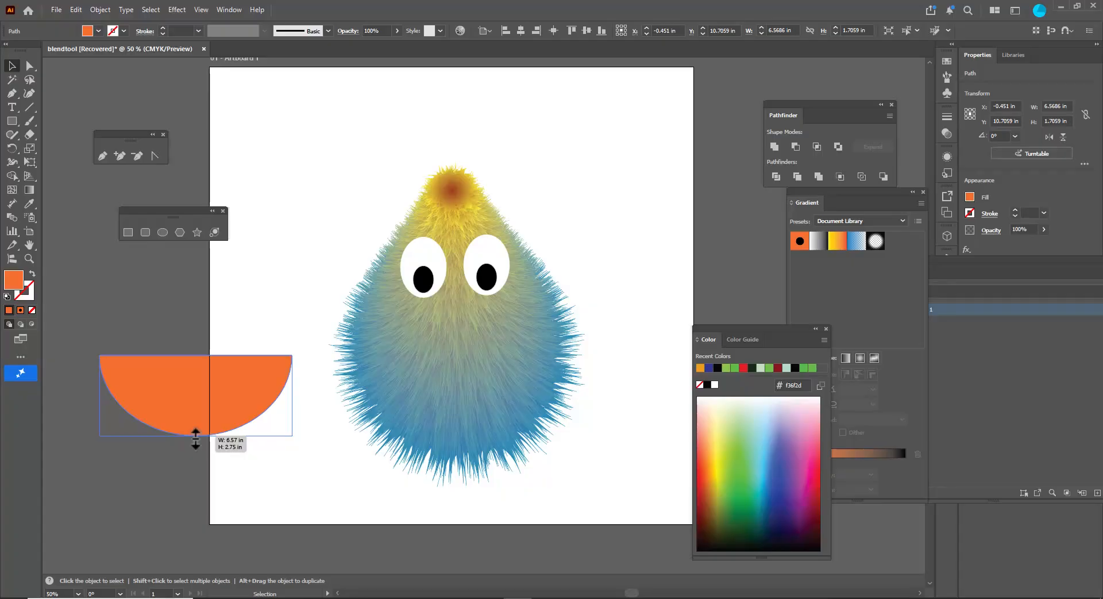
key("ctrl+shift+a")
left_click(227, 402)
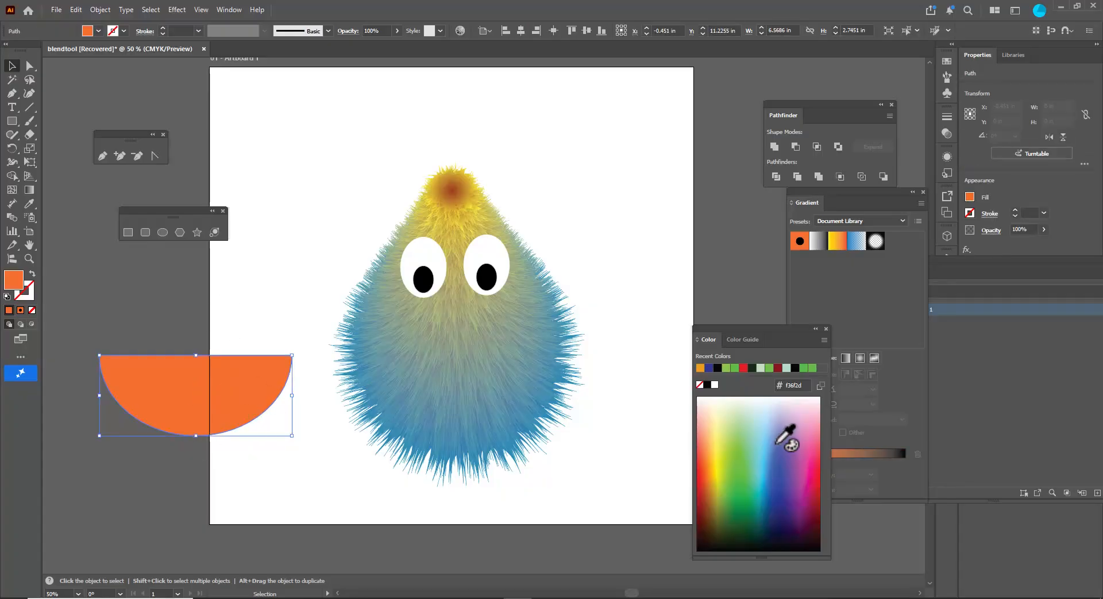
left_click(717, 367)
- Move the black half-ellipse onto the creature below the eyes as its mouth
key("ctrl+shift+a")
left_click(179, 399)
left_click_drag(183, 376, 449, 371)
left_click_drag(549, 339, 481, 366)
left_click(150, 326)
- Draw a white rounded rectangle for a tooth and increase its corner roundness
left_click(145, 232)
left_click_drag(126, 308, 171, 373)
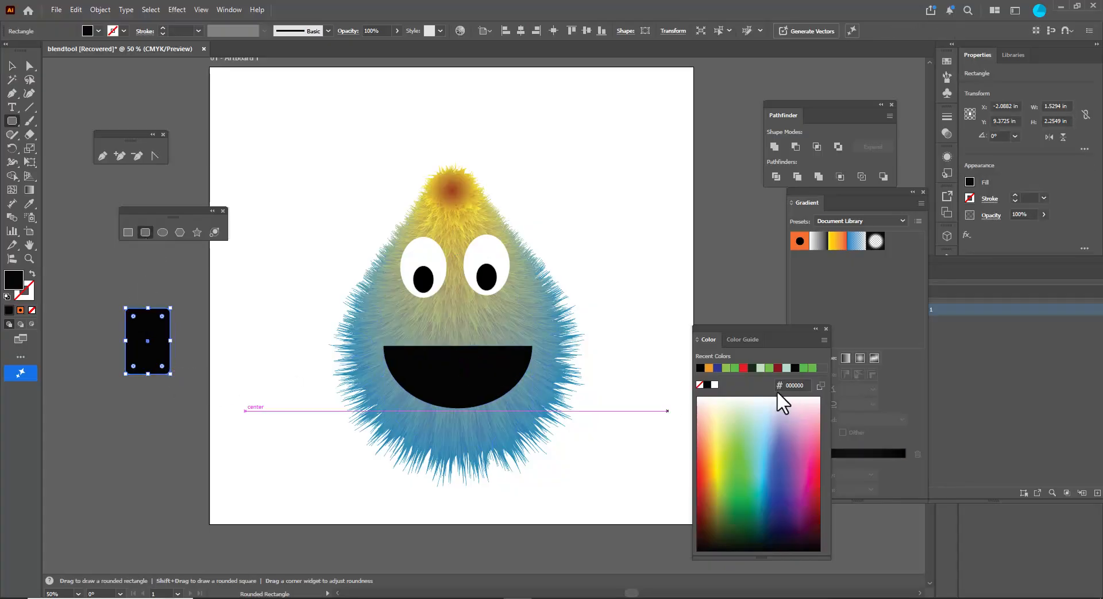
left_click(714, 384)
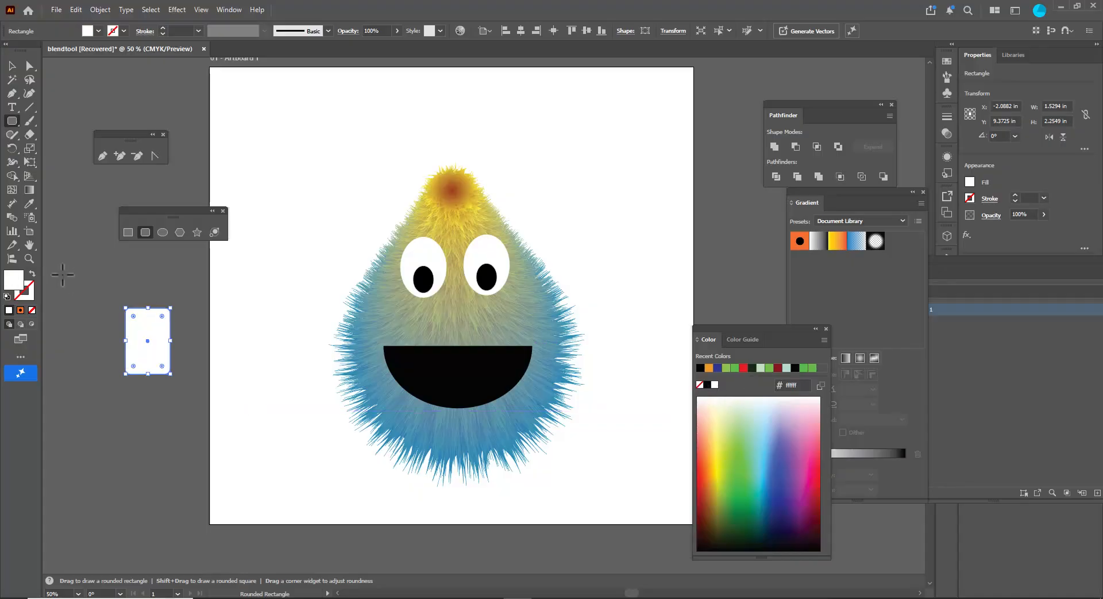
left_click_drag(133, 315, 135, 327)
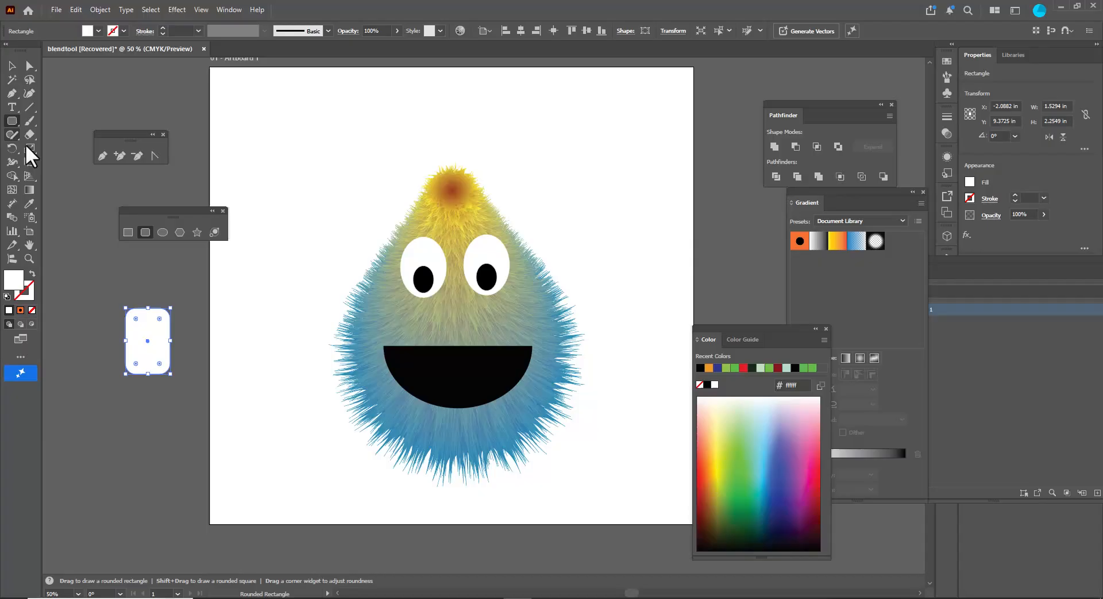
- Draw a rectangle covering the upper part of the rounded rectangle
left_click(128, 232)
mouse_move(113, 292)
left_mouse_down()
mouse_move(191, 340)
mouse_move(188, 331)
left_mouse_up()
- Select both shapes and subtract the rectangle with Pathfinder Minus Front to form a tooth with rounded bottom corners
left_click(12, 65)
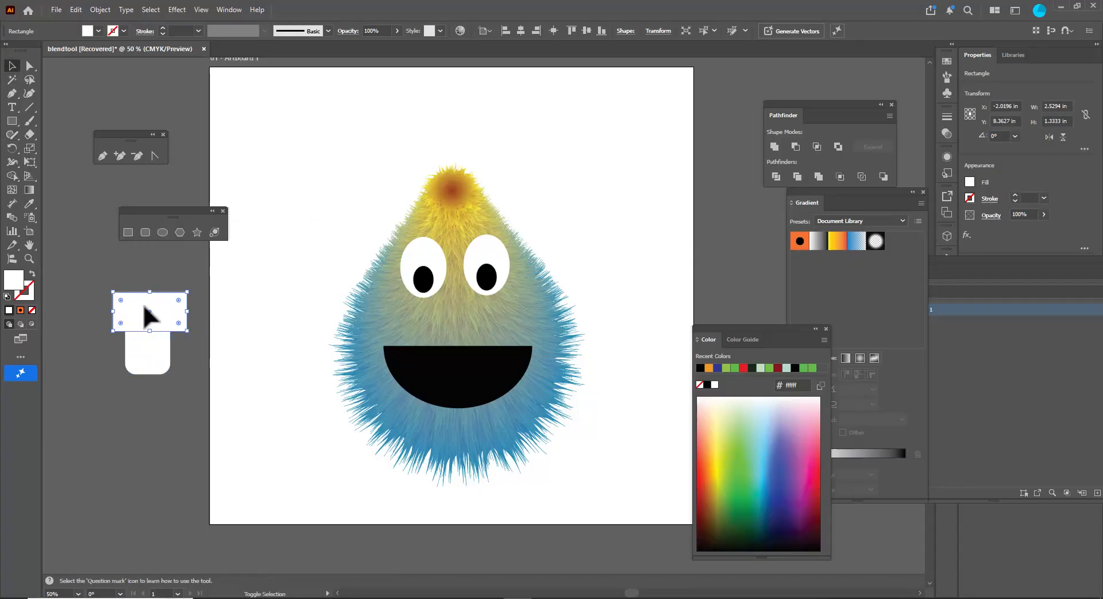
left_click(158, 360)
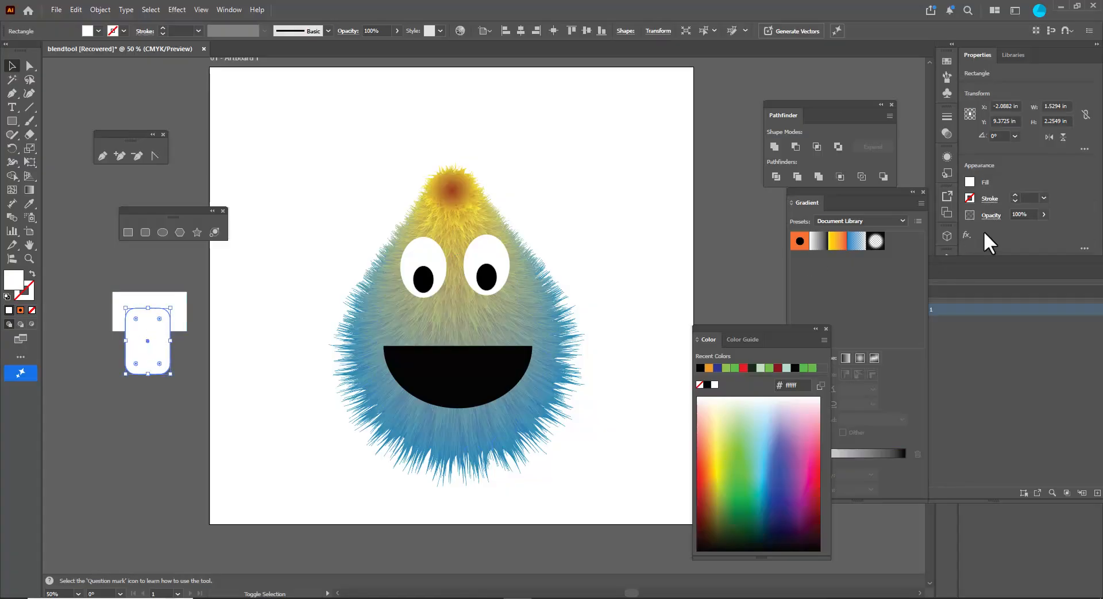
left_click(795, 146)
left_click(193, 273)
left_click(158, 357)
left_click(797, 149)
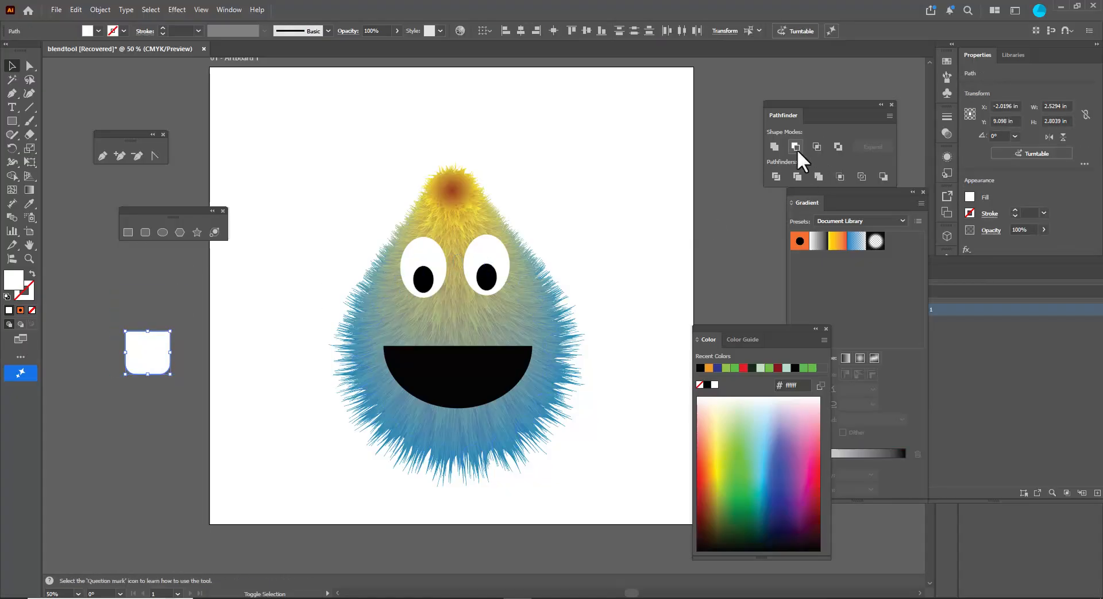
- Place the white tooth at the top of the mouth, add a second tooth beside it, and nudge them into position
left_click(246, 263)
left_click(141, 349)
left_click_drag(140, 348, 456, 346)
scroll(478, 361, "up", 2)
left_click(413, 347, "shift")
key("Left")
key("Left")
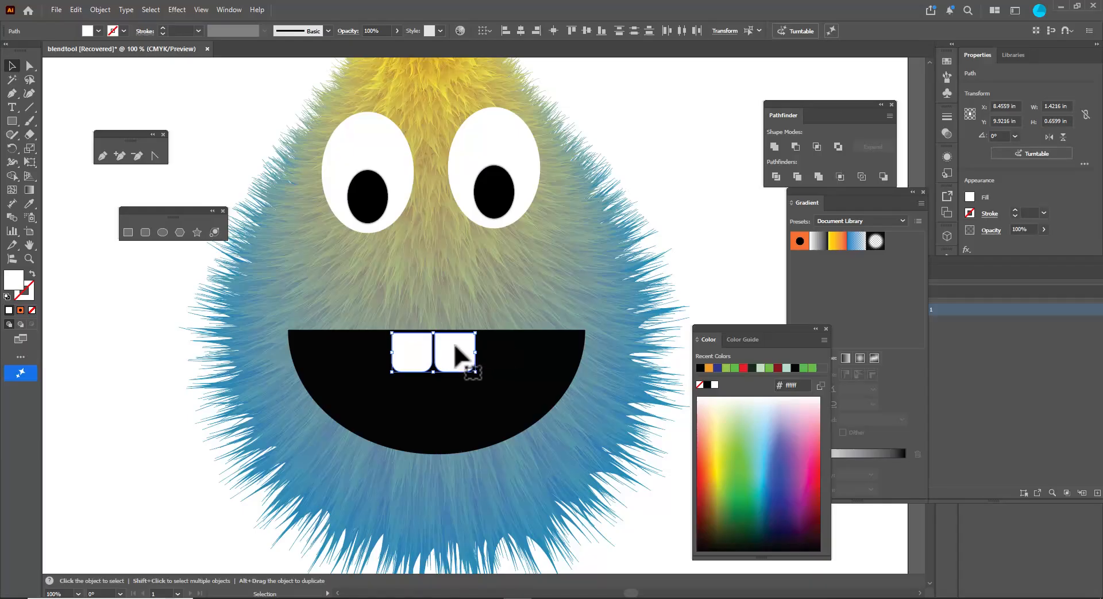
key("Right")
key("Right")
key("Up")
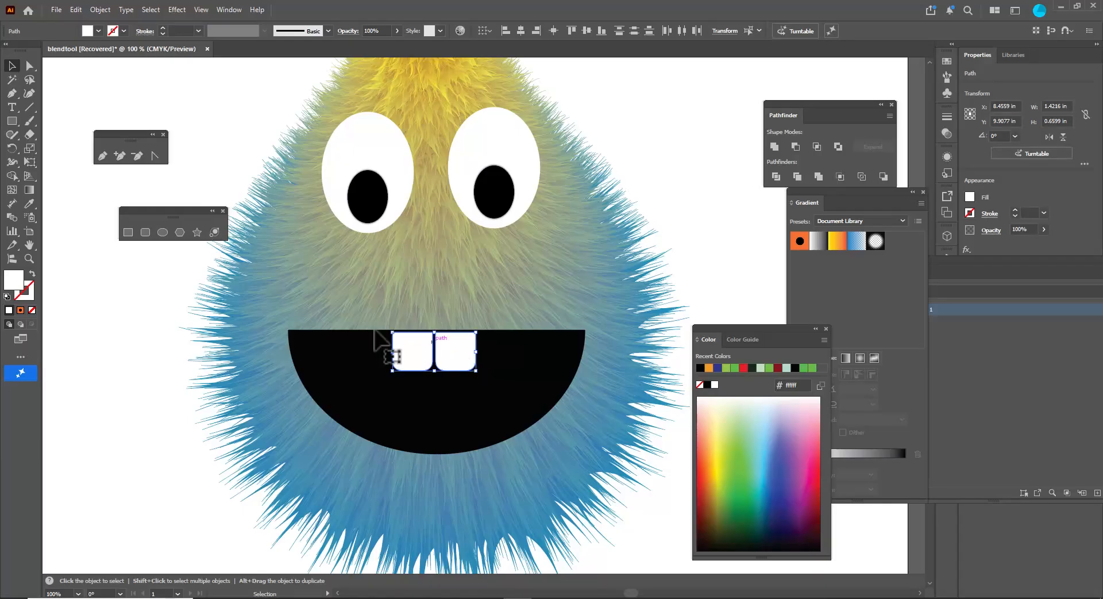
- Draw a tall rounded rectangle beside the creature, make its corners fully round, and fill it red for a tongue
left_click(123, 320)
scroll(684, 133, "down", 1)
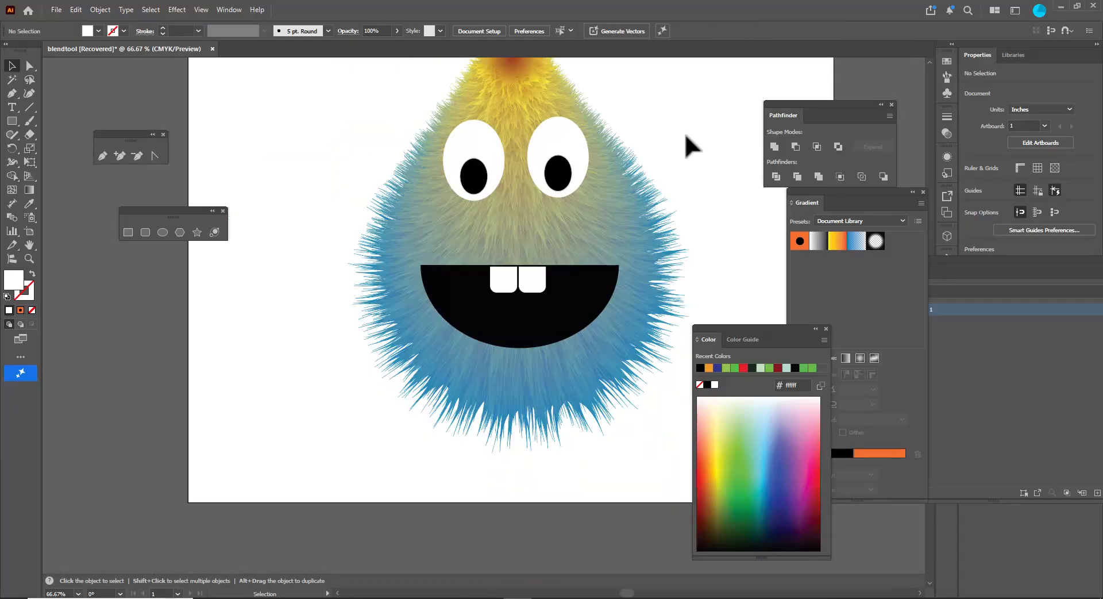
scroll(686, 130, "up", 2)
left_click(145, 231)
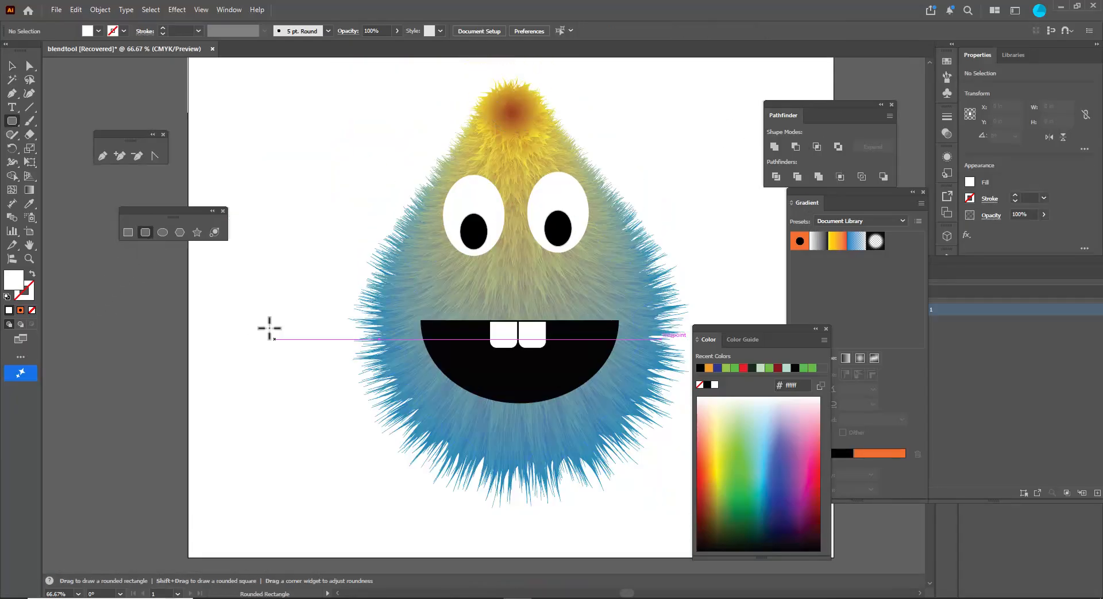
left_click_drag(236, 276, 276, 461)
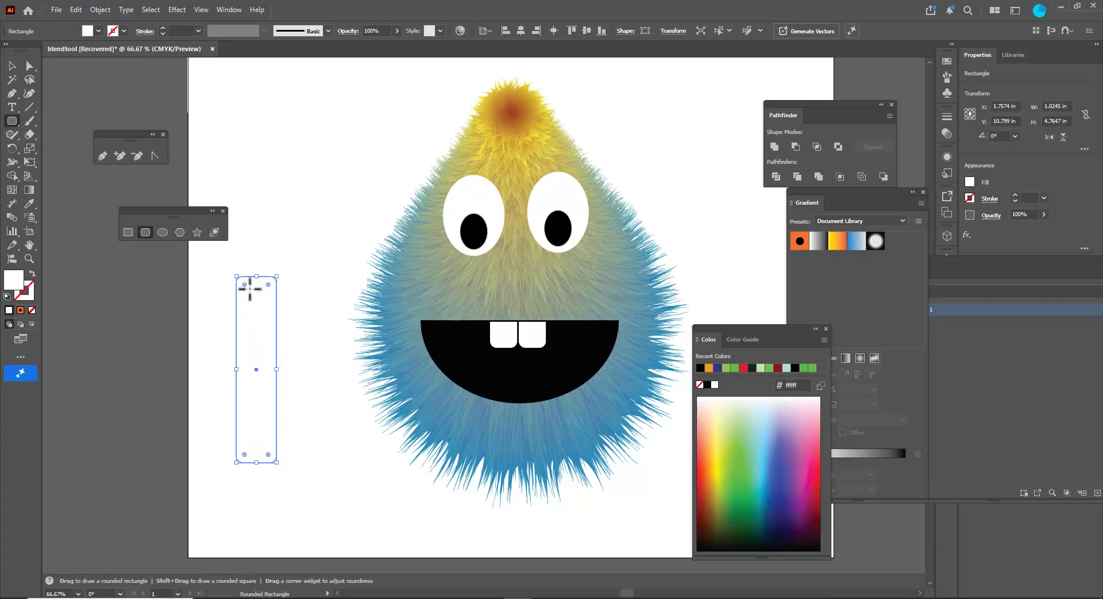
left_click_drag(249, 291, 267, 308)
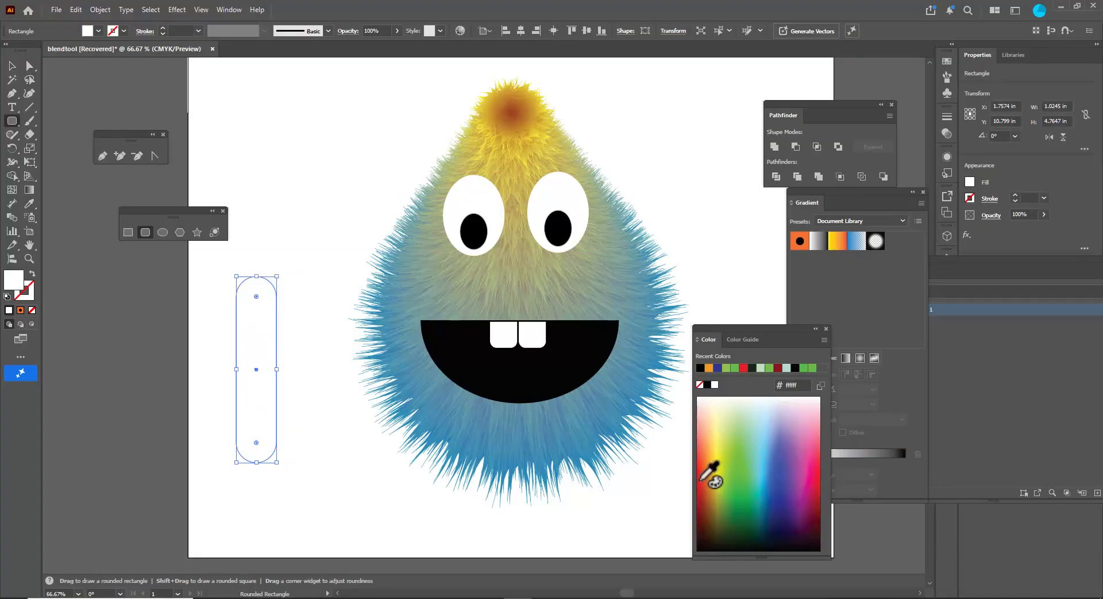
left_click(816, 474)
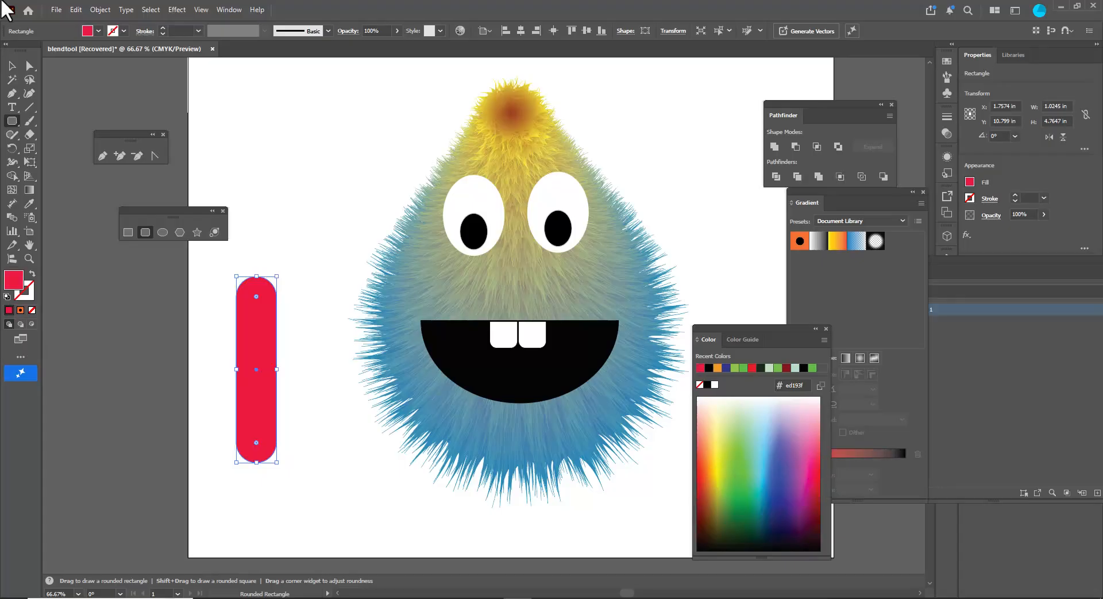
- Draw a rectangle over the tongue's top end and subtract it with Pathfinder Minus Front to flatten the top
left_click(12, 78)
left_click(327, 197)
left_click(134, 232)
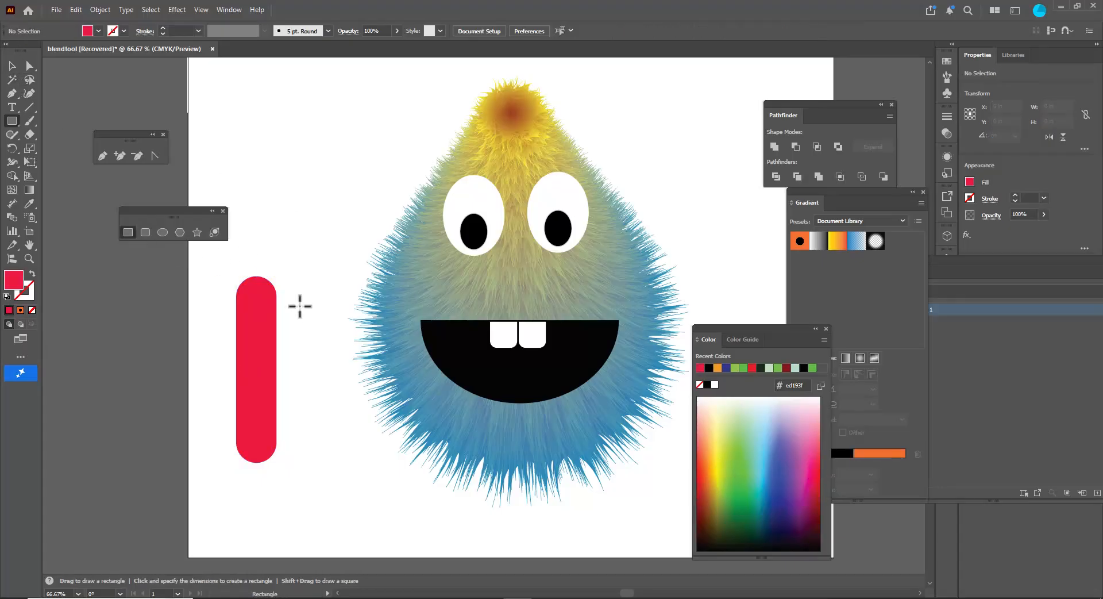
left_click_drag(213, 260, 298, 316)
left_click(11, 64)
left_click(271, 358, "shift")
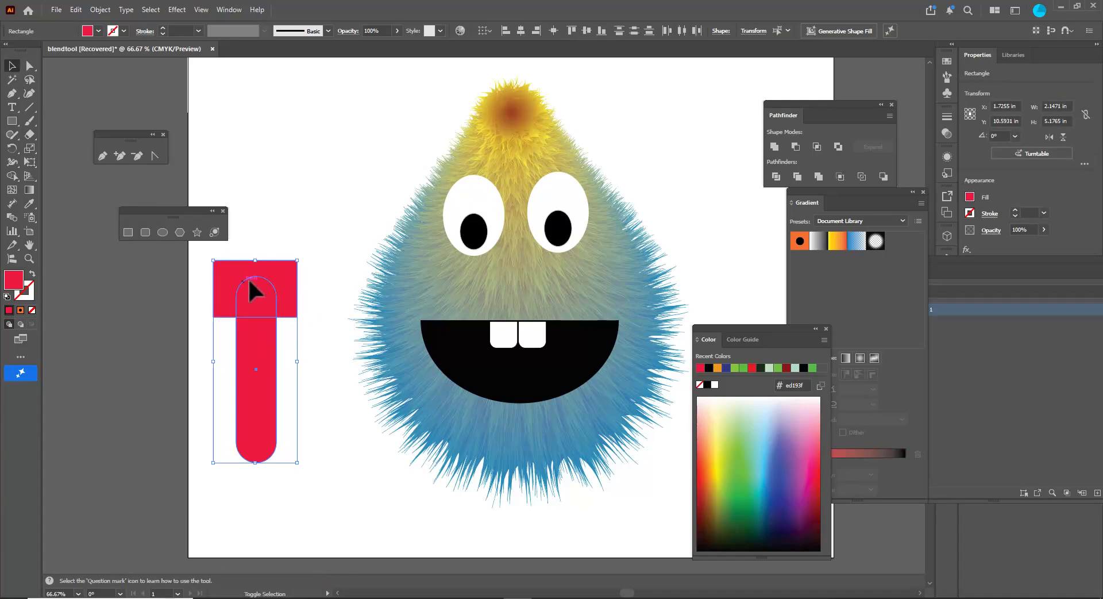
left_click(795, 147)
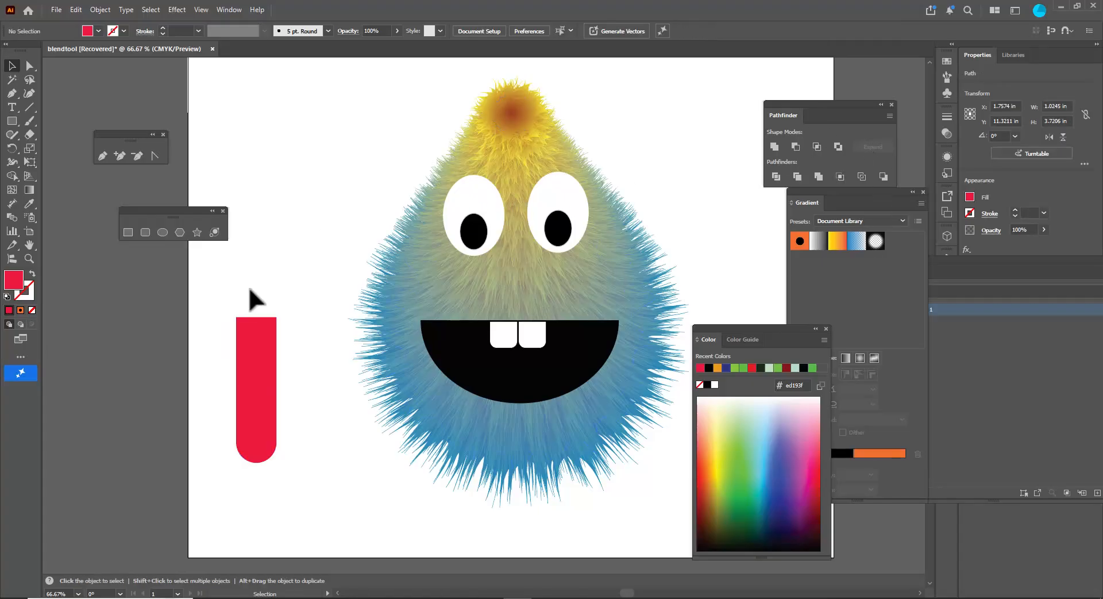
- Move the tongue's two top anchor points inward to taper its upper end
left_click(29, 66)
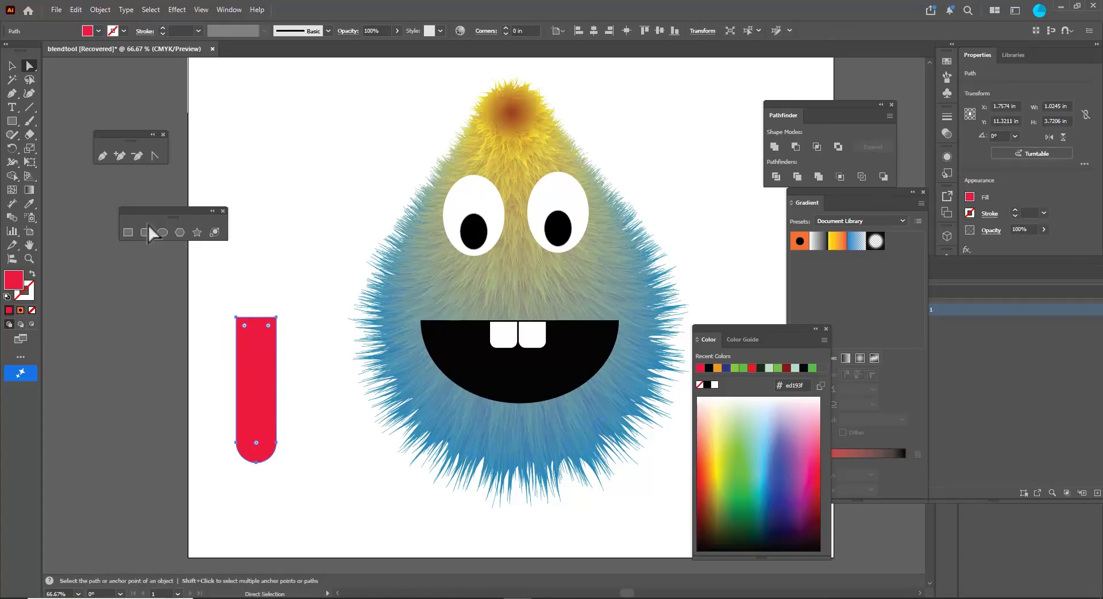
left_click(236, 317)
key("shift+Right")
key("shift+Right")
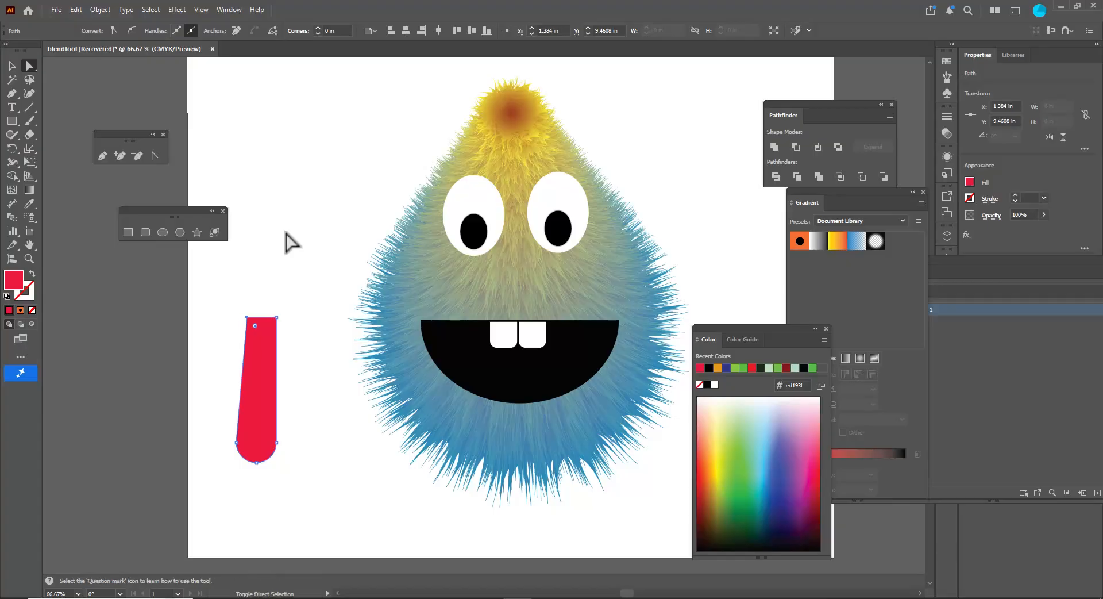
left_click_drag(276, 317, 271, 317)
left_click(11, 66)
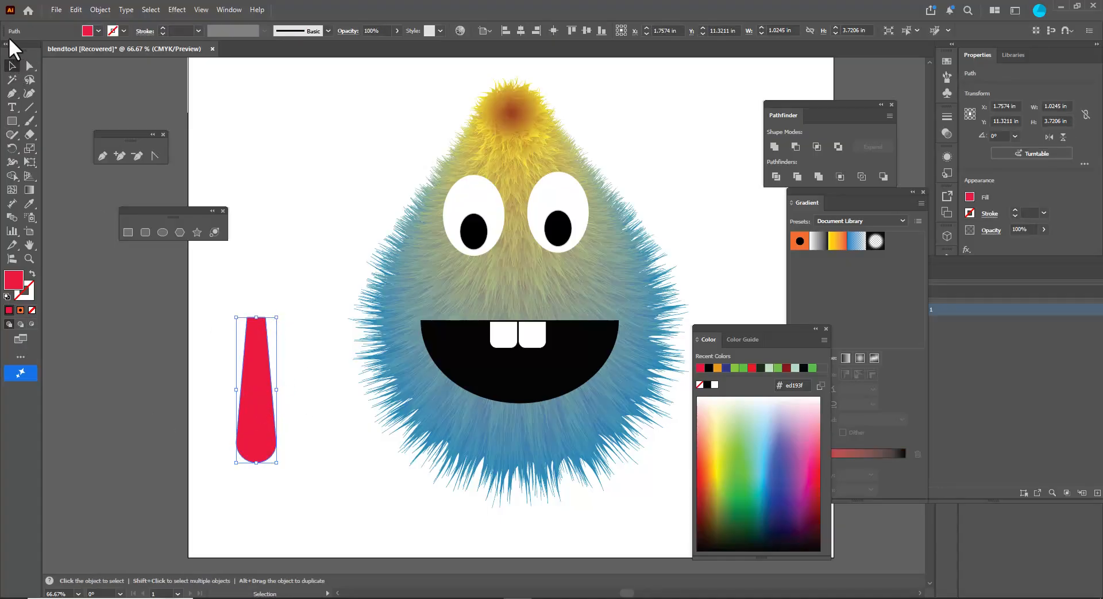
- Move the tongue into the mouth and send it backward in the stacking order
left_click(30, 65)
left_click(261, 319)
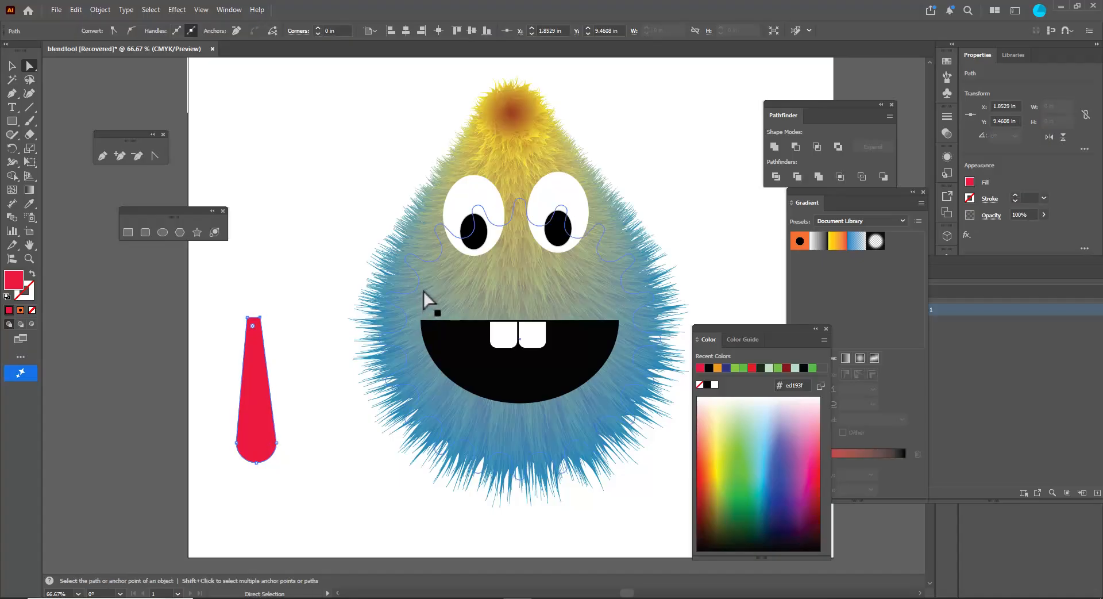
left_click(249, 319)
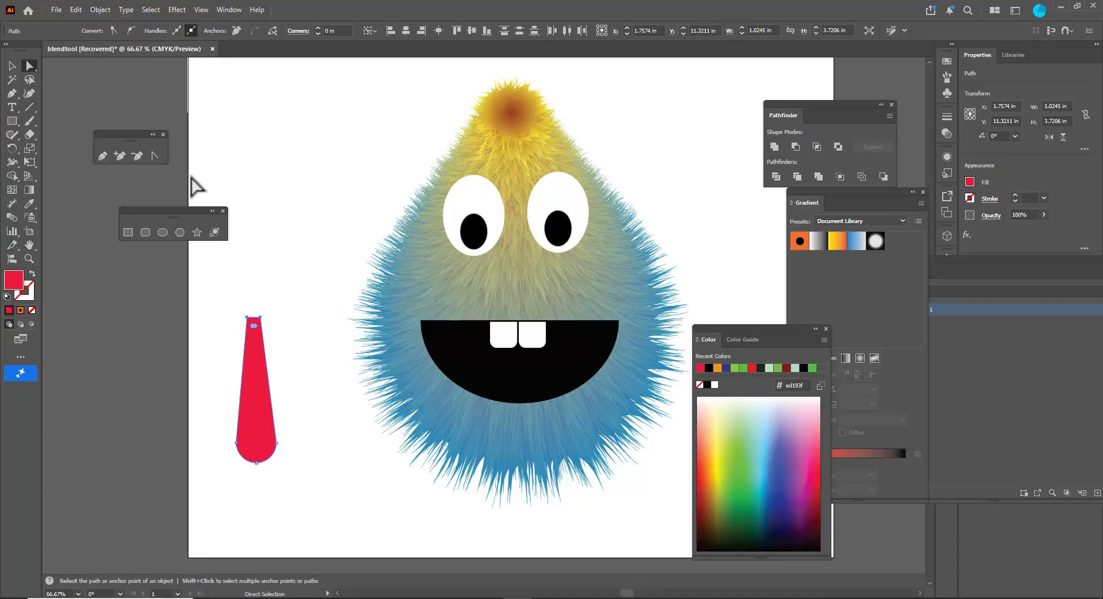
left_click(11, 64)
left_click_drag(267, 376, 512, 365)
right_click(514, 363)
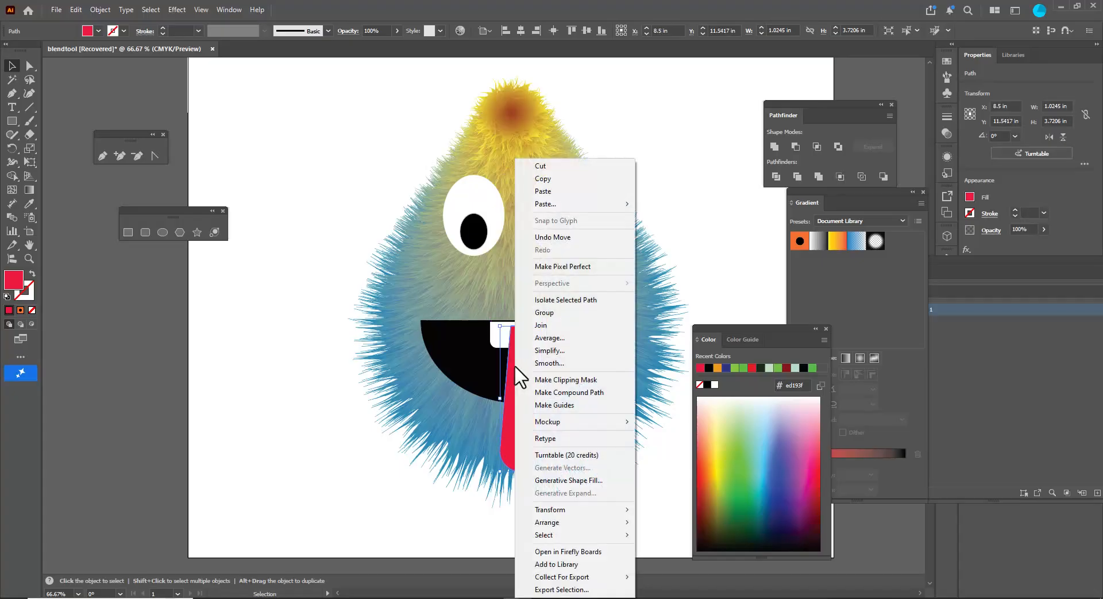
mouse_move(572, 524)
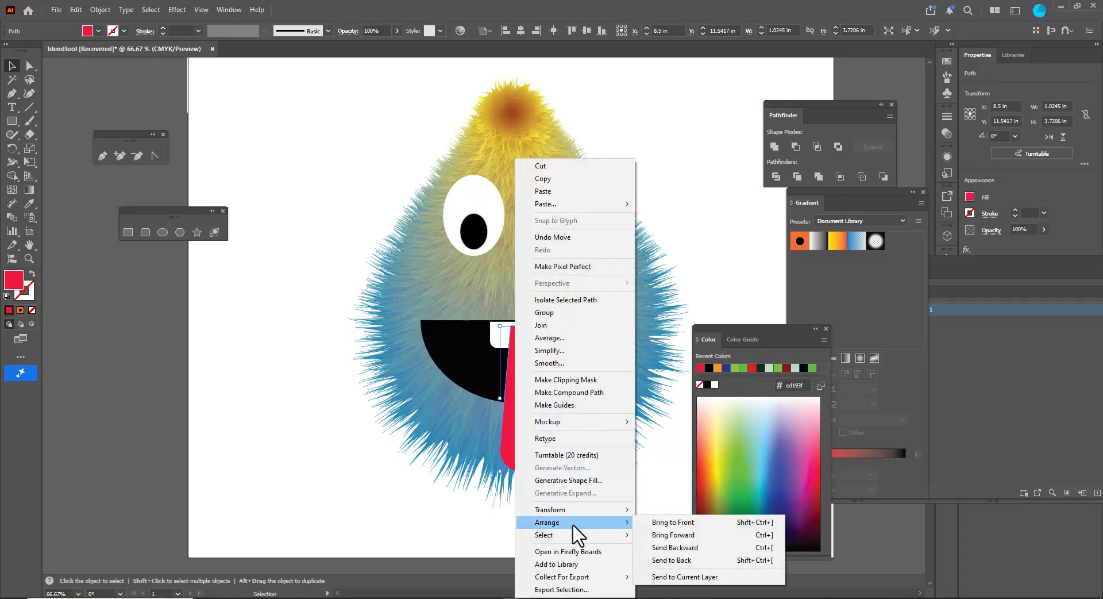
left_click(701, 550)
- Send the tongue backward once more so it sits behind the teeth, then nudge it slightly right
right_click(512, 377)
mouse_move(609, 533)
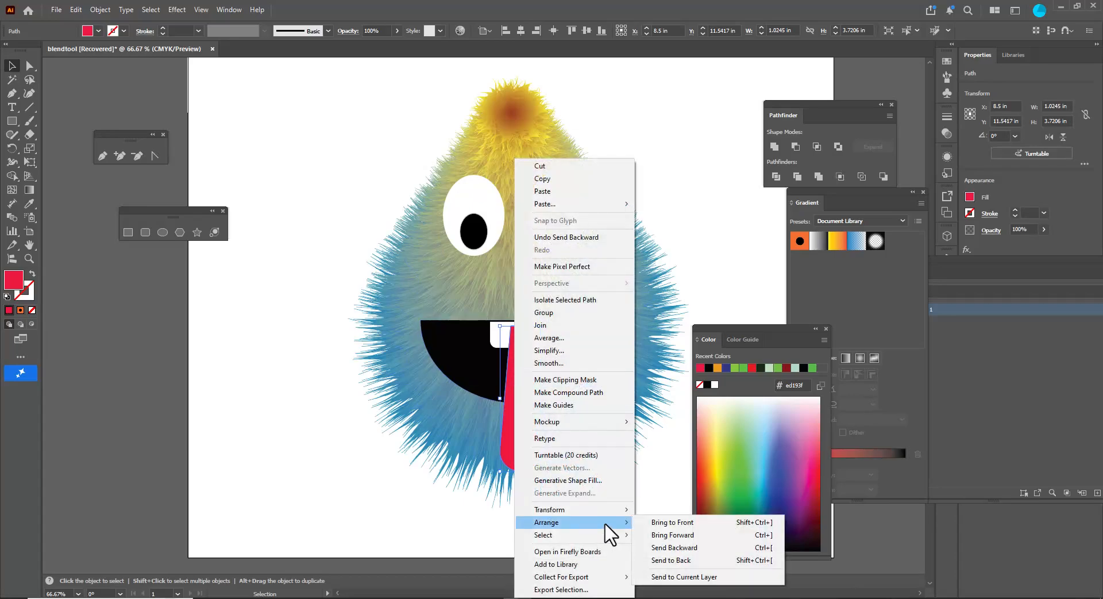
left_click(715, 548)
left_click(694, 179)
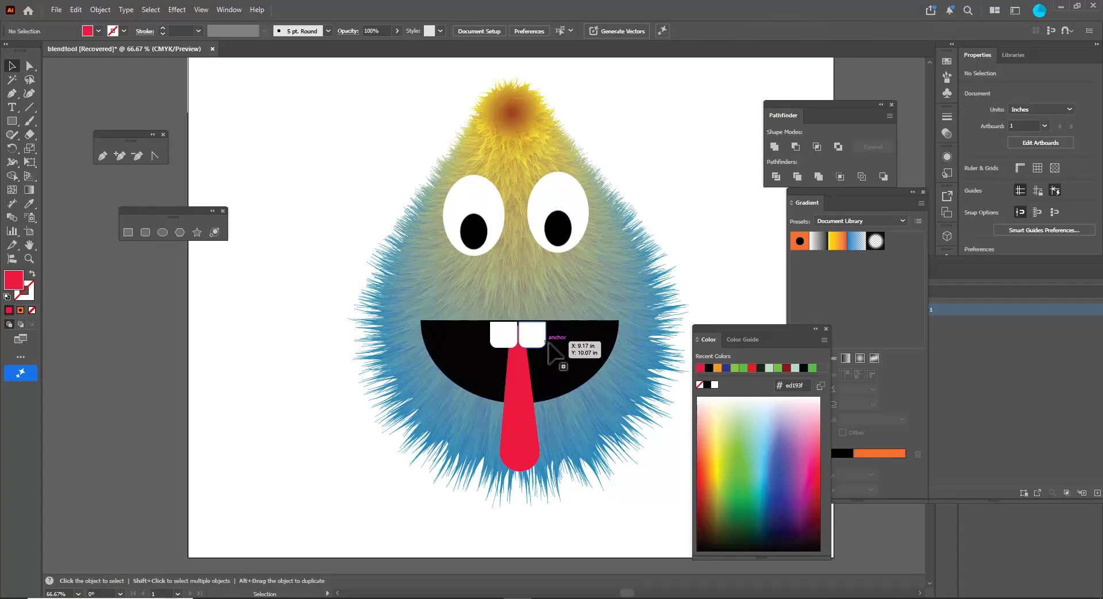
left_click(513, 390)
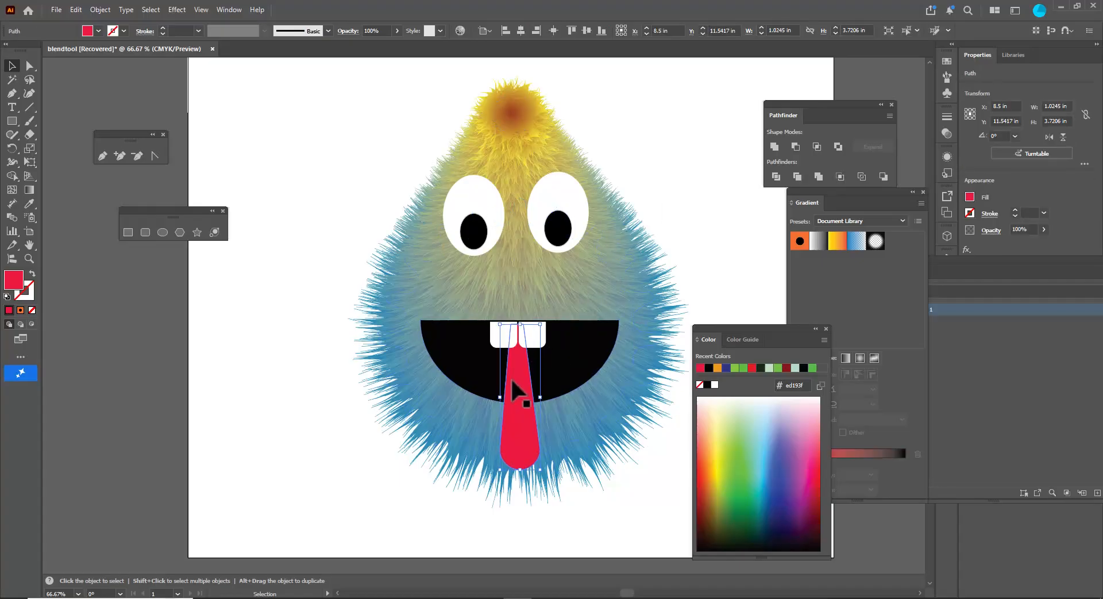
key("Right")
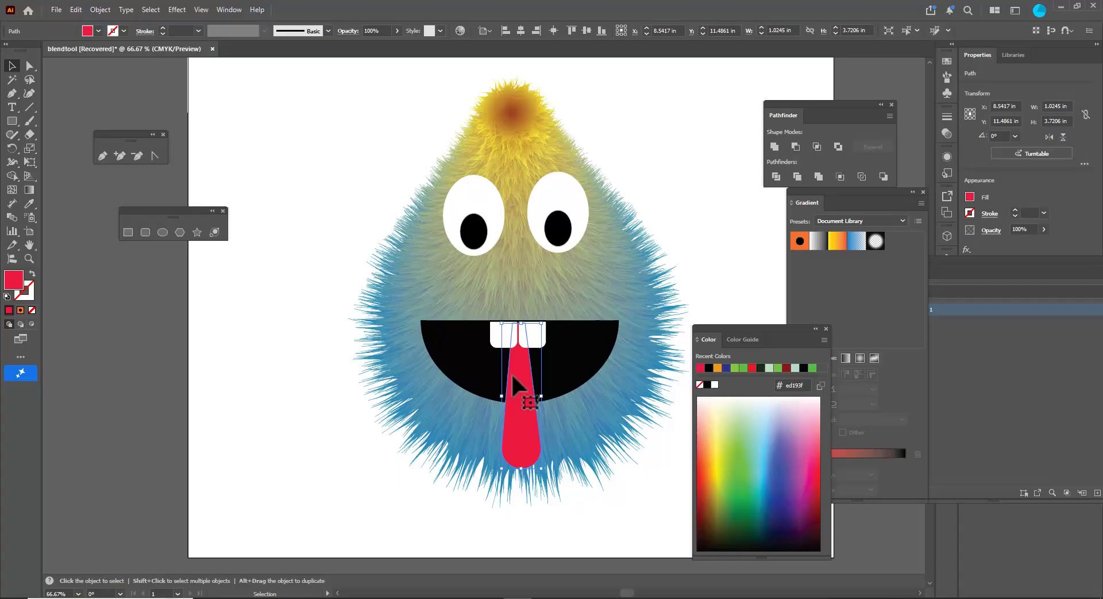
left_click(729, 169)
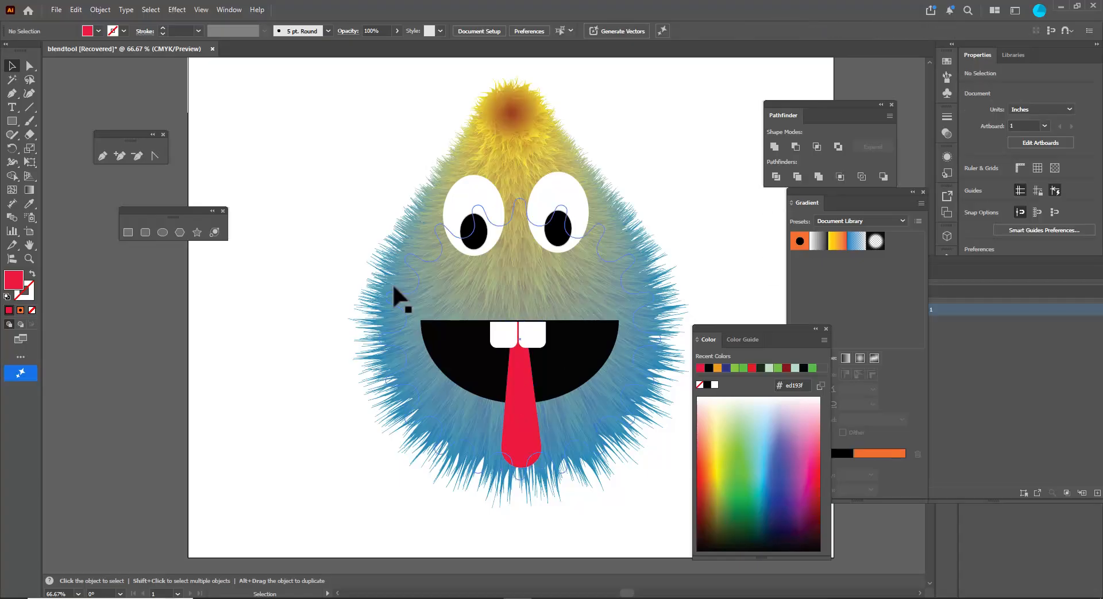
- Draw a red ellipse about 1.7 by 3.9 in beside the creature and convert its top anchor to a corner point
left_click(164, 232)
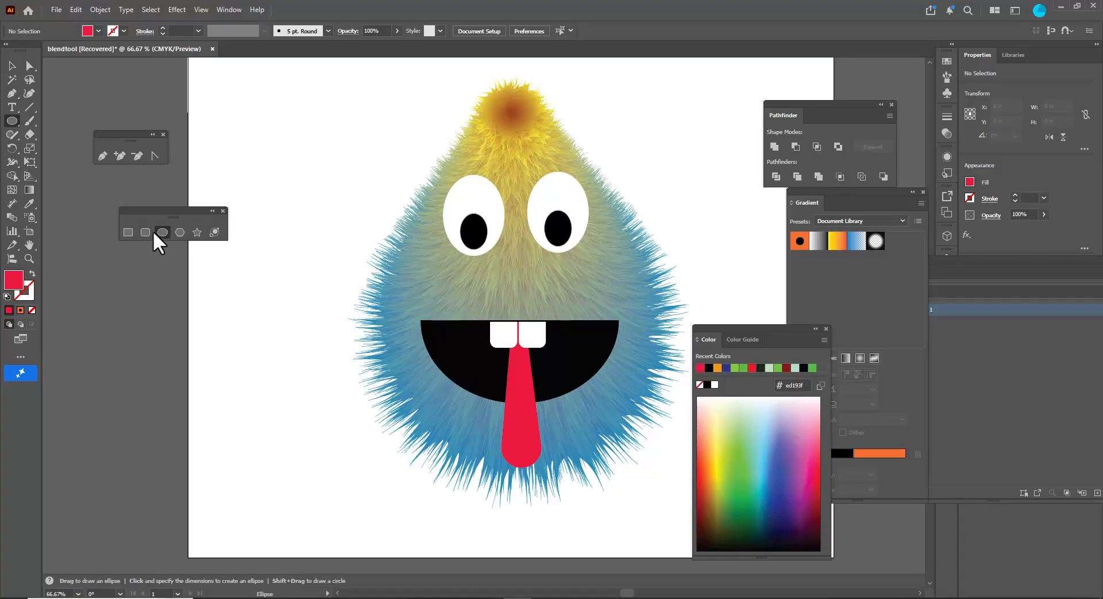
left_click_drag(236, 251, 303, 402)
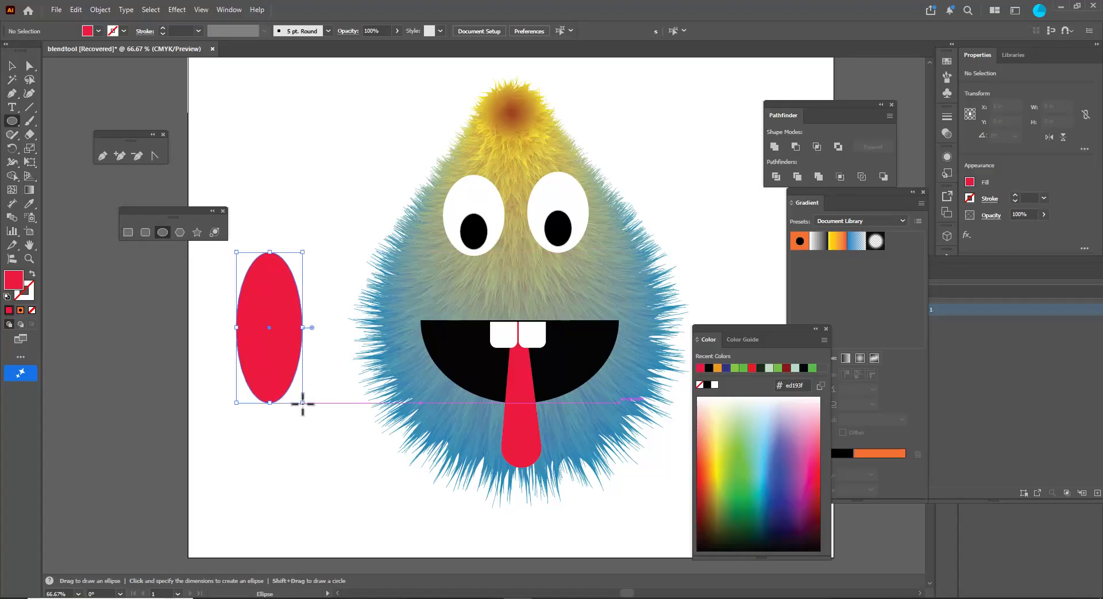
left_click(30, 66)
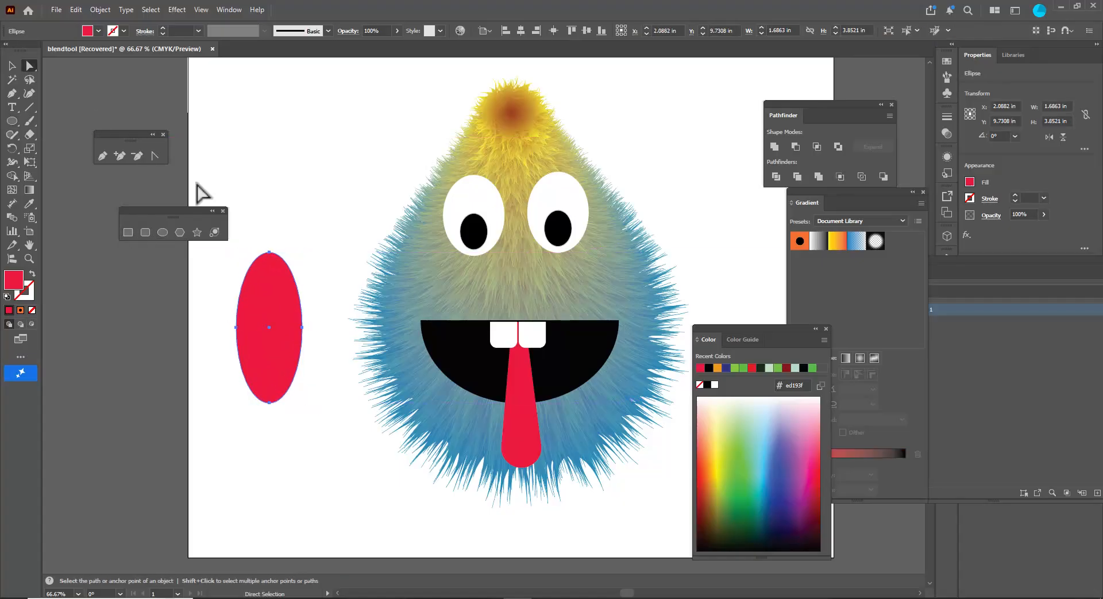
left_click(270, 253)
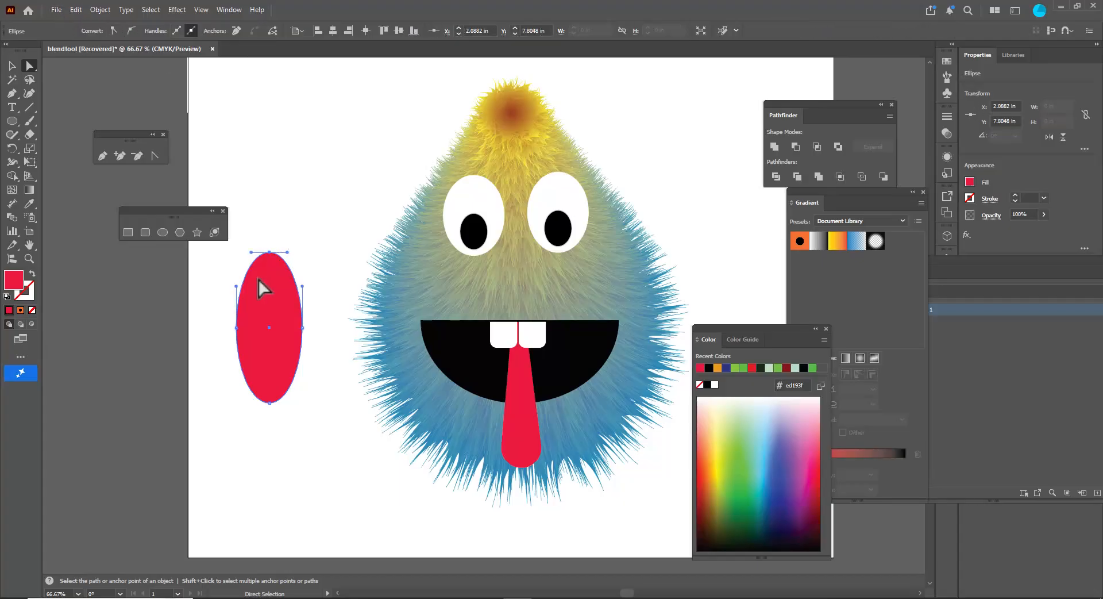
left_click(269, 403)
left_click(114, 30)
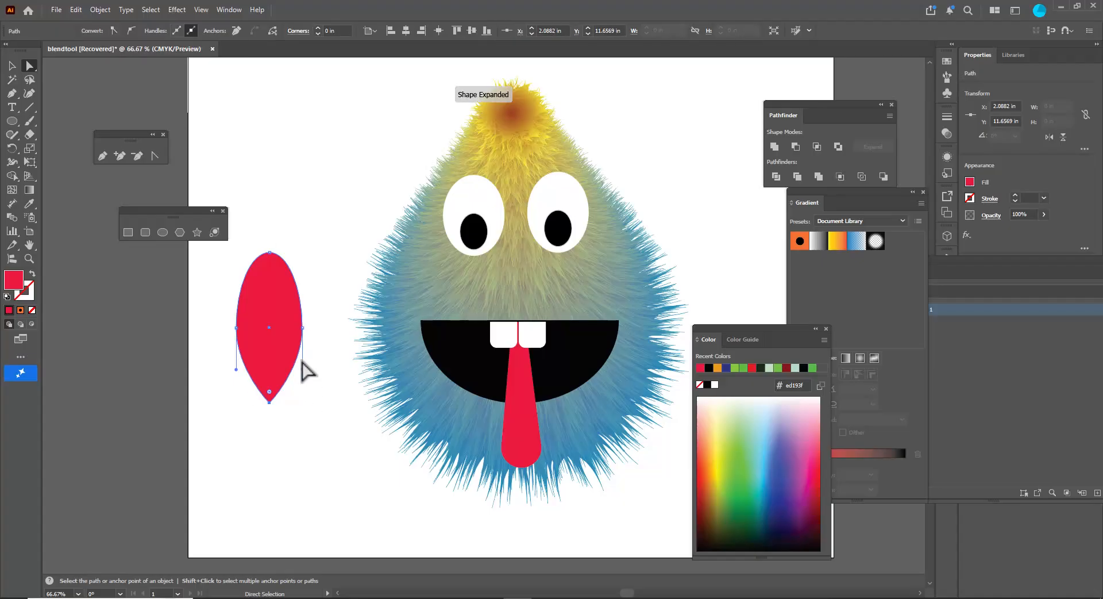
key("ctrl+z")
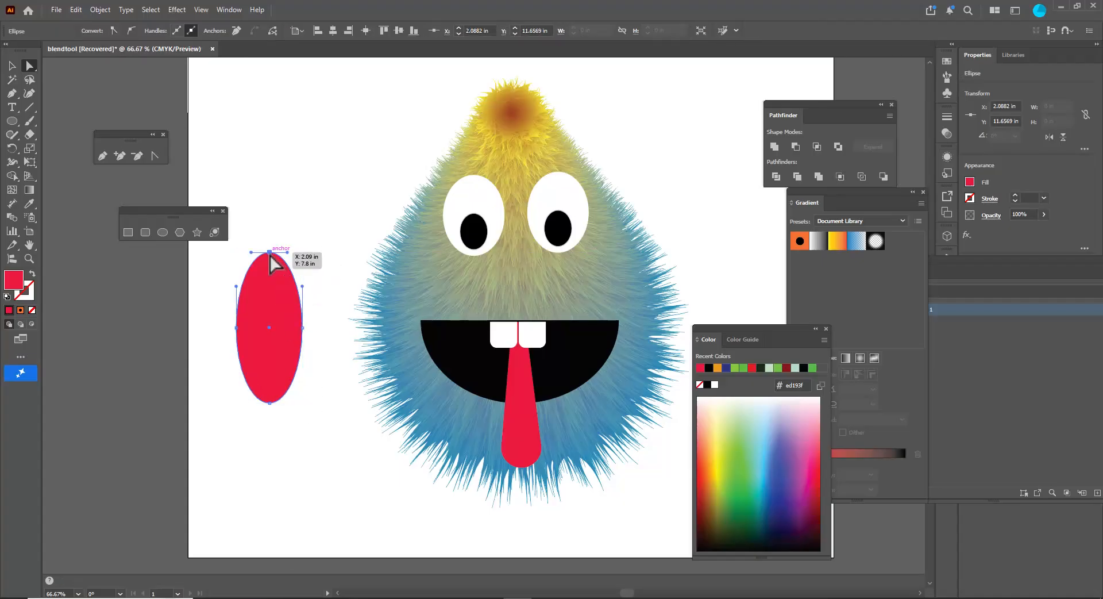
left_click(114, 31)
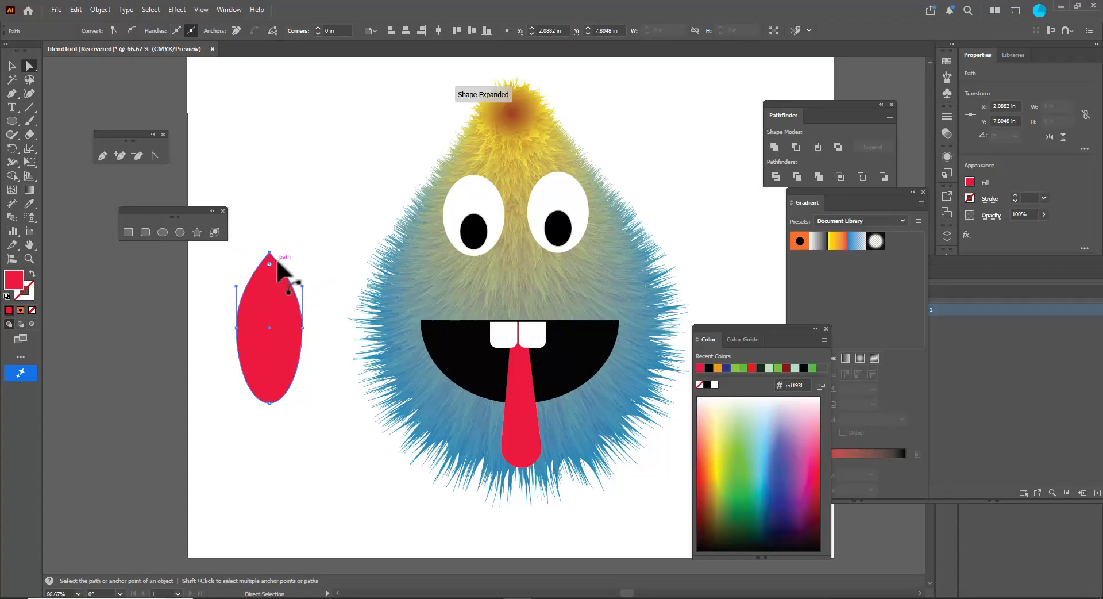
- Stretch the ellipse's bottom handles and adjust its side anchors to form a teardrop shape
left_click_drag(270, 403, 216, 402)
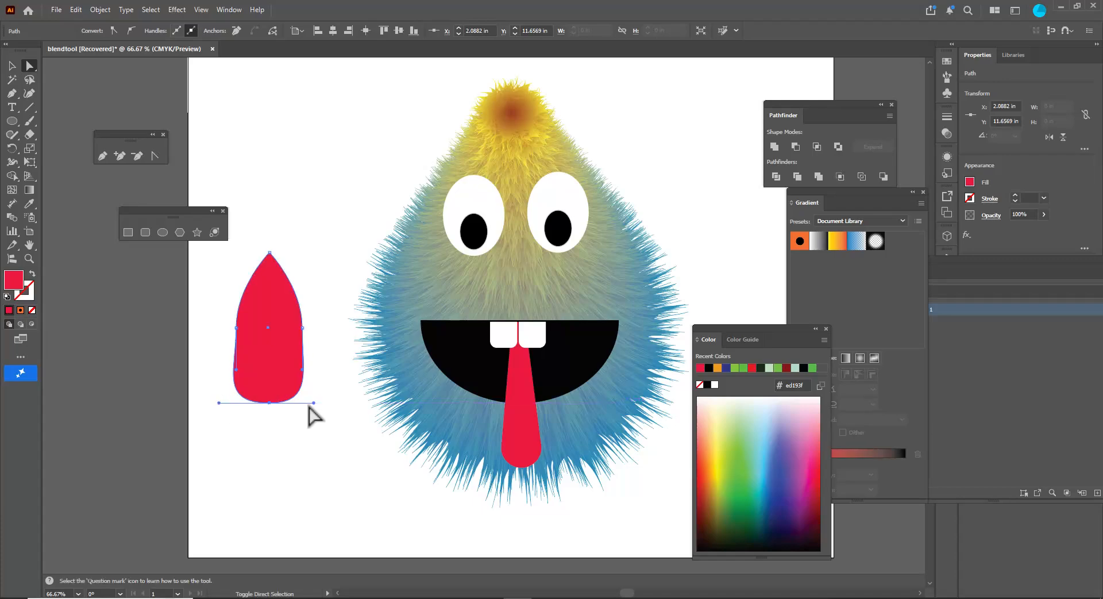
left_click_drag(314, 403, 320, 403)
left_click(236, 327)
left_click_drag(236, 285, 286, 293)
left_click(302, 327)
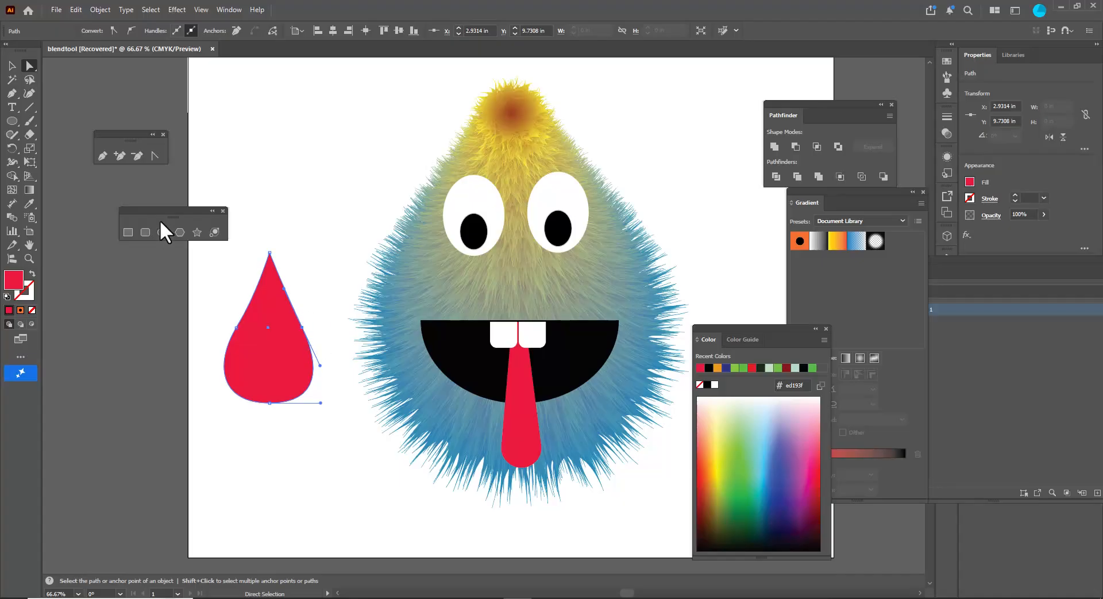
- Add two anchor points on the teardrop's upper sides and pull one outward to curve the shape
left_click(120, 157)
left_click(253, 298)
left_click(287, 298)
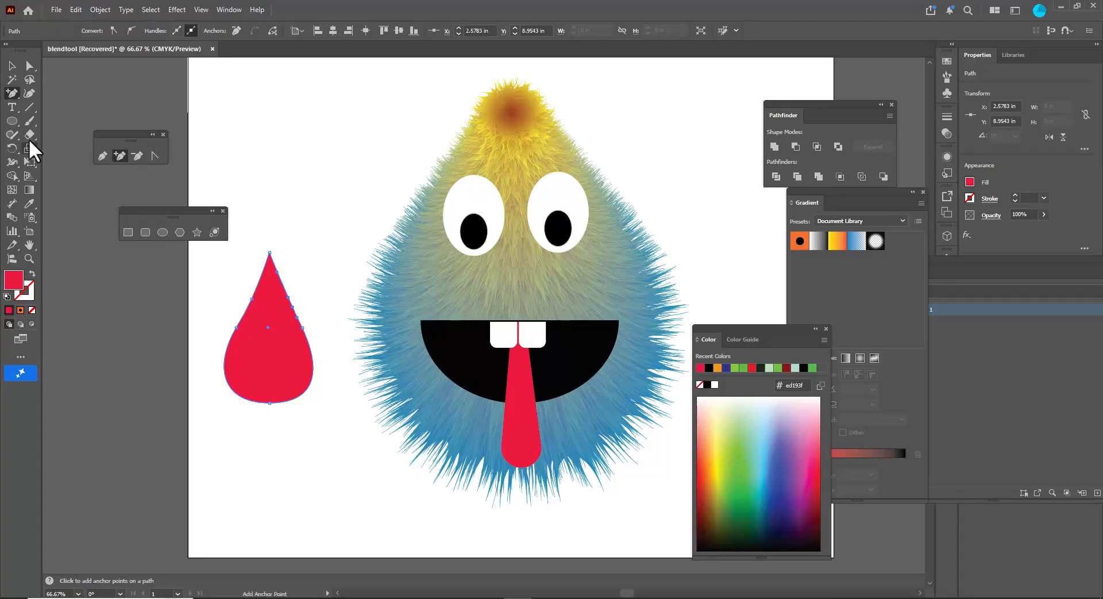
left_click(29, 65)
left_click_drag(251, 299, 301, 326)
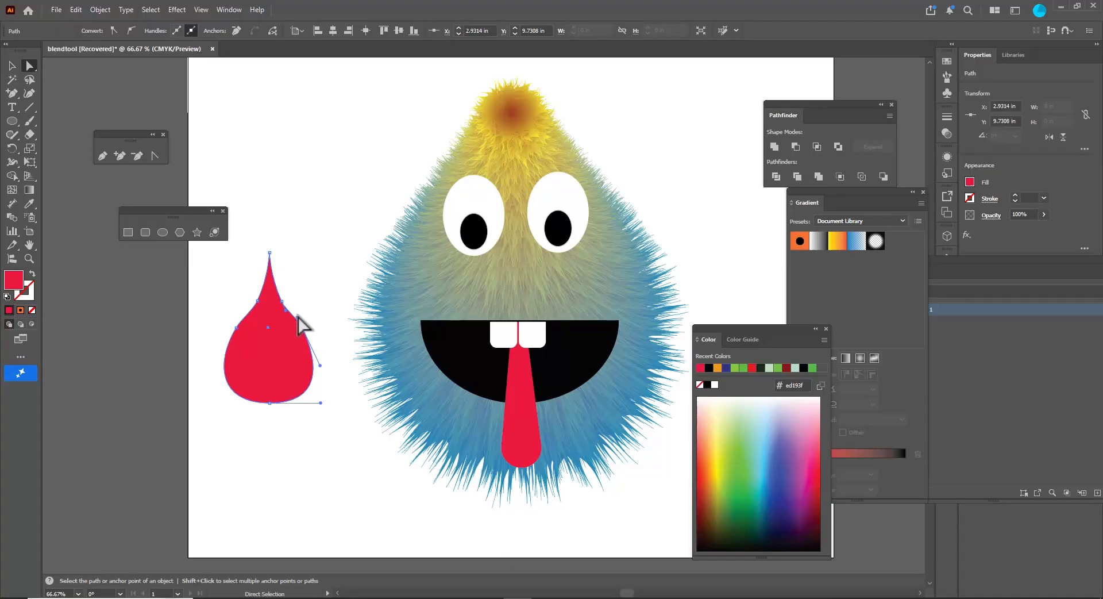
- Select the teardrop shape and move it onto the creature's face
left_click(11, 65)
left_click(307, 276)
left_click(310, 352)
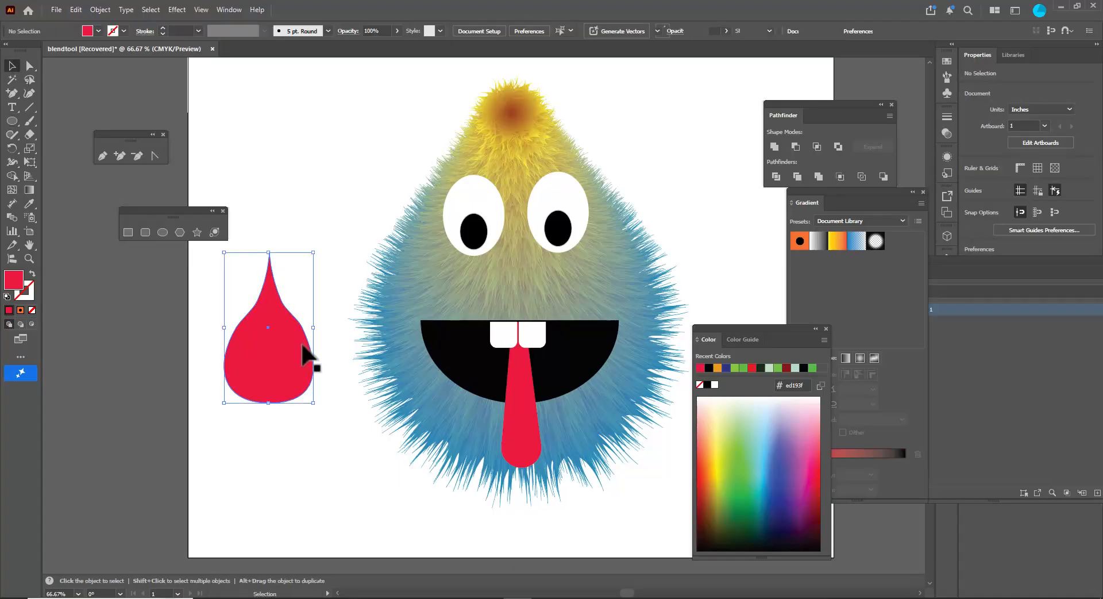
left_click_drag(291, 352, 550, 269)
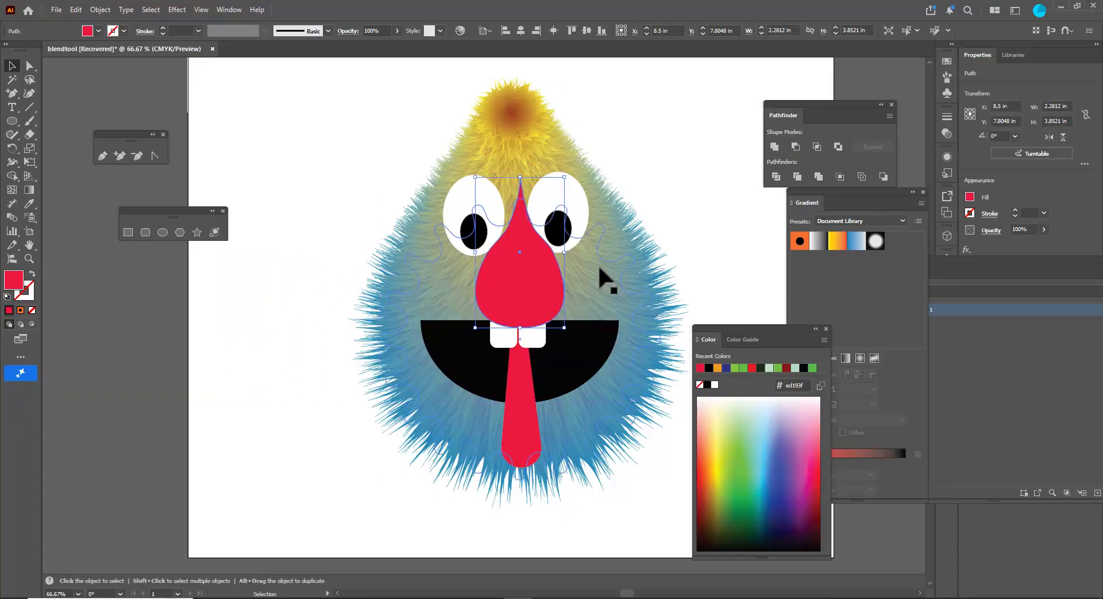
- Scale the teardrop down to about 1.5 by 2.5 in and place it between the eyes as the nose
left_click_drag(568, 172, 547, 198)
left_click_drag(523, 249, 522, 257)
- Refine the nose's outline by reshaping the curve at an anchor point on its right side
left_click(30, 66)
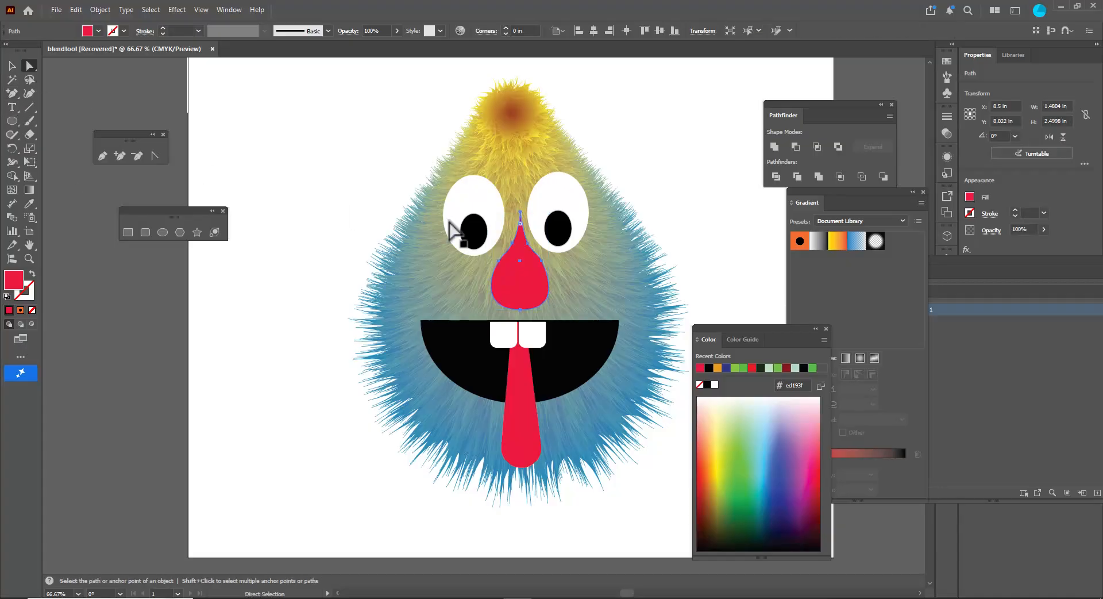
scroll(475, 223, "up", 3)
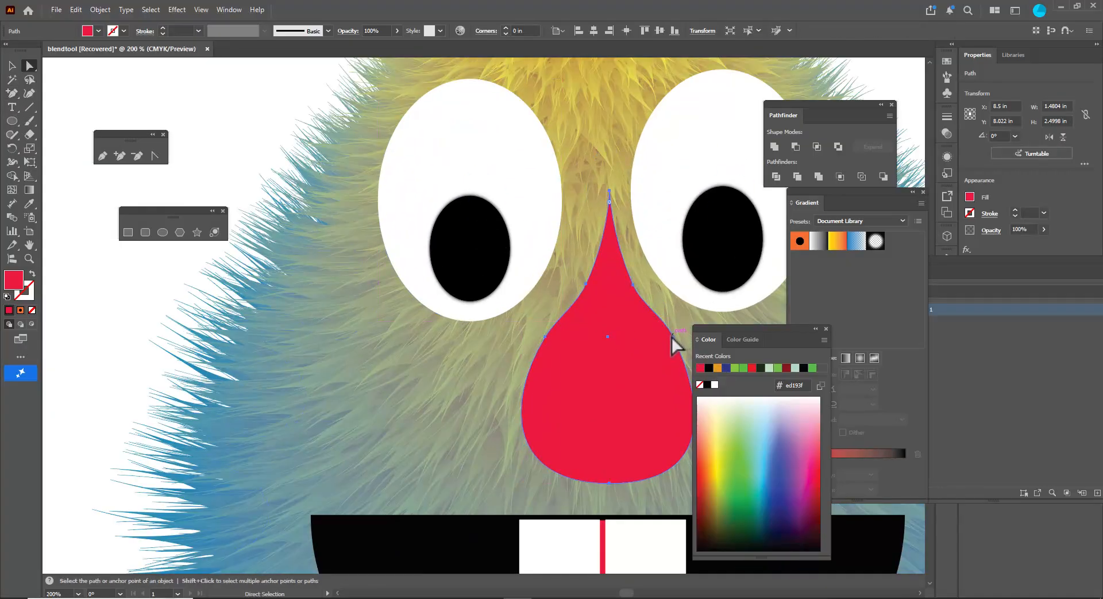
left_click(673, 338)
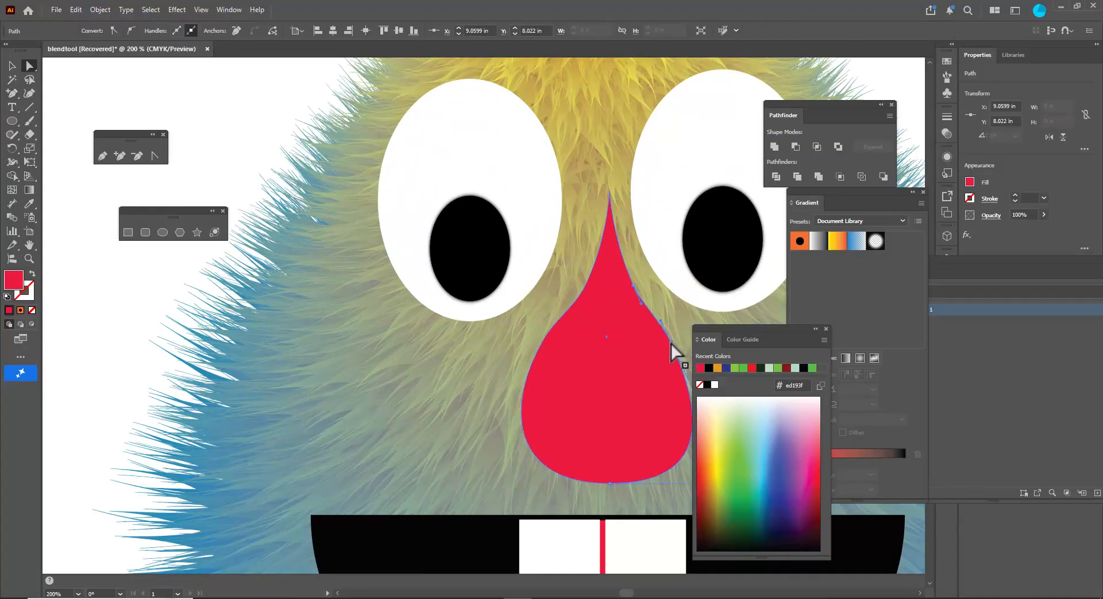
left_click_drag(633, 288, 659, 322)
left_click(222, 110)
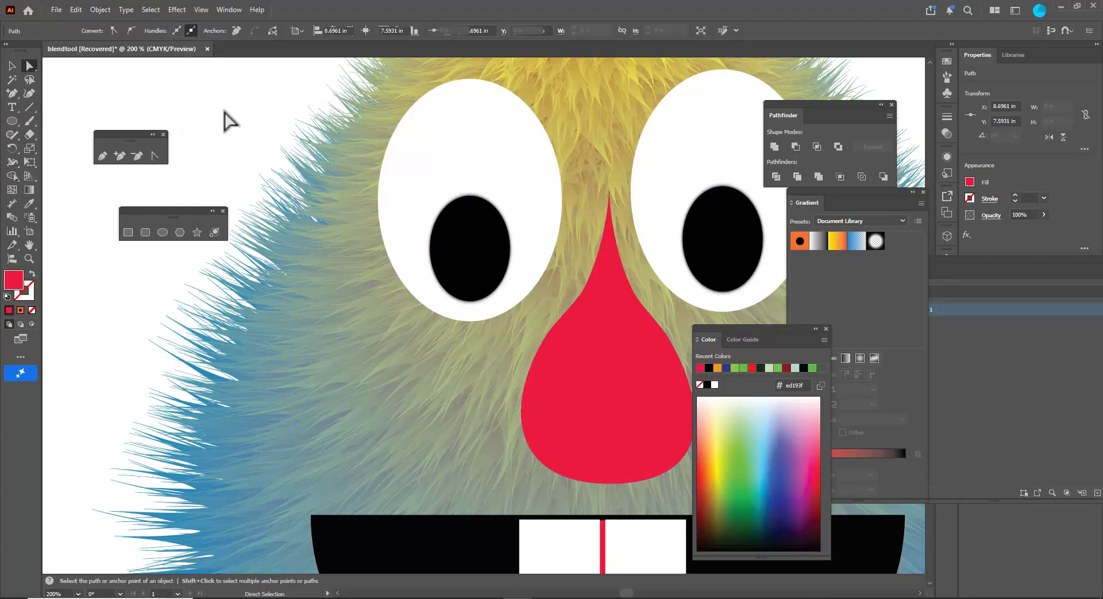
- Widen the artboard to about 24.4 in to make room beside the creature
scroll(223, 127, "down", 3)
scroll(483, 215, "up", 2)
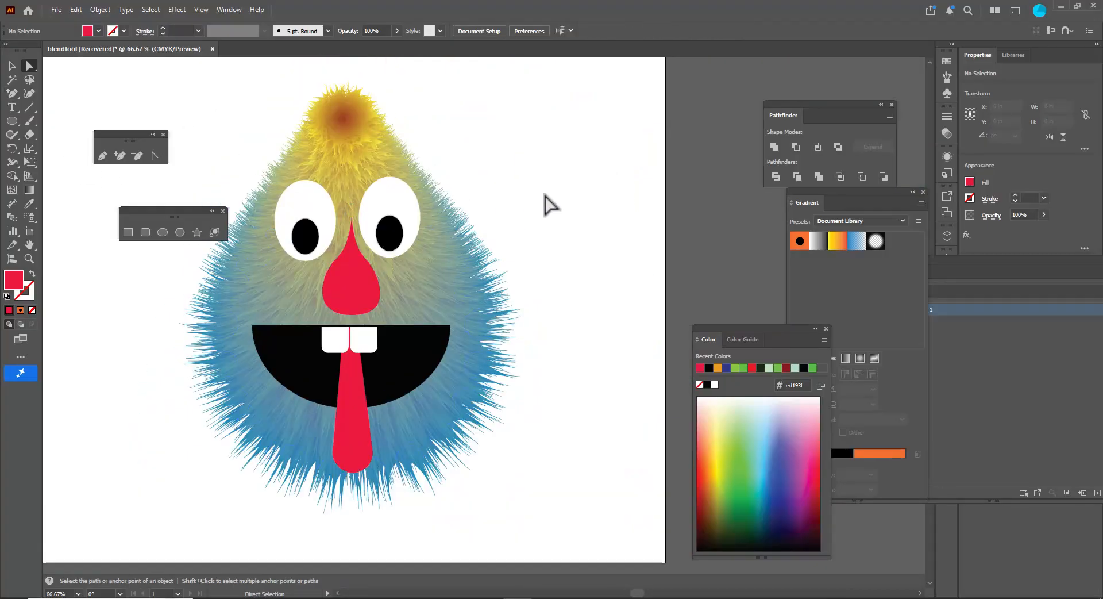
scroll(543, 192, "left", 3)
scroll(551, 201, "up", 1)
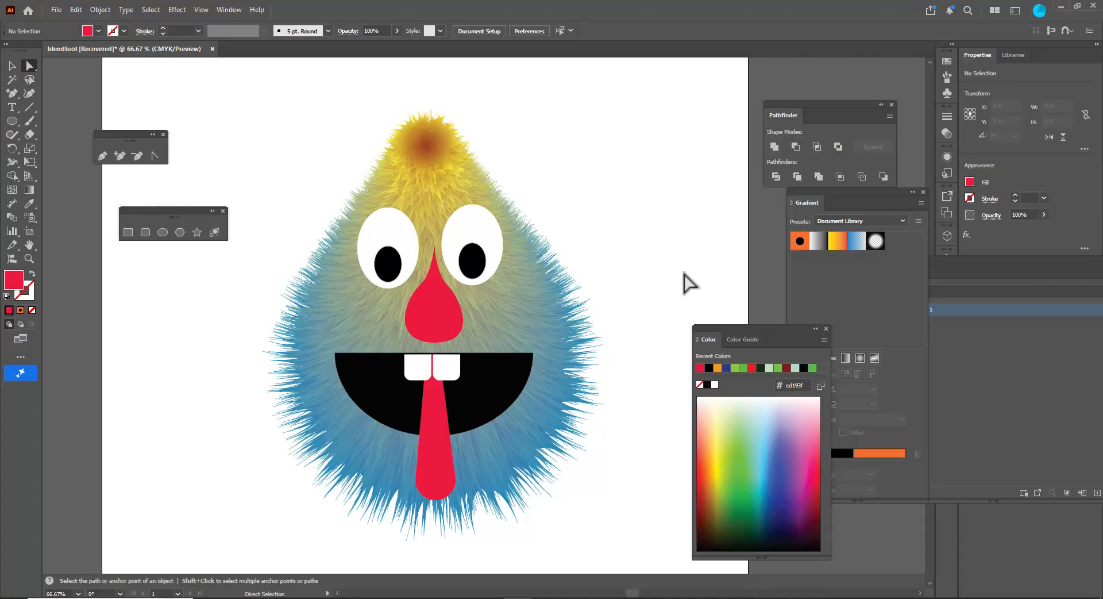
key("ctrl+minus")
key("ctrl+minus")
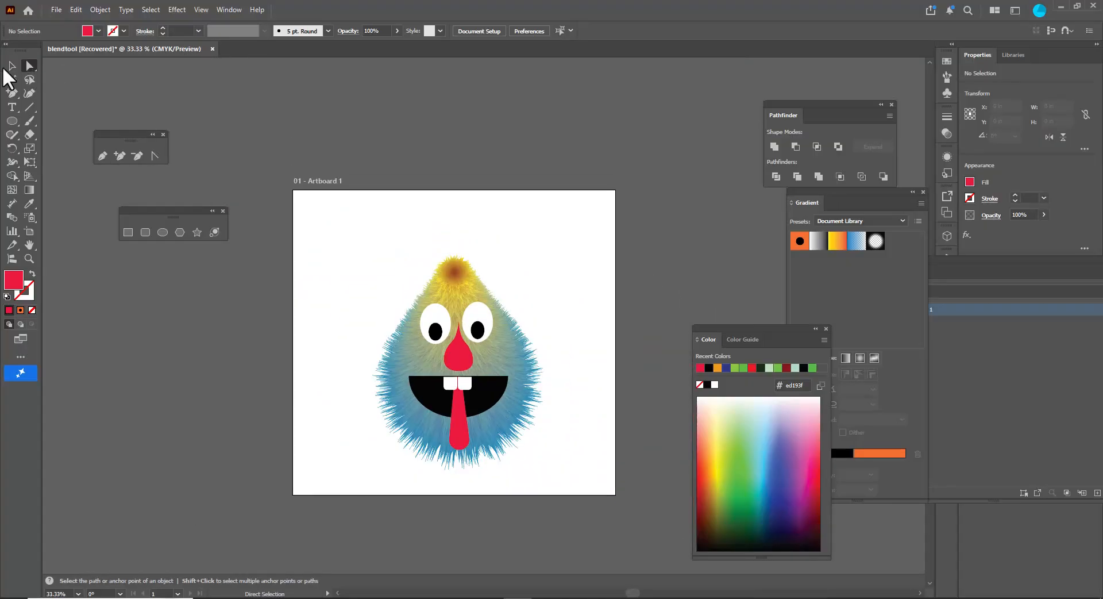
key("shift+o")
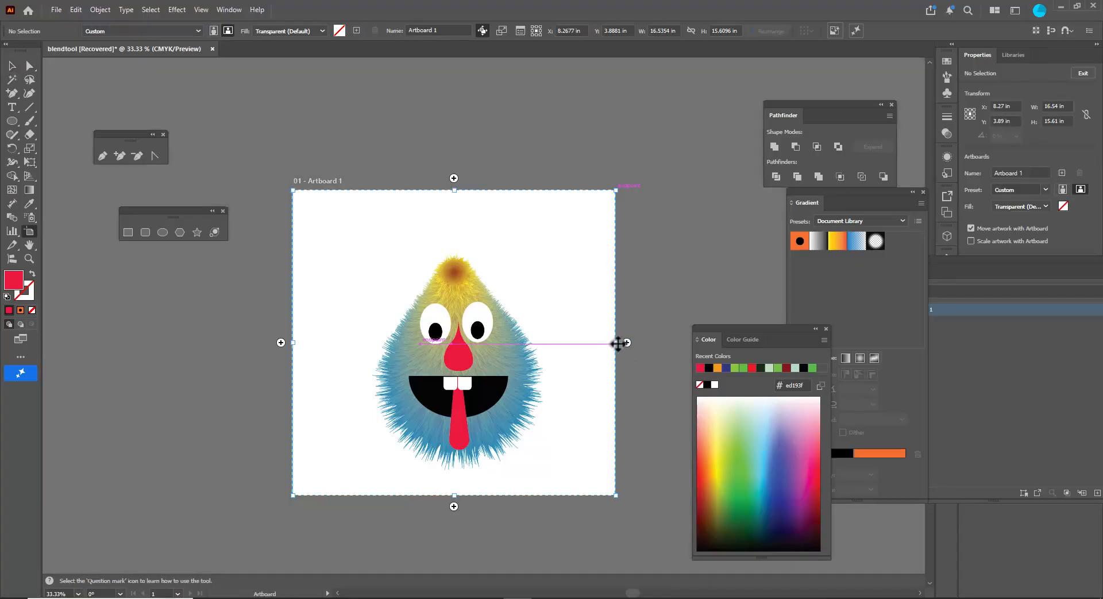
left_click_drag(615, 342, 769, 363)
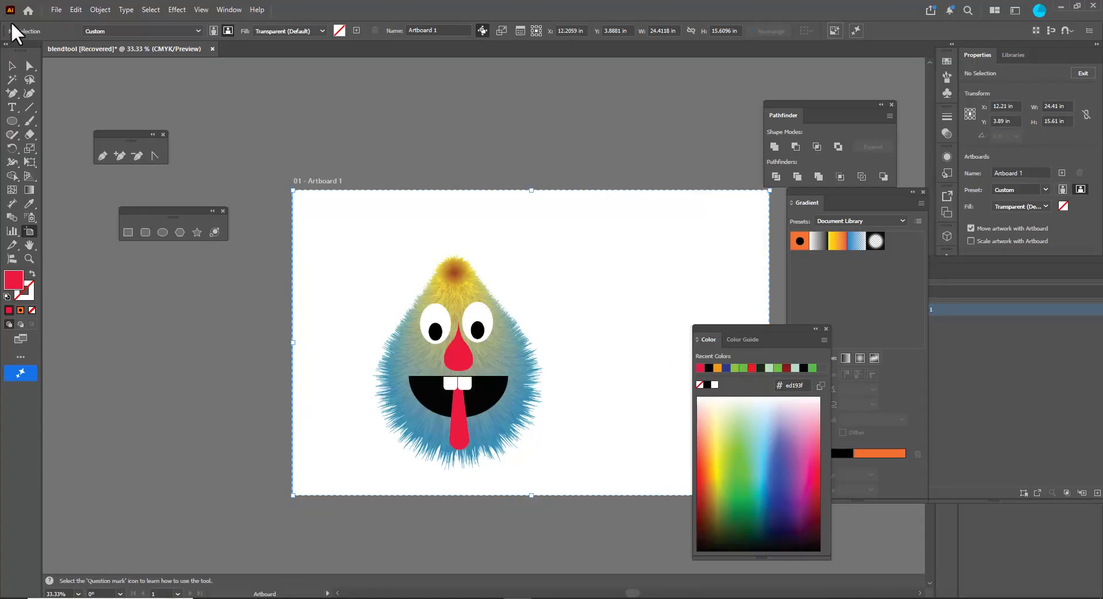
- Select the whole creature, move it left, and duplicate it onto the right half of the artboard
left_click(12, 66)
left_click_drag(342, 224, 585, 528)
left_click_drag(515, 351, 480, 345)
left_click_drag(730, 336, 801, 362)
left_click_drag(454, 352, 668, 349)
left_click(559, 172)
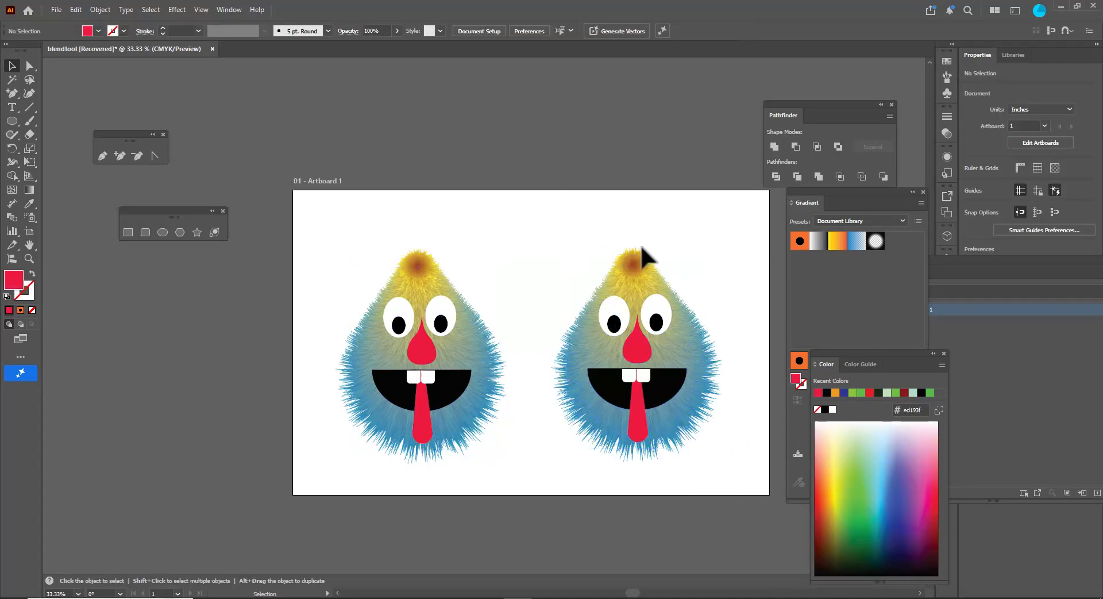
- Isolate the duplicate creature's fur blend group for editing
left_click(660, 283)
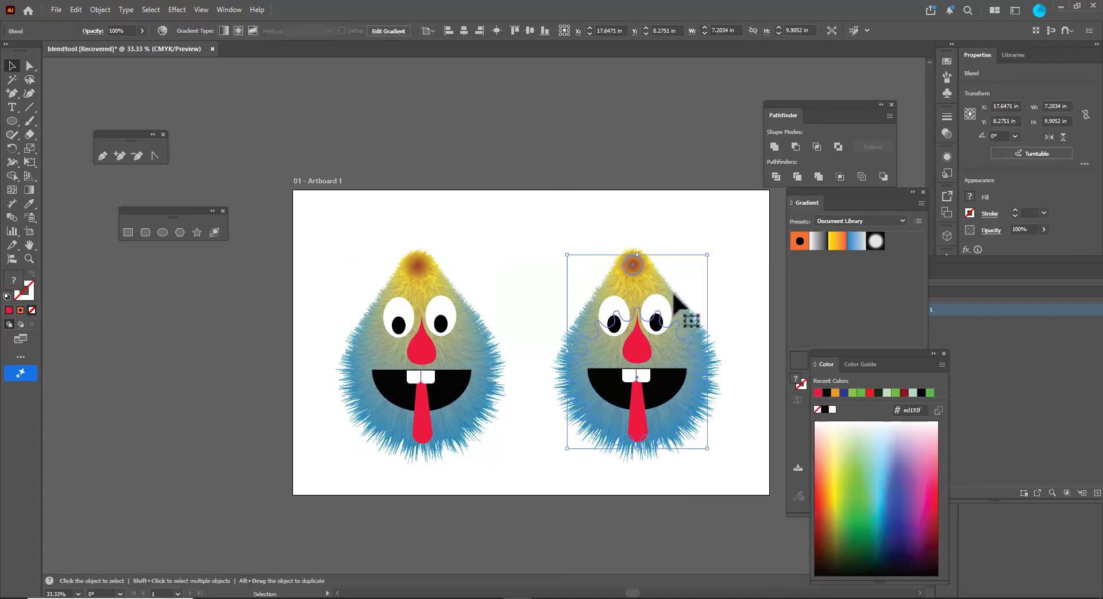
right_click(648, 282)
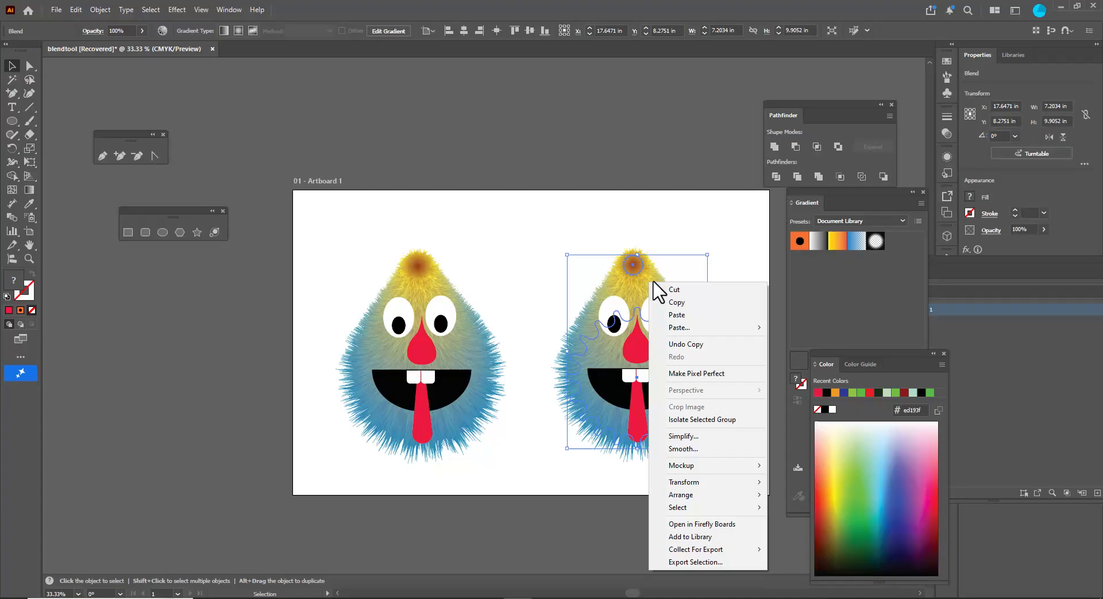
left_click(744, 426)
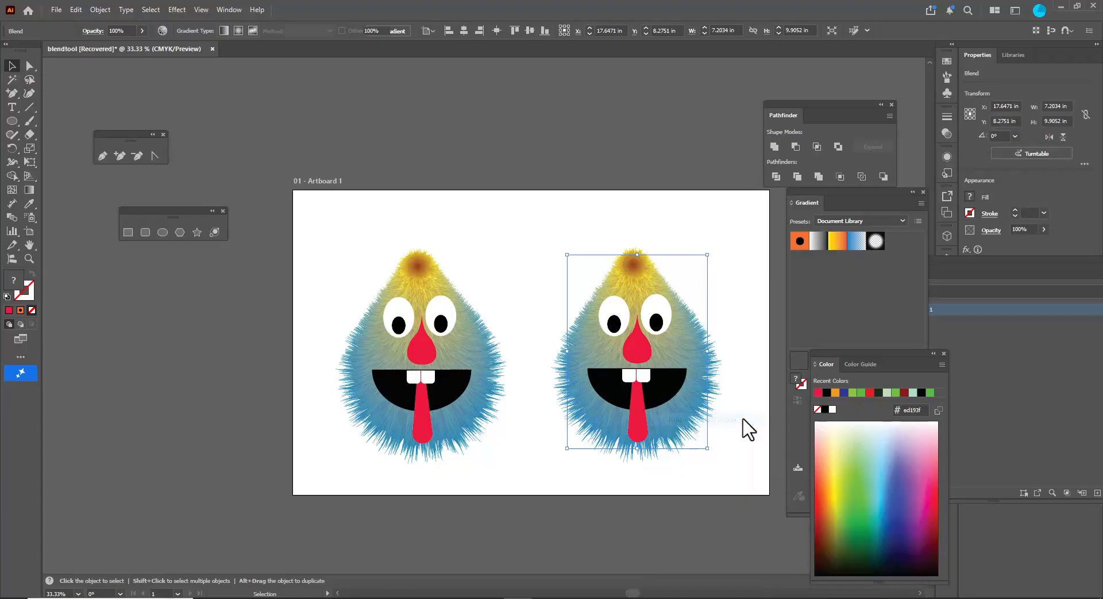
- Recolor the outer star's gradient with a red stop and a light green stop
left_click(653, 346)
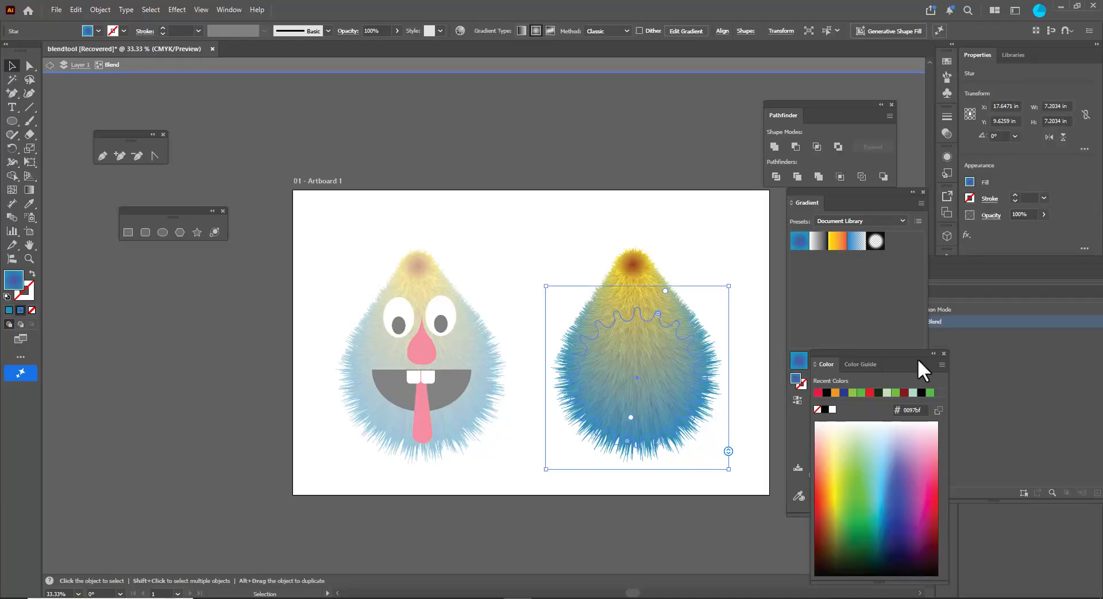
left_click_drag(862, 355, 1004, 440)
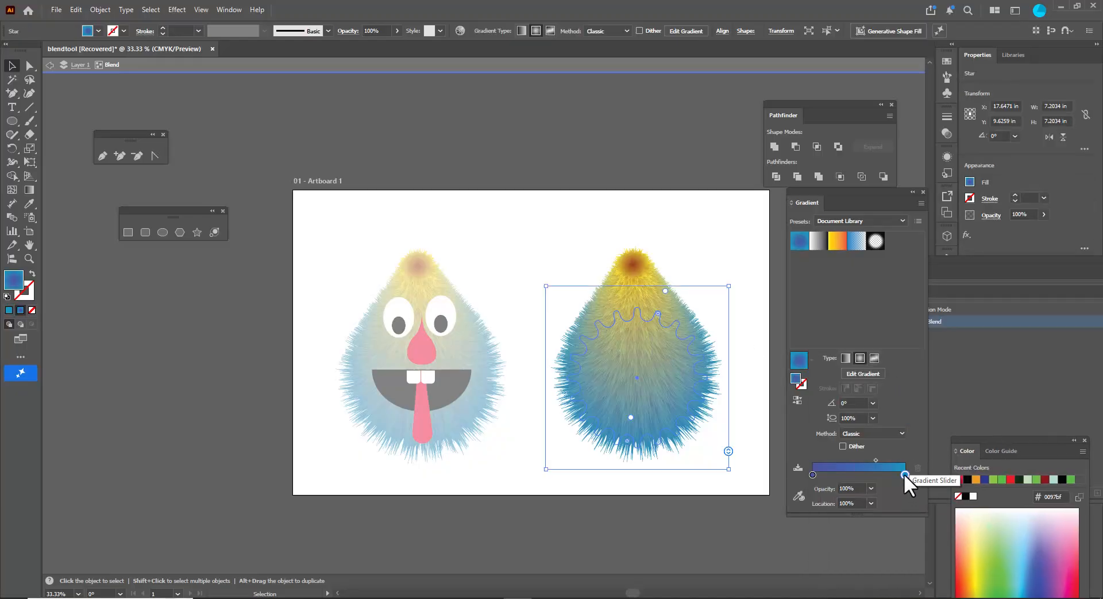
left_click_drag(1009, 439, 943, 262)
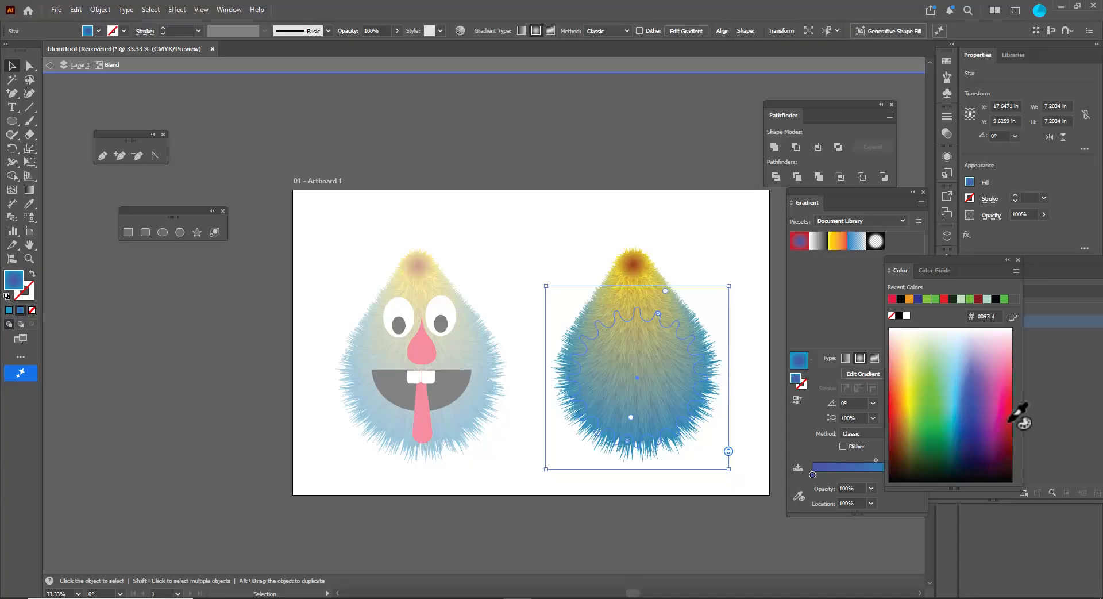
left_click(1010, 420)
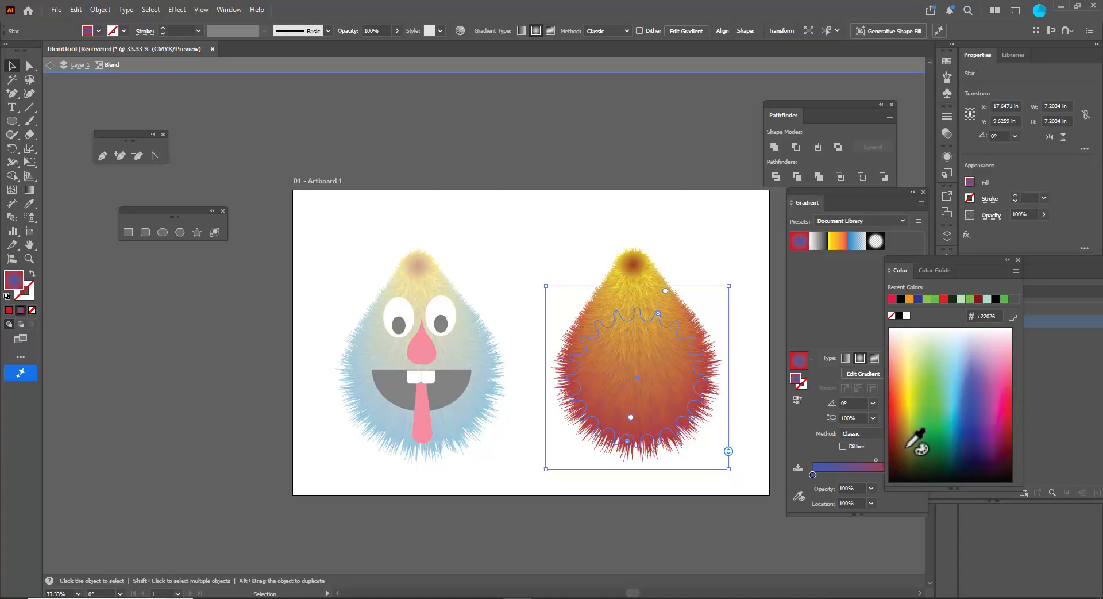
left_click(812, 474)
left_click(938, 406)
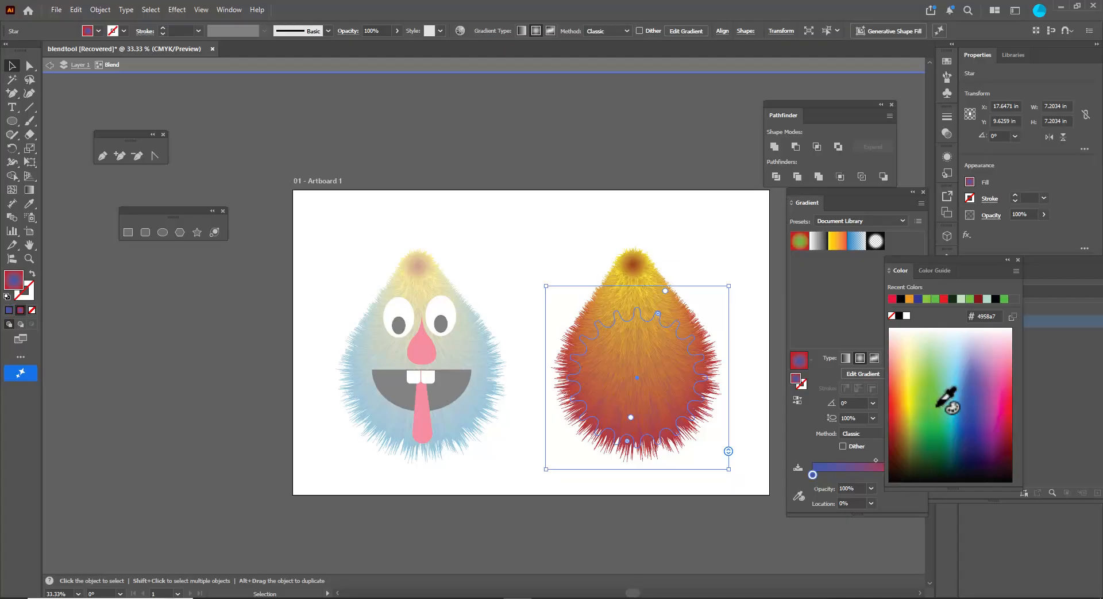
left_click(928, 364)
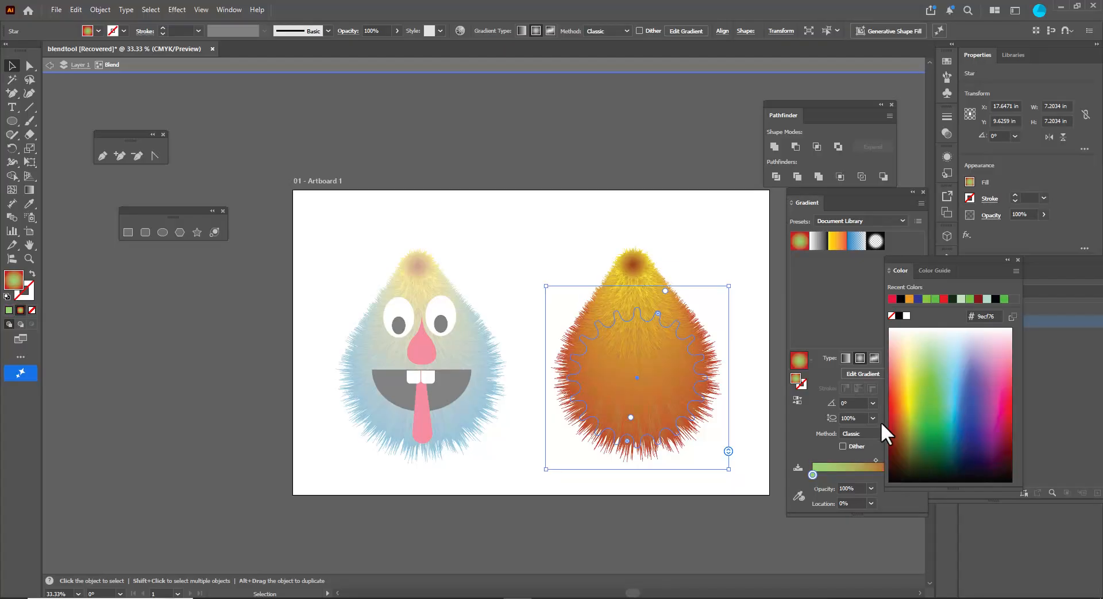
- Select the small inner star and set its gradient stops to dark green and pale green
left_click(634, 266)
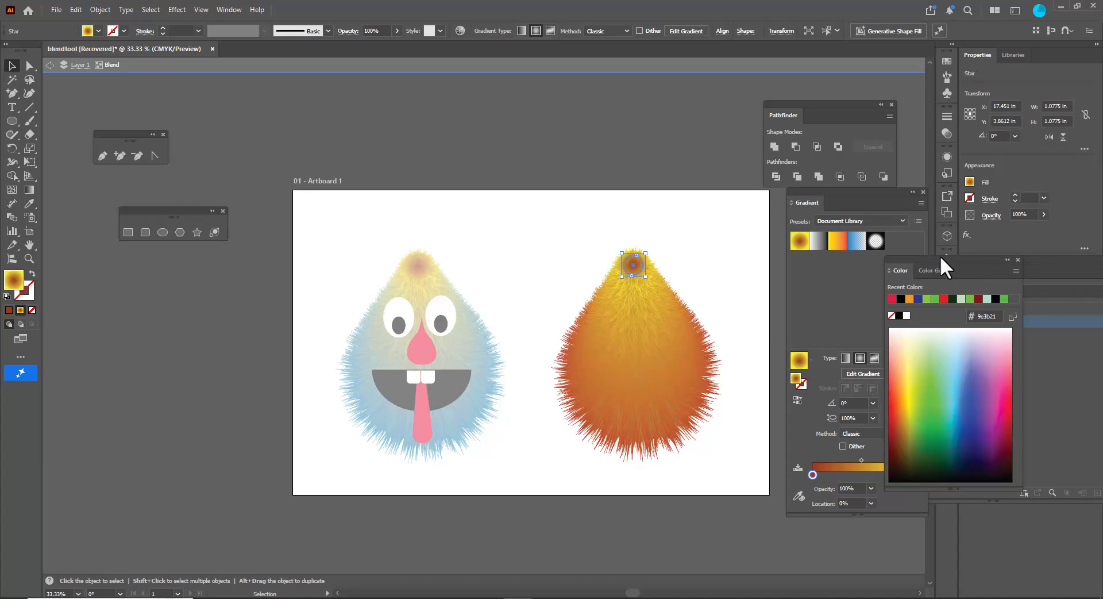
left_click_drag(940, 258, 1030, 268)
left_click(904, 475)
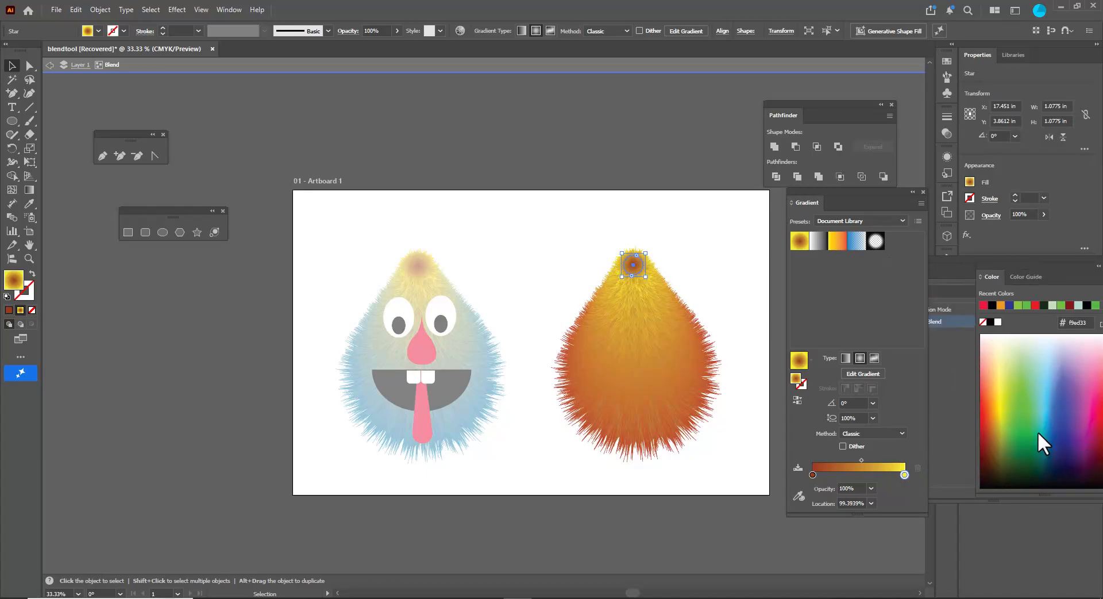
left_click(986, 430)
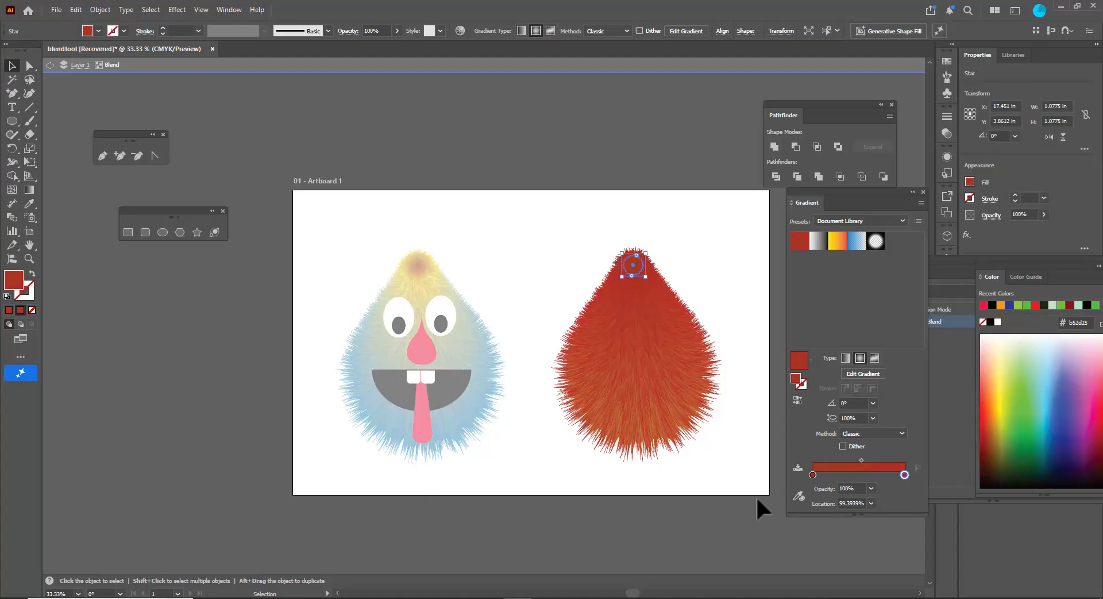
left_click(1025, 351)
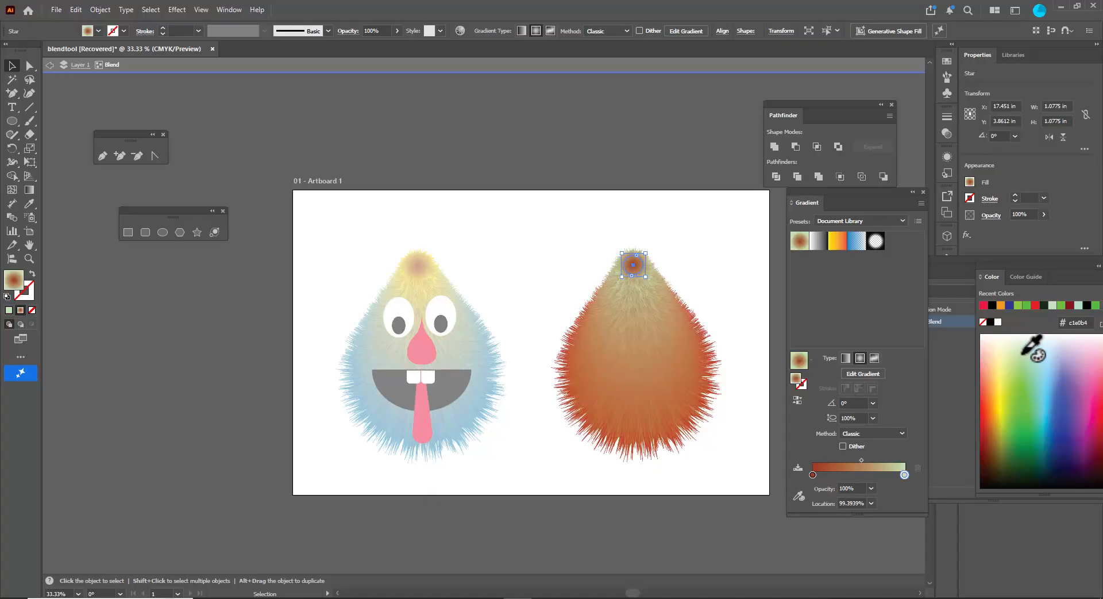
left_click(812, 474)
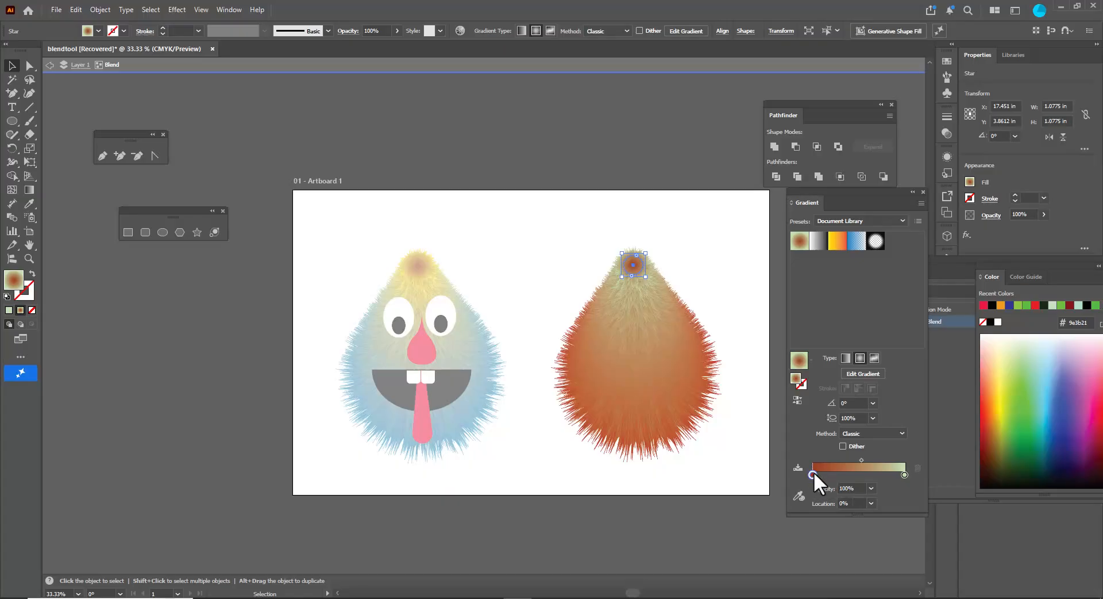
left_click(1029, 449)
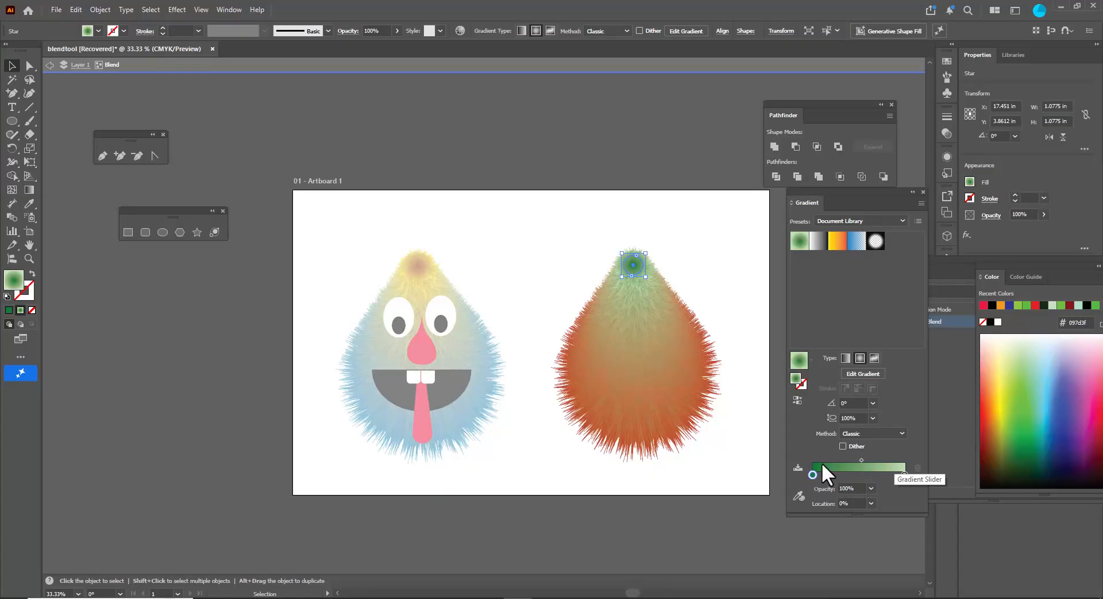
- Rework the inner star's gradient stops, adding a pink stop at about 65%, and exit isolation mode
left_click_drag(812, 475, 847, 475)
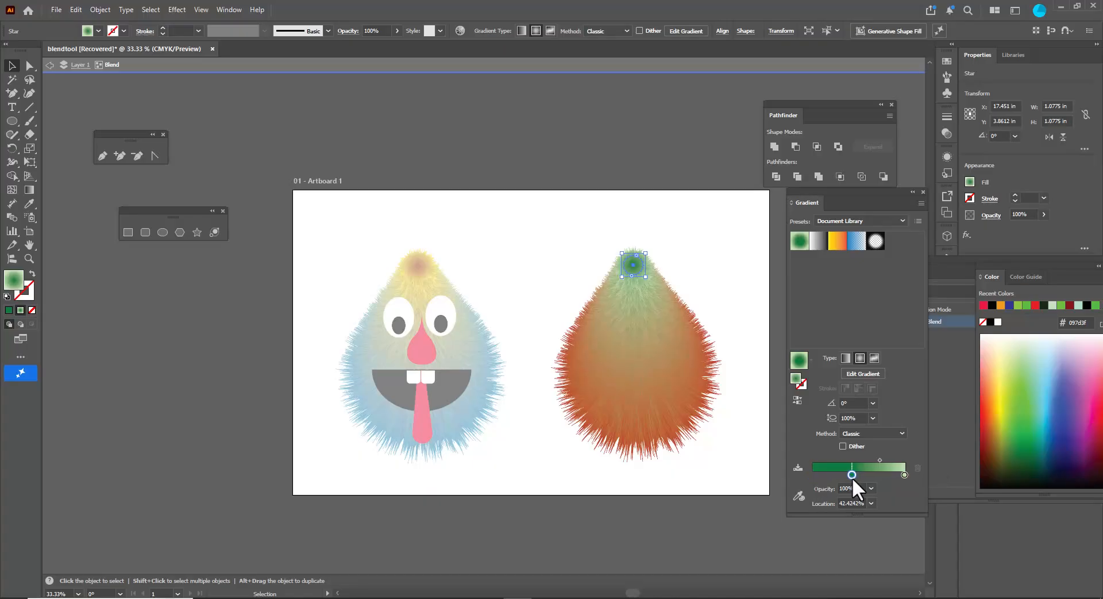
left_click_drag(855, 480, 909, 474)
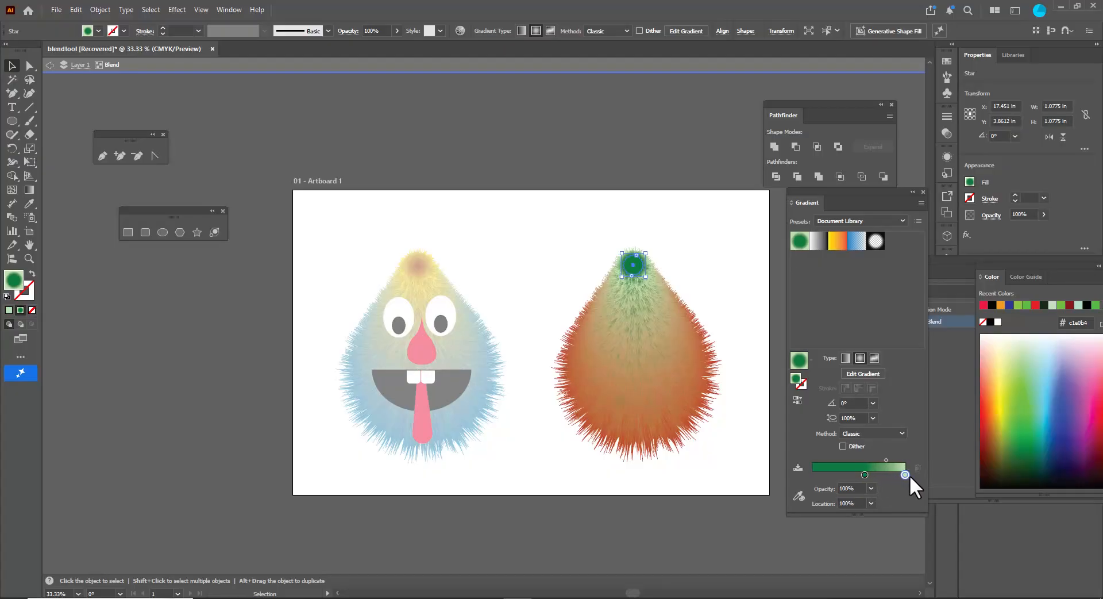
left_click(819, 474)
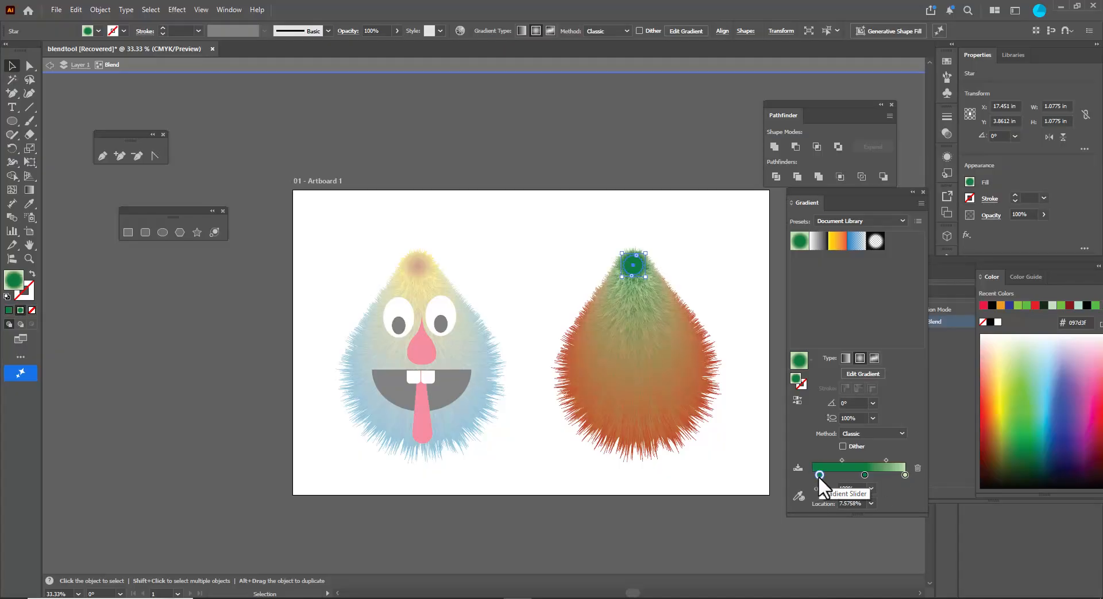
left_click(1001, 396)
left_click_drag(865, 475, 815, 474)
left_click(871, 474)
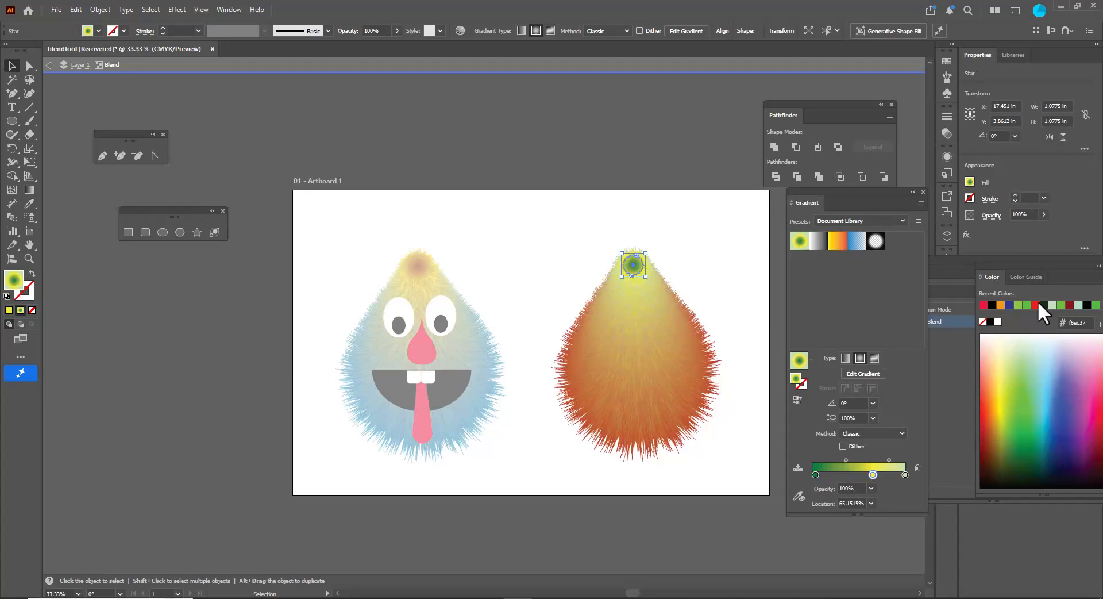
left_click_drag(1050, 263, 984, 269)
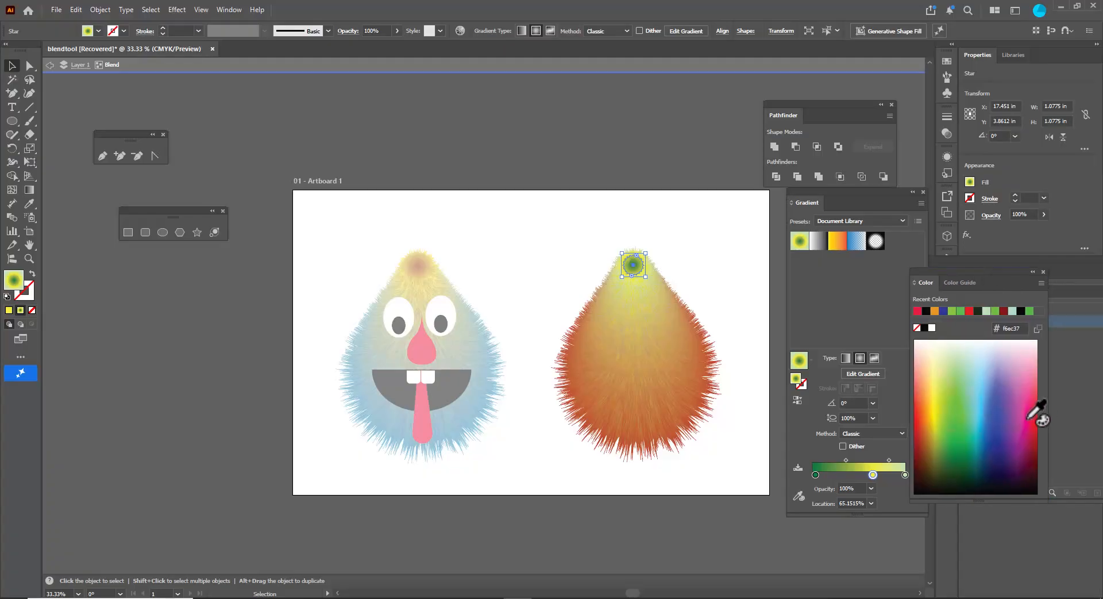
left_click(1026, 419)
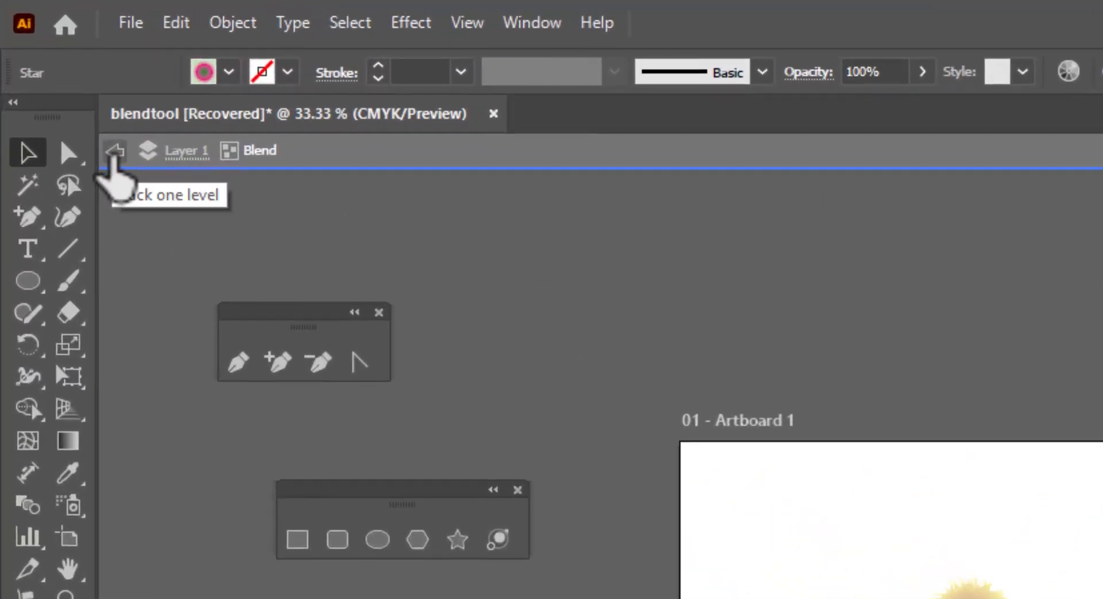
left_click(115, 150)
left_click(115, 150)
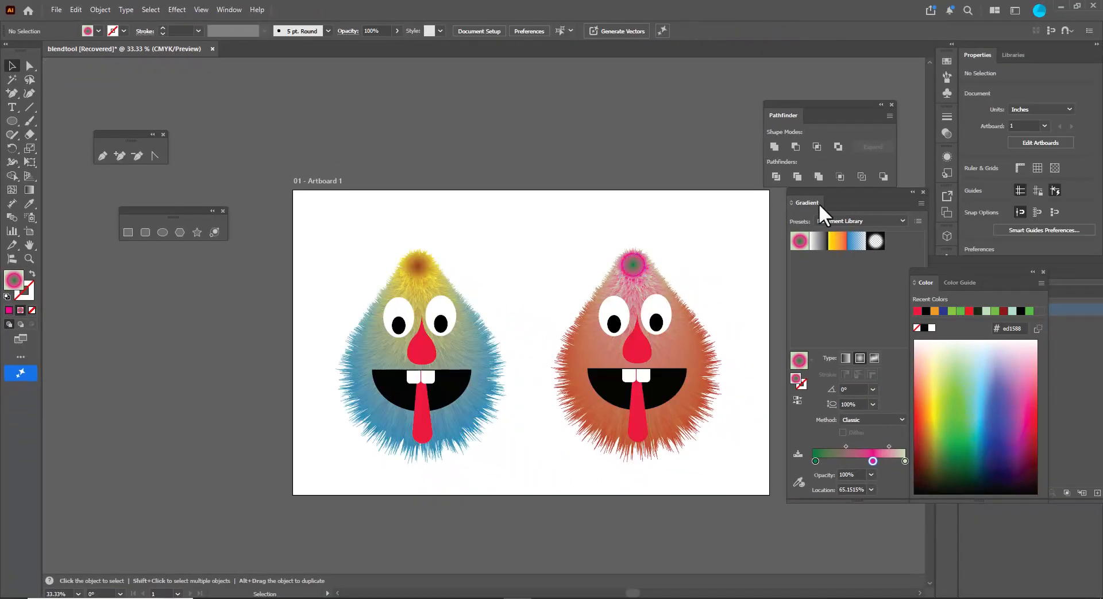
scroll(690, 154, "down", 2)
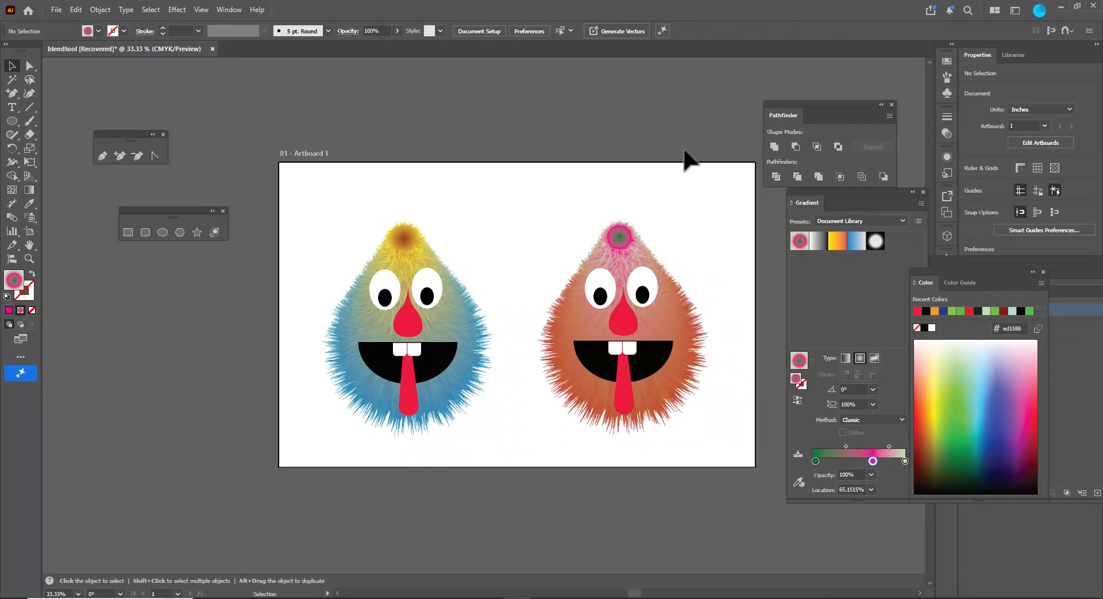
scroll(694, 204, "up", 1)
scroll(695, 204, "down", 1)
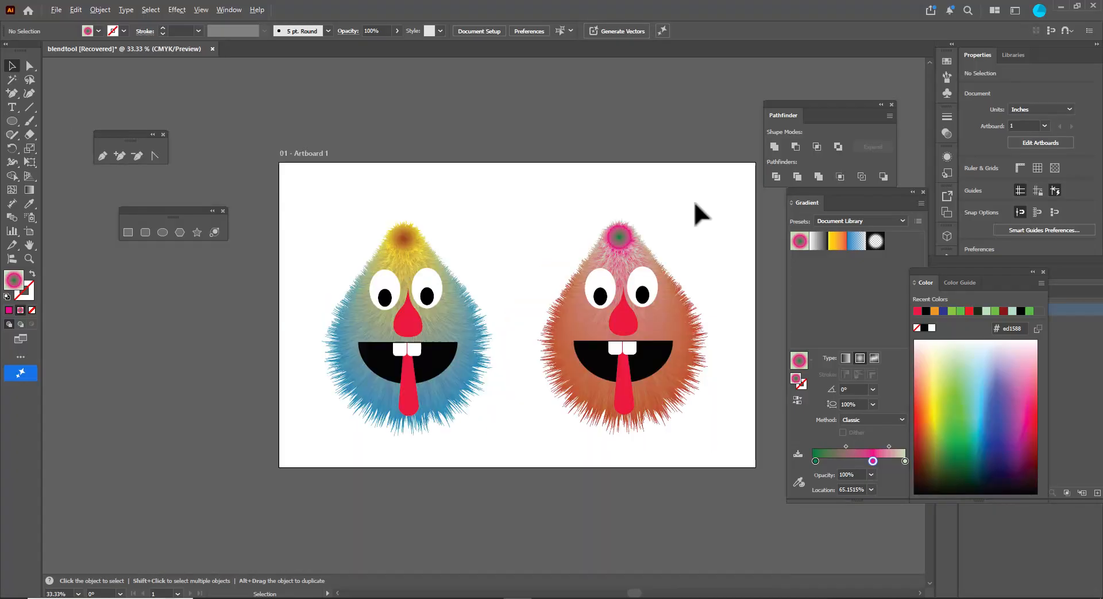